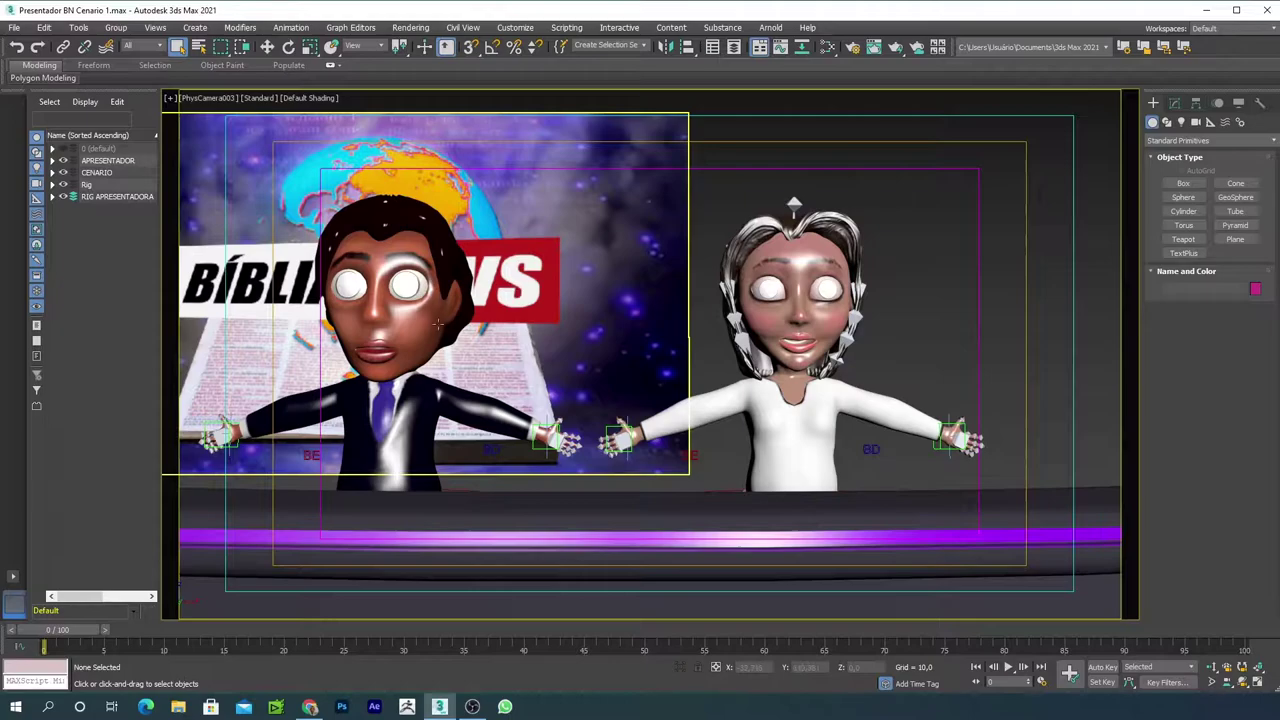
Select the male presenter, Apresentador, in the camera viewport
left_click(429, 313)
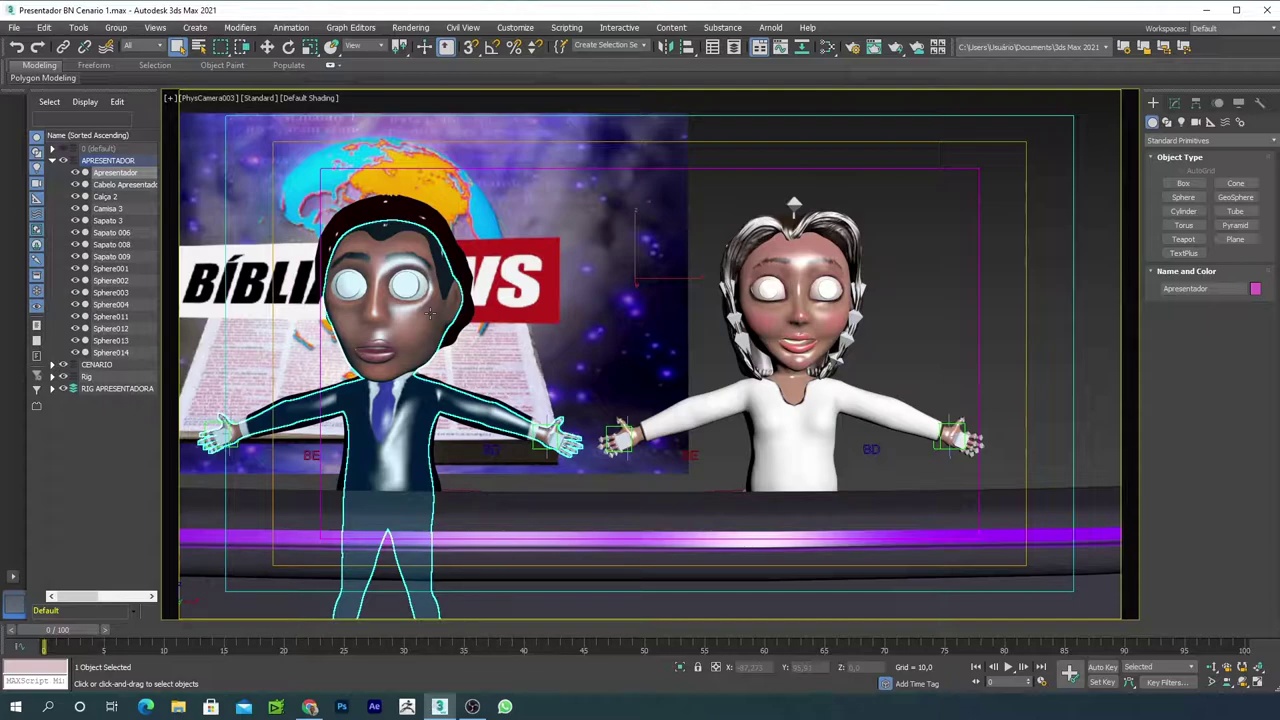
Isolate the presenter and frame his head in the Front view
key("alt+q")
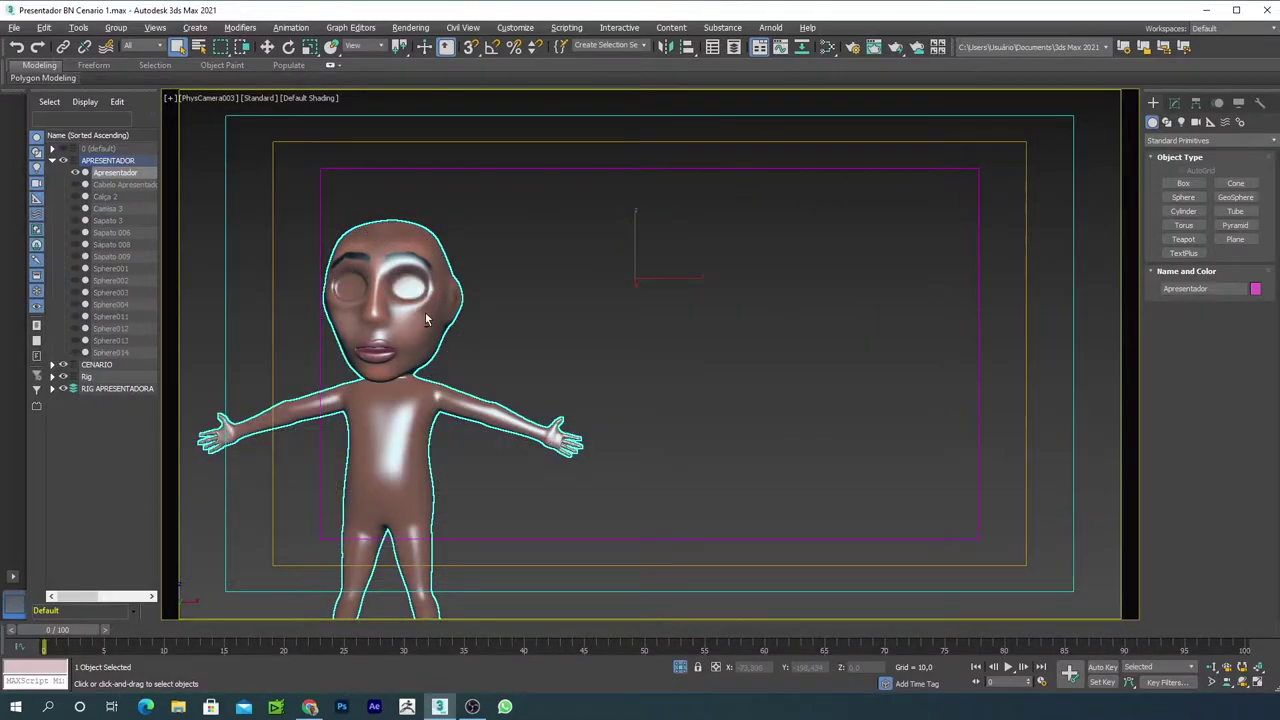
key("f")
scroll(476, 354, "up", 2)
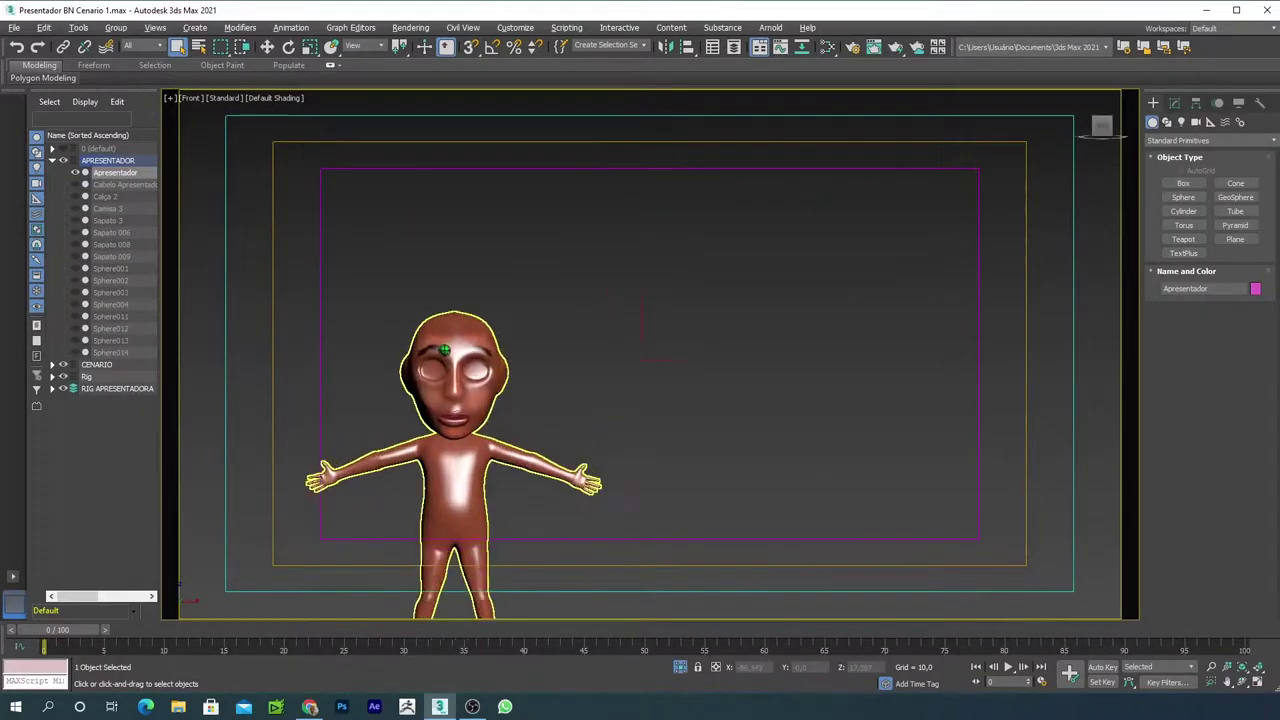
scroll(476, 354, "up", 3)
mouse_move(437, 260)
middle_mouse_down()
mouse_move(657, 281)
mouse_move(663, 268)
middle_mouse_up()
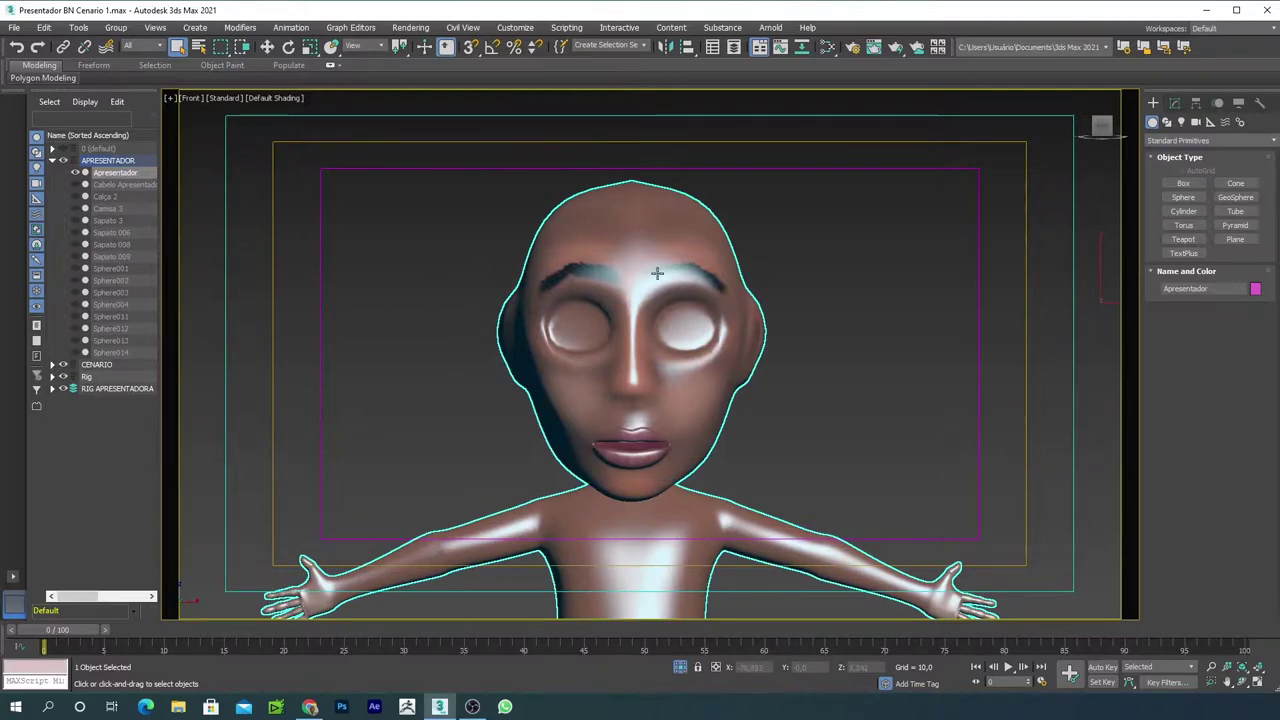
Show Edged Faces and switch off TurboSmooth to reveal the low-poly mesh
key("F4")
middle_click_drag(680, 336, 642, 328)
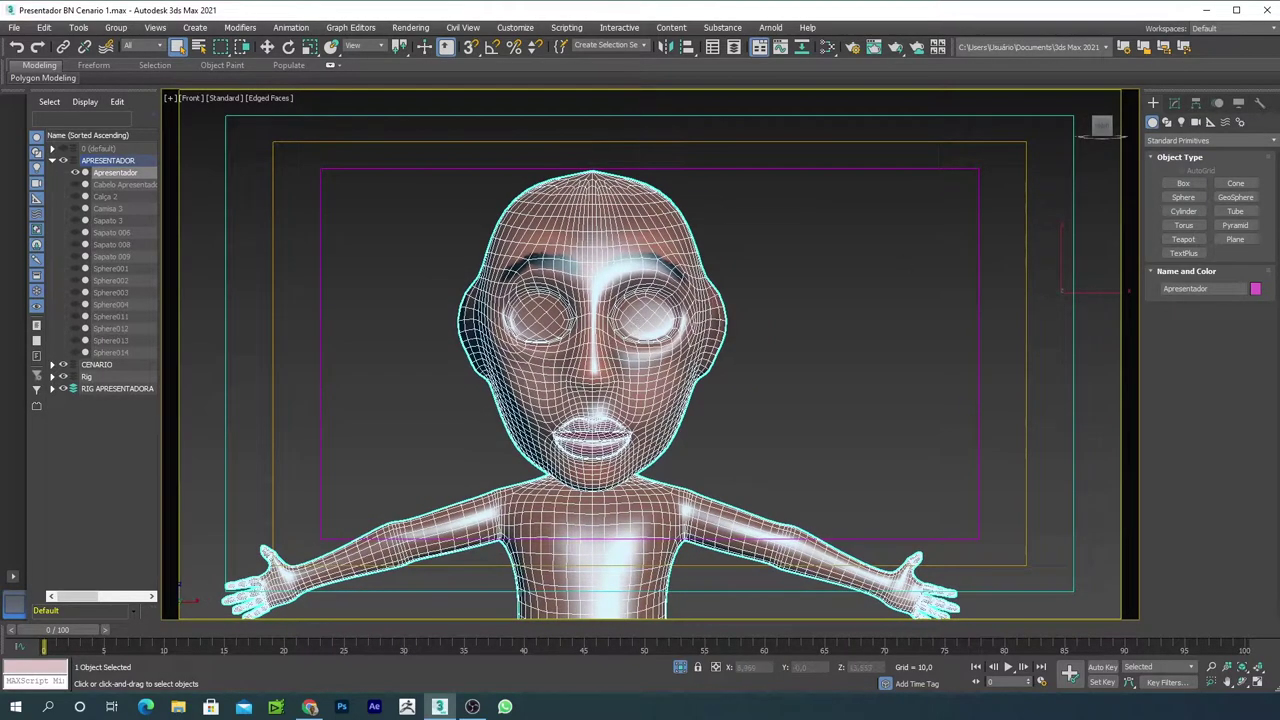
left_click(1174, 102)
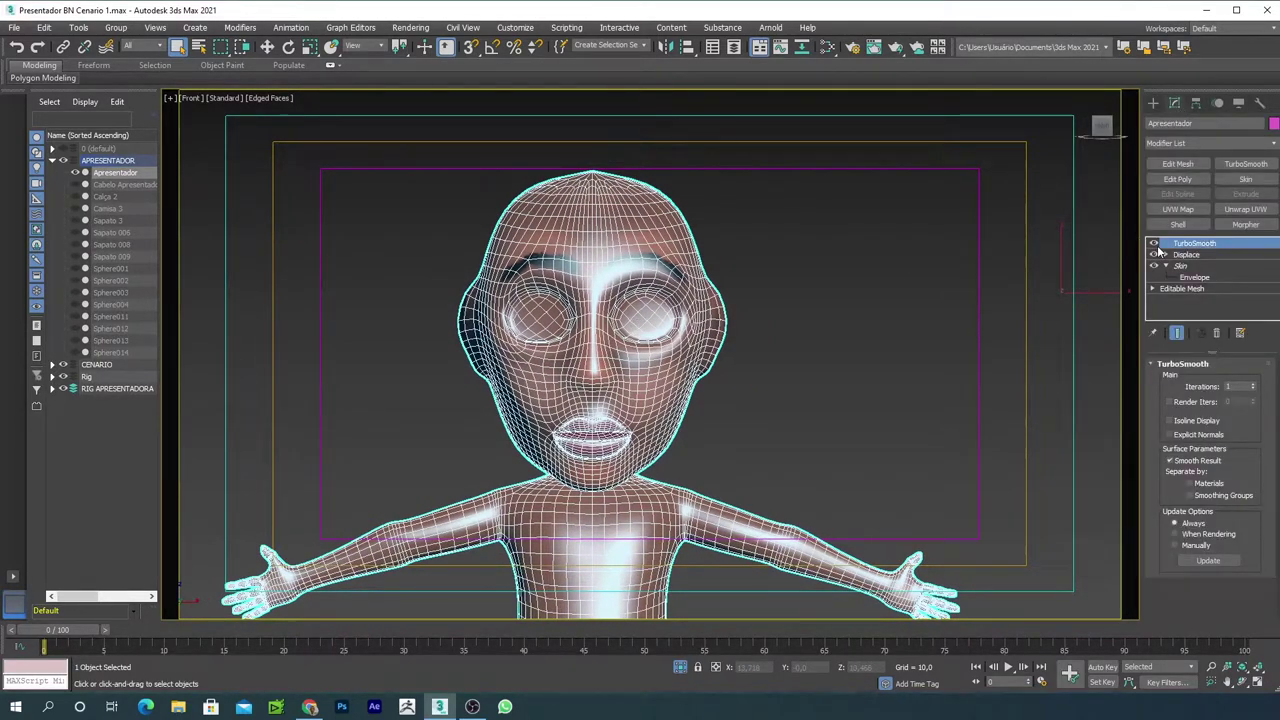
left_click(1154, 243)
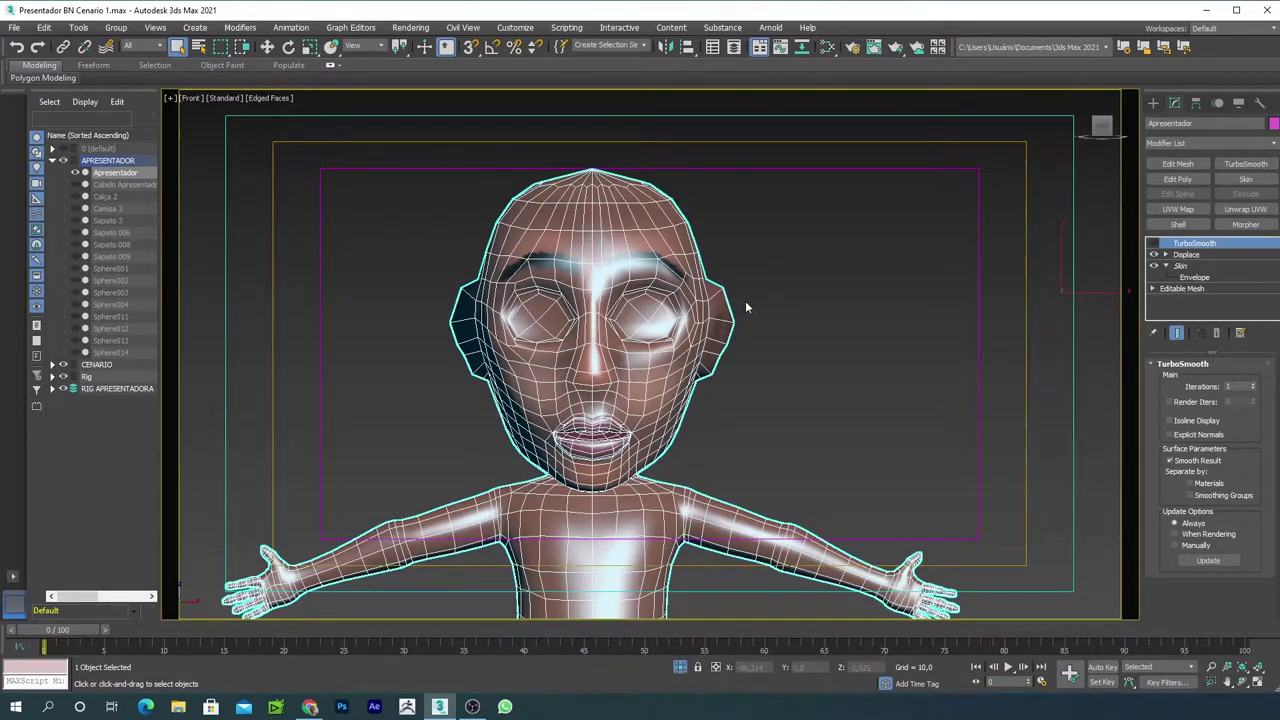
Shift-drag a copy of the presenter to the right, named 'Apresentador Boca aberta'
right_click(627, 307)
left_click(636, 319)
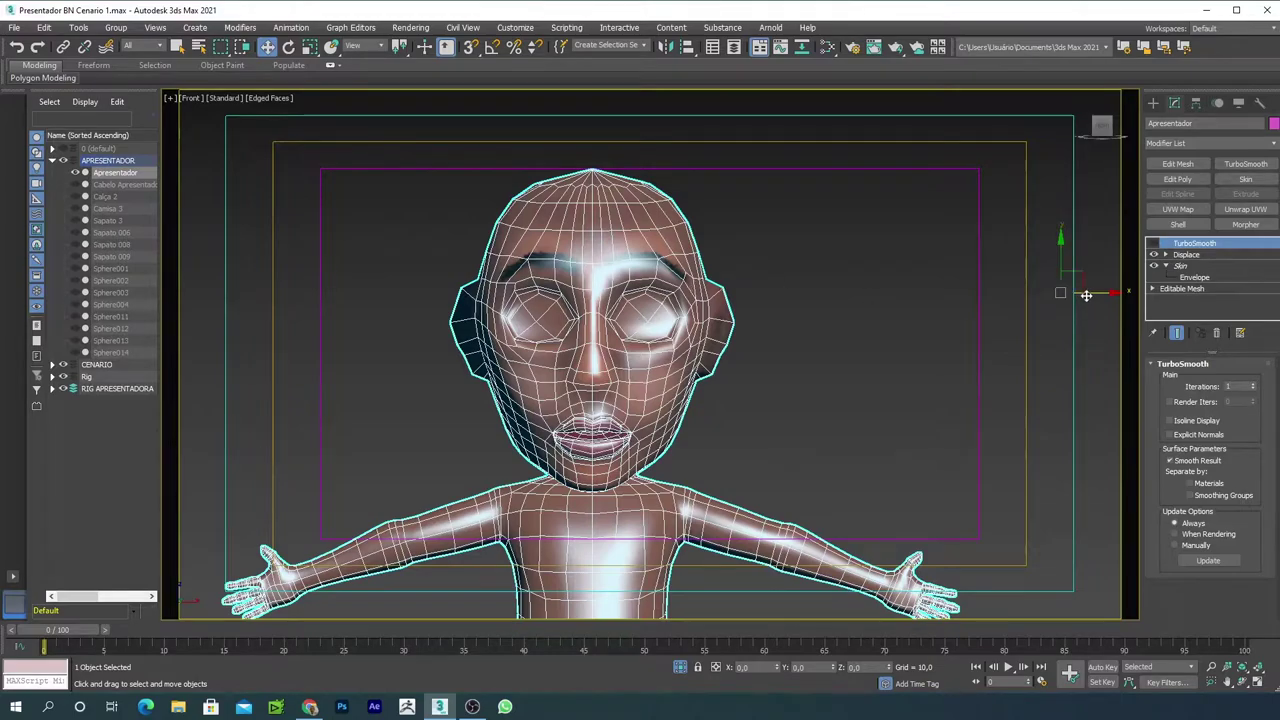
left_click_drag(1088, 293, 1275, 291)
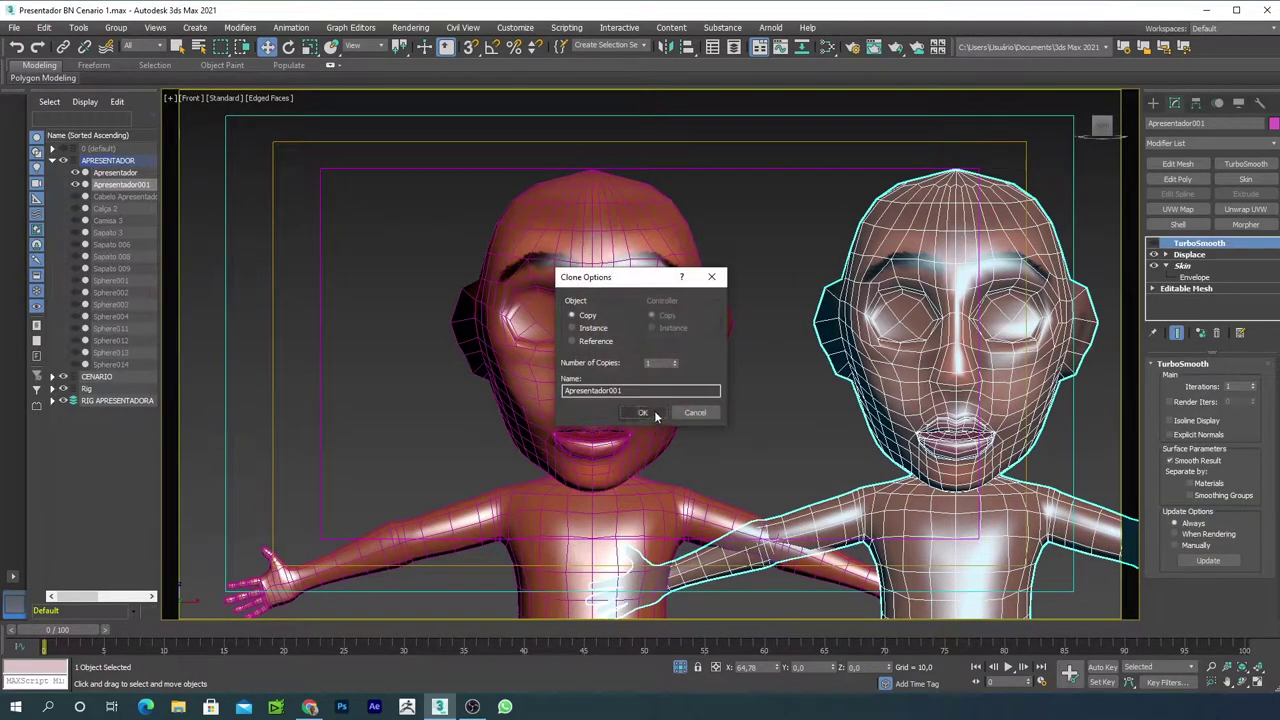
left_click_drag(621, 390, 604, 390)
key("BackSpace")
type("r")
type(" Boca aber")
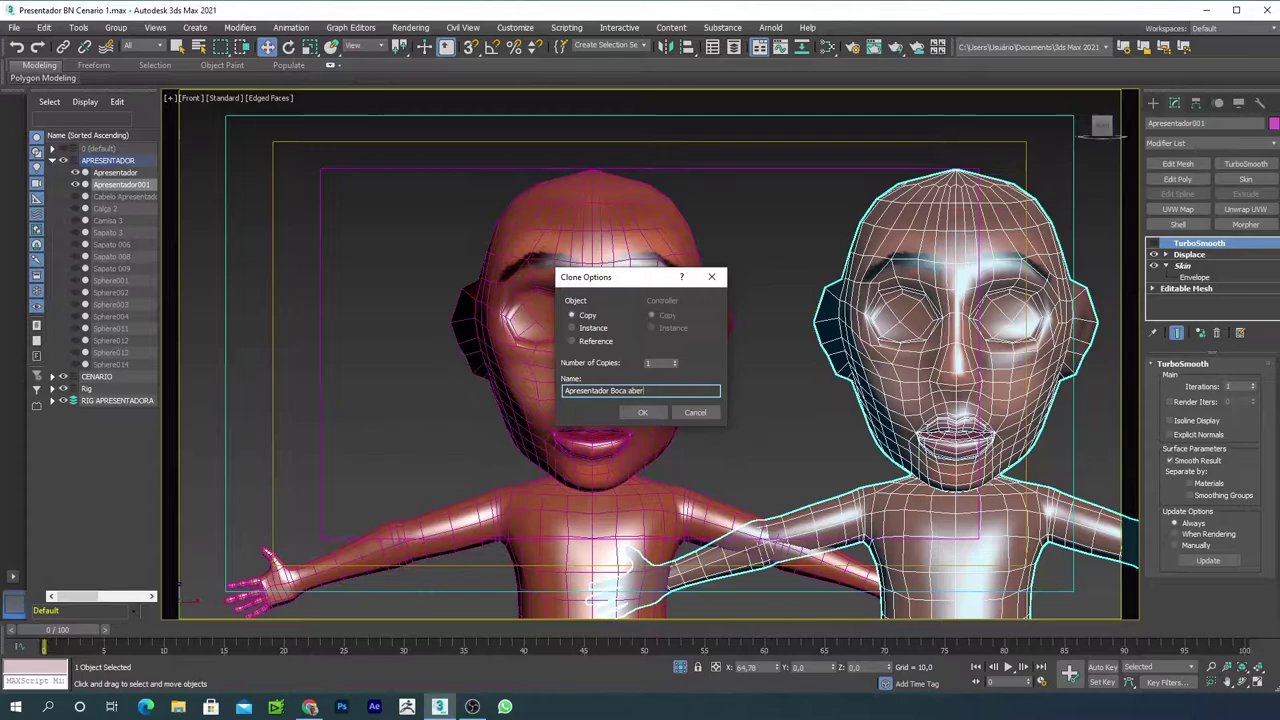
type("ta")
key("Return")
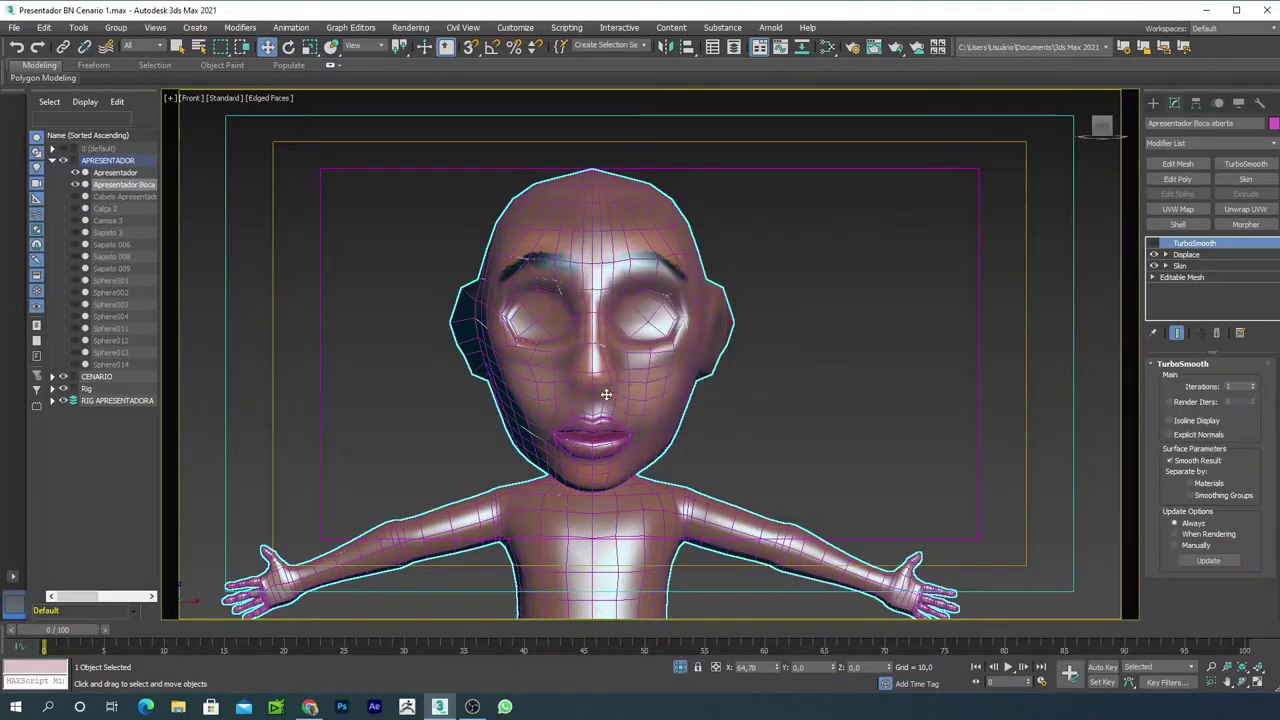
Delete the clone's TurboSmooth, disable its Skin modifier, and show viewport statistics
left_click(1217, 334)
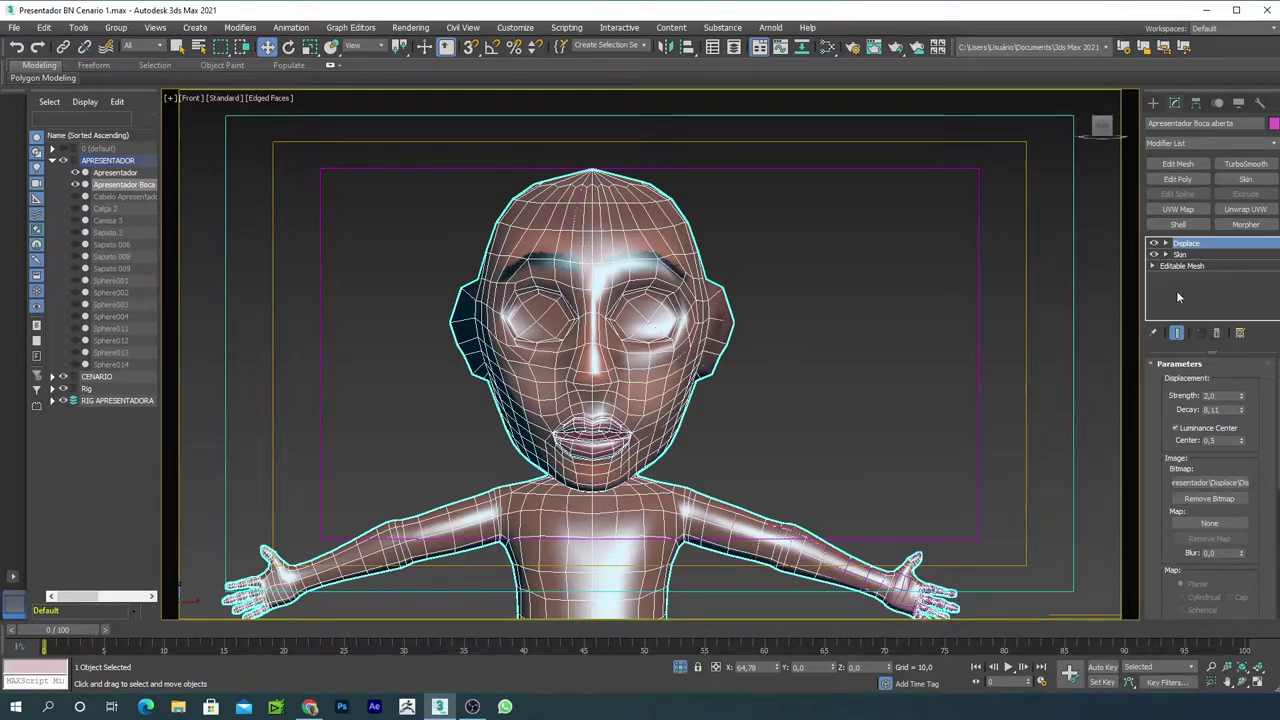
left_click(1154, 255)
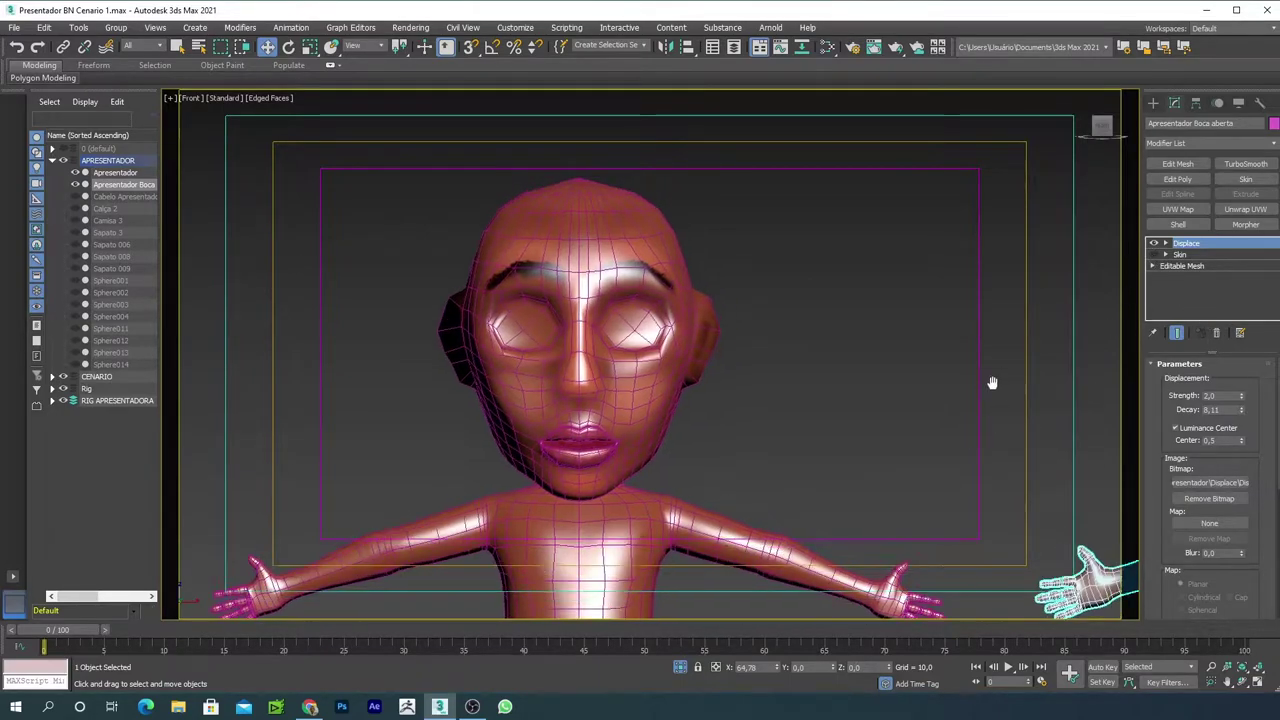
middle_click_drag(969, 443, 840, 340)
scroll(840, 340, "down", 2)
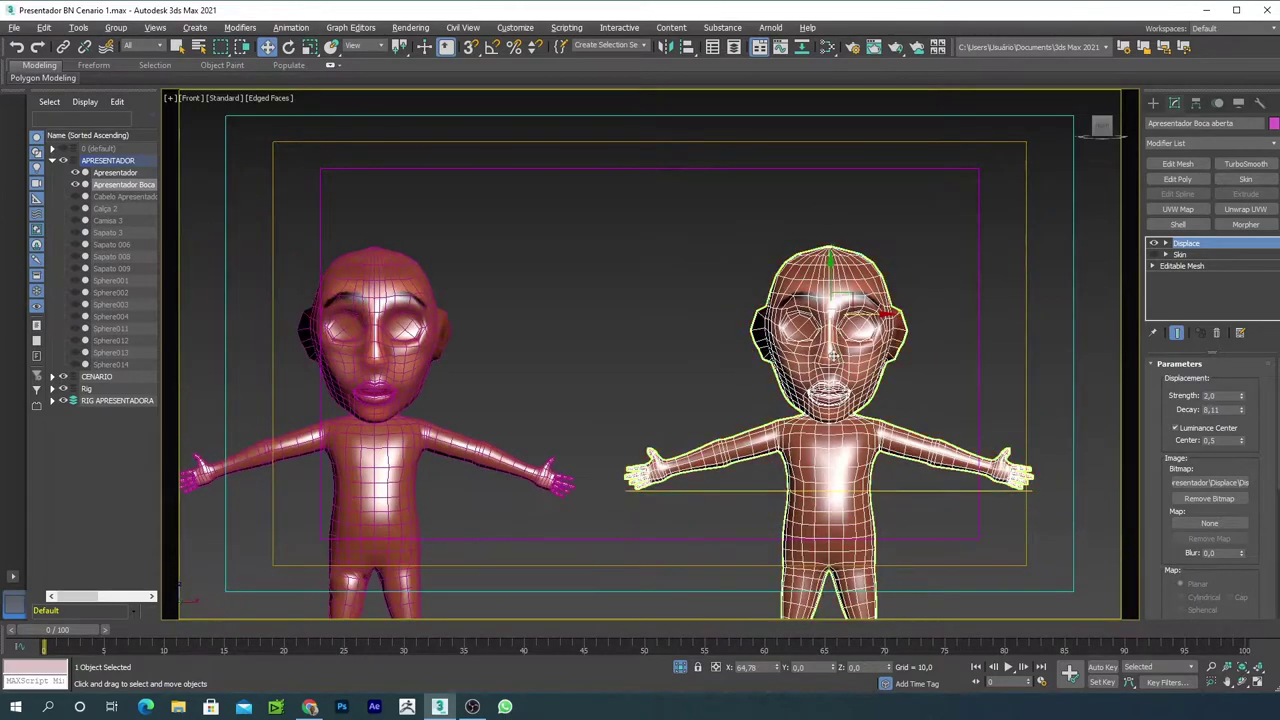
key("7")
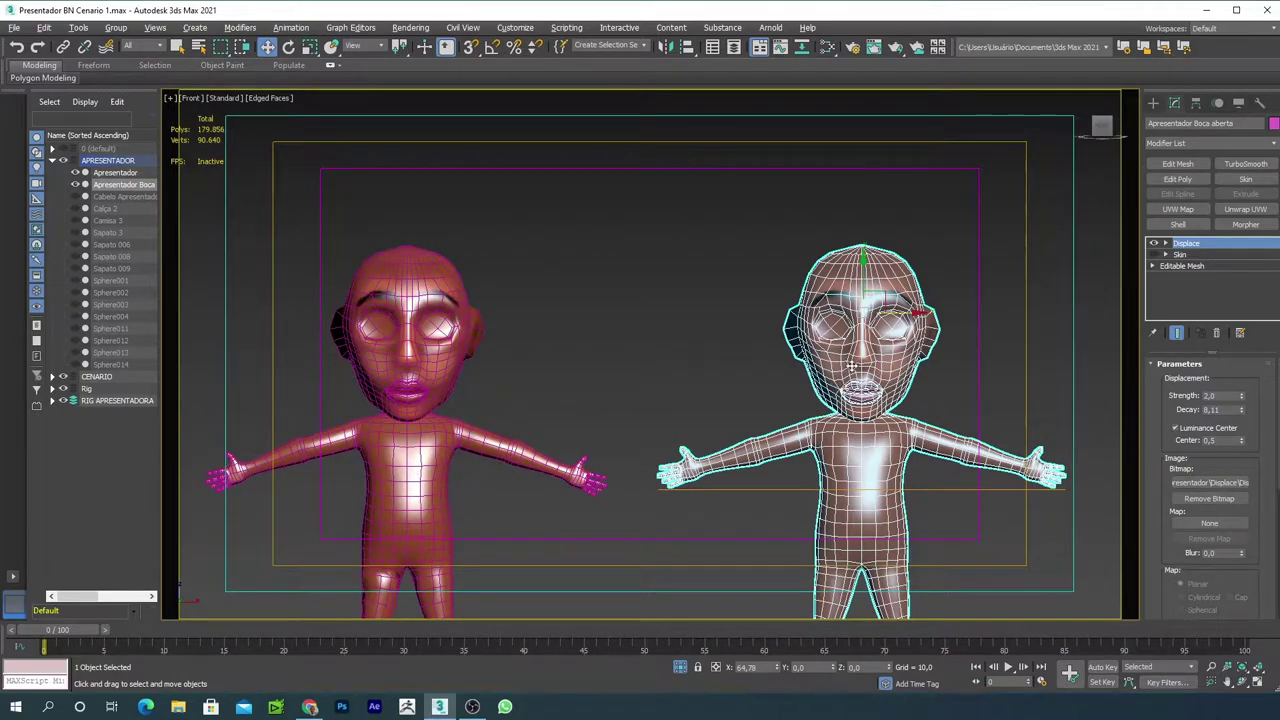
Zoom and pan to view both presenters side by side
scroll(820, 372, "up", 1)
scroll(822, 372, "up", 2)
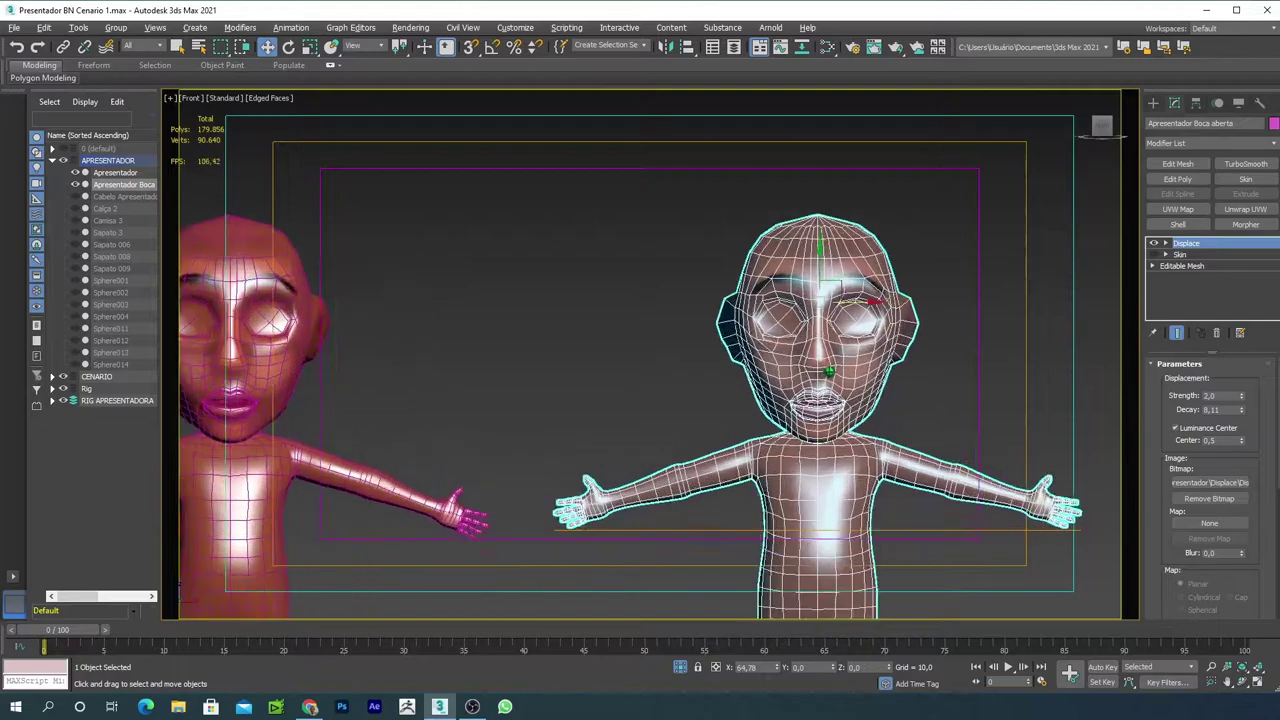
scroll(829, 371, "up", 2)
scroll(829, 371, "up", 3)
scroll(818, 328, "down", 2)
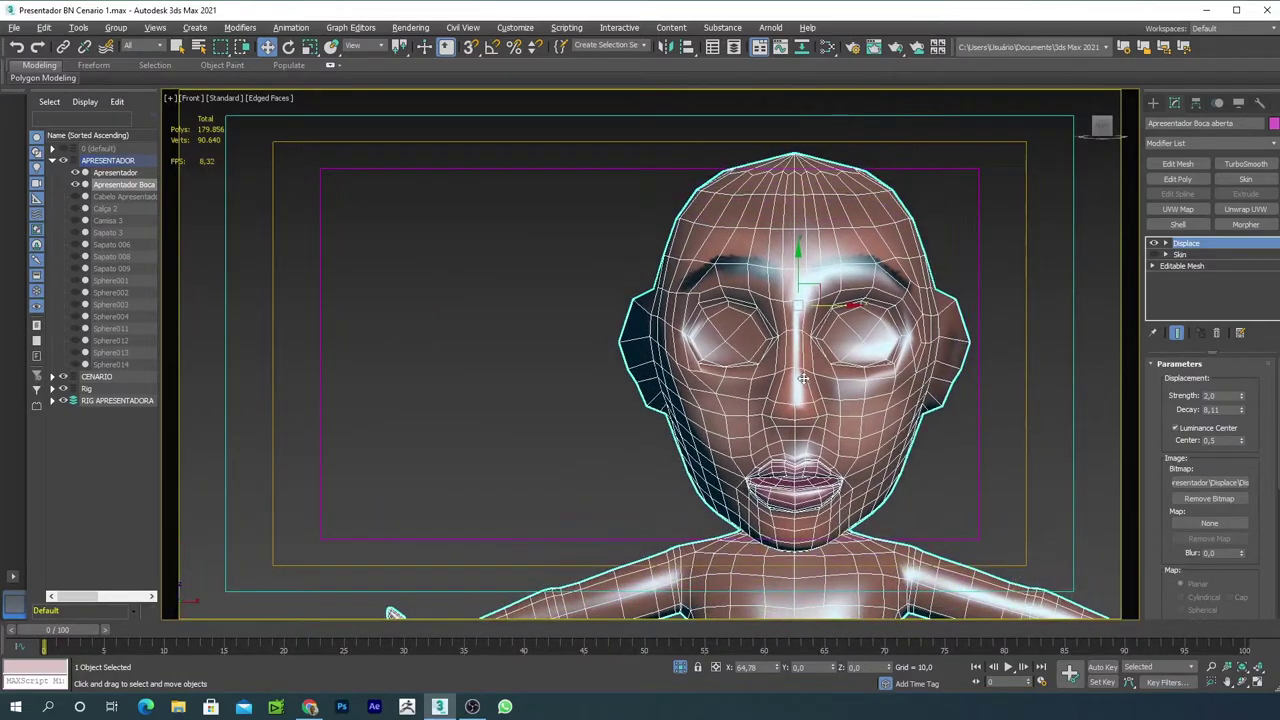
scroll(800, 376, "down", 2)
scroll(800, 376, "up", 2)
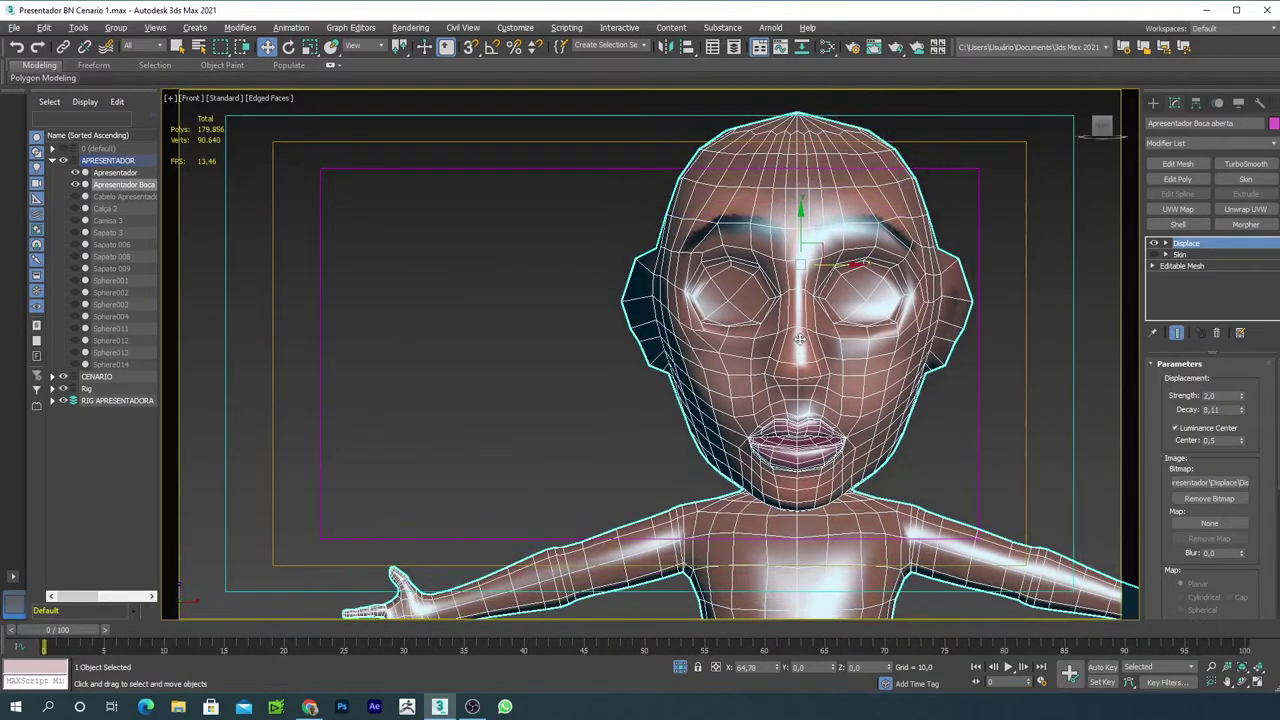
scroll(798, 340, "down", 1)
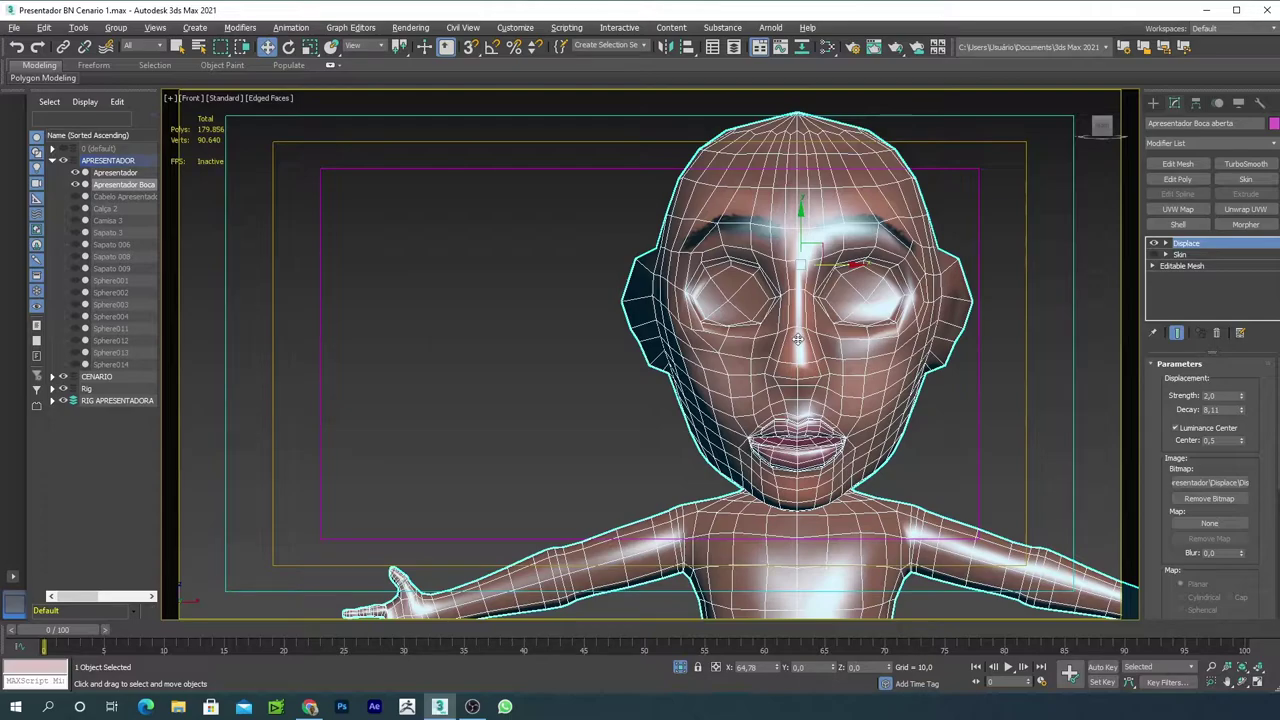
scroll(798, 340, "down", 1)
mouse_move(798, 340)
middle_mouse_down()
mouse_move(893, 354)
mouse_move(815, 351)
middle_mouse_up()
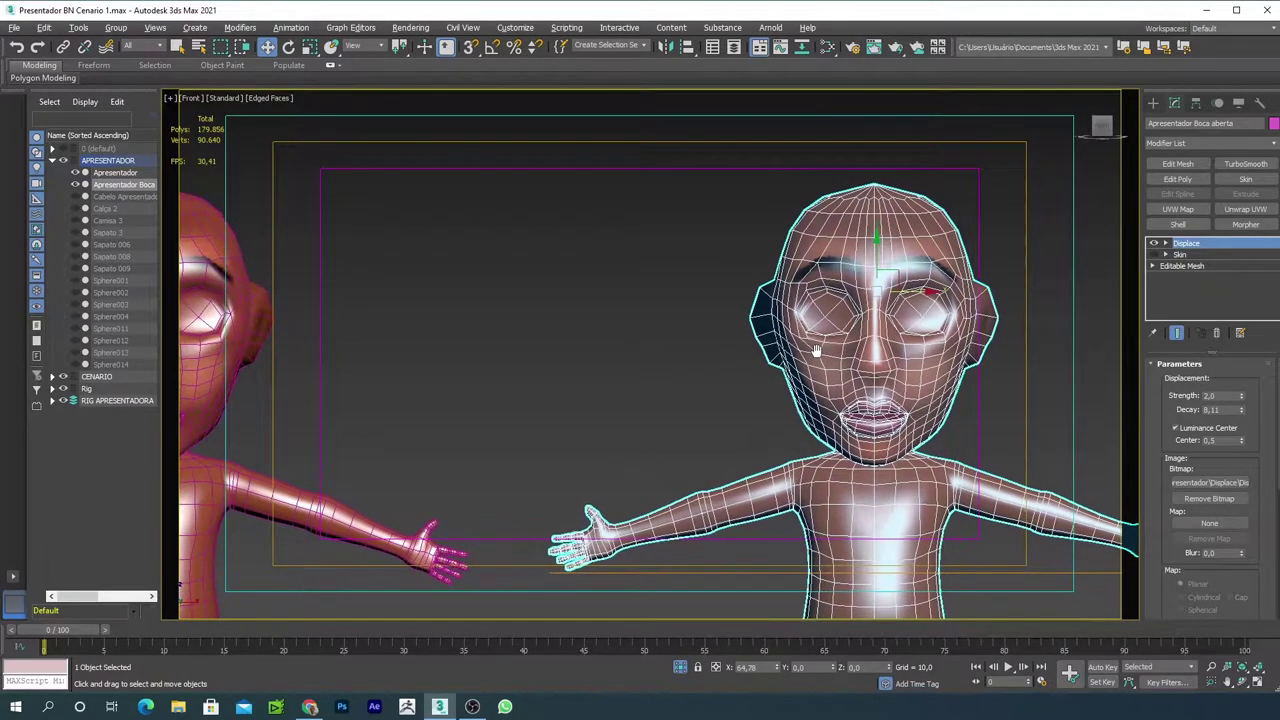
scroll(816, 351, "down", 2)
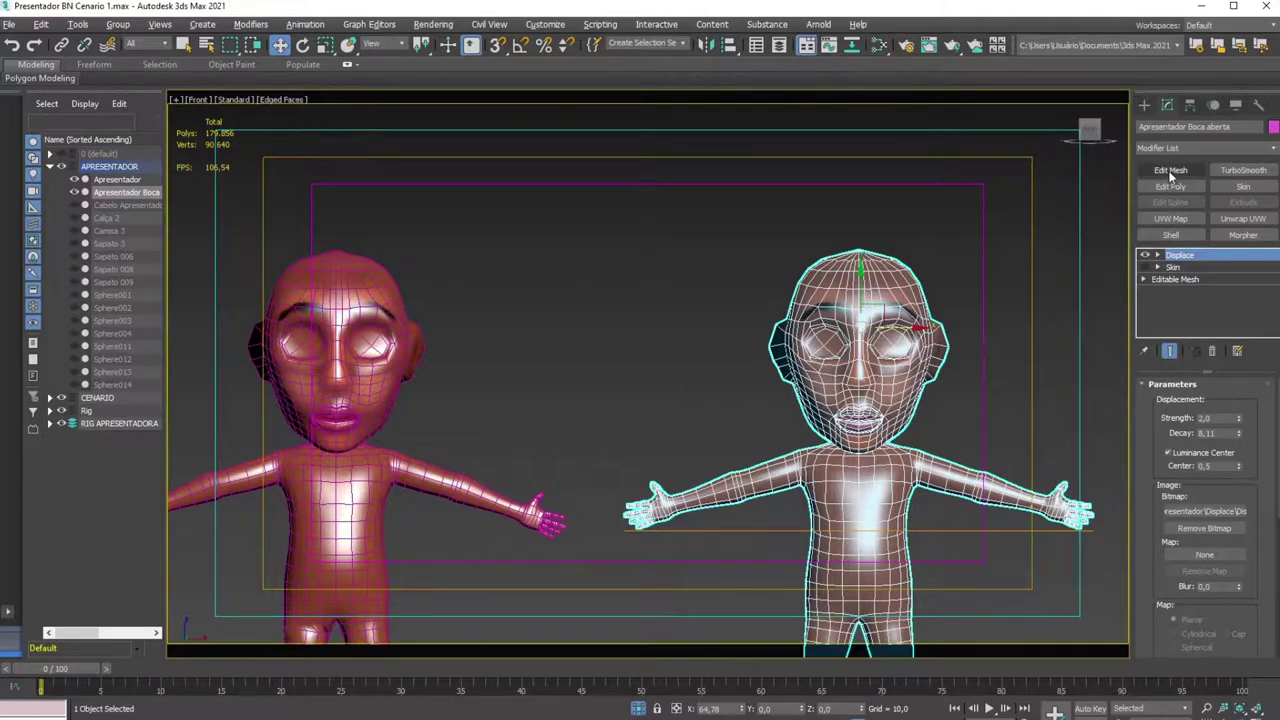
Add Edit Mesh at Vertex level to the copy and zoom to its face in Left view
left_click(1170, 172)
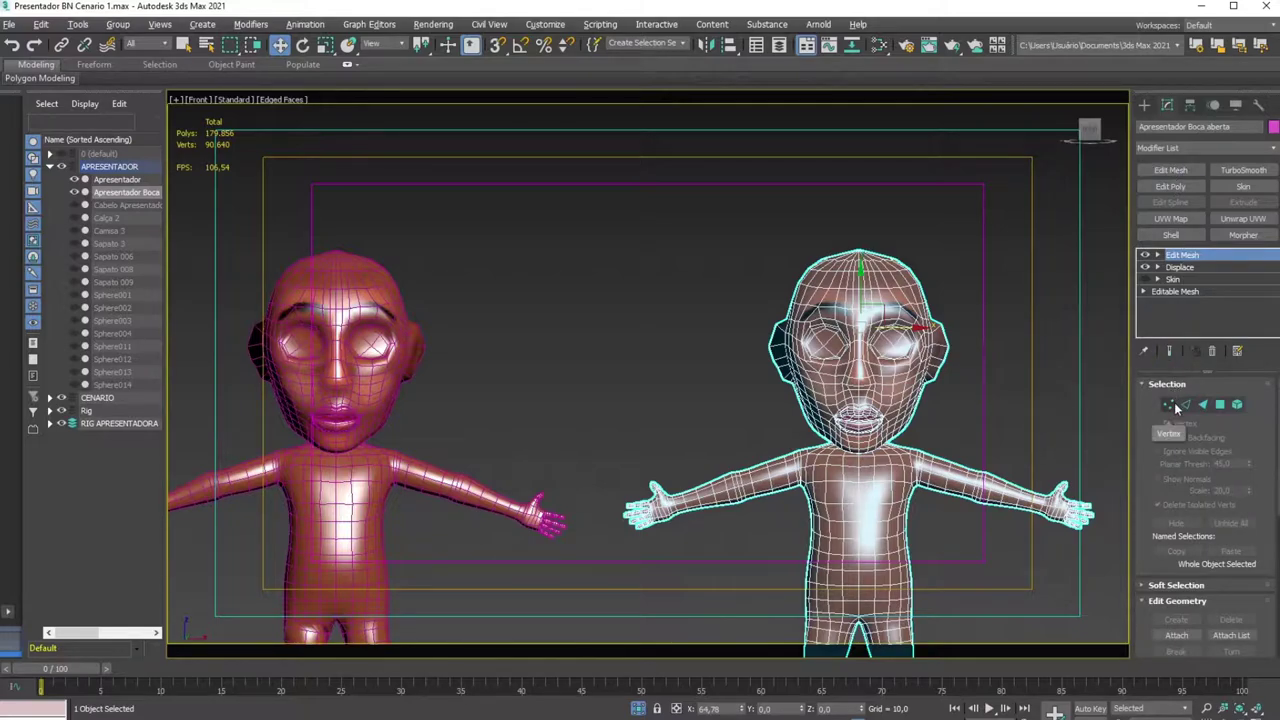
left_click(1172, 403)
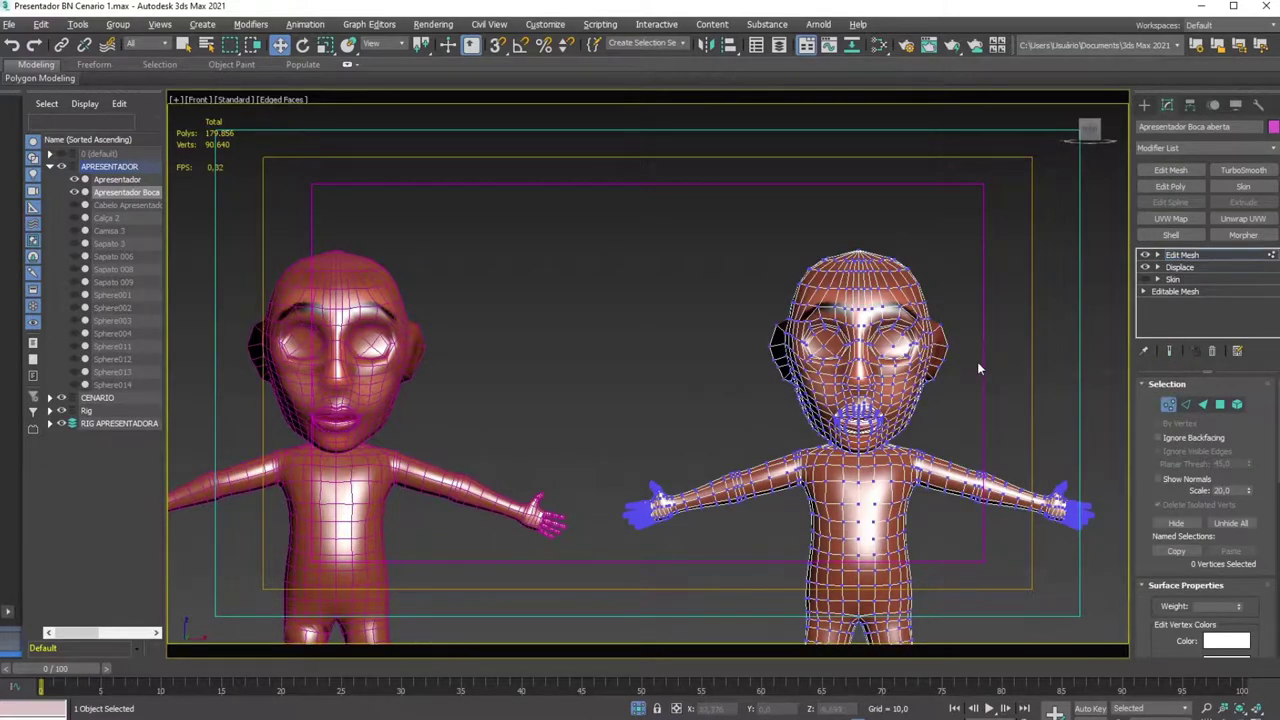
scroll(968, 377, "up", 4)
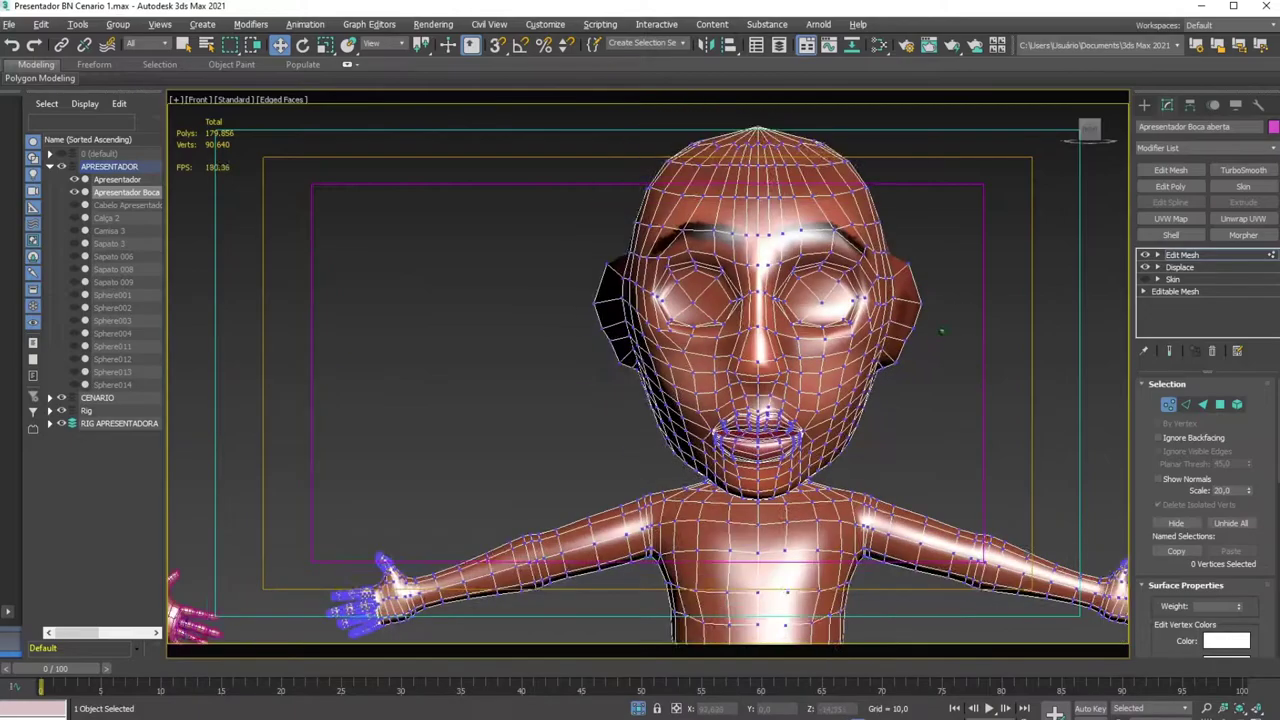
scroll(931, 363, "down", 2)
scroll(924, 359, "down", 3)
mouse_move(923, 359)
middle_mouse_down("alt")
mouse_move(884, 336)
mouse_move(1036, 235)
mouse_move(910, 287)
middle_mouse_up("alt")
key("l")
scroll(748, 322, "up", 4)
scroll(729, 229, "up", 2)
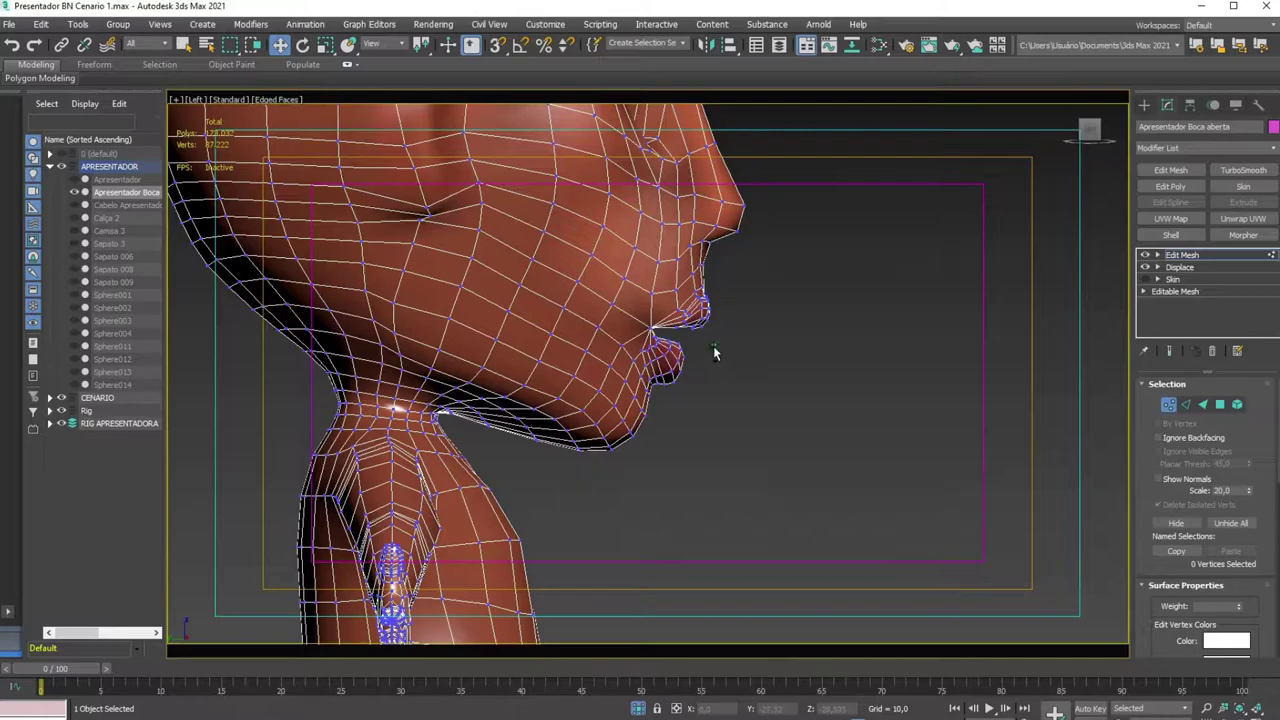
Select the chin, jaw and lower-lip vertices in the face profile
scroll(713, 350, "up", 2)
middle_click_drag(709, 321, 867, 441)
left_click_drag(862, 547, 558, 306)
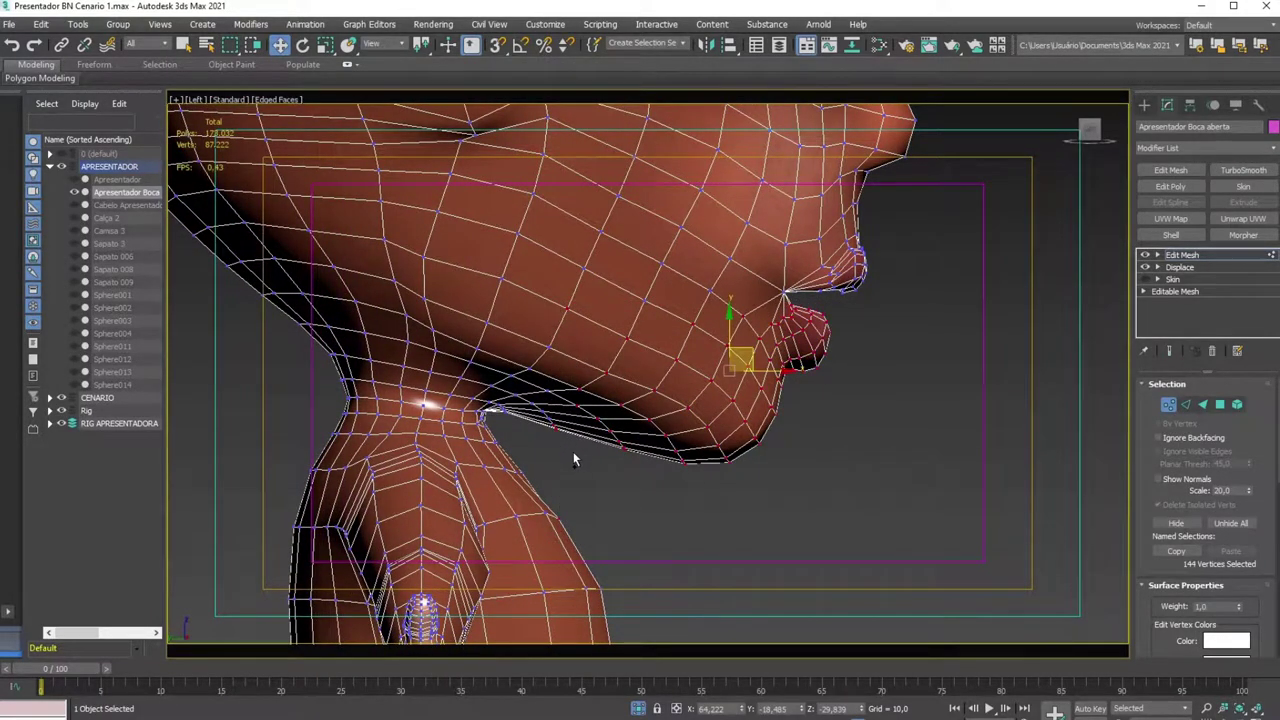
mouse_move(572, 450)
left_mouse_down()
mouse_move(515, 317)
mouse_move(531, 307)
left_mouse_up()
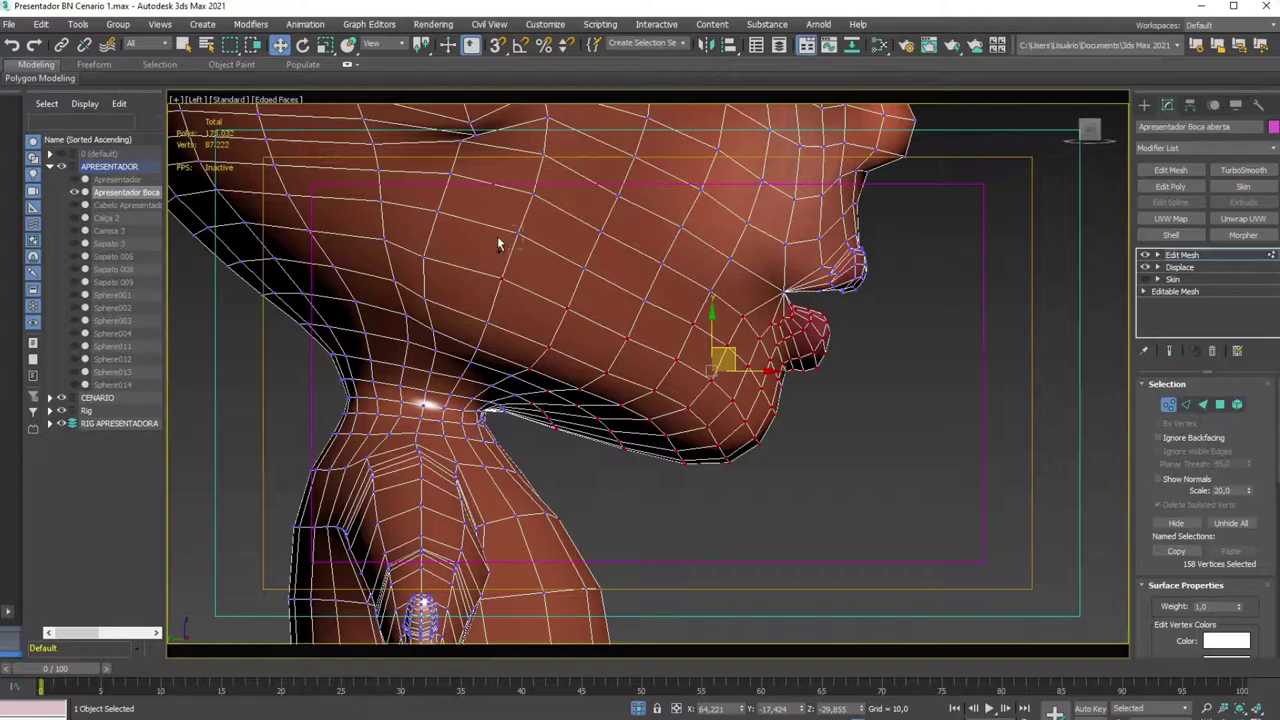
left_click_drag(612, 300, 645, 328, "ctrl")
left_click_drag(600, 290, 549, 259, "ctrl")
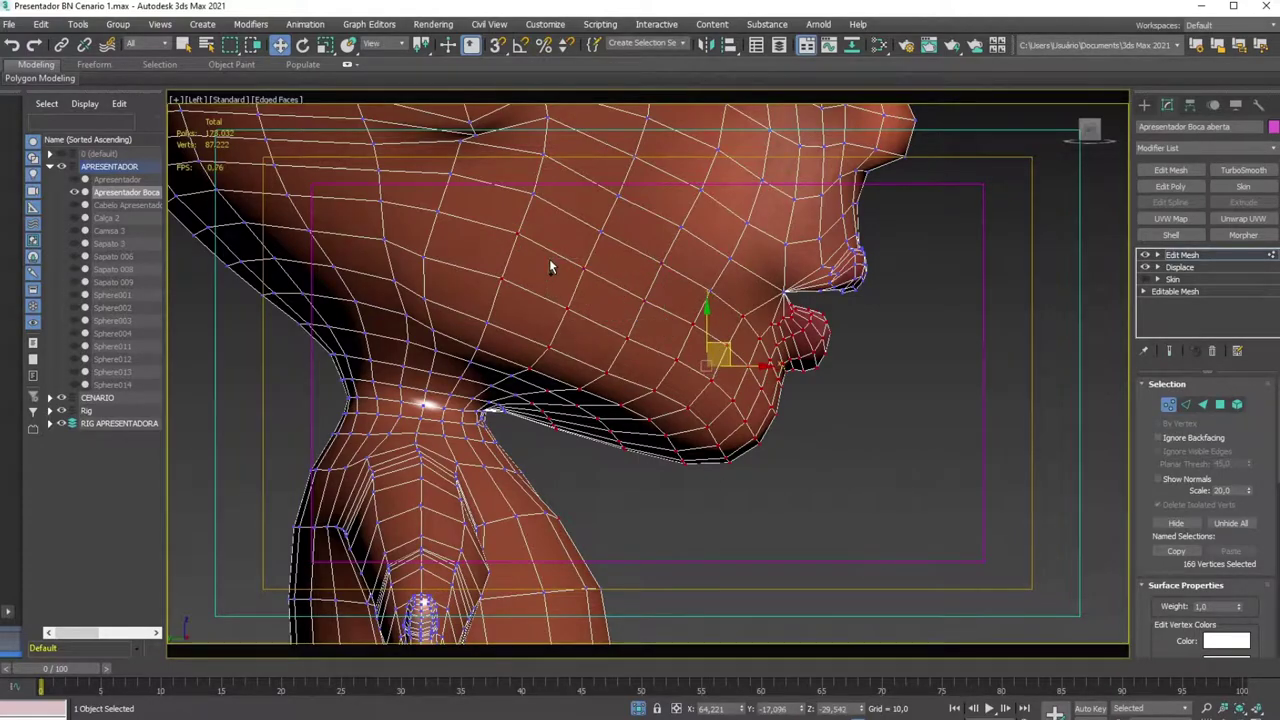
mouse_move(661, 265)
middle_mouse_down("alt")
mouse_move(590, 345)
mouse_move(567, 273)
middle_mouse_up("alt")
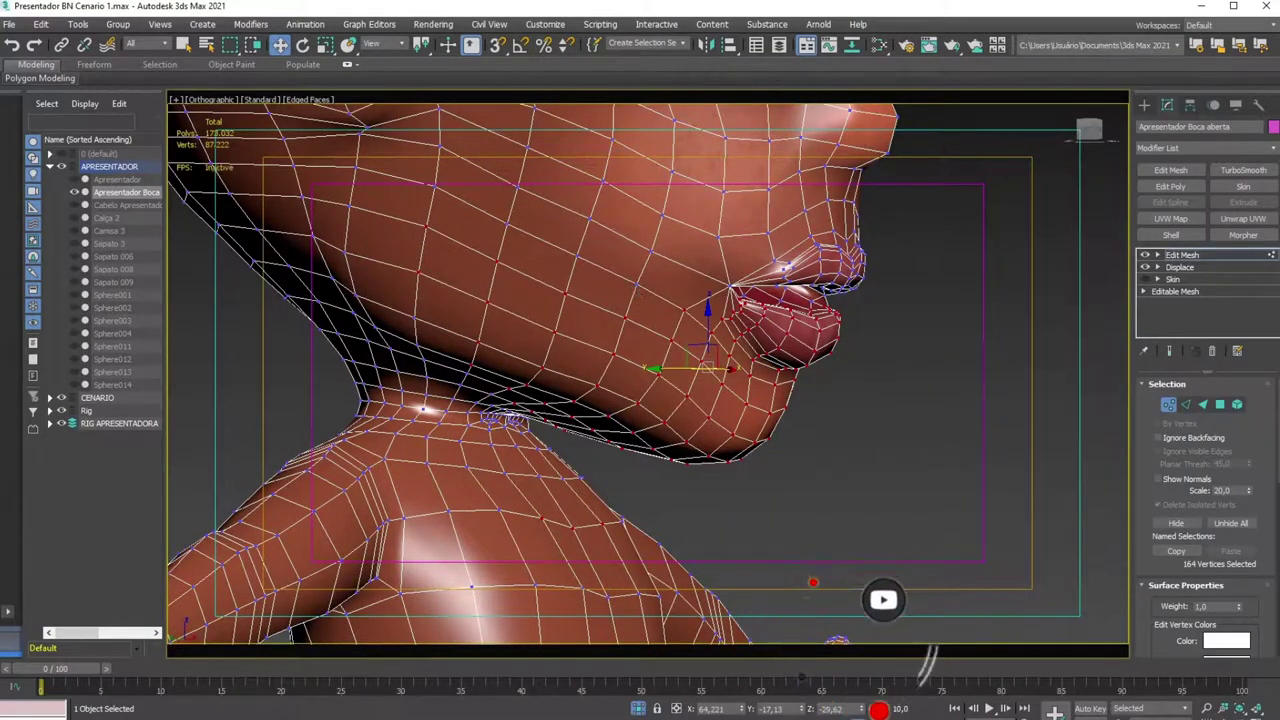
mouse_move(567, 273)
middle_mouse_down("alt")
mouse_move(760, 285)
mouse_move(570, 287)
middle_mouse_up("alt")
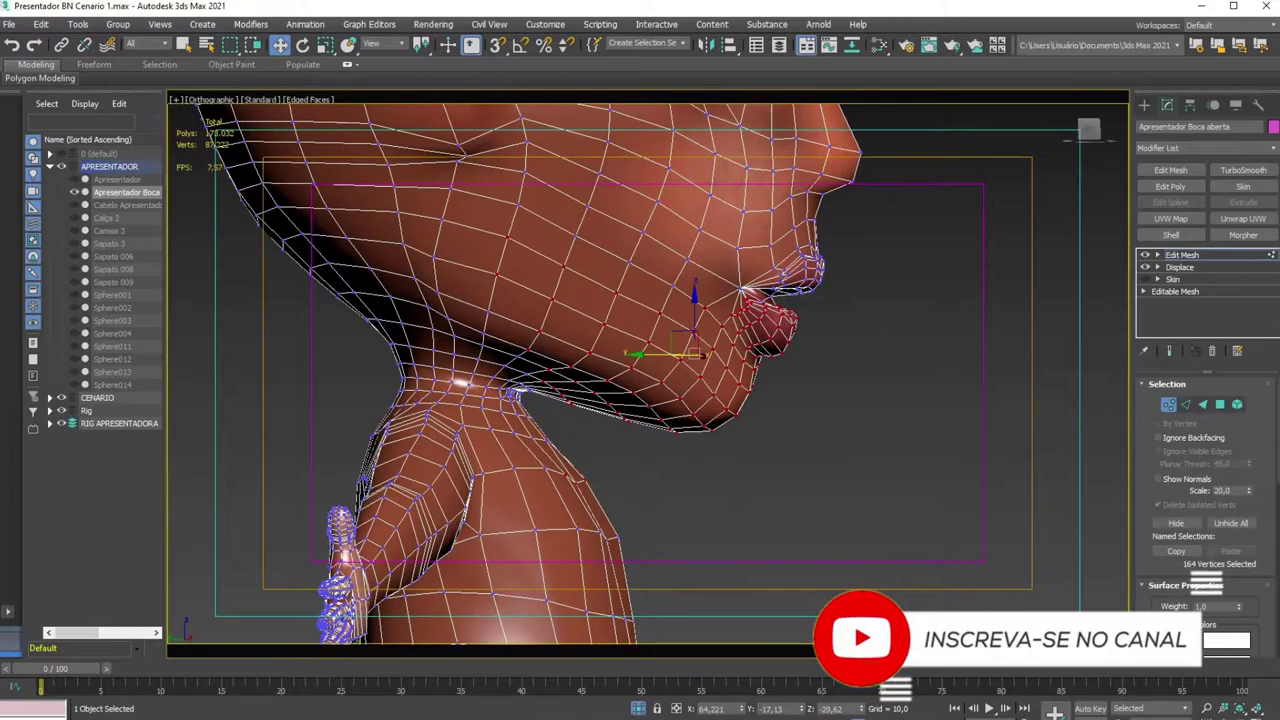
Pull the selected lower lip and chin vertices down to open the mouth
right_click(712, 297)
left_click(738, 326)
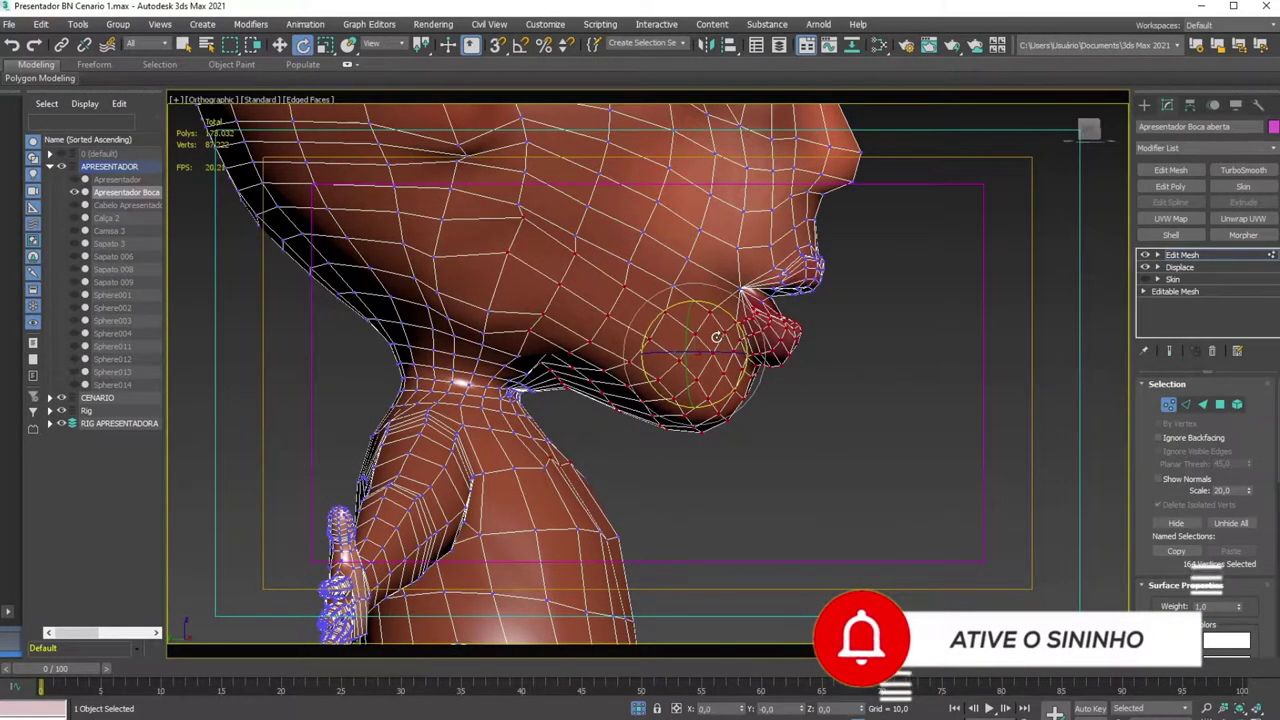
right_click(714, 330)
left_click(730, 343)
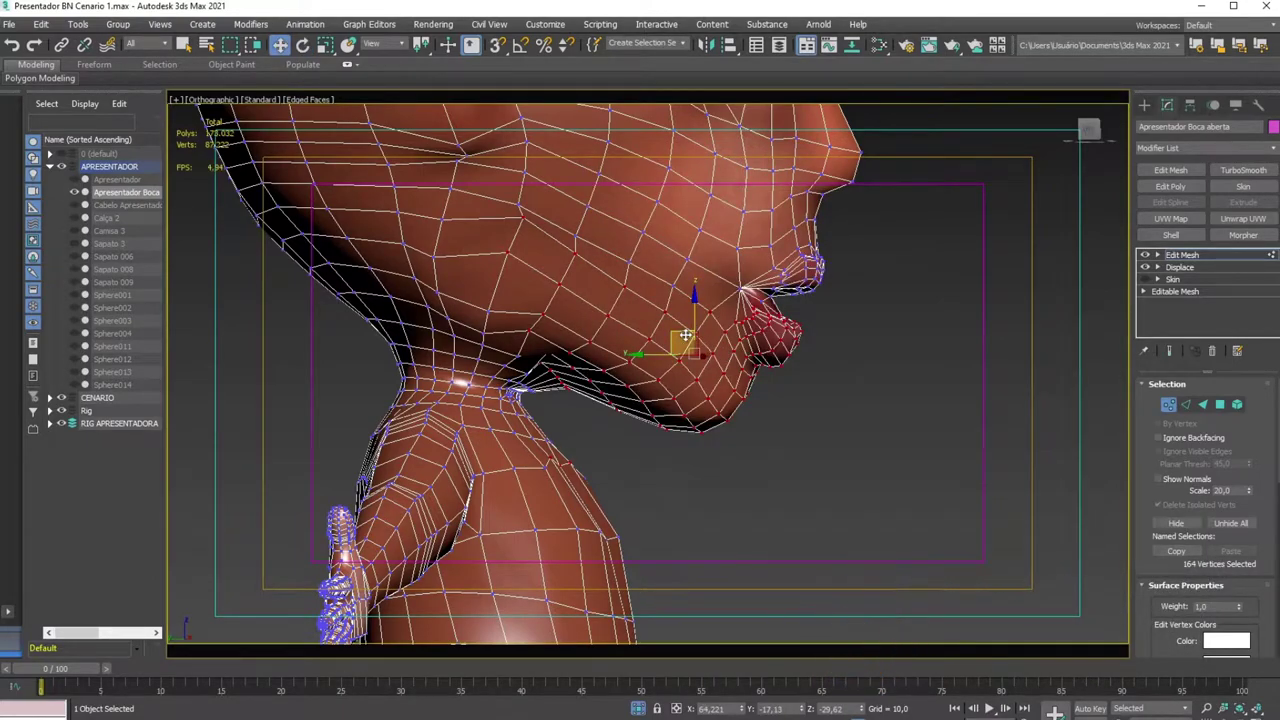
left_click_drag(694, 334, 665, 370)
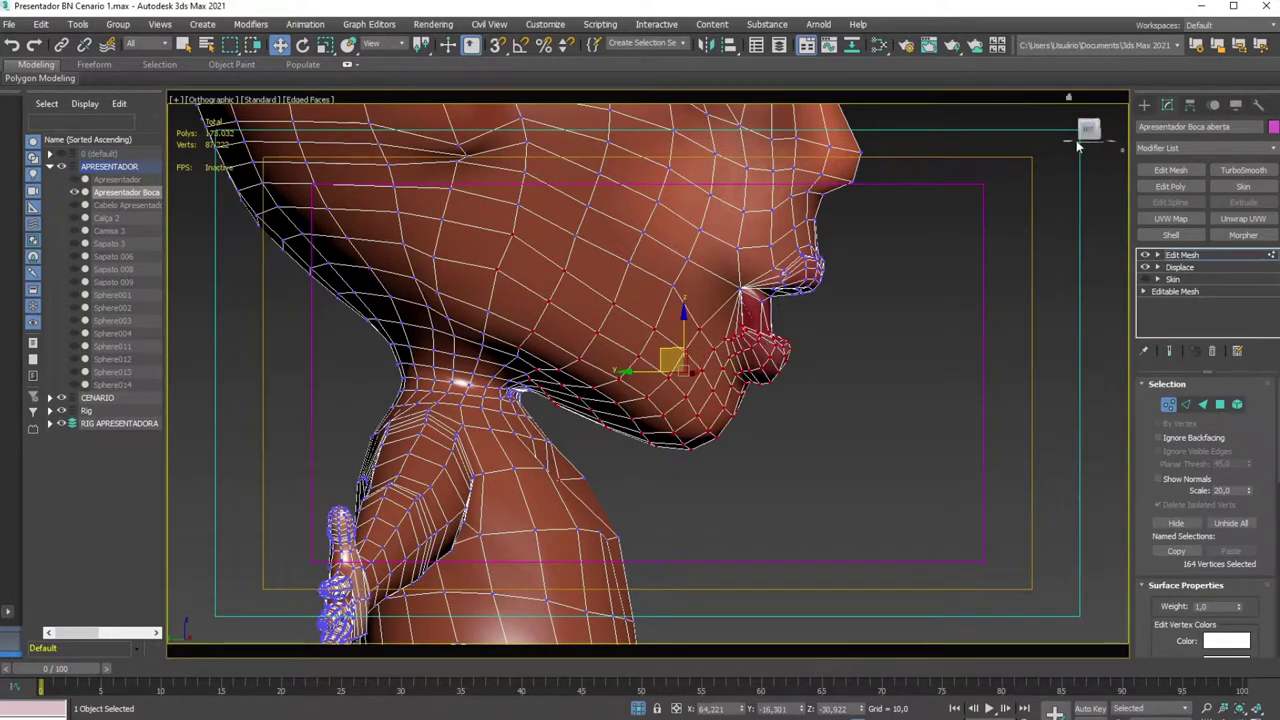
Select the mouth-corner and lip vertices from the left side
left_click(1080, 134)
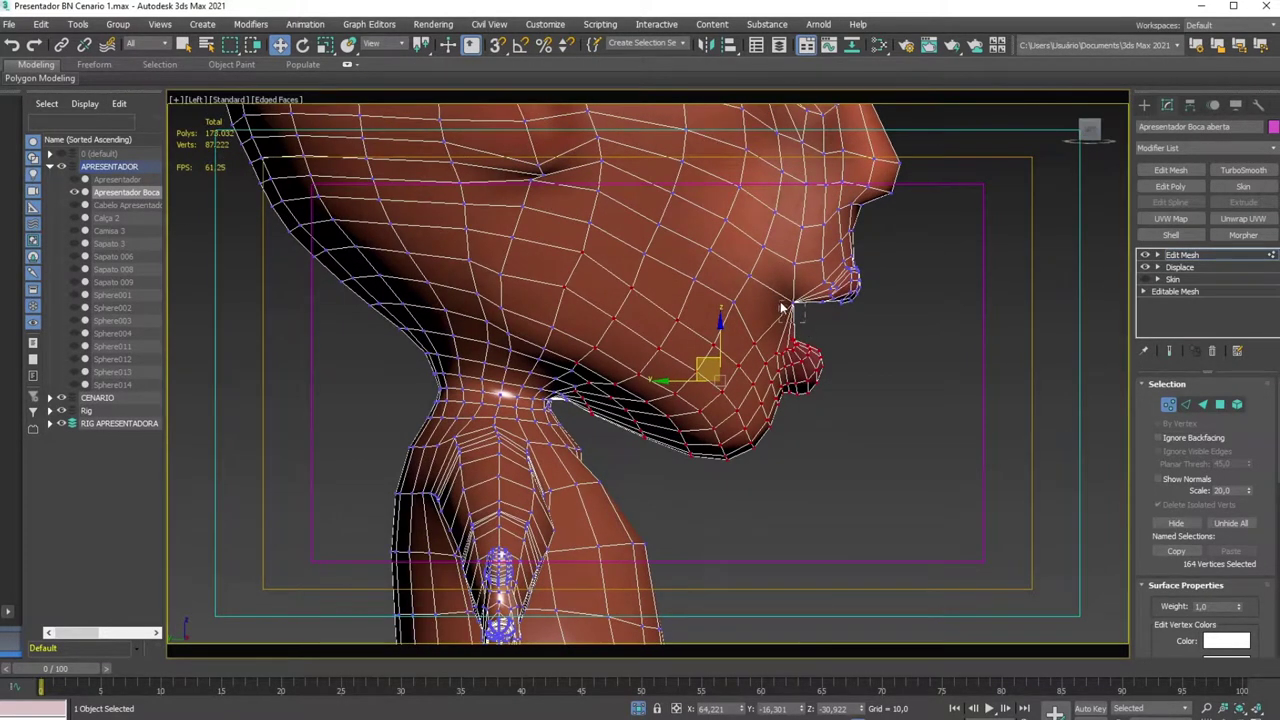
left_click_drag(778, 310, 798, 290)
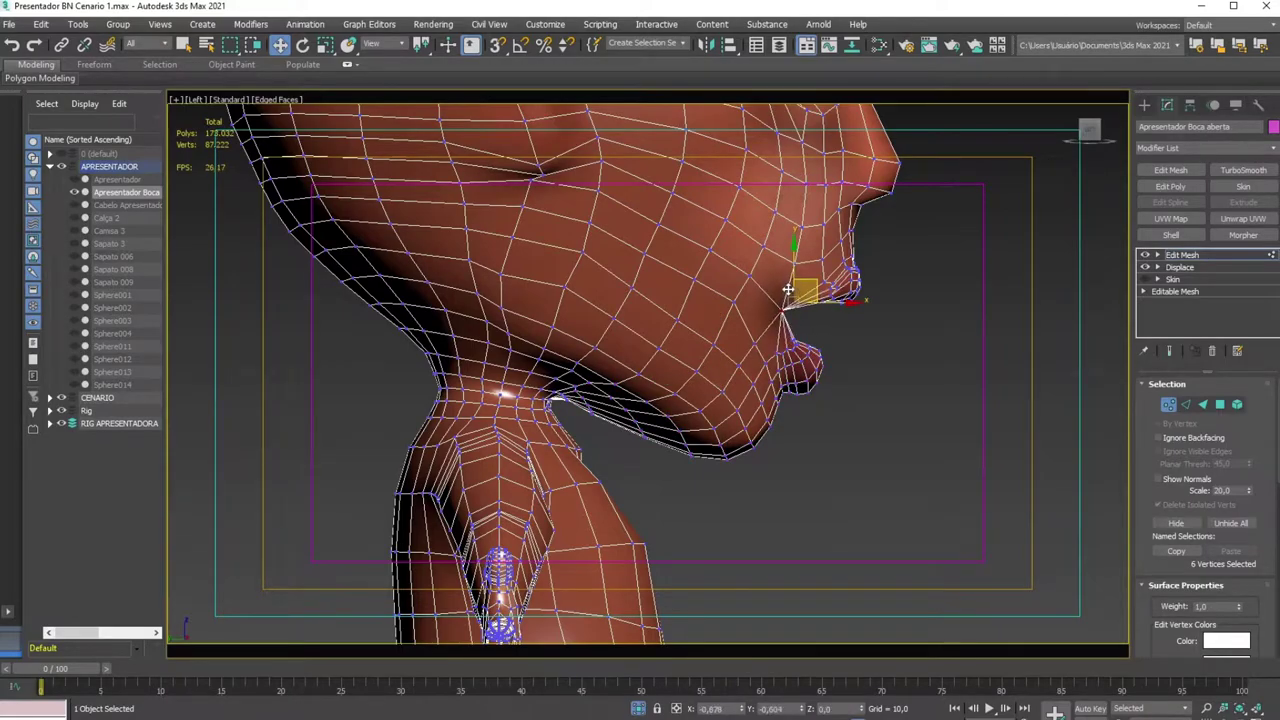
mouse_move(790, 298)
middle_mouse_down("alt")
mouse_move(839, 321)
mouse_move(750, 318)
mouse_move(795, 345)
middle_mouse_up("alt")
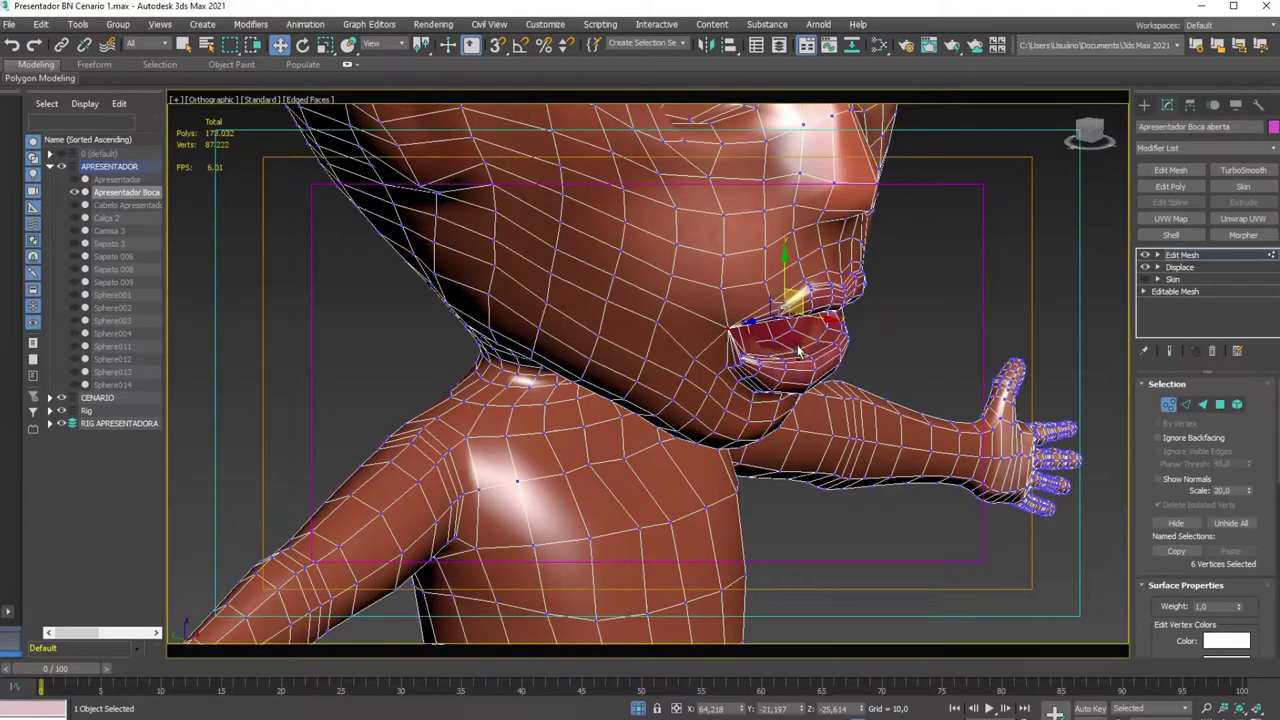
left_click(797, 350)
middle_click_drag(797, 350, 810, 355, "alt")
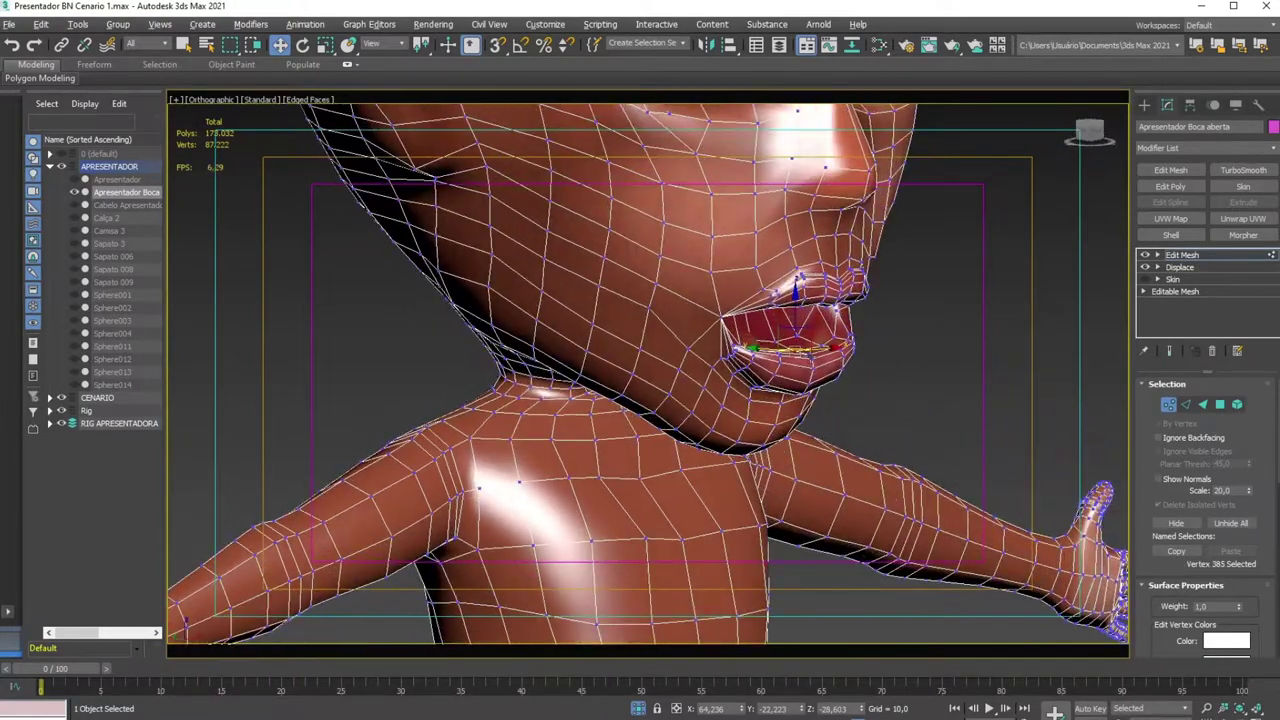
left_click(812, 350, "ctrl")
left_click(828, 348, "ctrl")
left_click(845, 352, "ctrl")
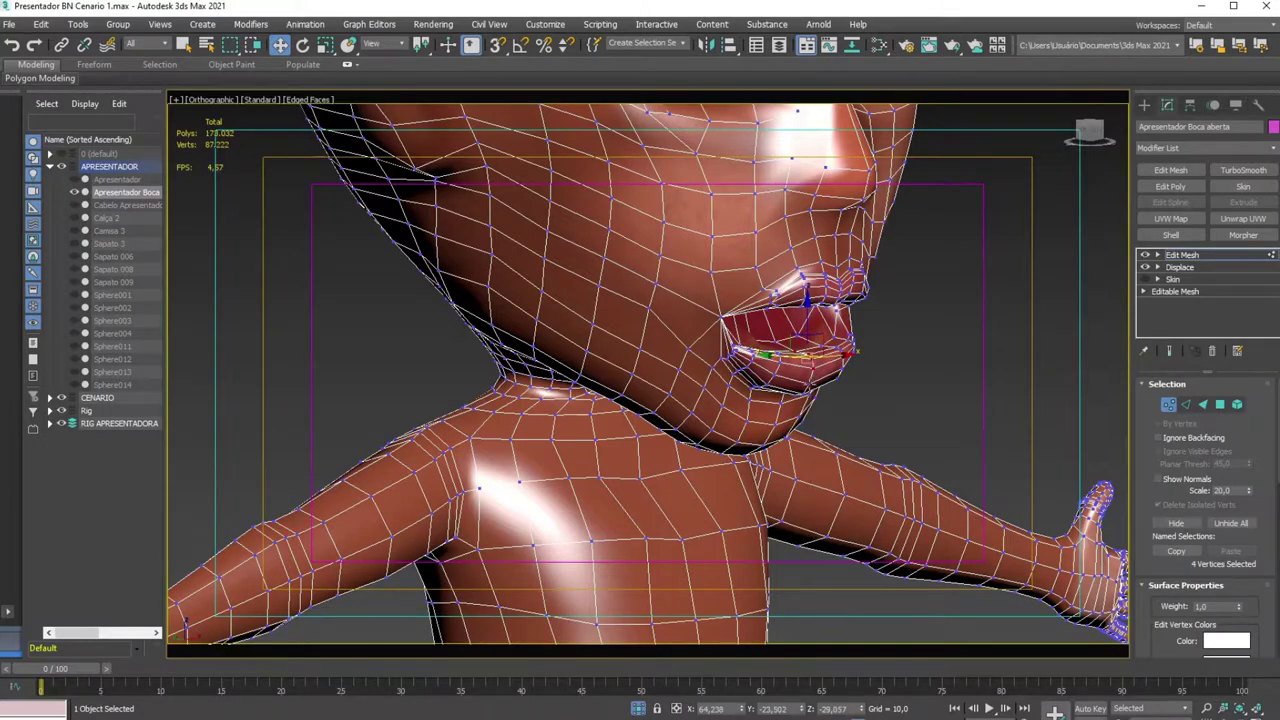
left_click(848, 357, "ctrl")
Add more lip vertices and nudge them to reshape the mouth corner
middle_click_drag(803, 393, 854, 447, "alt")
left_click(797, 399, "ctrl")
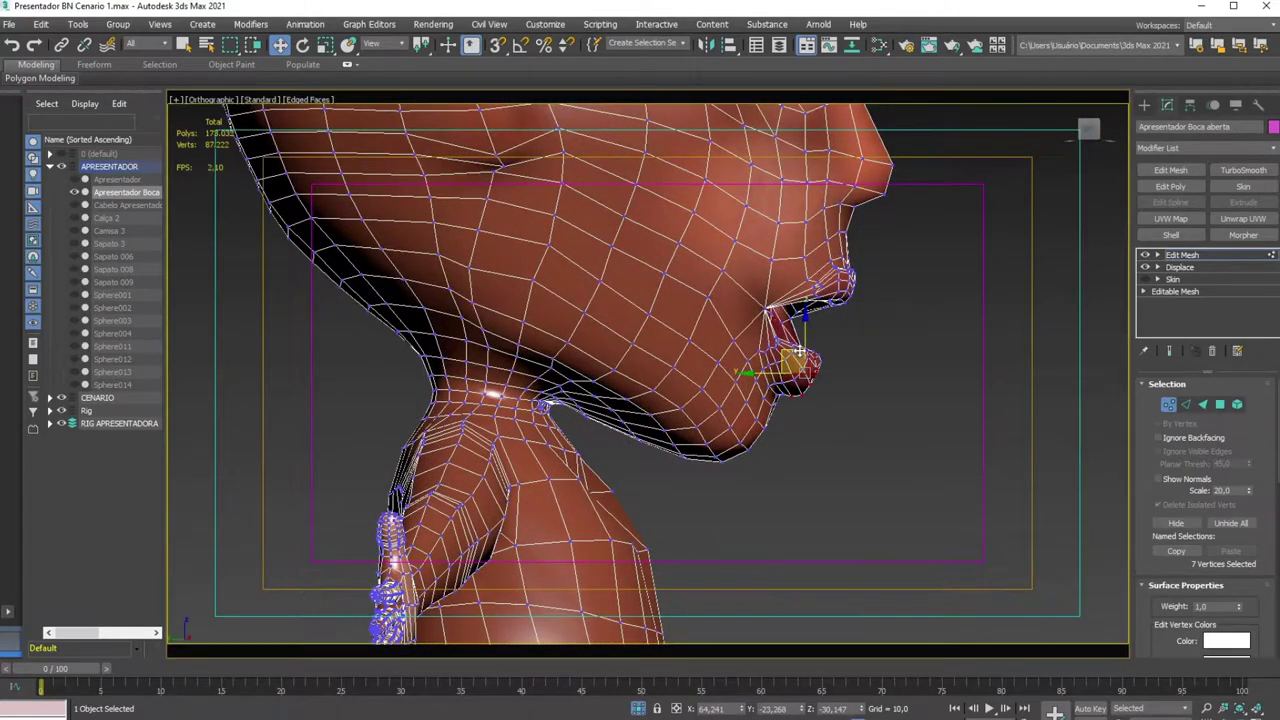
left_click_drag(802, 367, 800, 361)
middle_click_drag(800, 360, 808, 393, "alt")
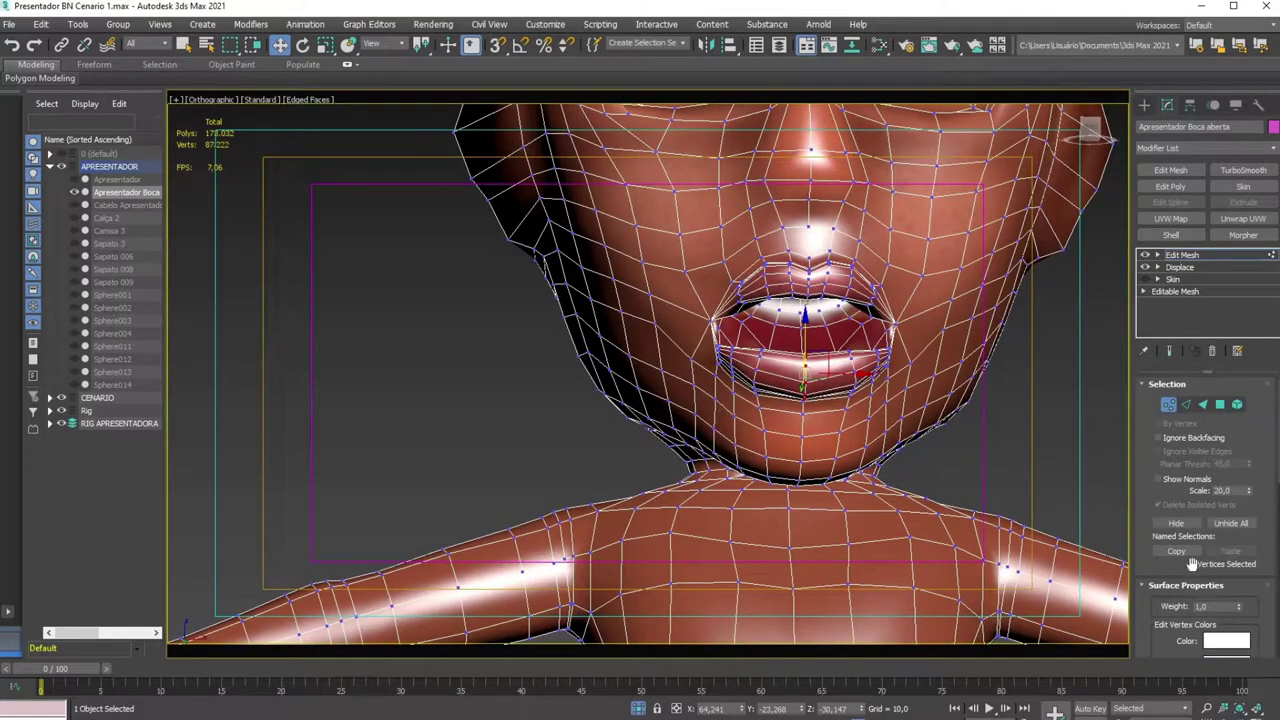
Enable Soft Selection with a falloff of 5,544
scroll(1190, 560, "down", 3)
scroll(1175, 510, "down", 3)
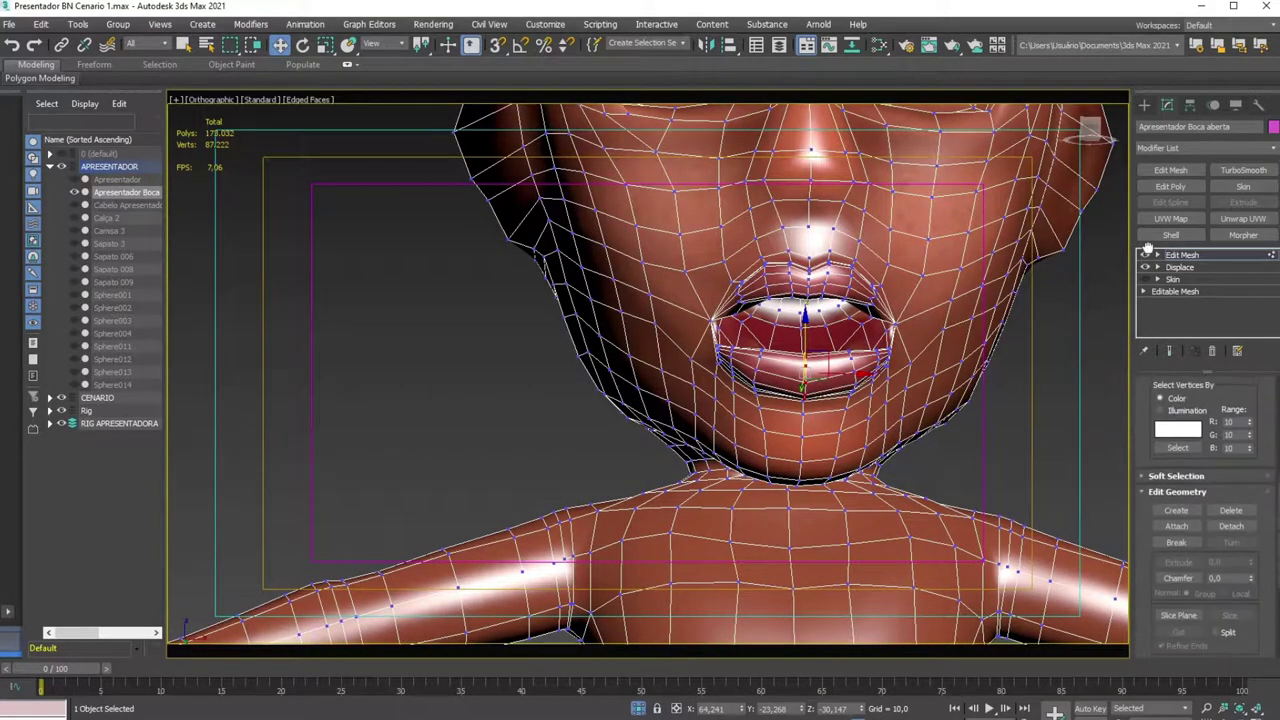
left_click(1160, 478)
left_click(1159, 494)
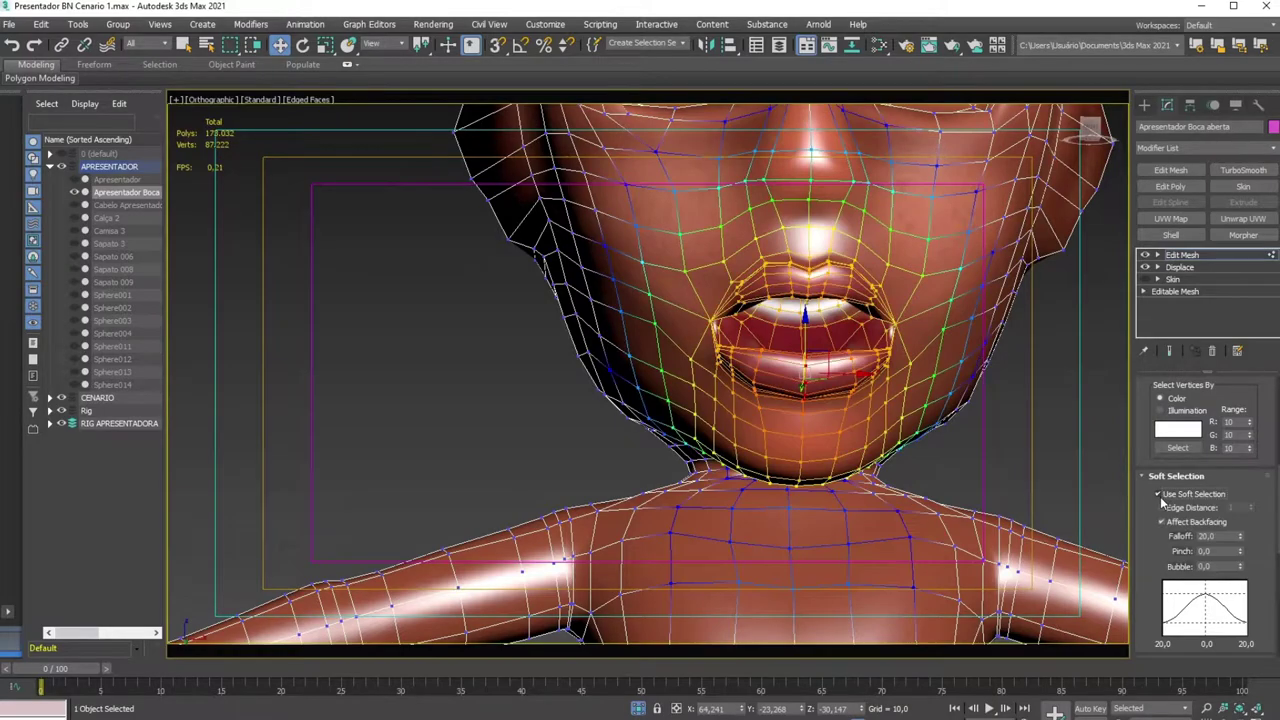
left_click_drag(1240, 540, 1241, 585)
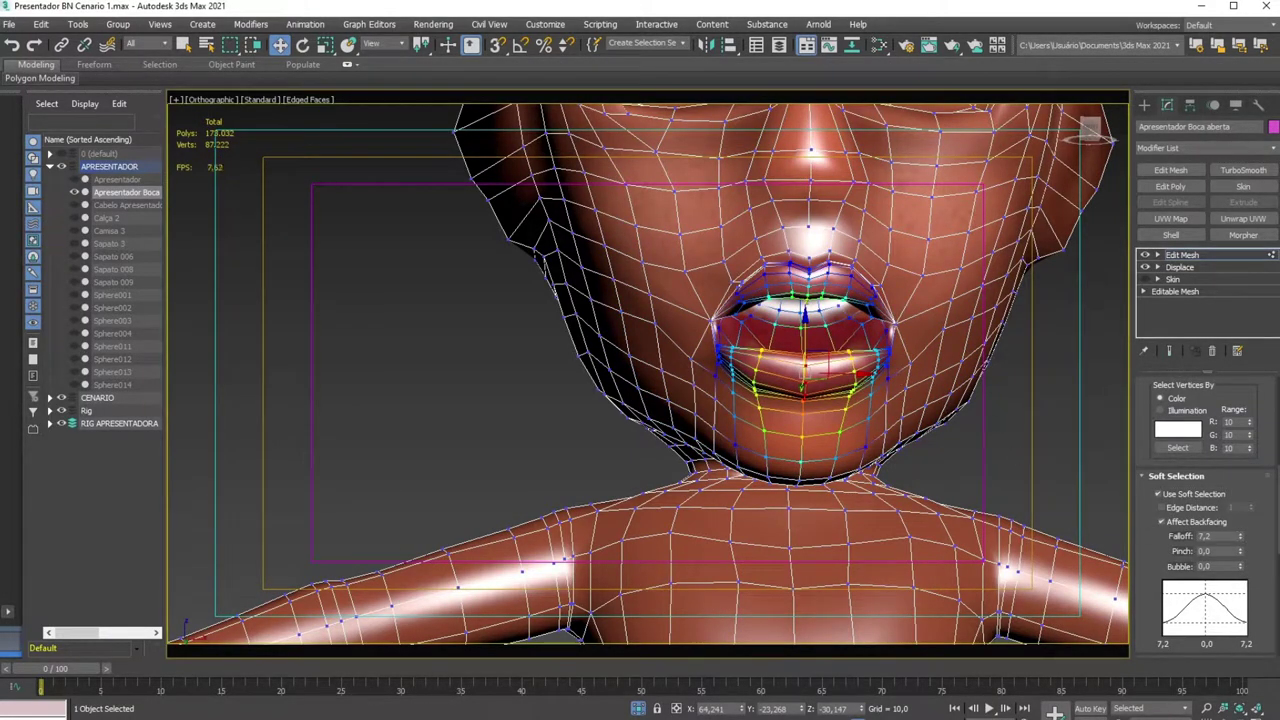
left_click_drag(1241, 545, 1244, 556)
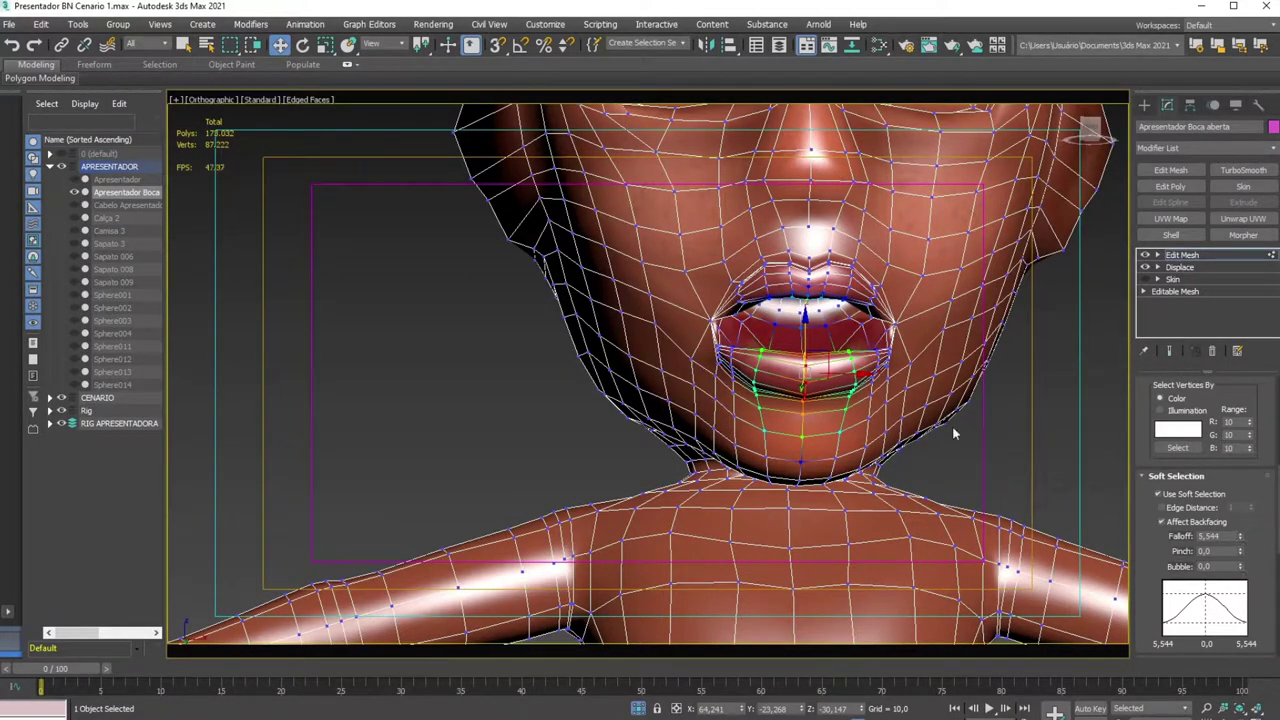
Lower the lower-lip vertices slightly with the soft falloff
left_click_drag(806, 336, 808, 342)
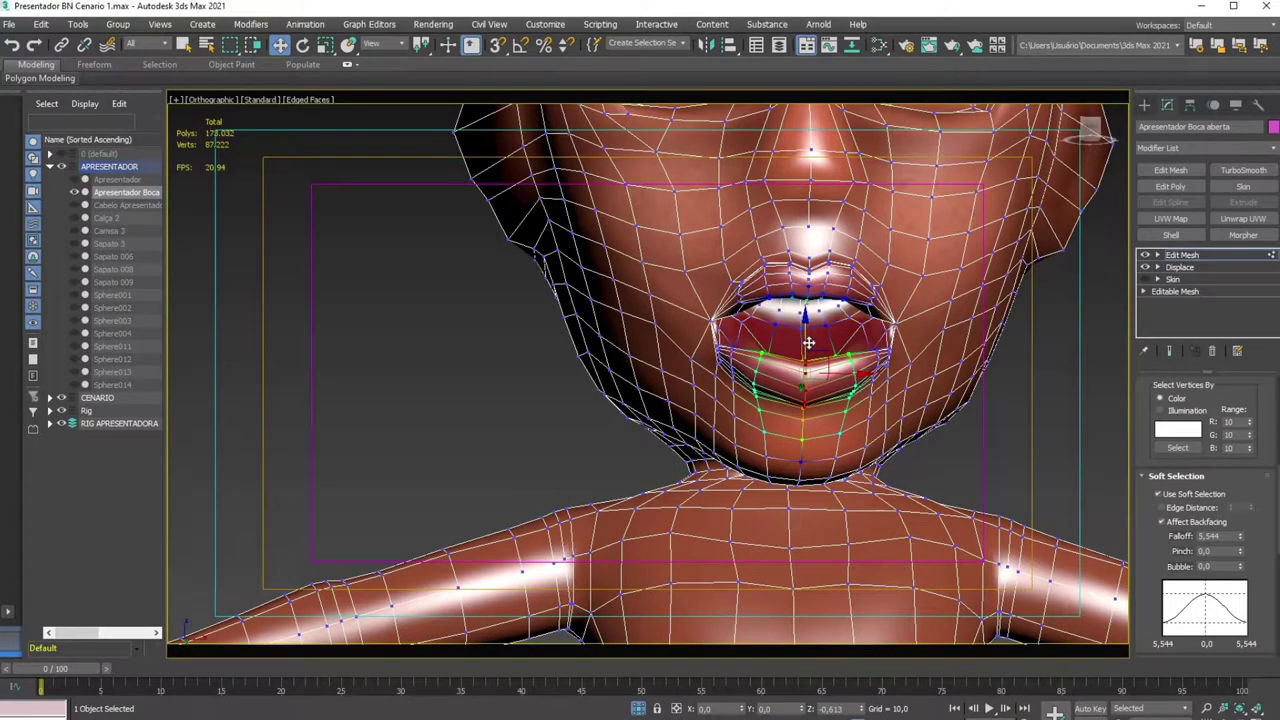
key("ctrl+z")
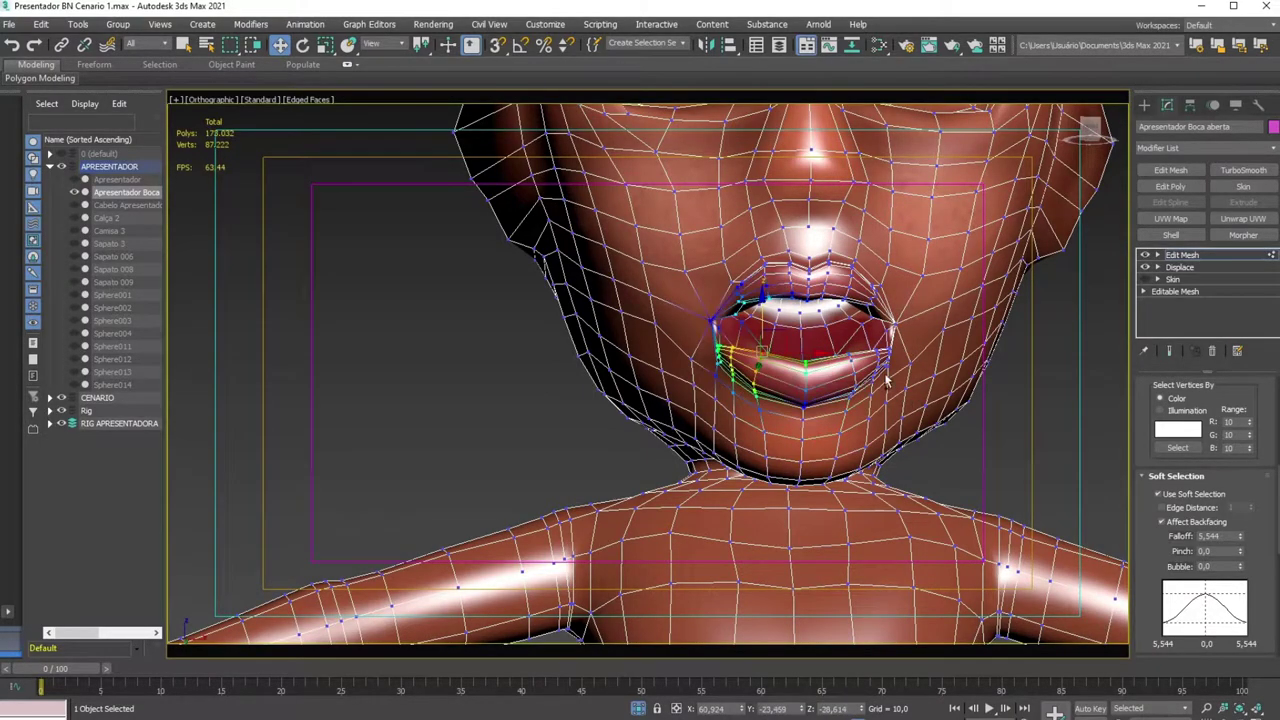
left_click(849, 355)
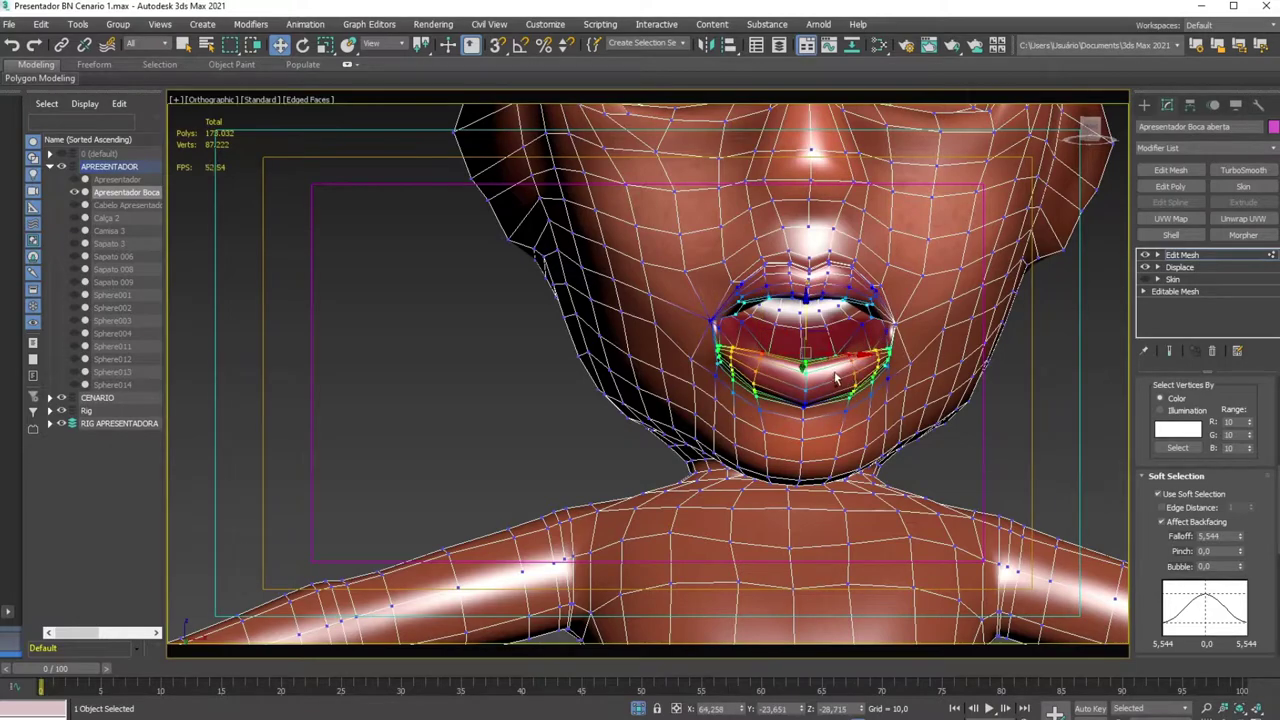
left_click_drag(805, 323, 808, 327)
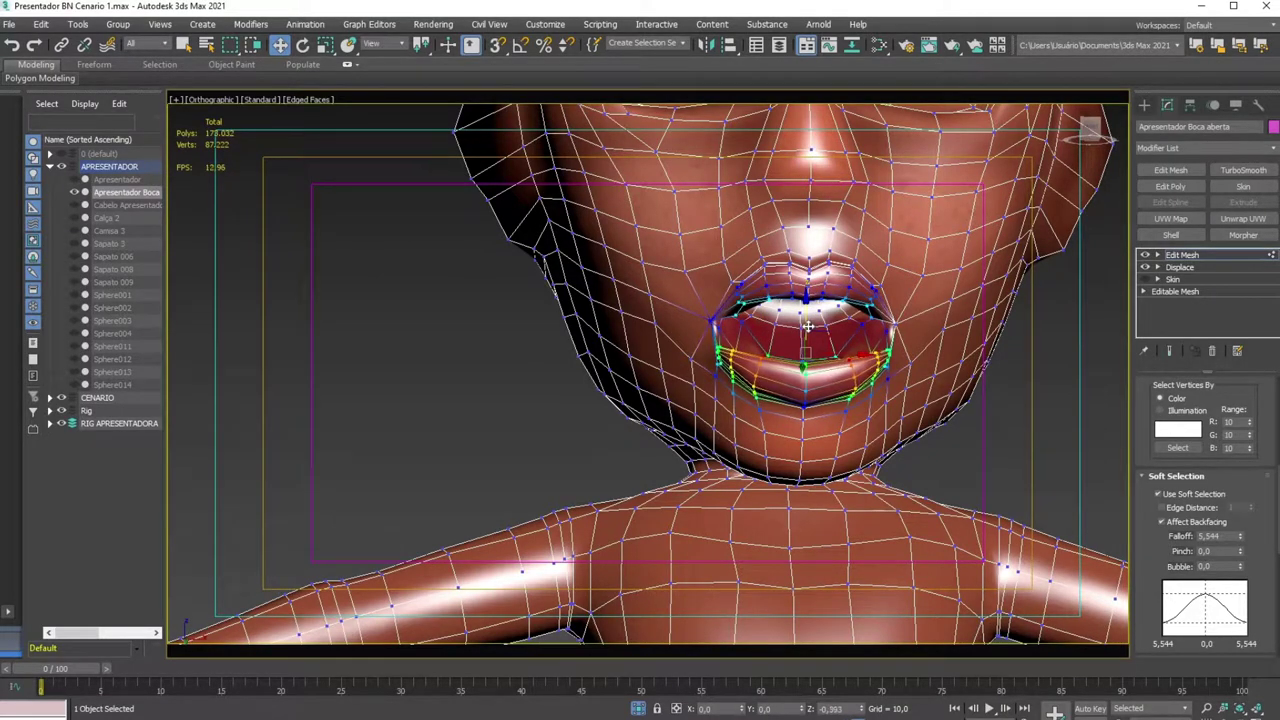
Exit Vertex sub-object editing on the head
scroll(808, 327, "down", 3)
mouse_move(808, 327)
middle_mouse_down("alt")
mouse_move(957, 343)
mouse_move(1027, 366)
mouse_move(840, 370)
middle_mouse_up("alt")
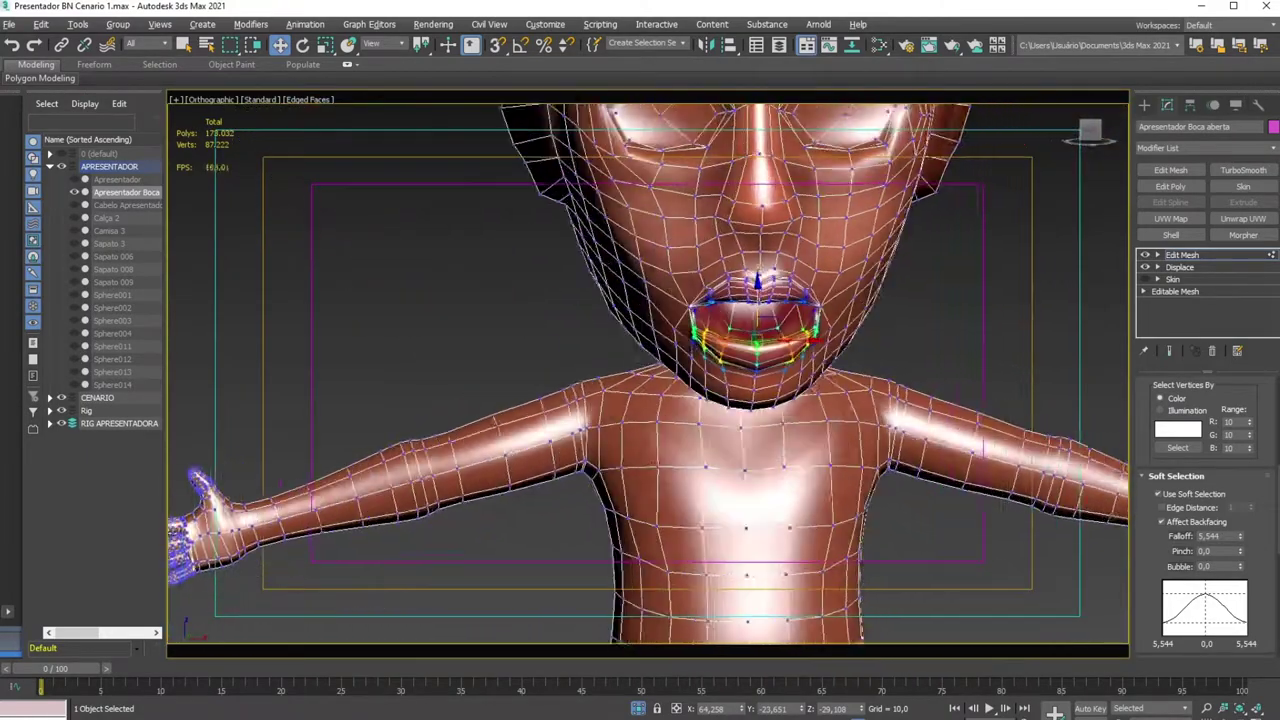
middle_click_drag(902, 318, 906, 403)
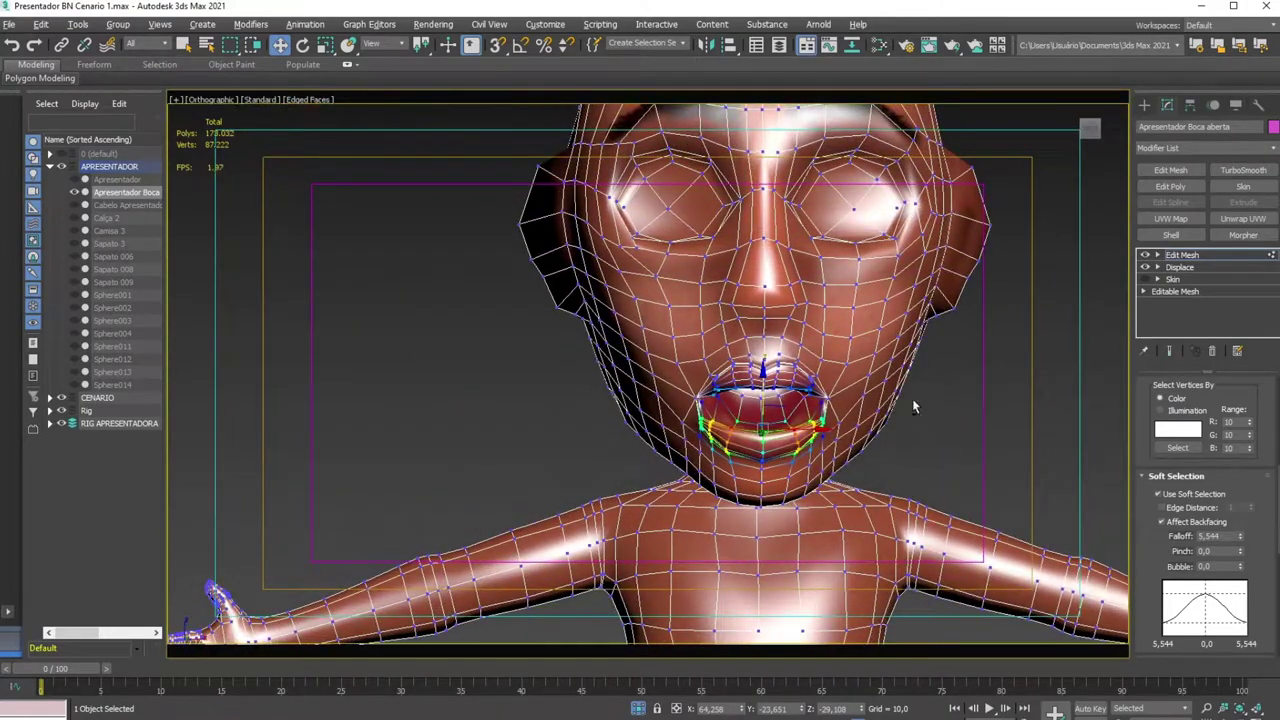
left_click(1209, 255)
scroll(868, 295, "down", 1)
scroll(868, 295, "down", 3)
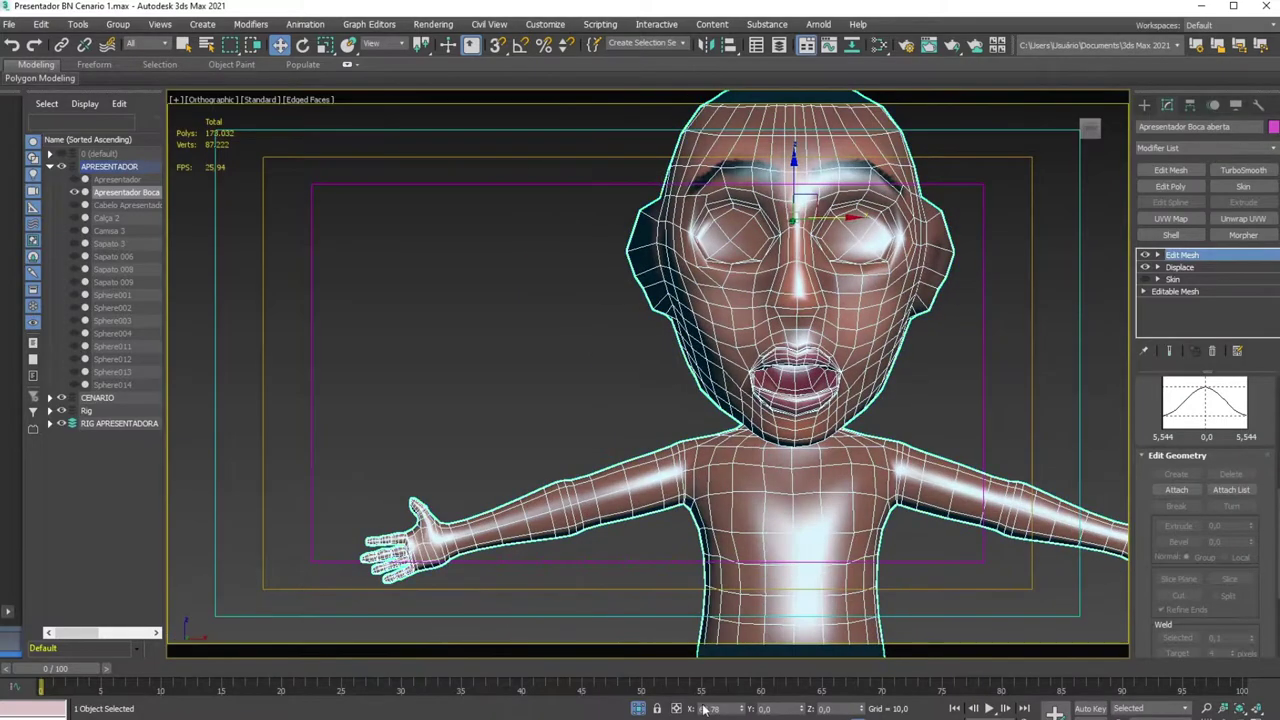
Isolate both presenter characters together
left_click(638, 708)
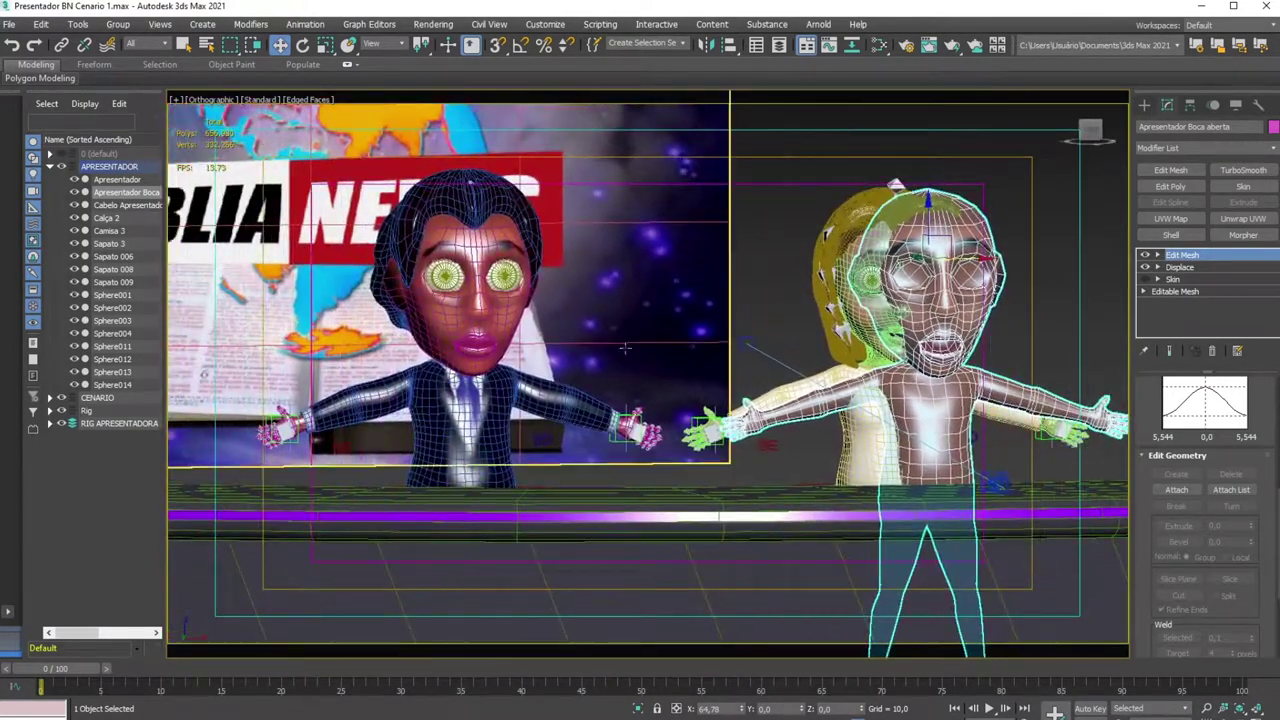
left_click(495, 315, "ctrl")
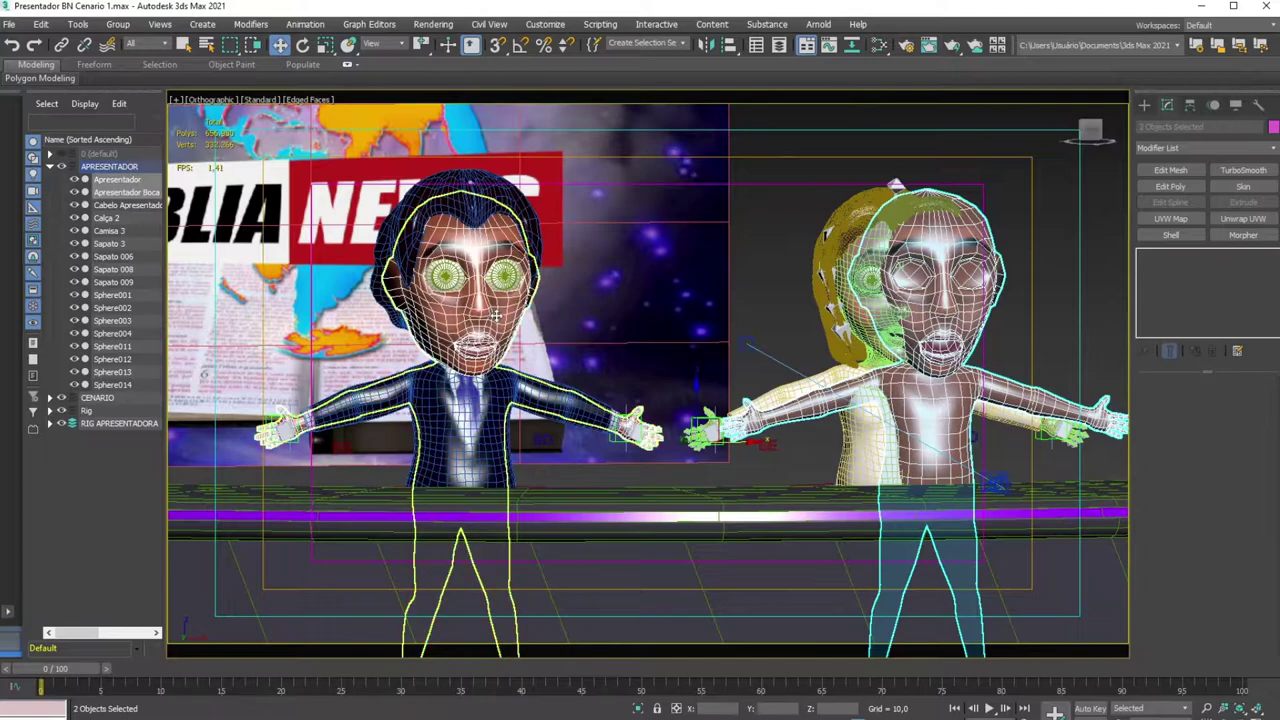
key("alt+q")
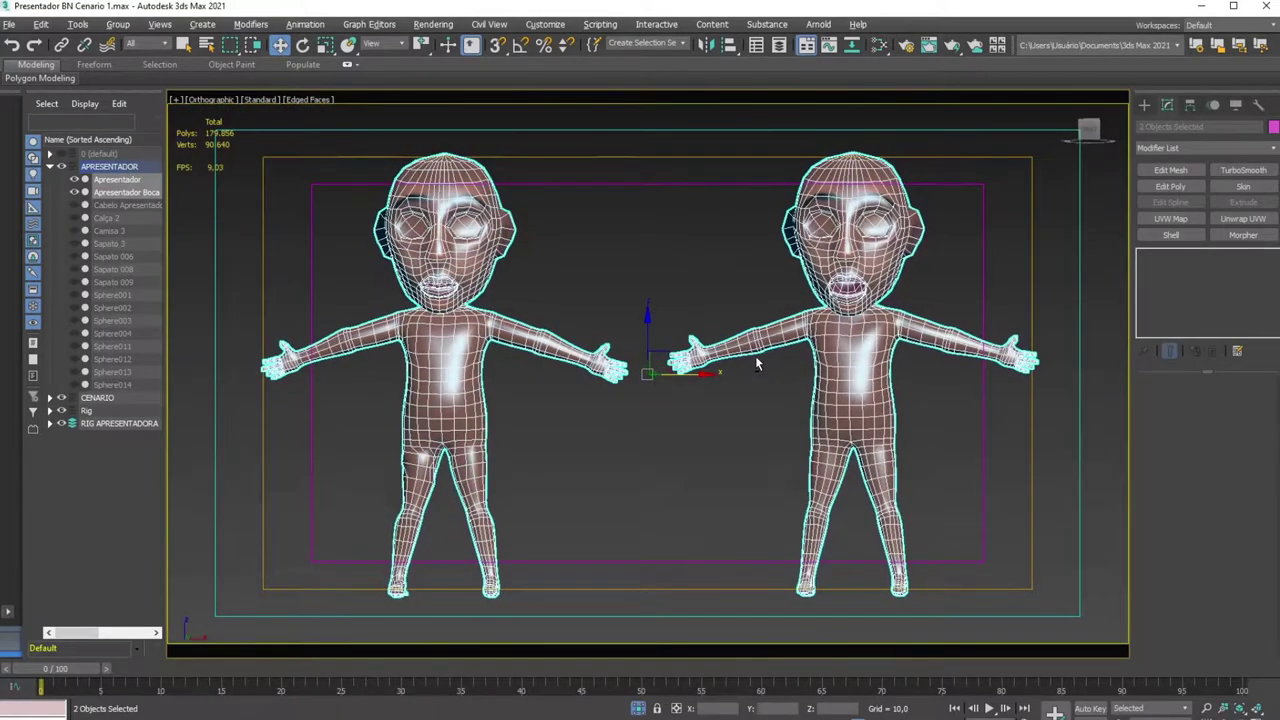
Slide the open-mouth copy left so it overlaps the original
left_click(711, 389)
left_click(745, 349)
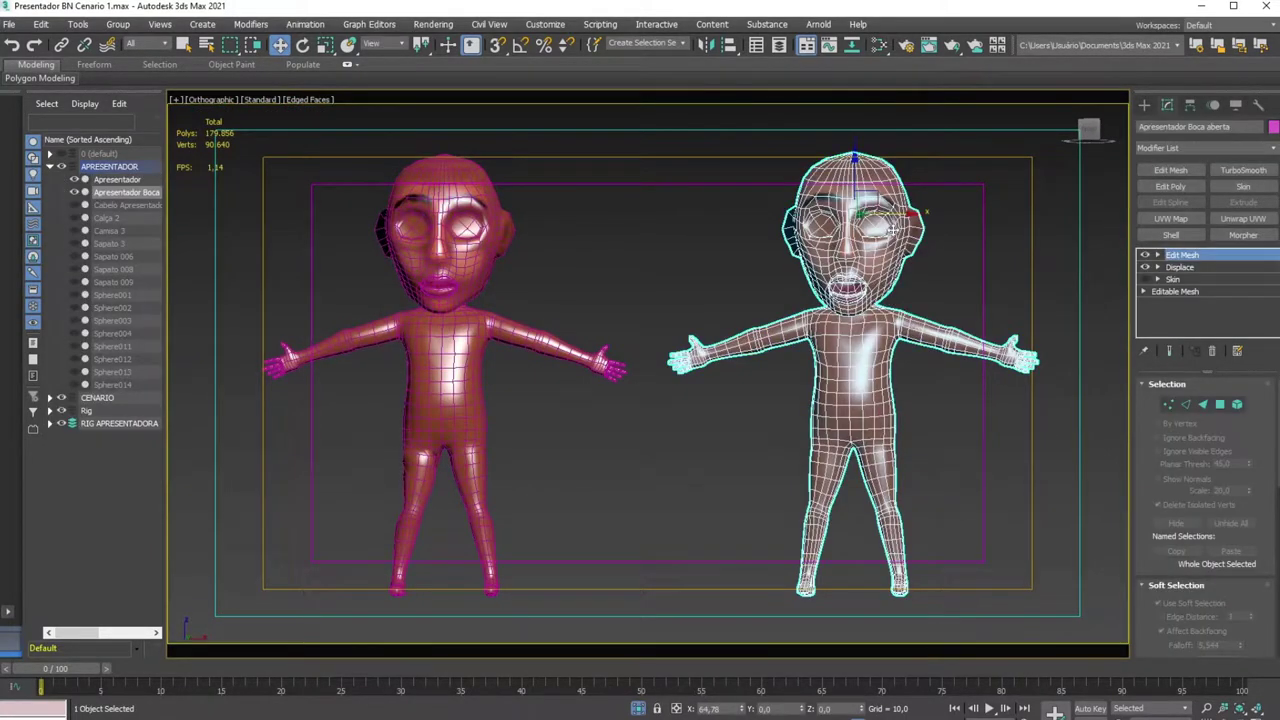
left_click_drag(893, 229, 634, 252)
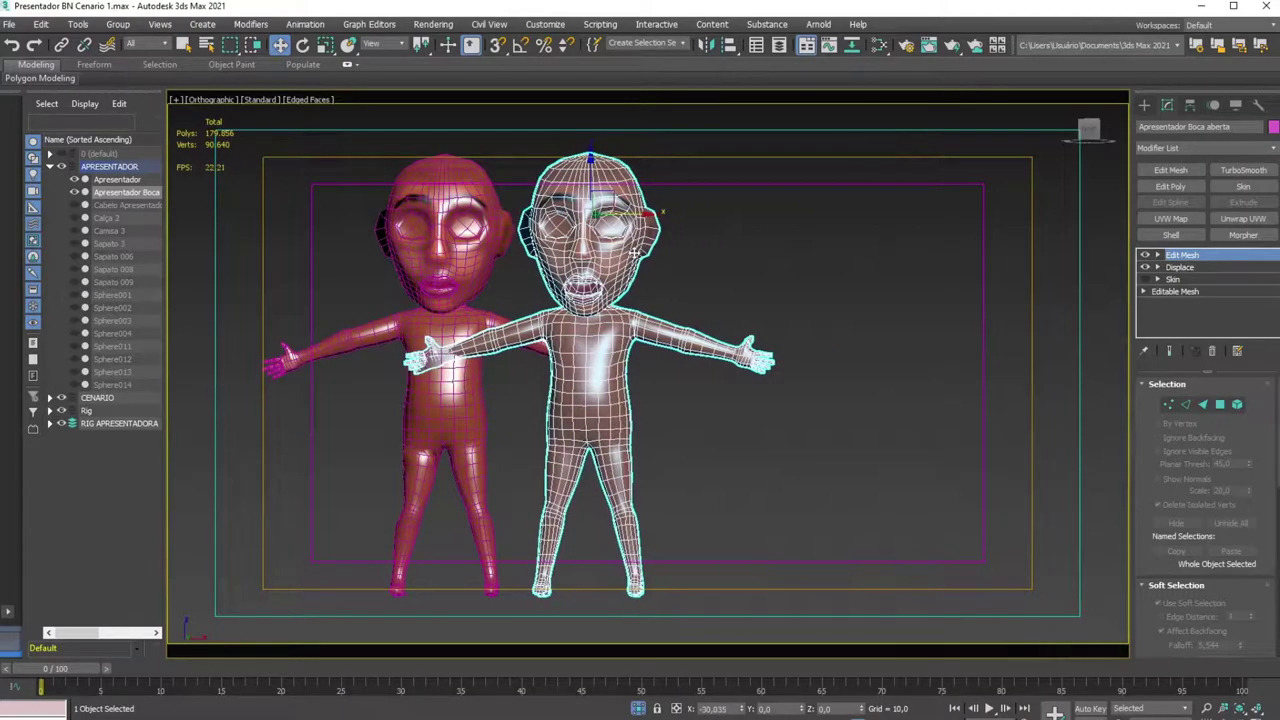
middle_click_drag(634, 252, 640, 303, "alt")
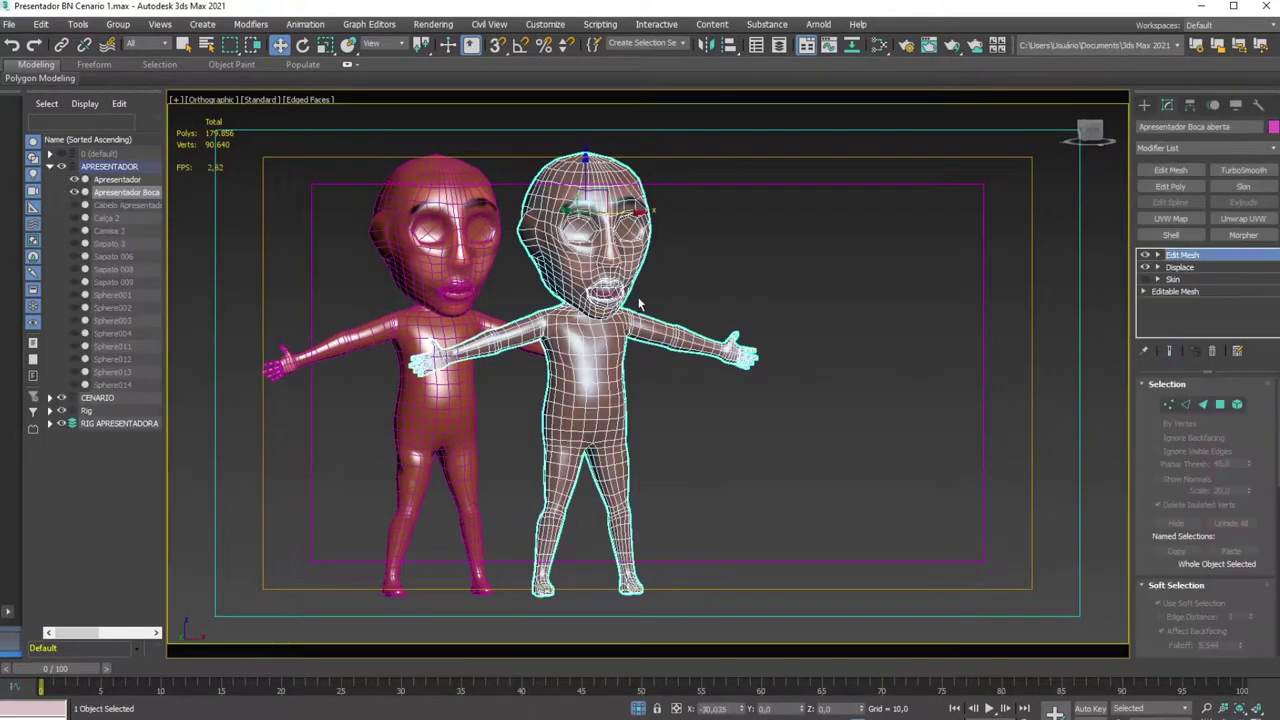
Create a new layer holding the Apresentador Boca aberta head
right_click(125, 193)
mouse_move(180, 227)
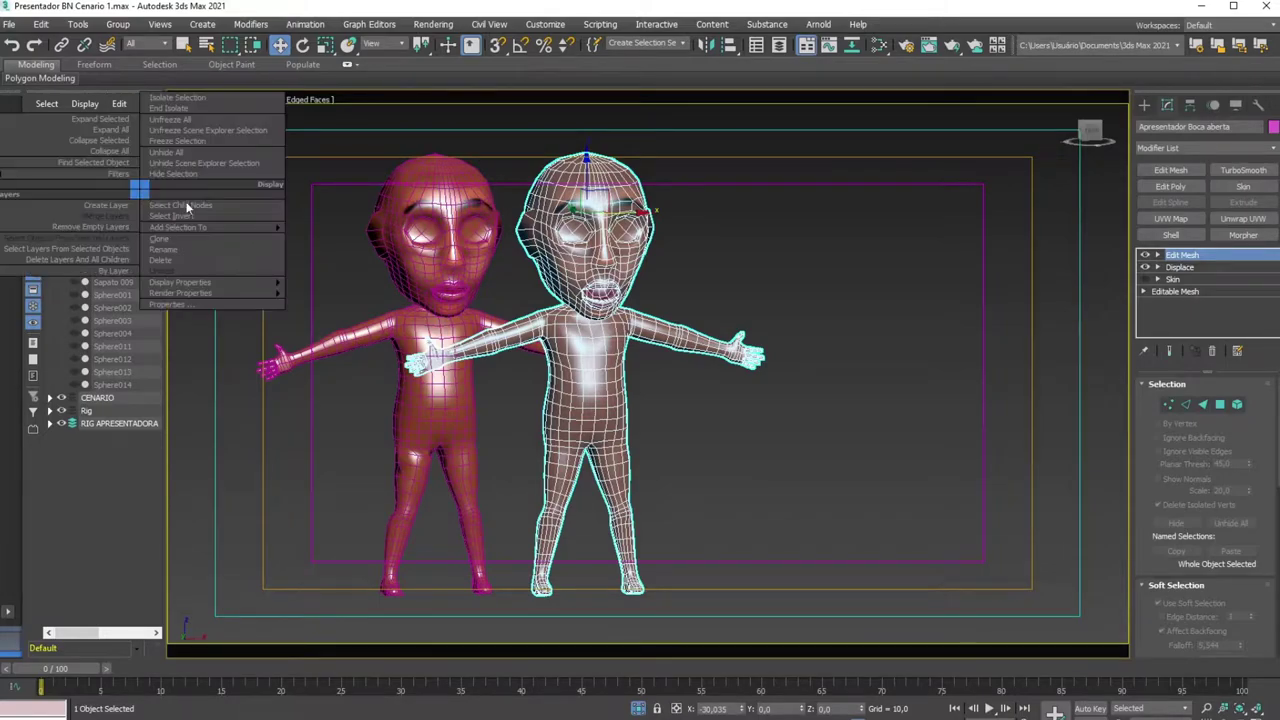
left_click(107, 206)
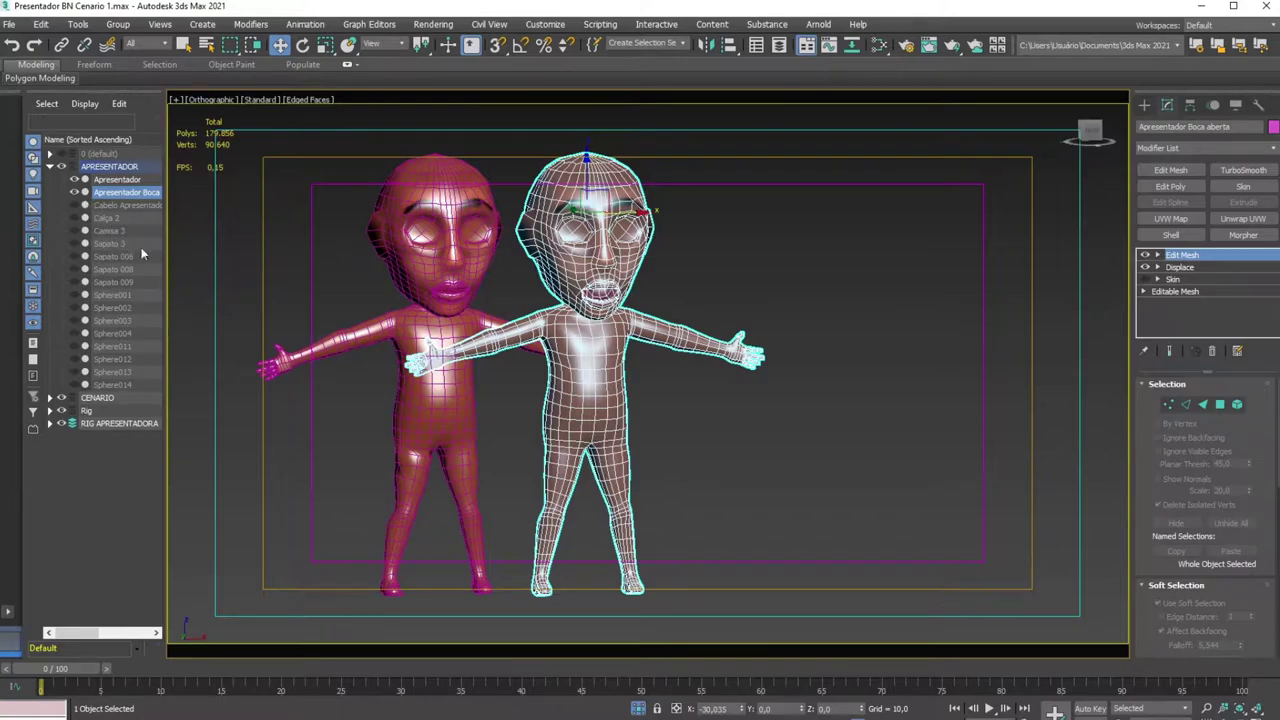
right_click(115, 170)
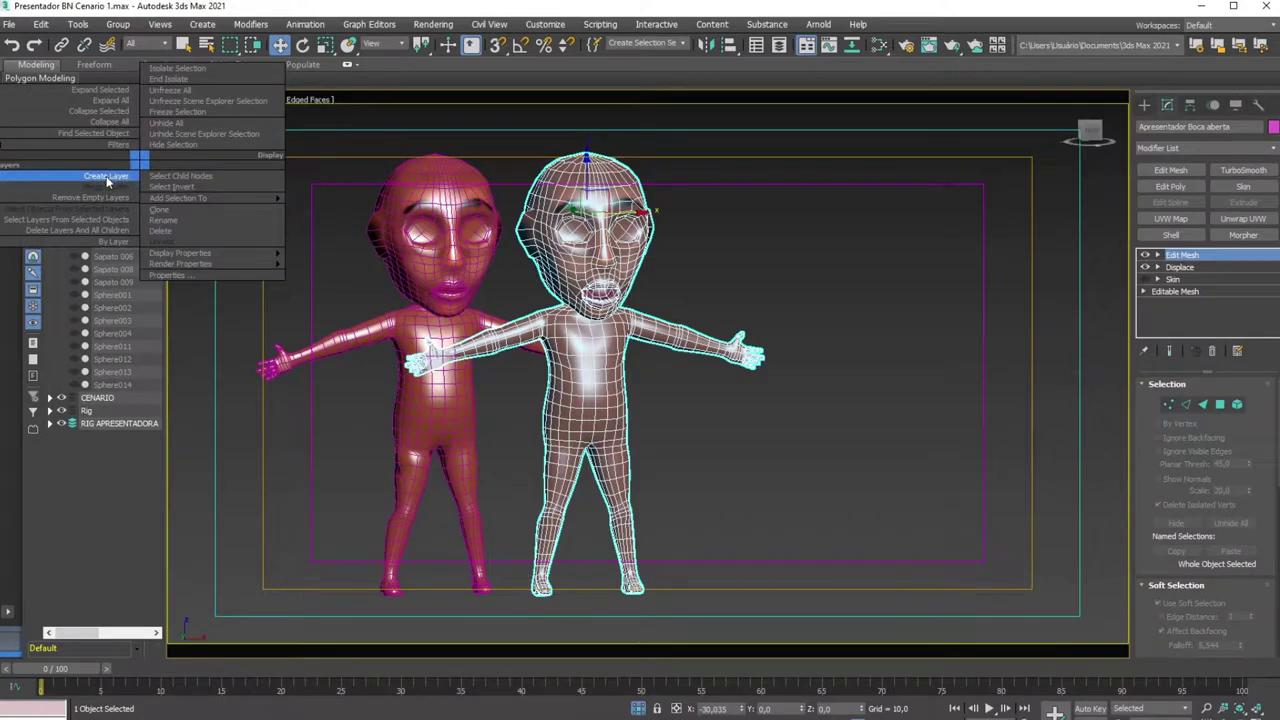
left_click(76, 180)
Rename Layer001 to MORPHER_APRESENTADOR
left_click(117, 194)
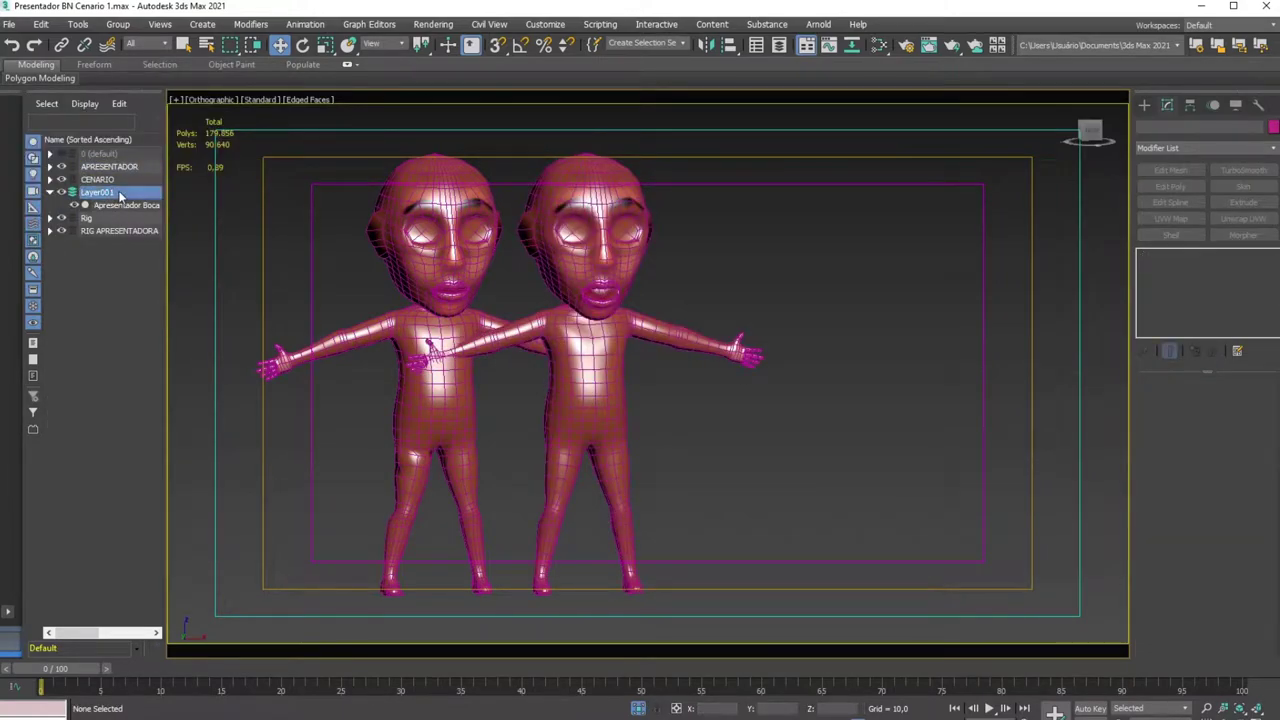
right_click(110, 199)
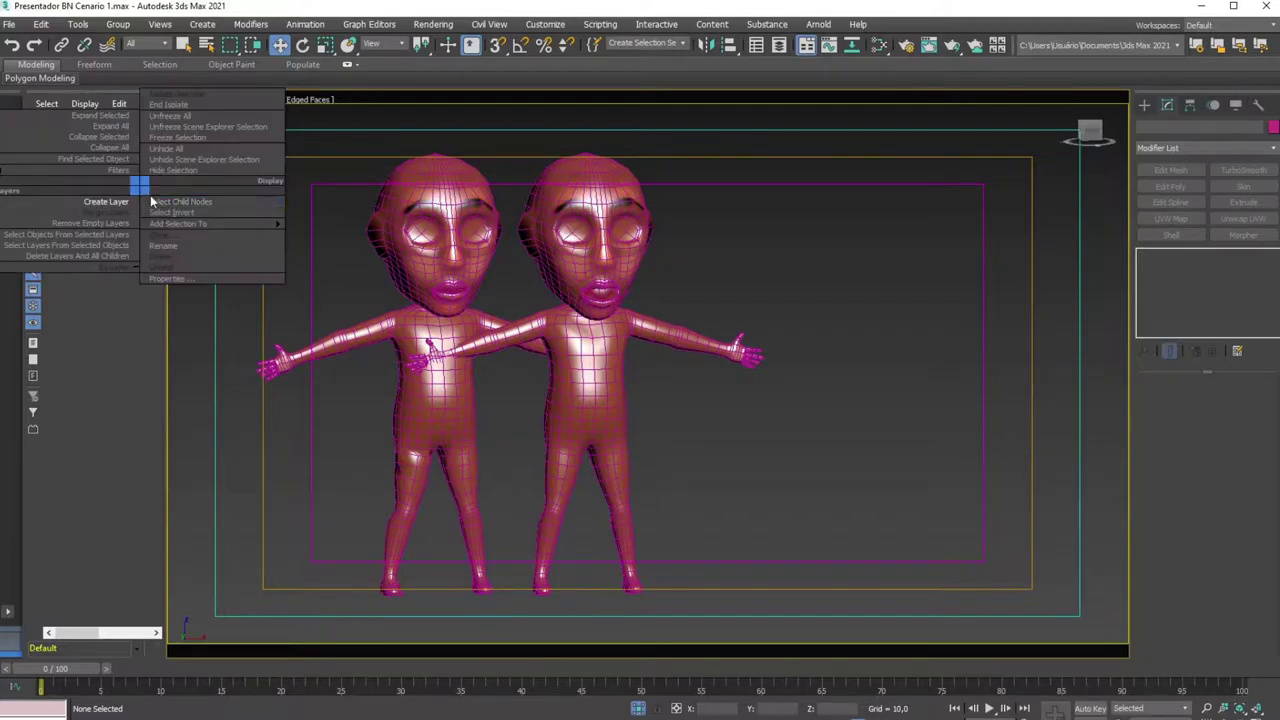
left_click(180, 258)
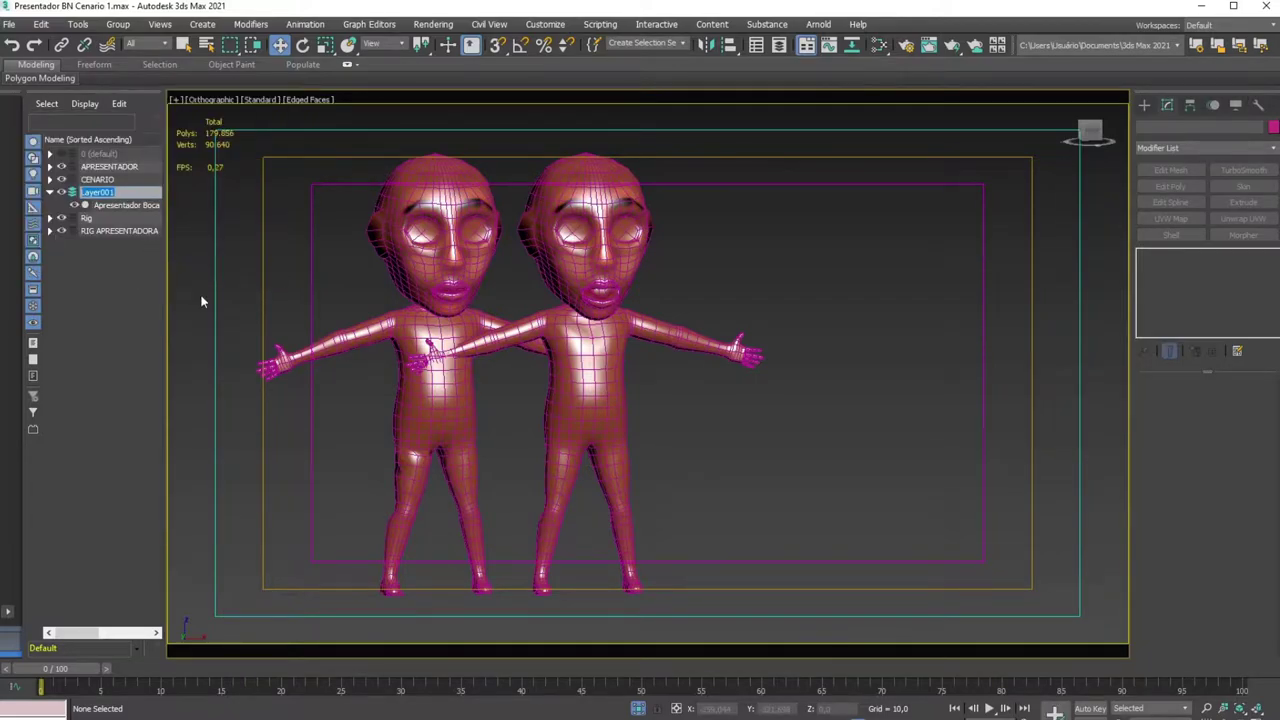
type("B")
type("ADOR")
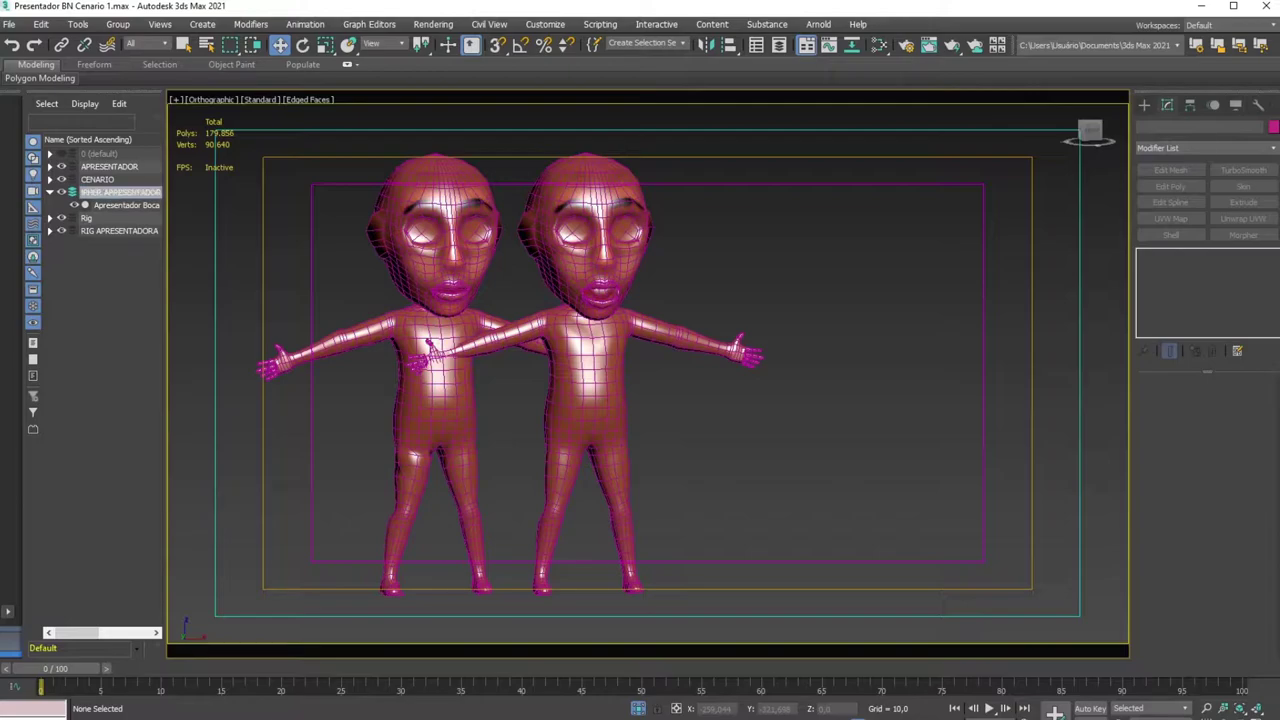
Confirm the MORPHER_APRESENTADOR name and frame the two heads closely
key("Return")
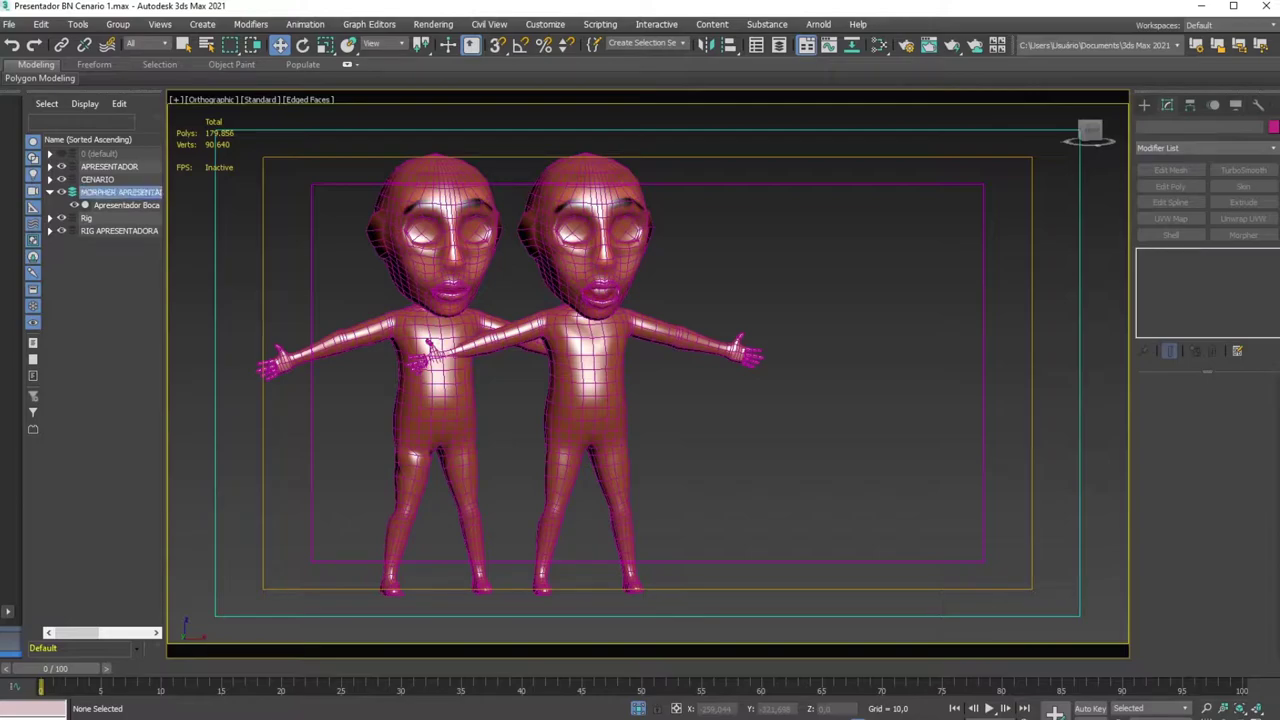
middle_click_drag(521, 344, 599, 297, "alt")
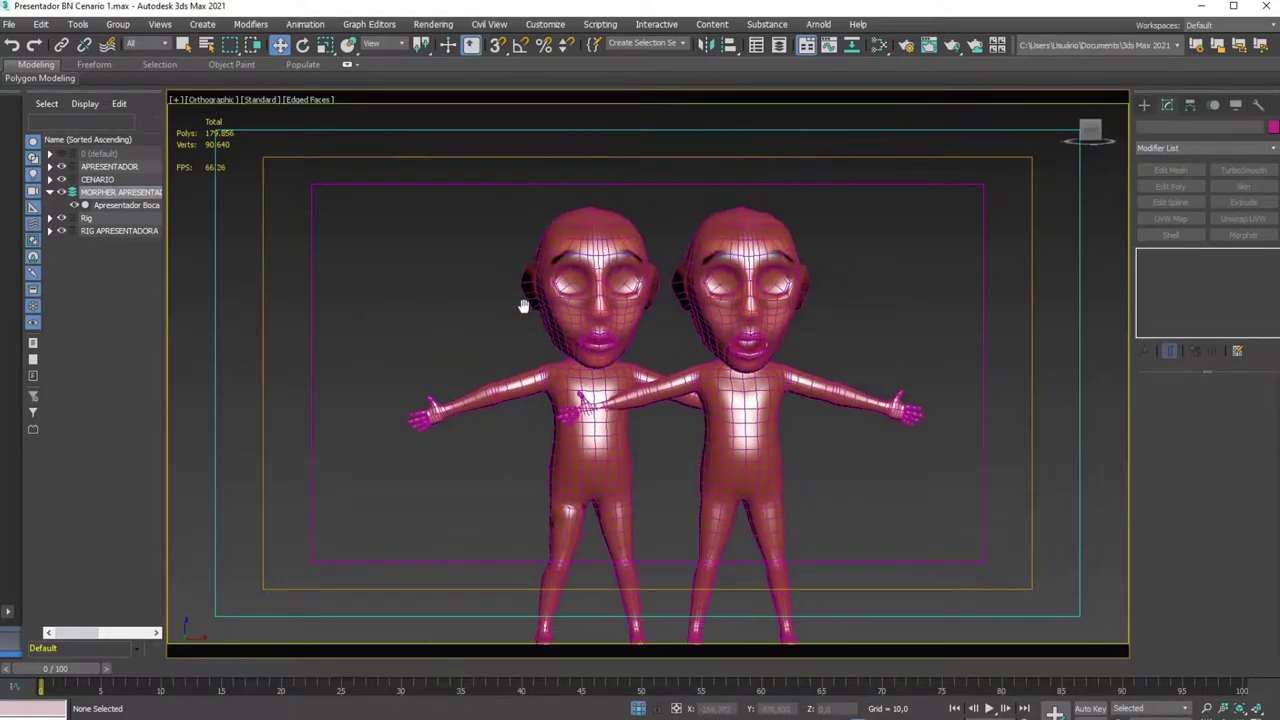
scroll(599, 297, "up", 3)
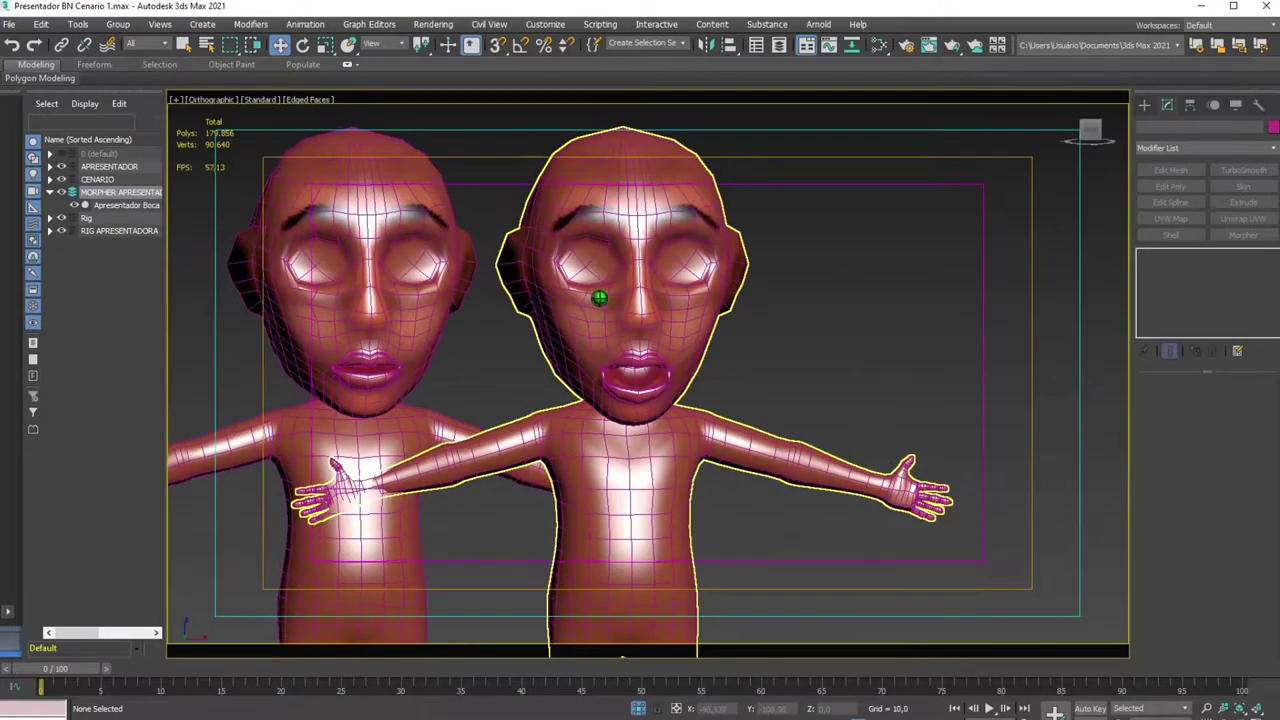
middle_click_drag(599, 297, 290, 205, "alt")
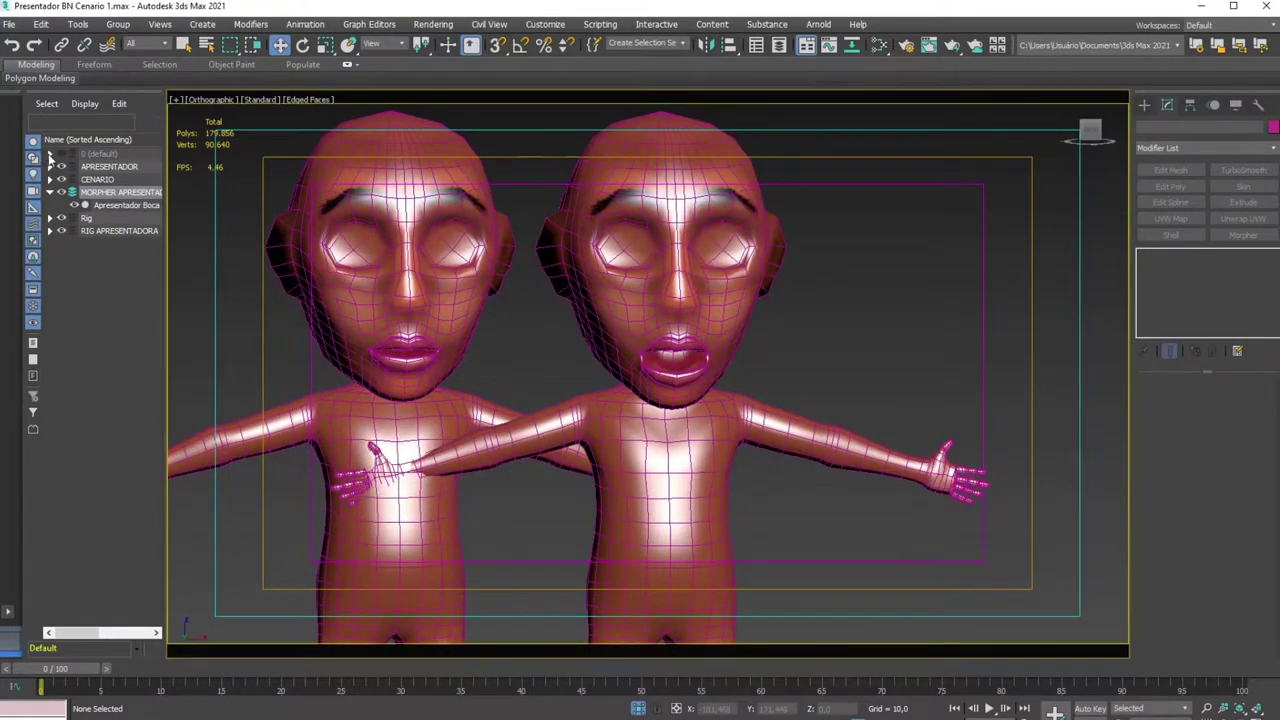
Keep the default layer's lights and cameras hidden and end isolation
left_click(49, 153)
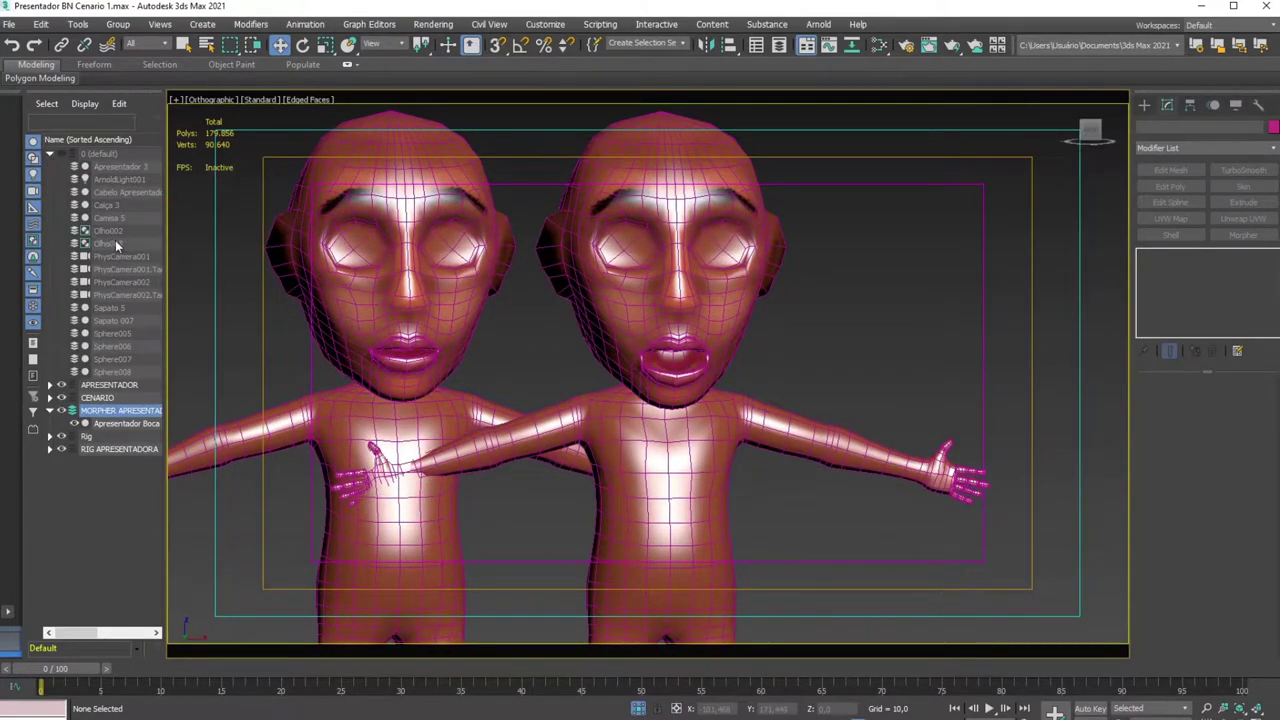
left_click(60, 153)
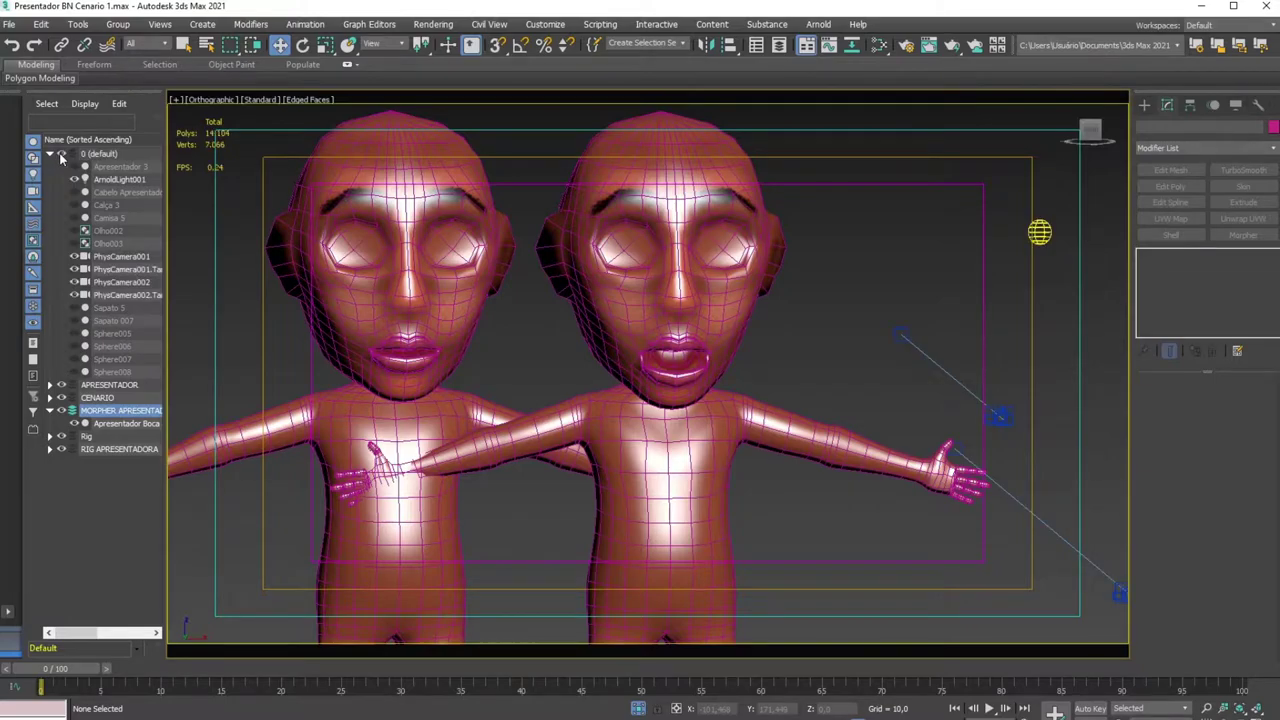
left_click(60, 154)
left_click(60, 154)
left_click(60, 154)
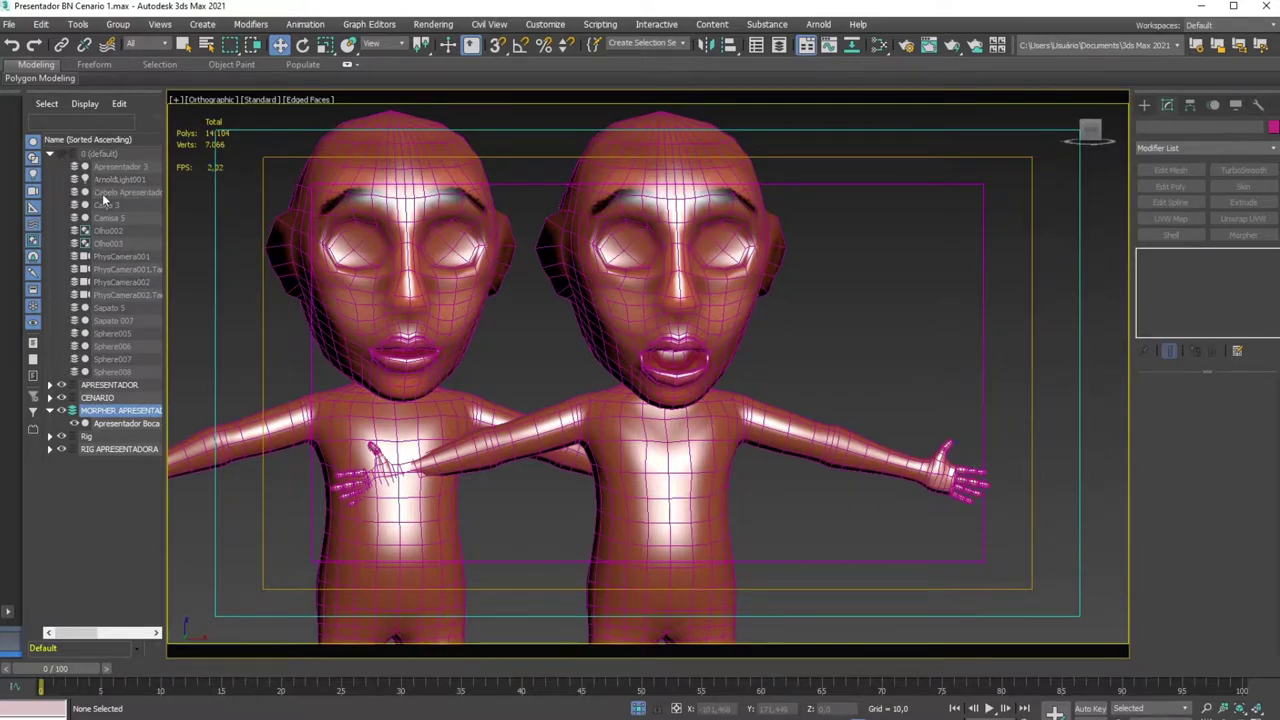
left_click(638, 708)
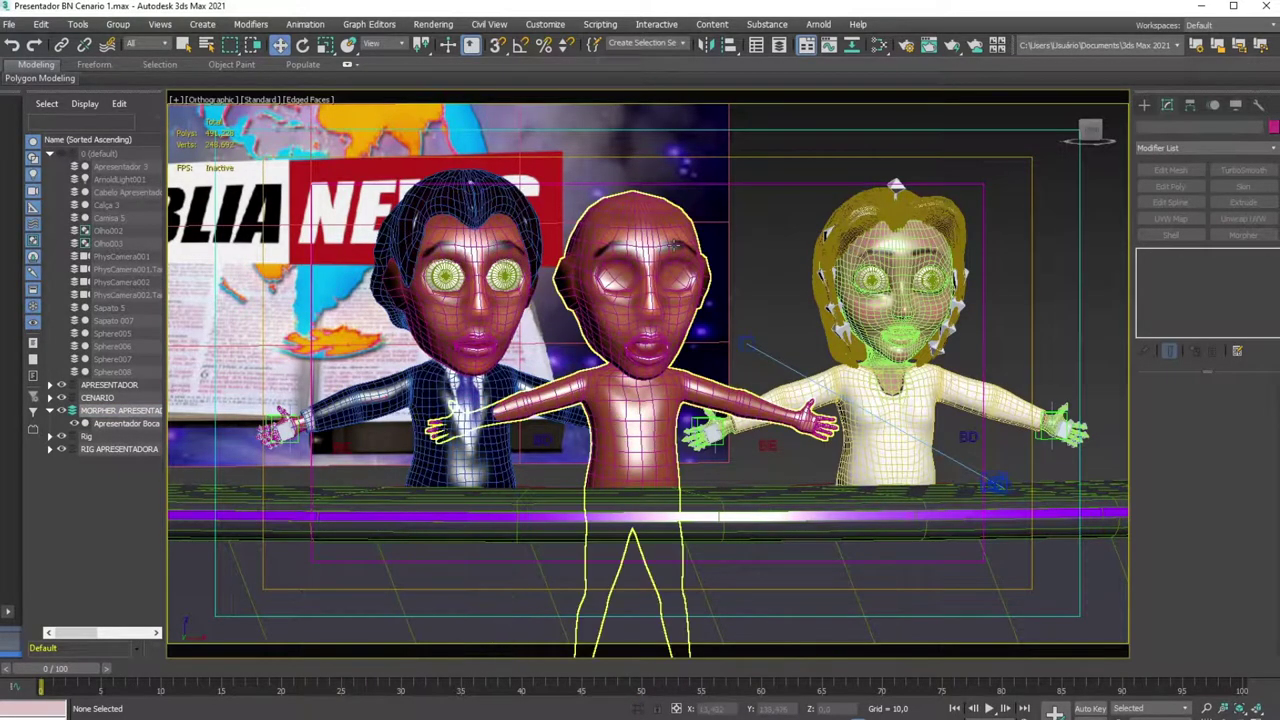
Isolate the middle bald character and the suited presenter with Alt+Q, framing both heads
left_click(660, 234)
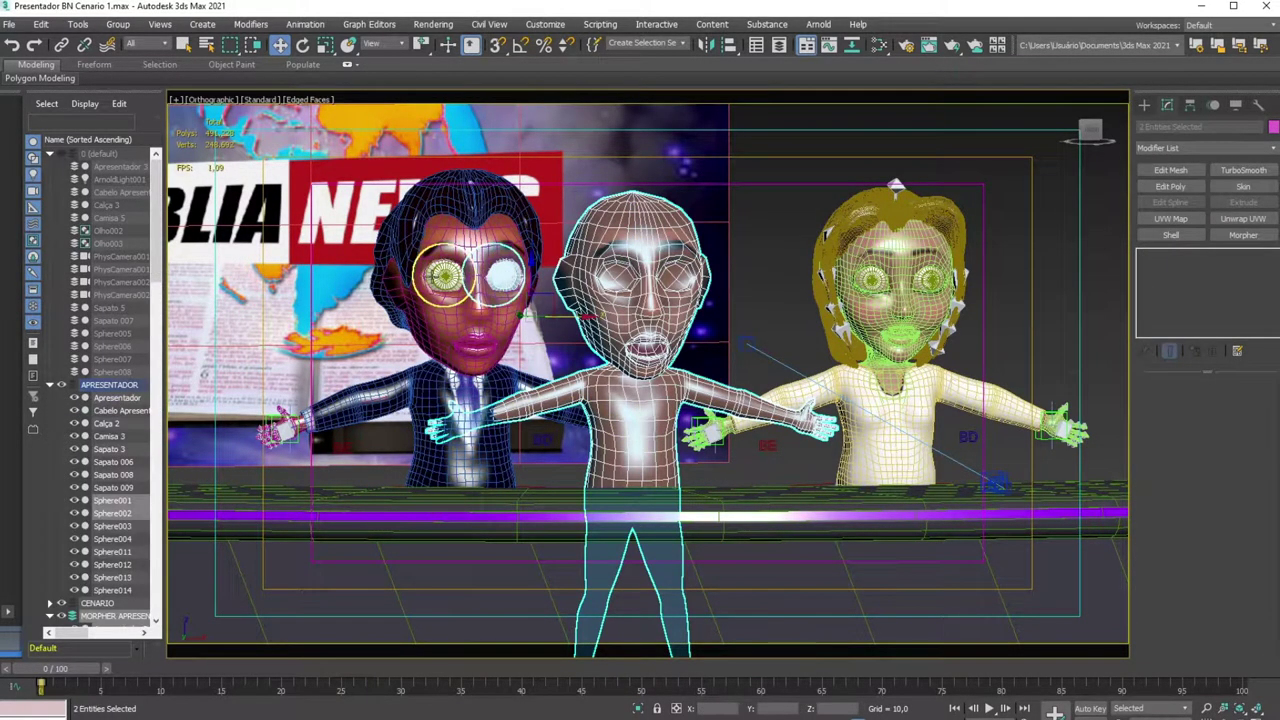
left_click(436, 251, "ctrl")
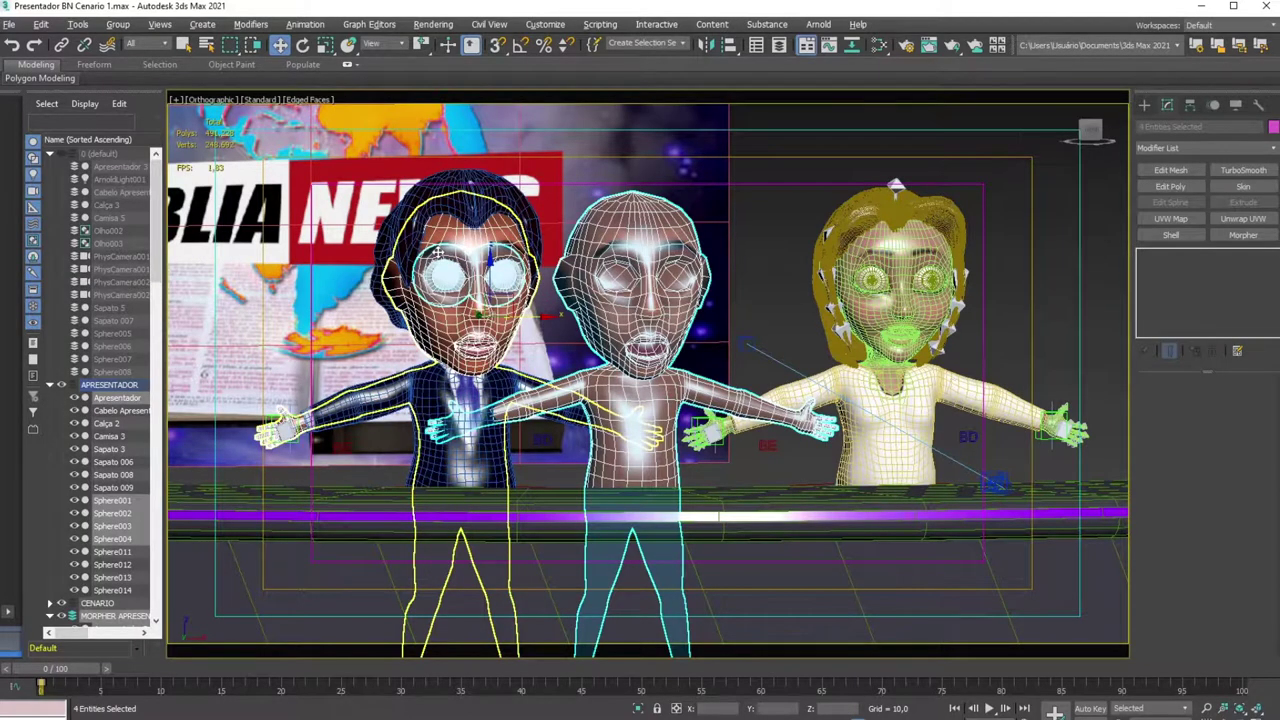
key("alt+q")
scroll(673, 222, "up", 1)
scroll(673, 222, "up", 3)
scroll(673, 222, "up", 1)
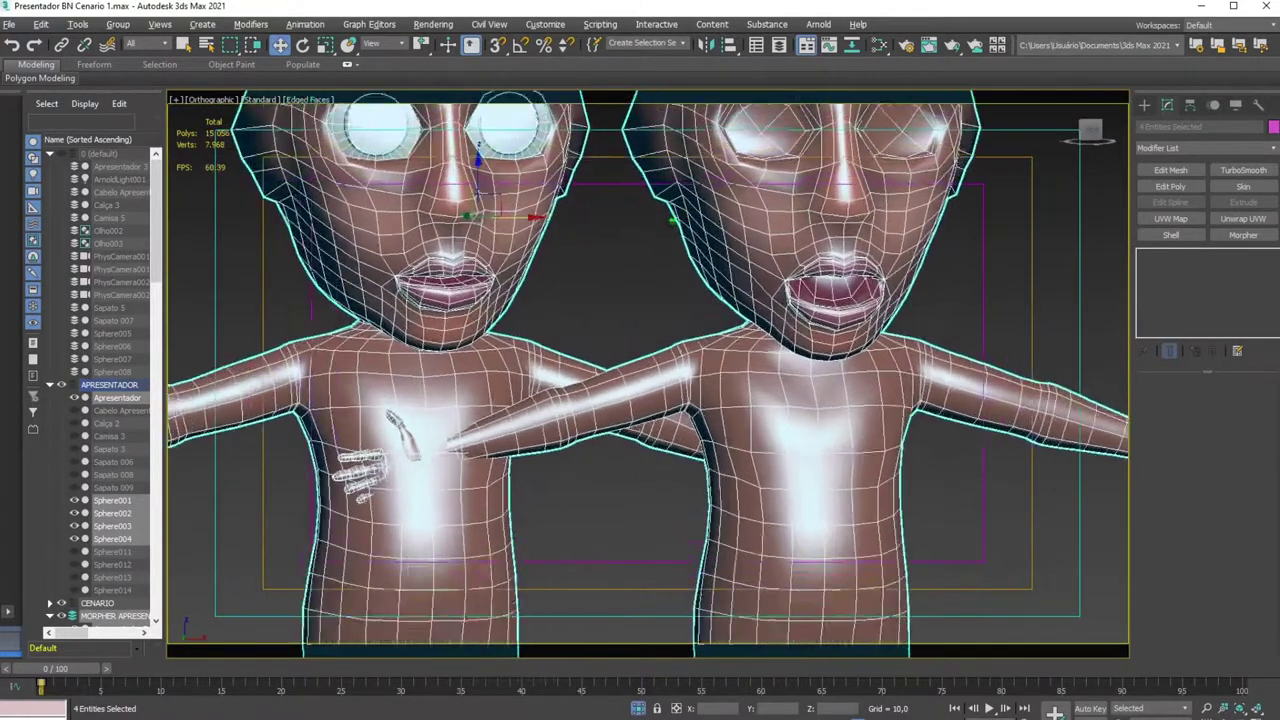
middle_click_drag(665, 190, 623, 360)
scroll(624, 368, "down", 1)
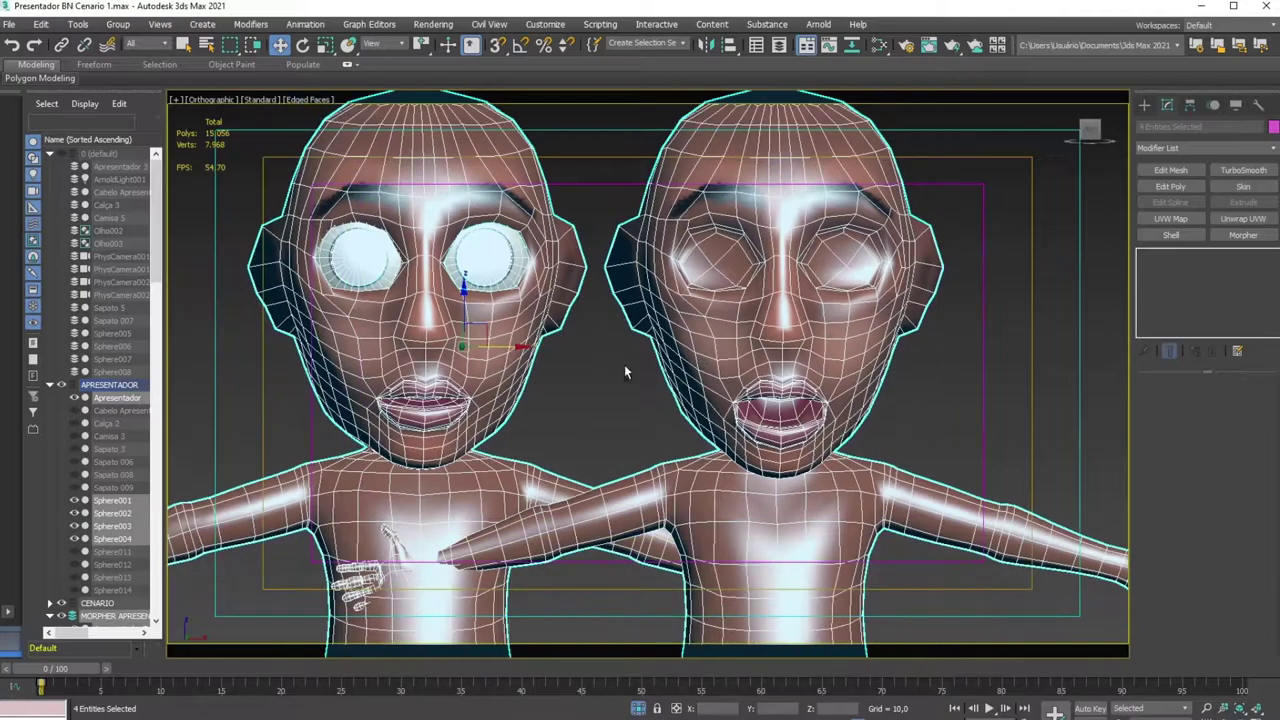
Clone the Apresentador body as a copy placed off to the right
left_click(551, 350)
scroll(551, 350, "down", 2)
middle_click_drag(885, 275, 879, 313)
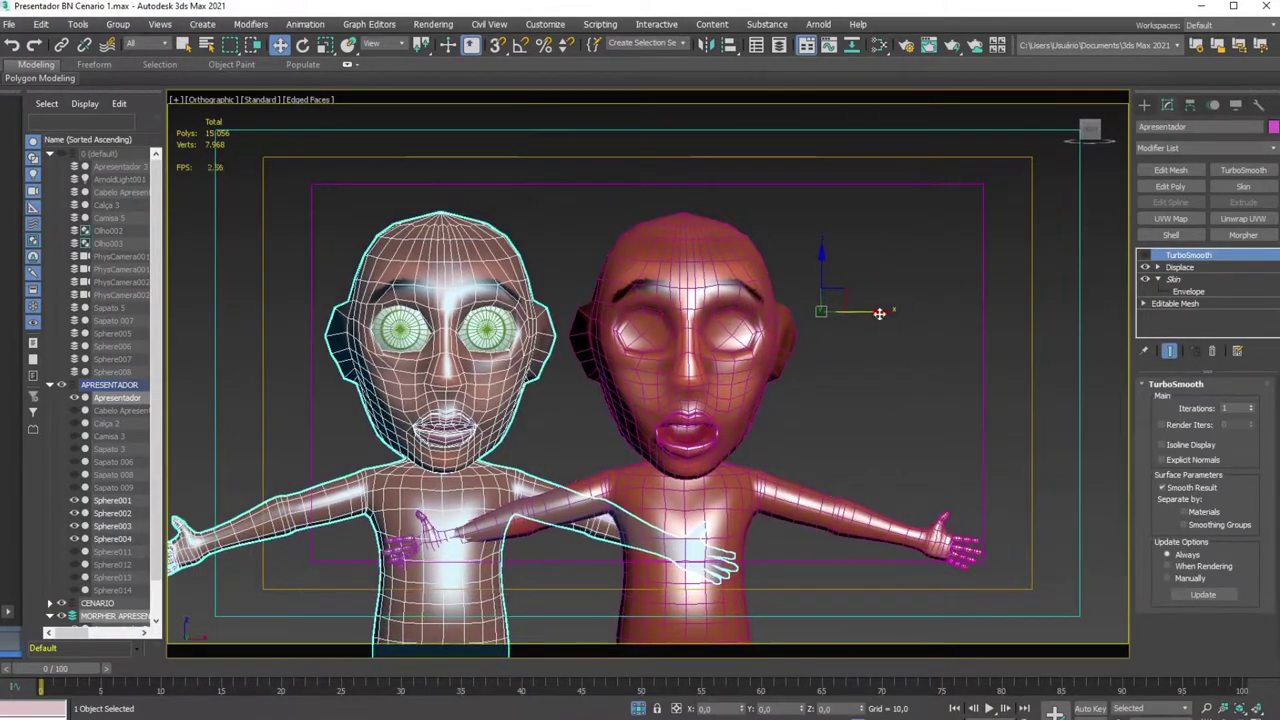
left_click_drag(879, 313, 1270, 313)
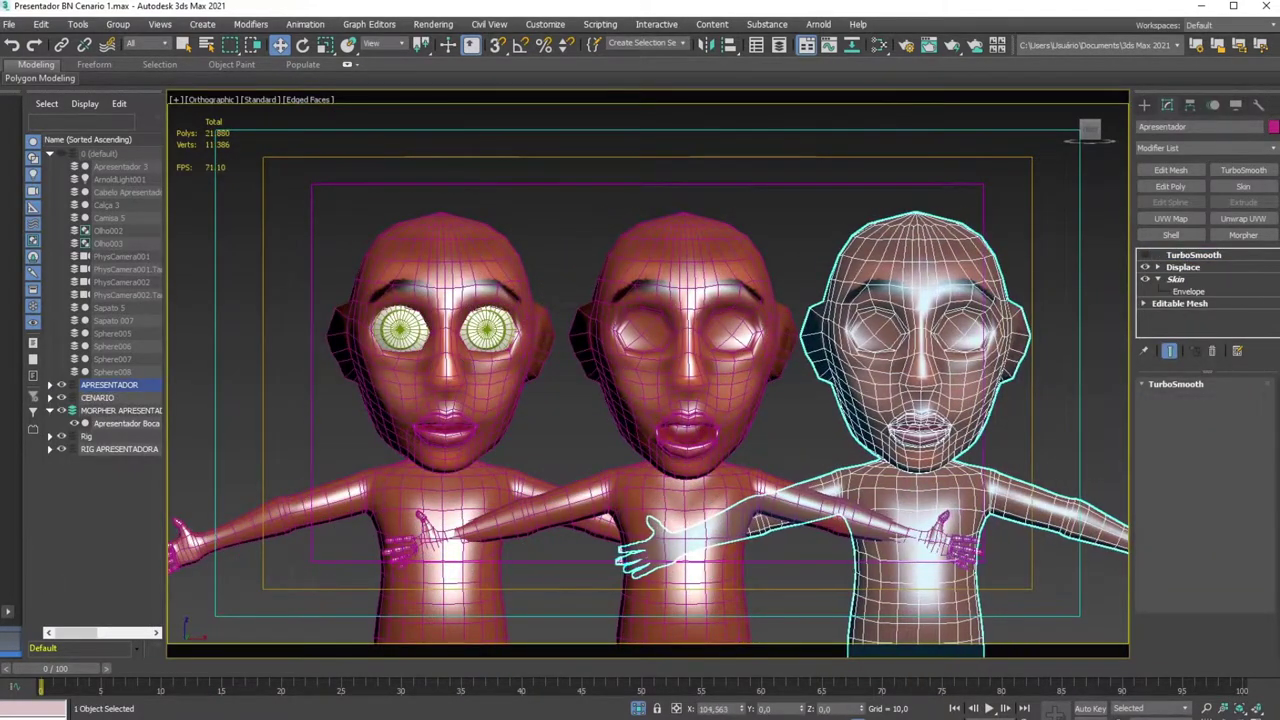
left_click(680, 436)
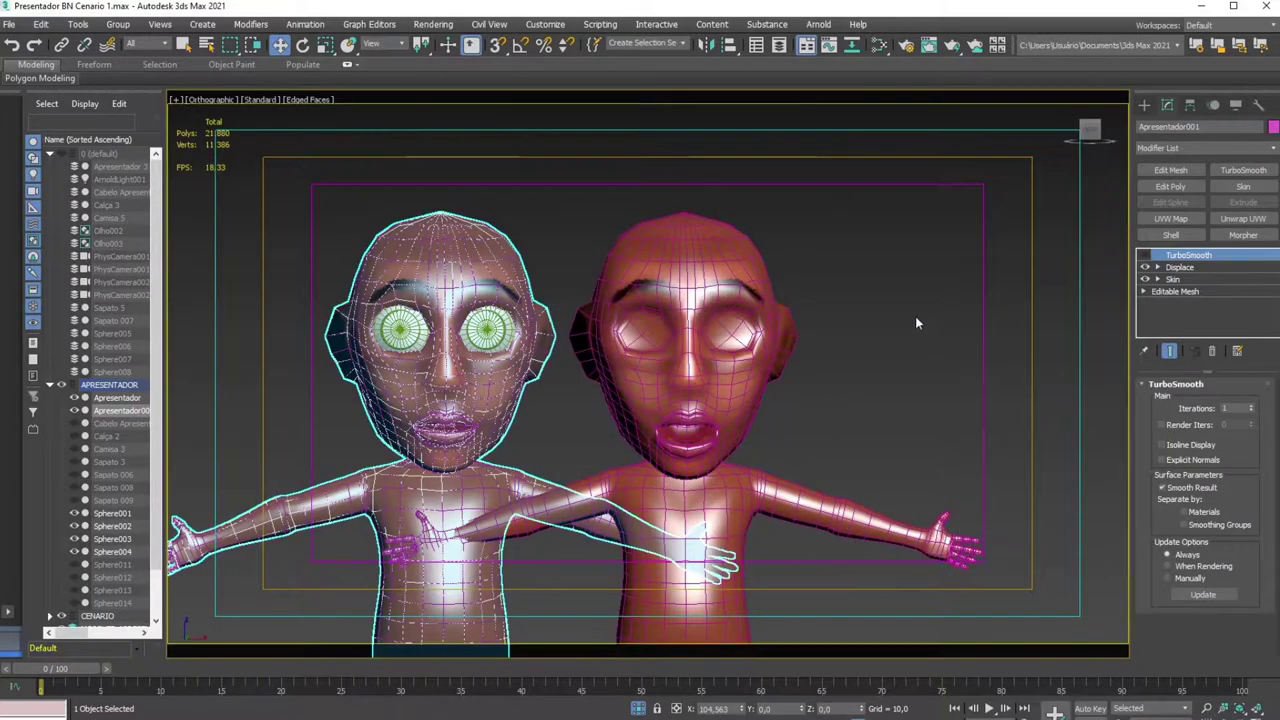
Turn off Skin on the copy and frame its head to begin renaming it
left_click(1146, 280)
middle_click_drag(975, 366, 681, 376)
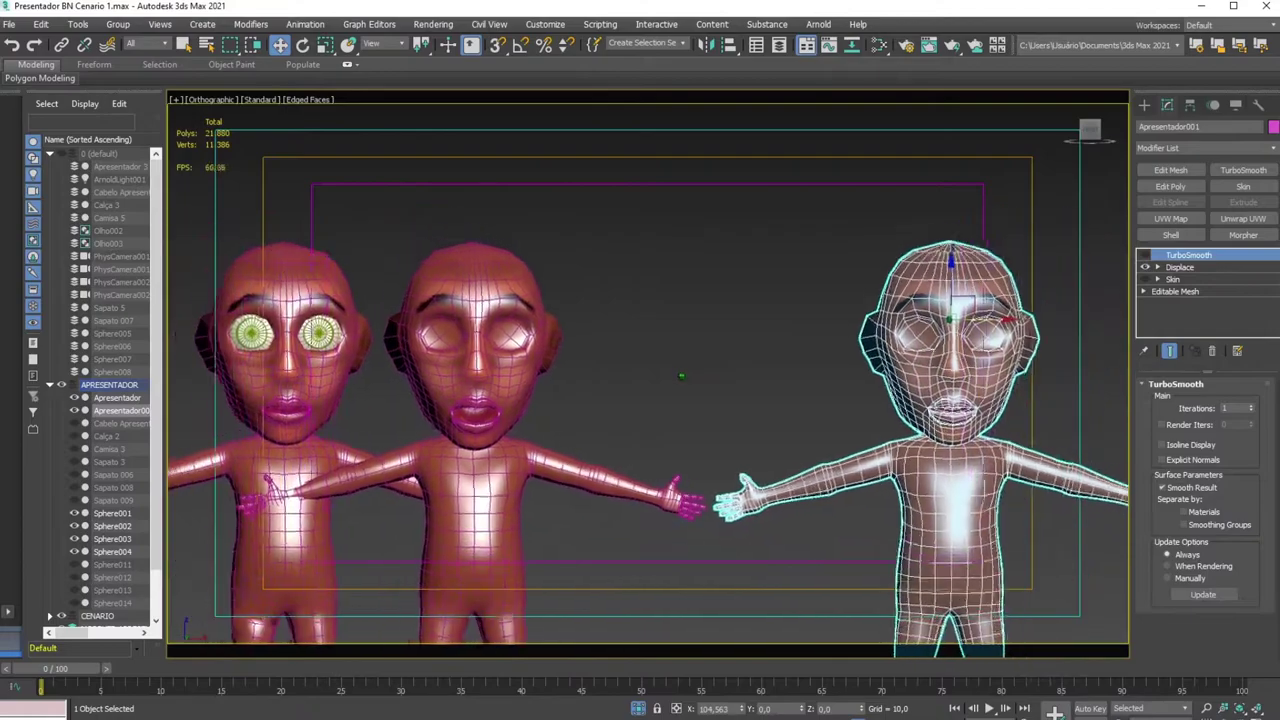
middle_click_drag(1000, 322, 715, 330)
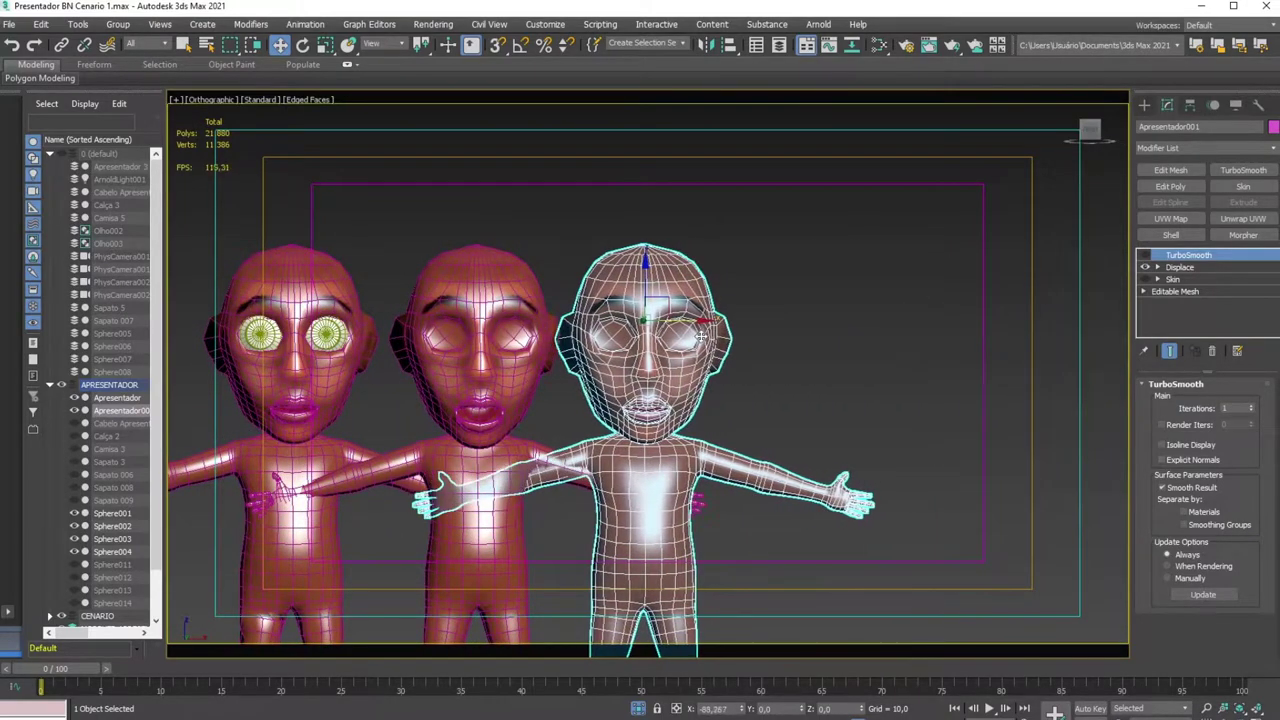
scroll(700, 336, "up", 5)
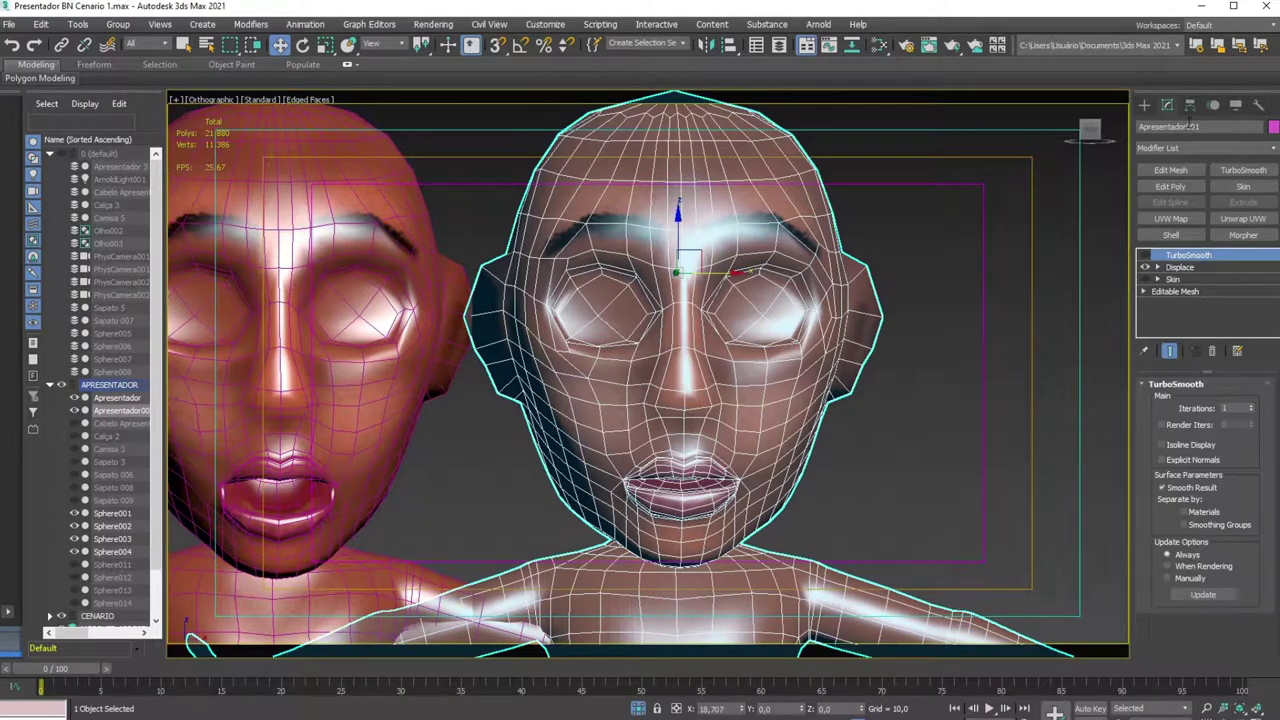
left_click(1188, 126)
Rename the copy 'Apresentador BOCA FECHADA' and orbit to a side profile of its head
key("BackSpace")
key("BackSpace")
key("BackSpace")
type("BOCA FECHADA")
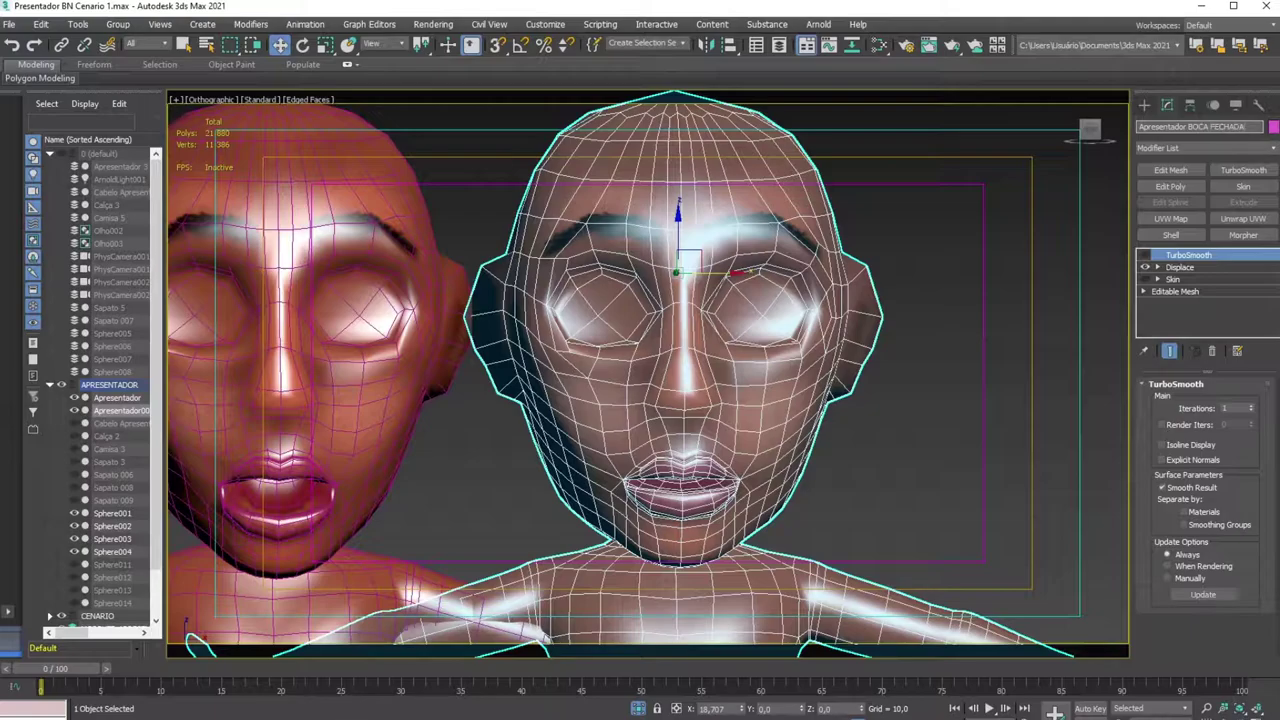
key("Return")
middle_click_drag(1004, 201, 871, 336, "alt")
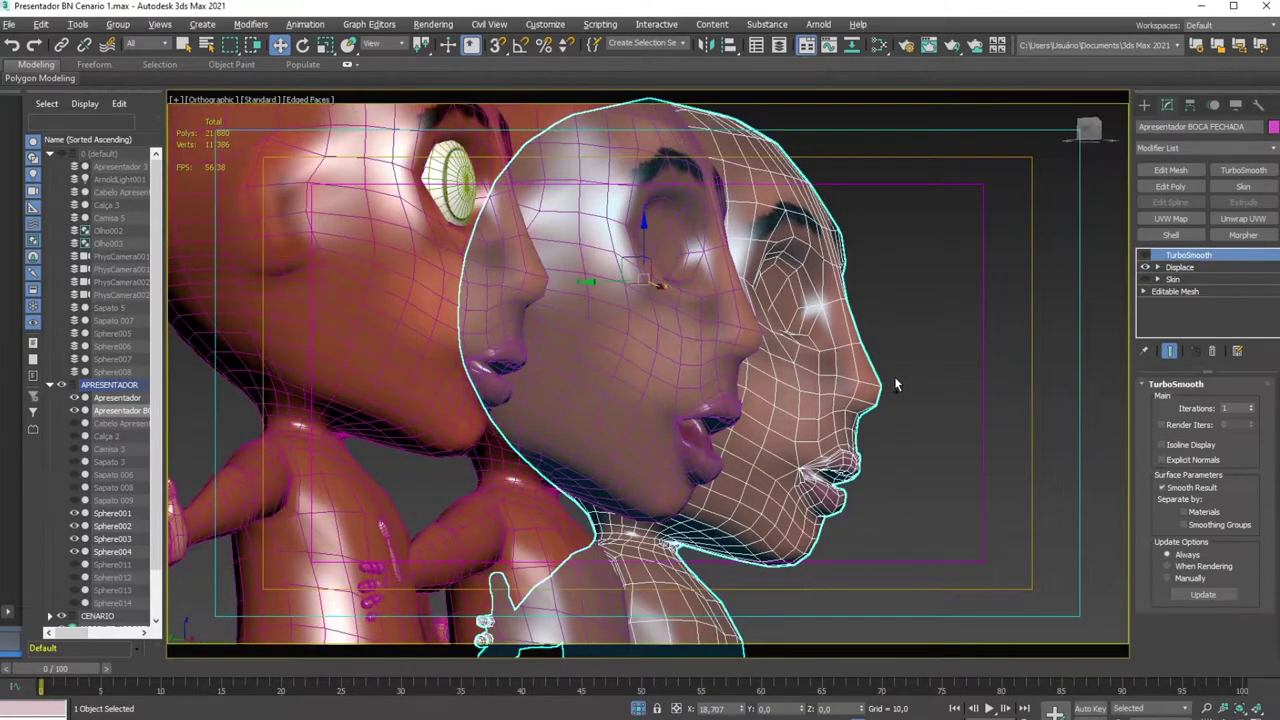
mouse_move(891, 377)
middle_mouse_down("alt")
mouse_move(656, 388)
mouse_move(800, 300)
middle_mouse_up("alt")
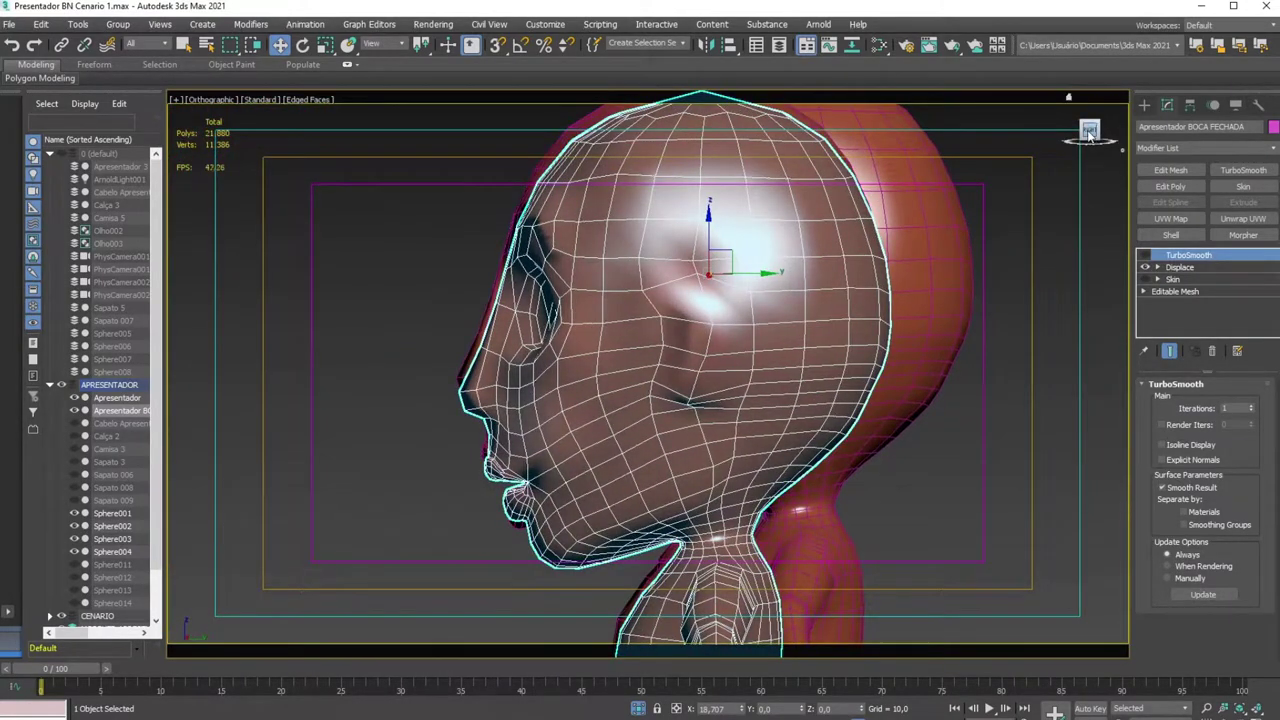
middle_click_drag(1089, 133, 960, 225, "alt")
scroll(931, 304, "up", 5)
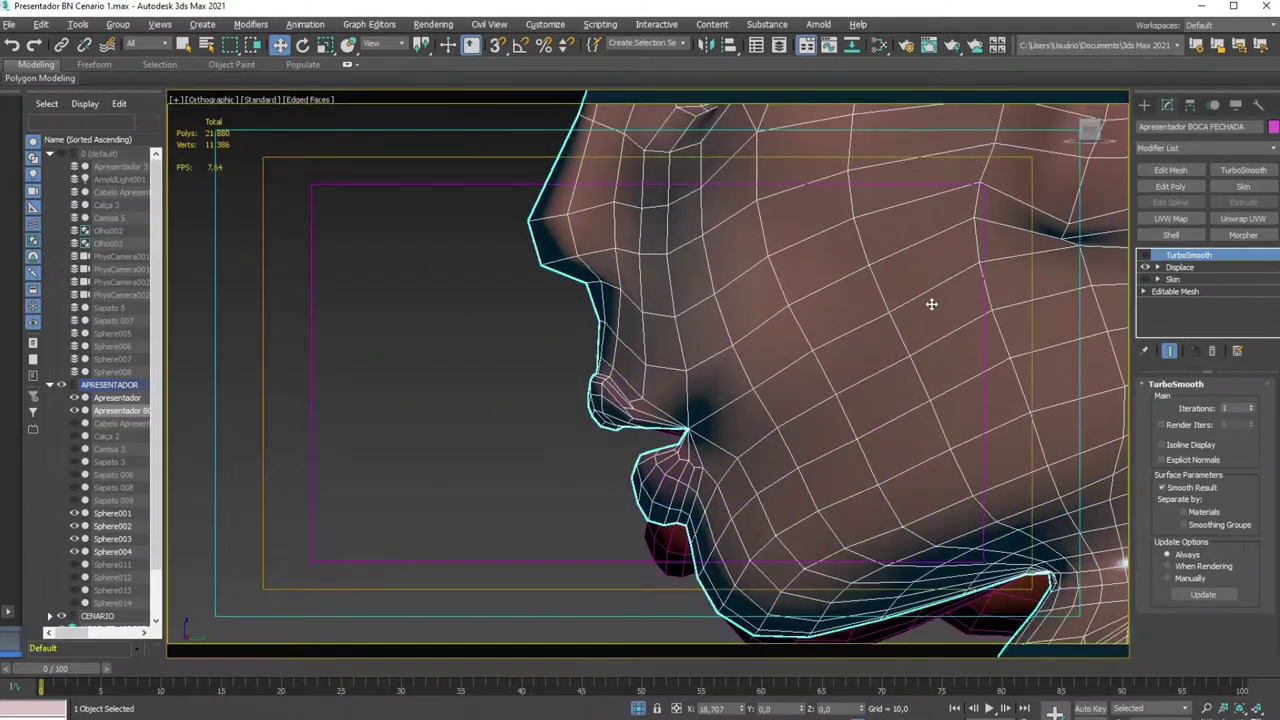
Replace the copy's TurboSmooth with an Edit Mesh modifier in Vertex mode
left_click(1218, 354)
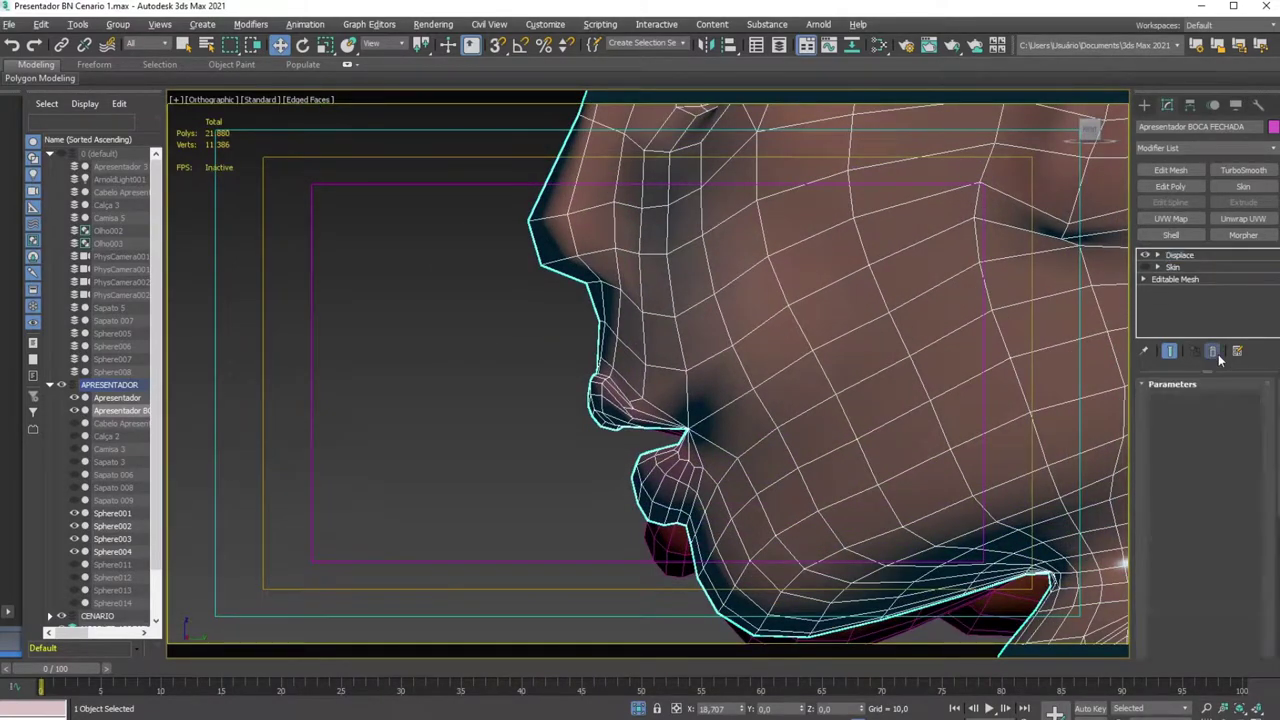
left_click(1170, 170)
left_click(1169, 403)
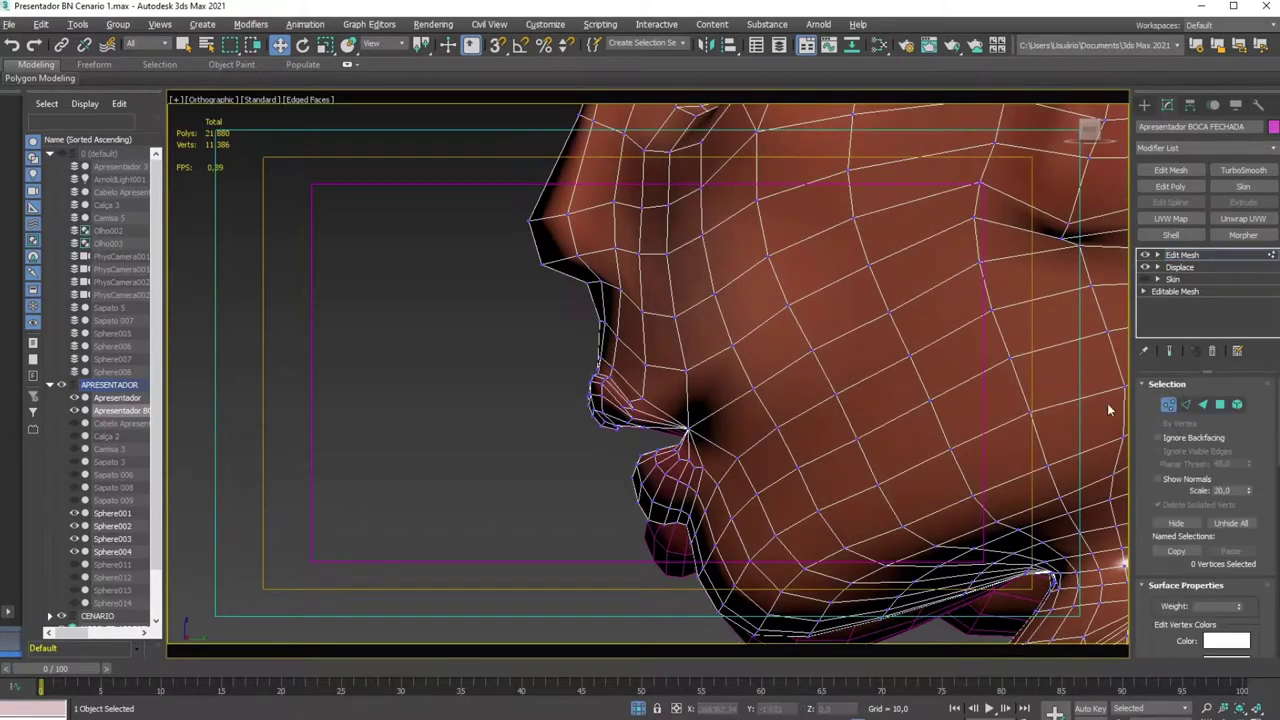
middle_click_drag(750, 578, 646, 505, "alt")
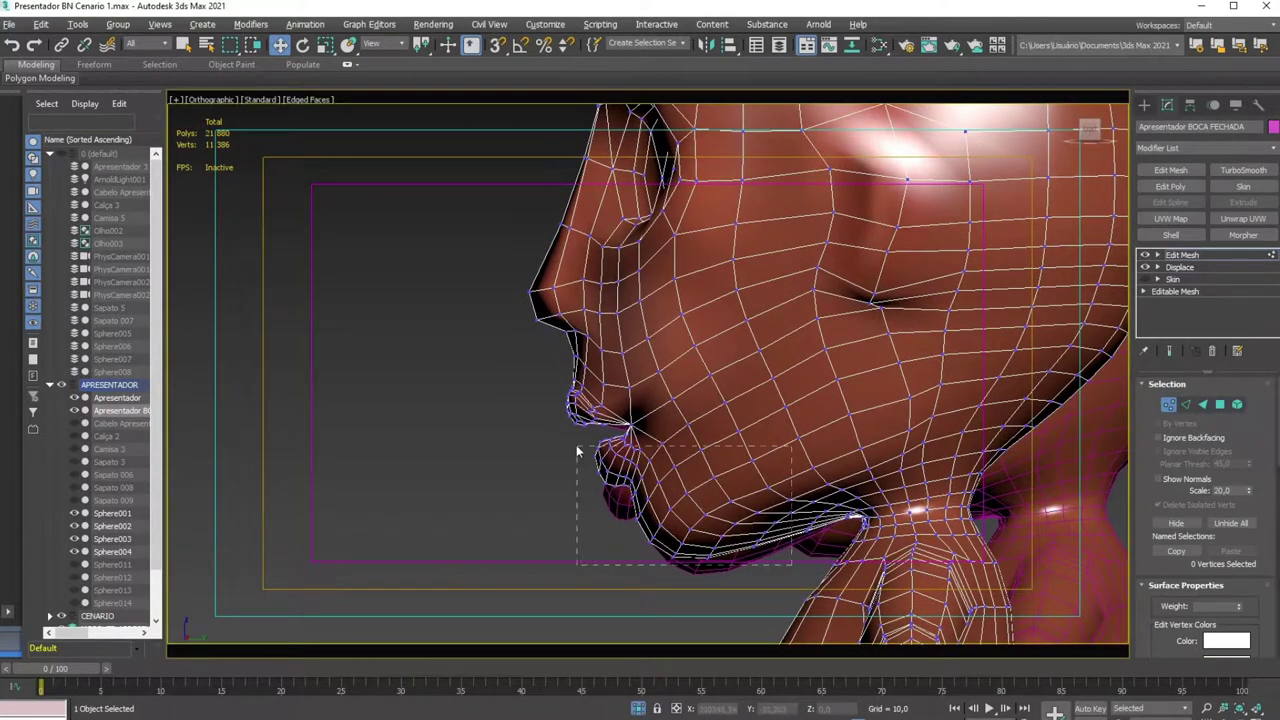
Select the lower lip, chin and jaw vertices and nudge them, checking from the front
left_click_drag(577, 450, 556, 440)
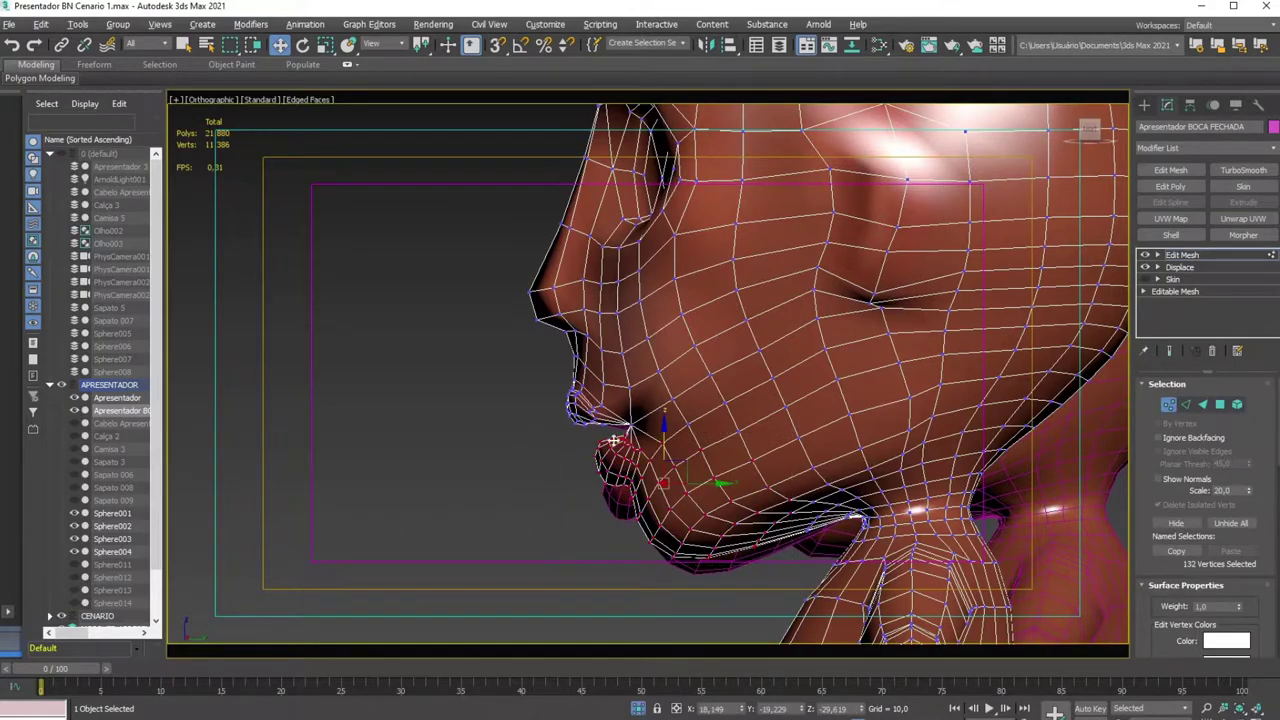
mouse_move(758, 442)
left_mouse_down()
mouse_move(672, 418)
mouse_move(668, 405)
left_mouse_up()
mouse_move(757, 368)
left_mouse_down("ctrl")
mouse_move(825, 556)
mouse_move(833, 543)
left_mouse_up("ctrl")
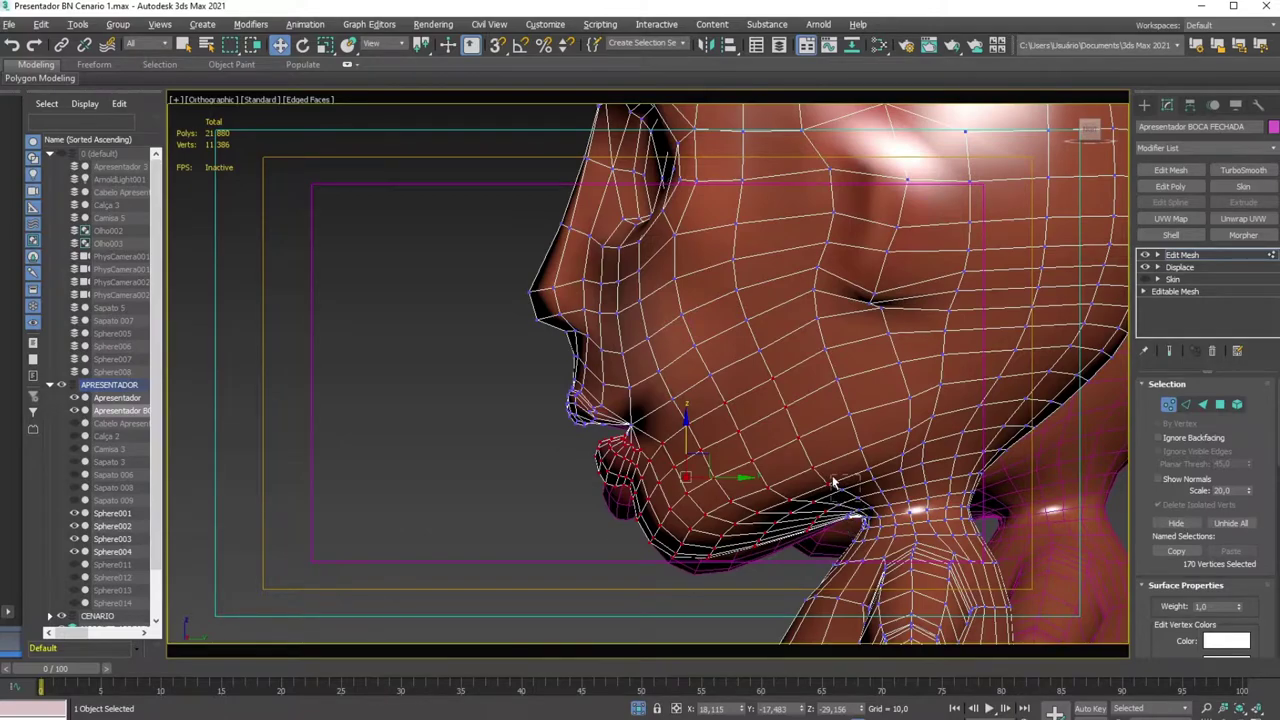
left_click(835, 488, "ctrl")
left_click(843, 516, "ctrl")
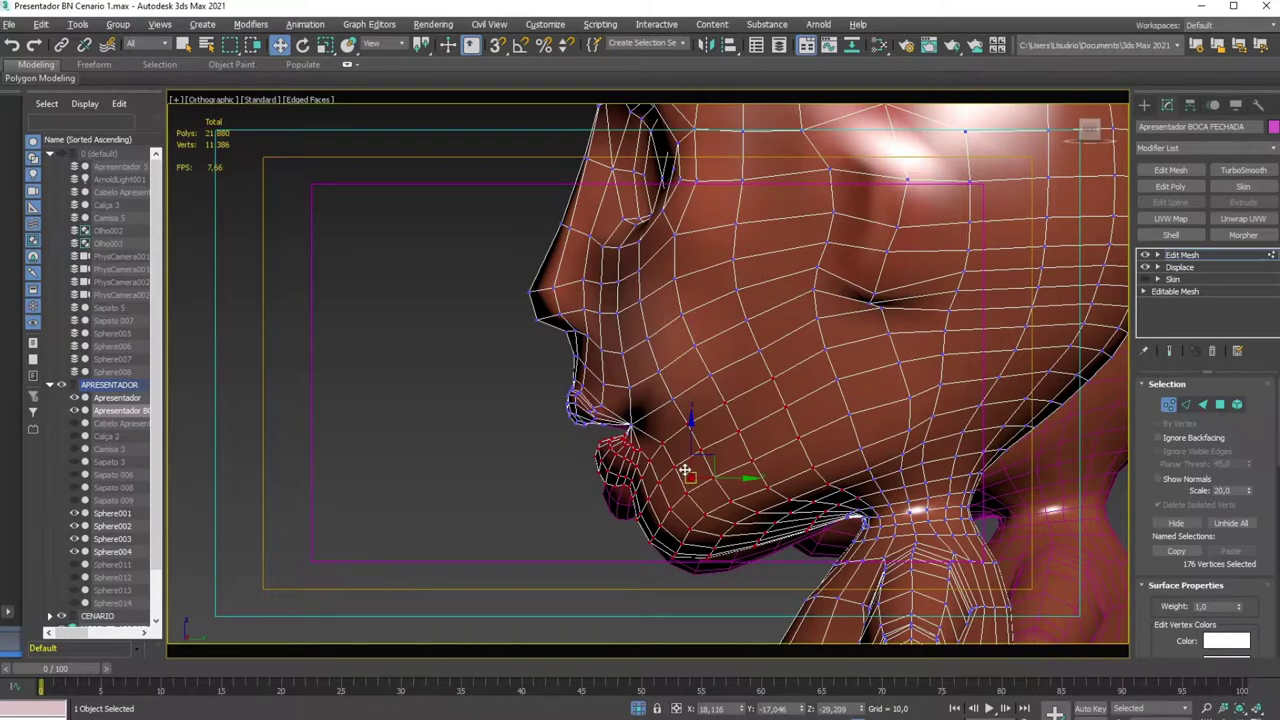
scroll(685, 470, "up", 2)
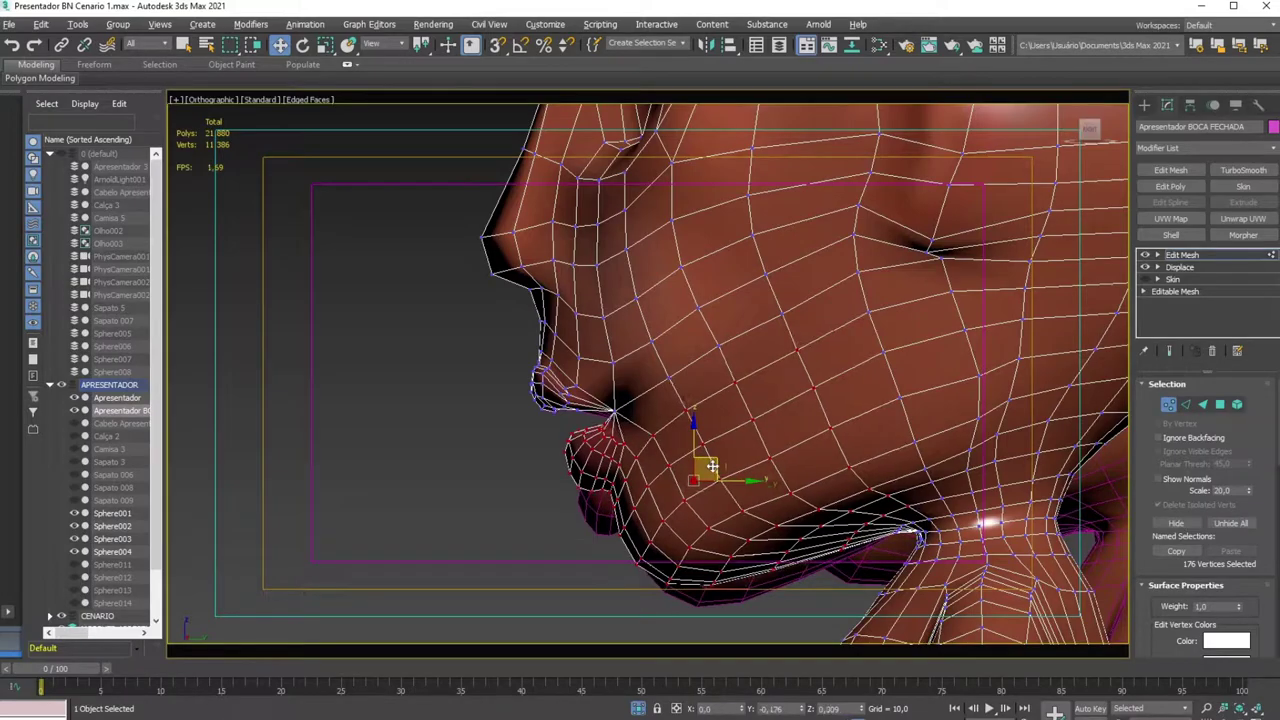
left_click_drag(711, 466, 707, 468)
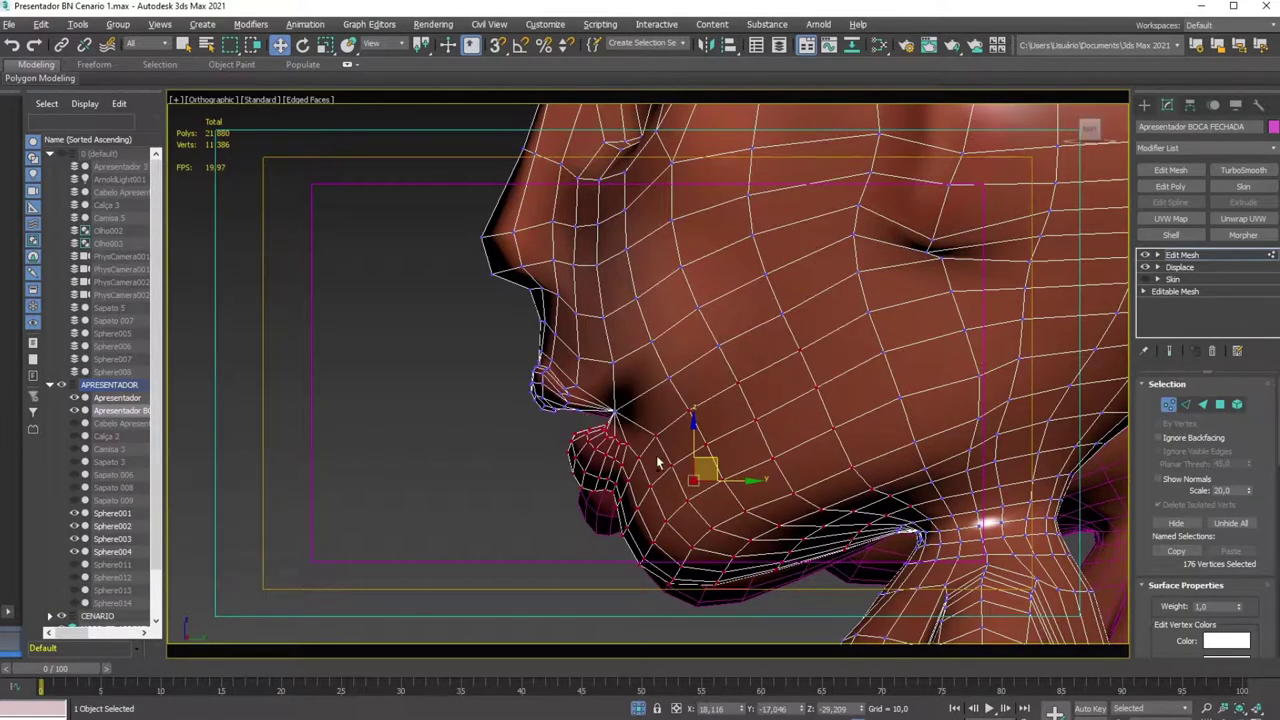
middle_click_drag(617, 427, 738, 448, "alt")
key("shift+z")
Move the lip, corner and chin vertices up and forward to close the mouth, checking front and side
left_click_drag(670, 454, 668, 452)
left_click_drag(551, 426, 700, 540)
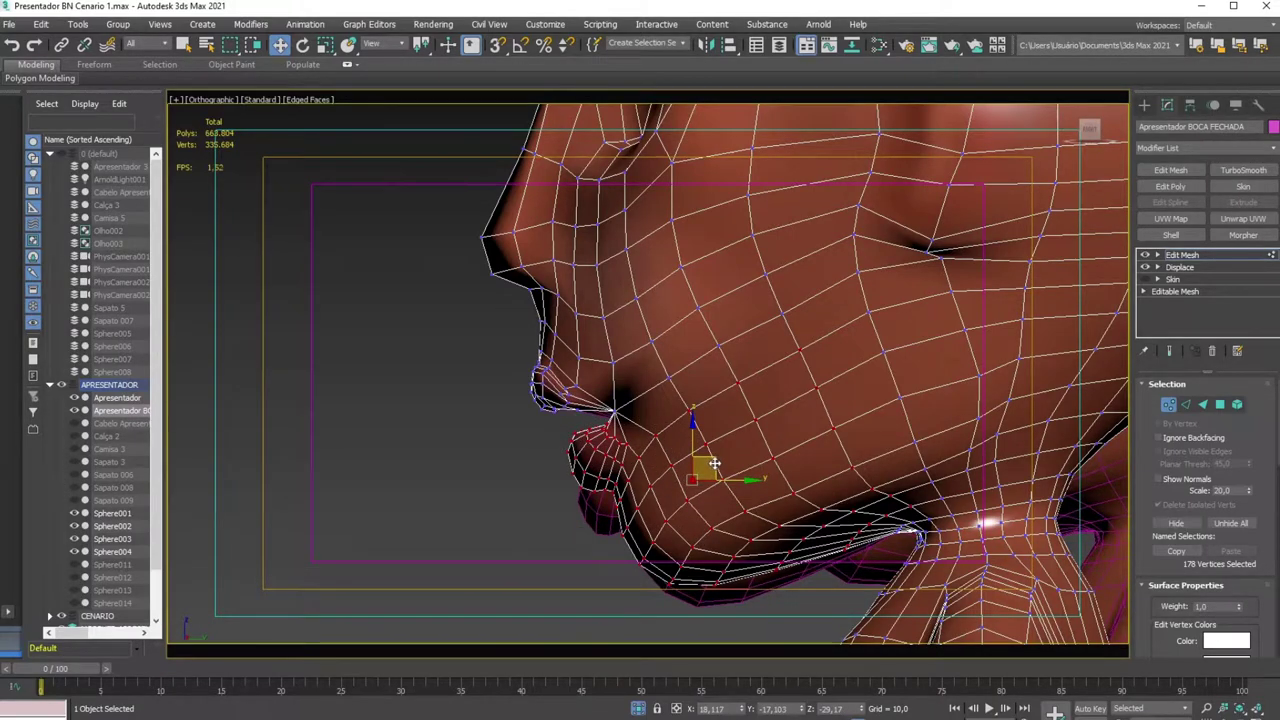
left_click_drag(714, 463, 661, 438)
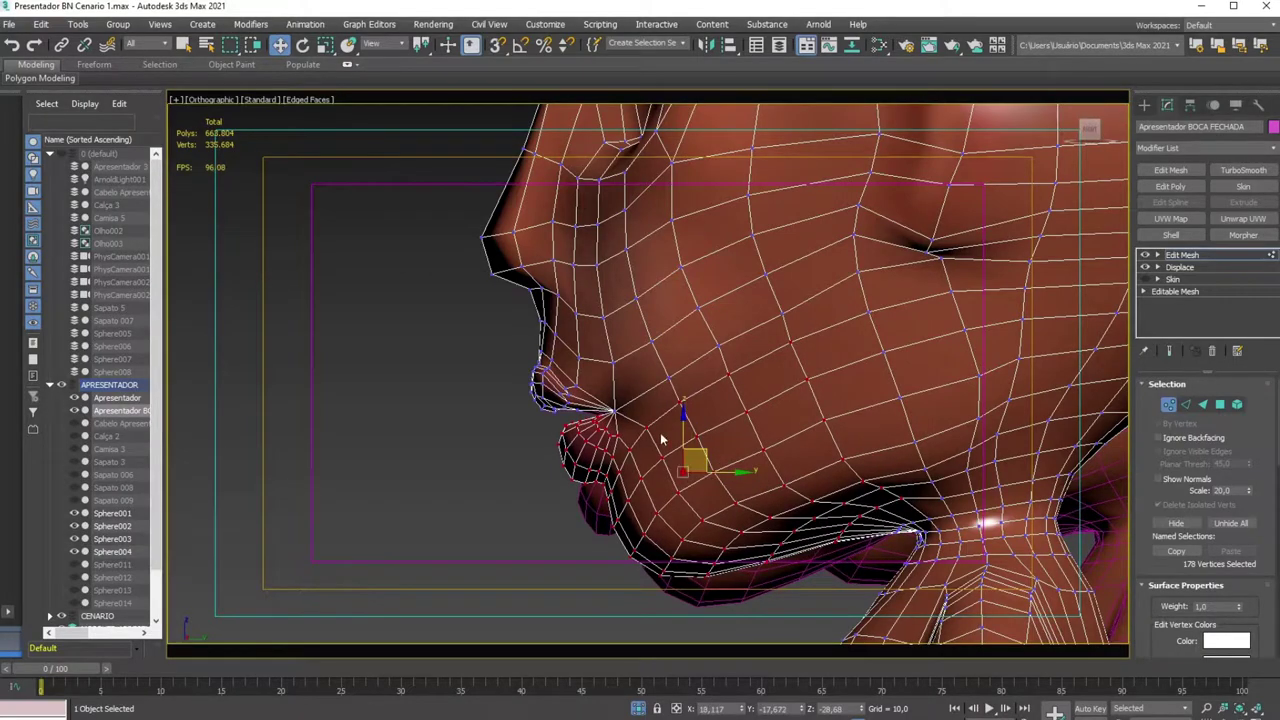
left_click(607, 410, "ctrl")
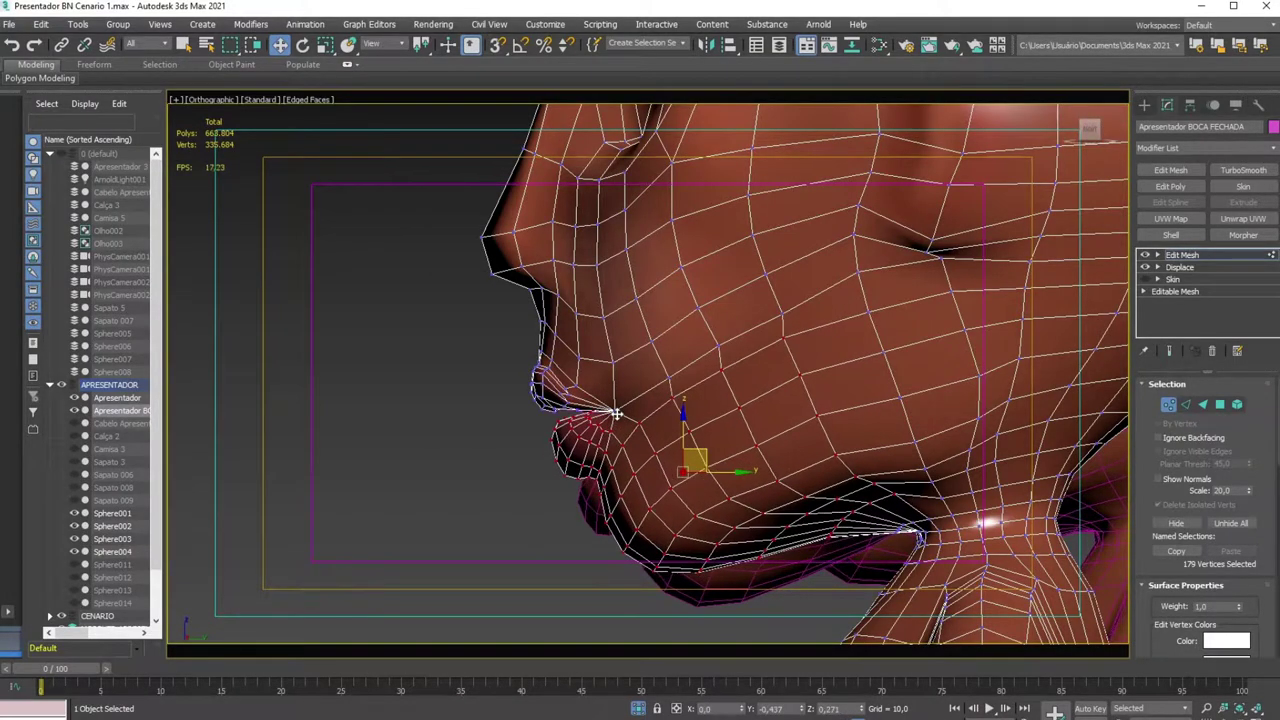
left_click_drag(605, 392, 630, 427, "ctrl")
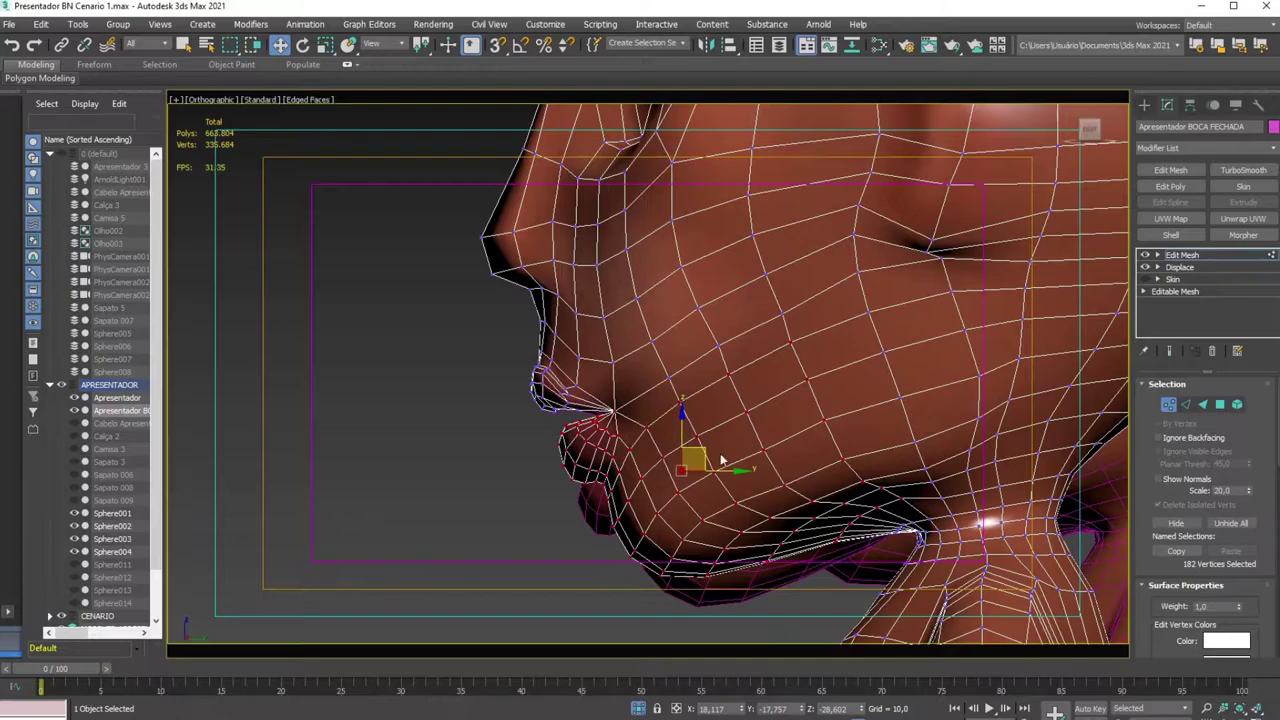
left_click_drag(704, 453, 697, 445)
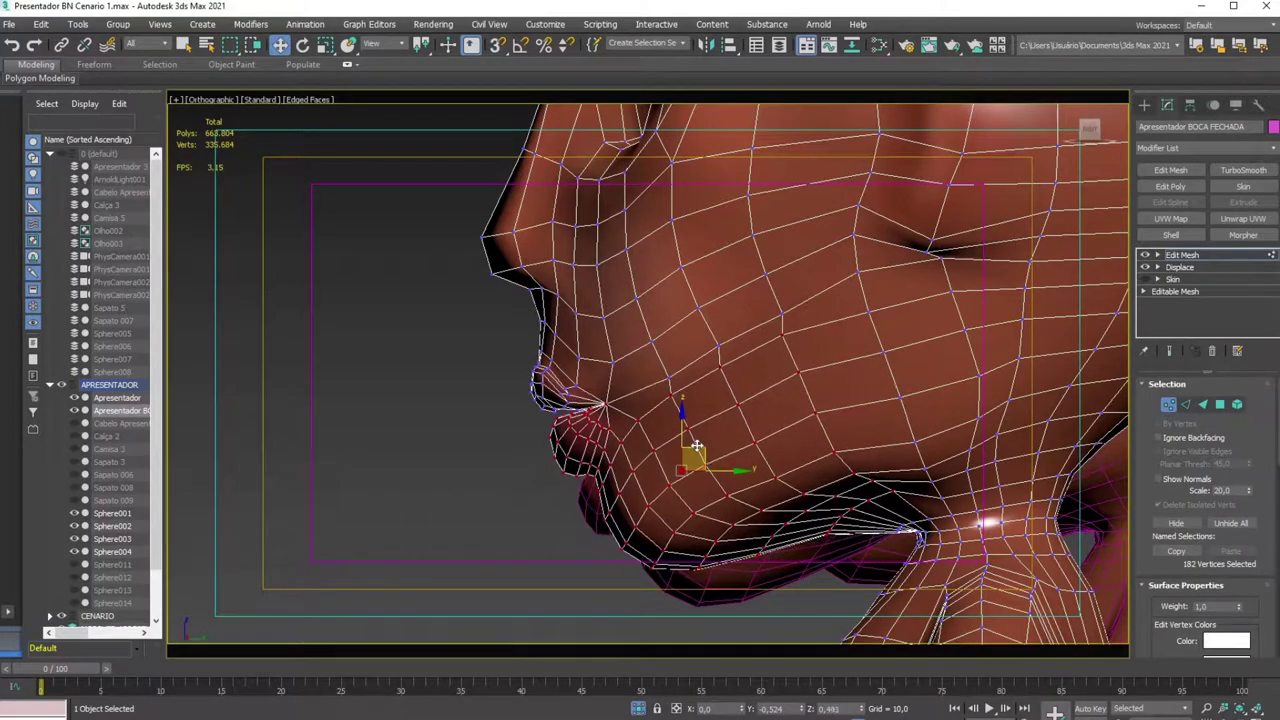
mouse_move(696, 415)
middle_mouse_down("alt")
mouse_move(881, 401)
mouse_move(728, 420)
middle_mouse_up("alt")
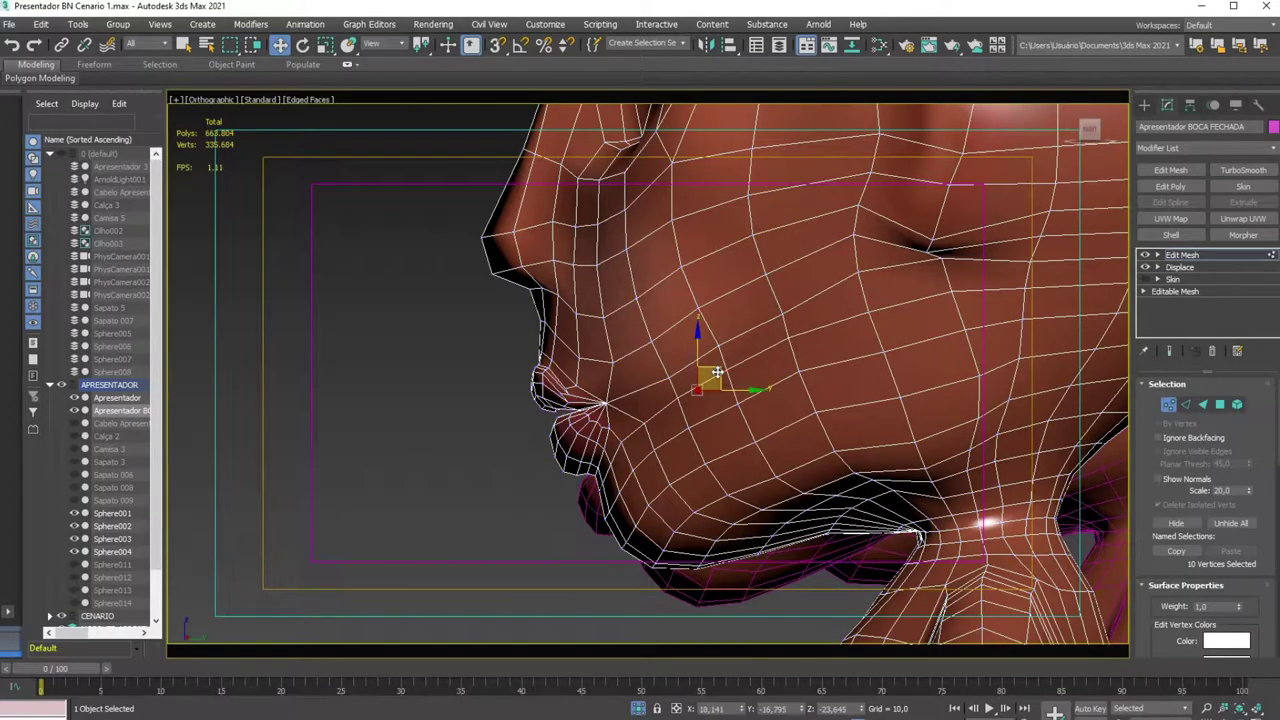
mouse_move(717, 372)
middle_mouse_down("alt")
mouse_move(805, 327)
mouse_move(669, 366)
middle_mouse_up("alt")
left_click_drag(694, 440, 690, 430)
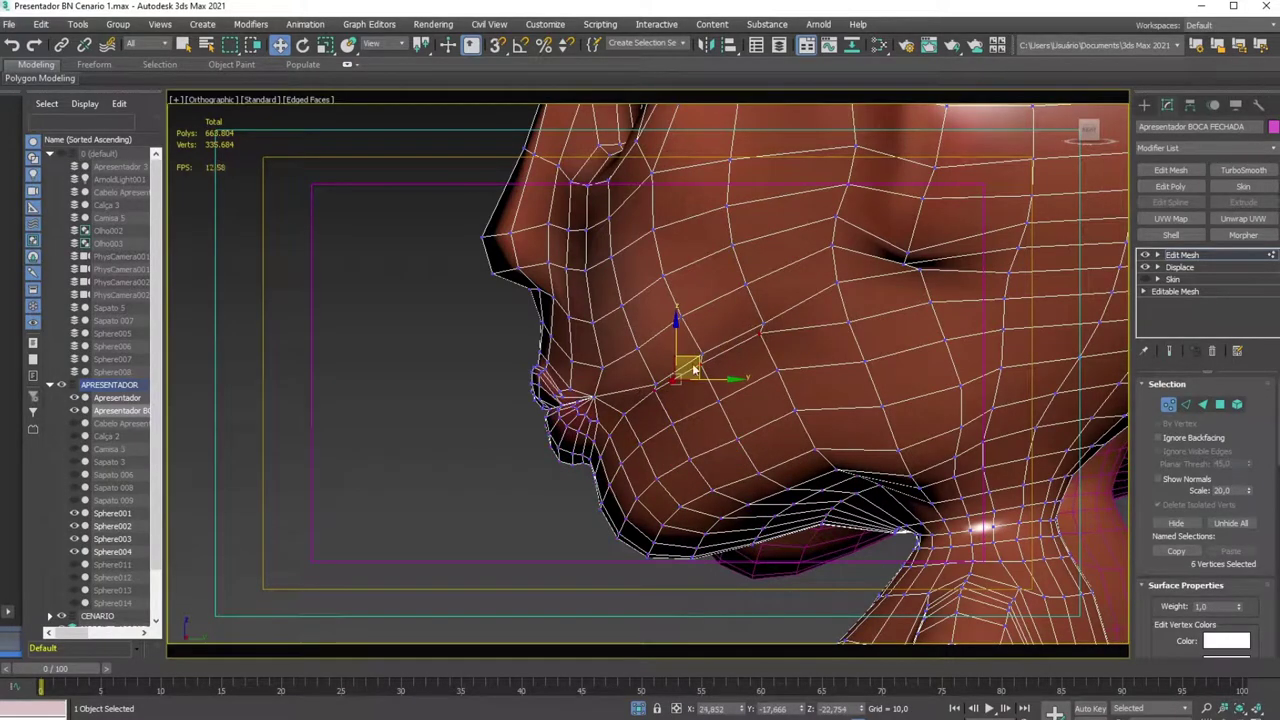
Nudge the cheek vertices beside the mouth slightly down and back
scroll(694, 369, "up", 3)
left_click(818, 280)
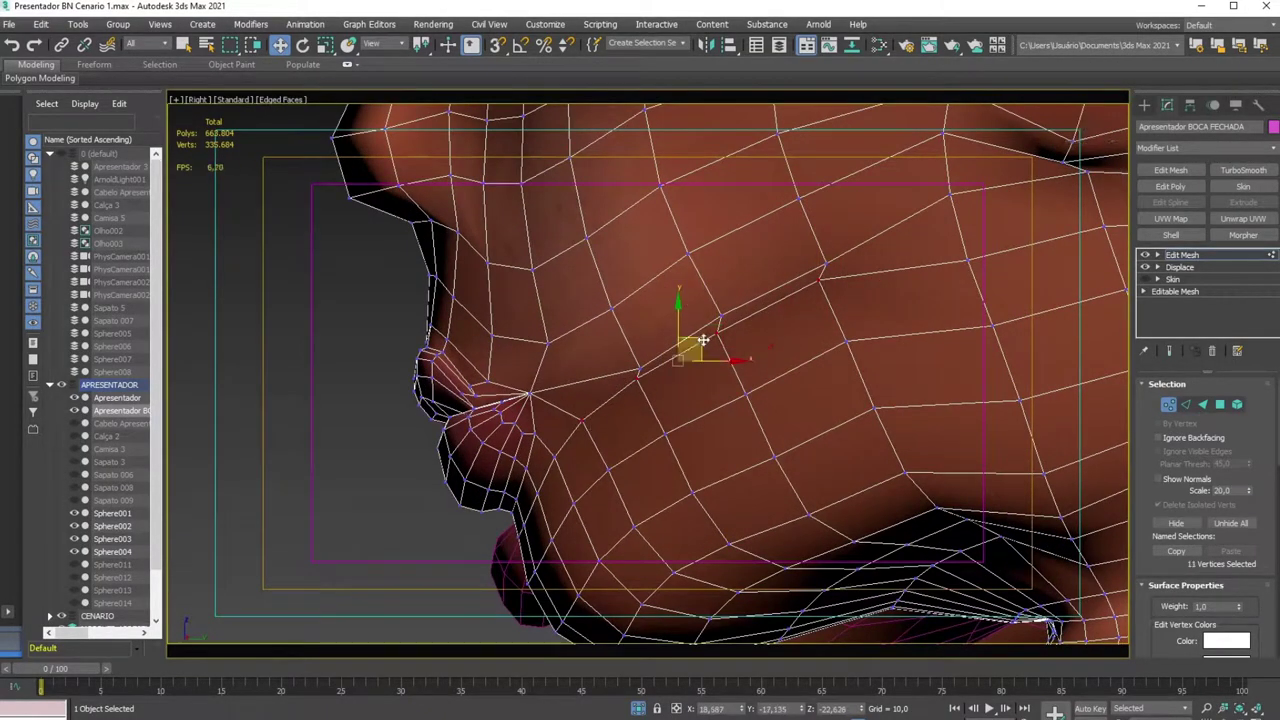
left_click_drag(703, 341, 713, 356)
left_click(594, 430, "alt")
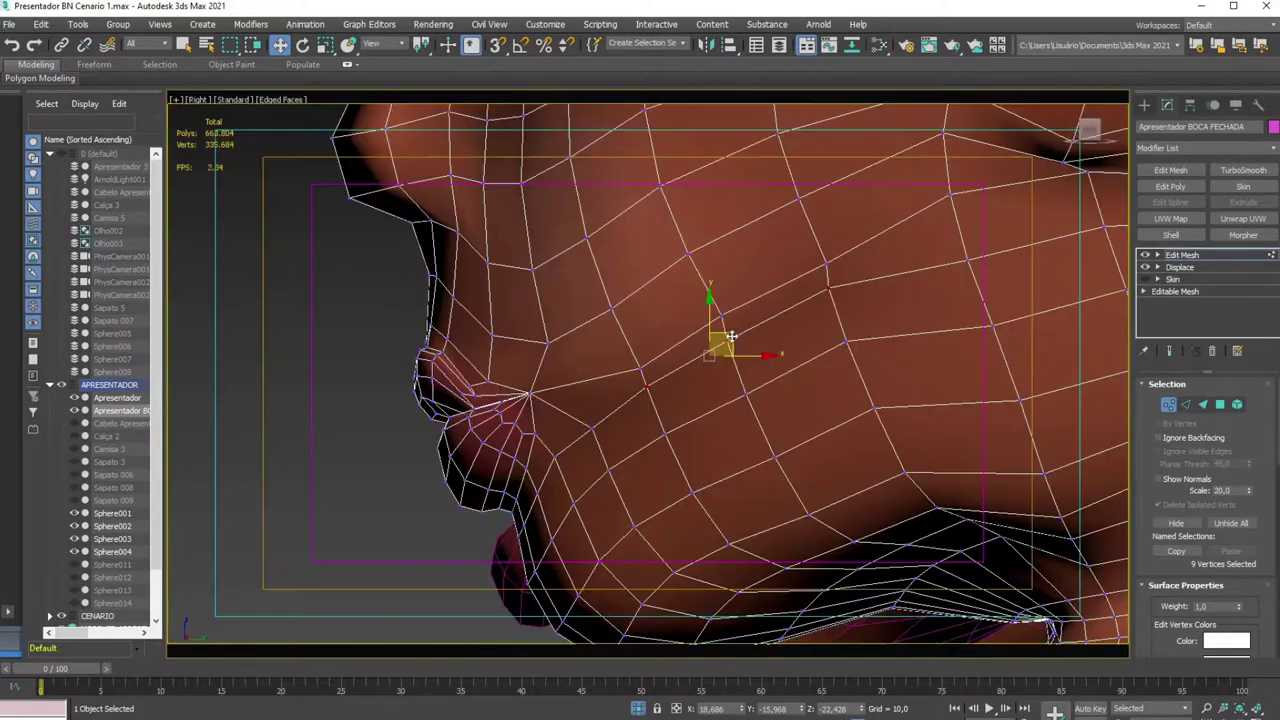
middle_click_drag(648, 343, 760, 370, "alt")
Enable Use Soft Selection and check the lips from angled and front views
scroll(760, 370, "up", 4)
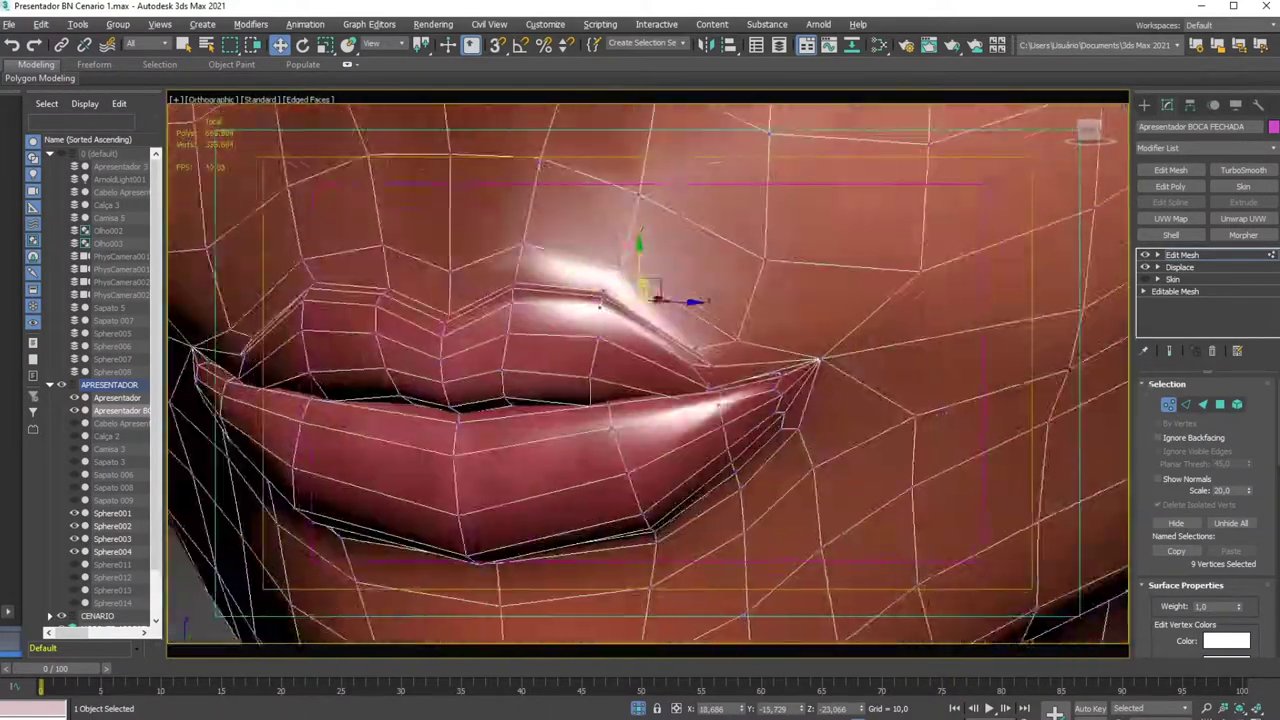
scroll(856, 397, "down", 1)
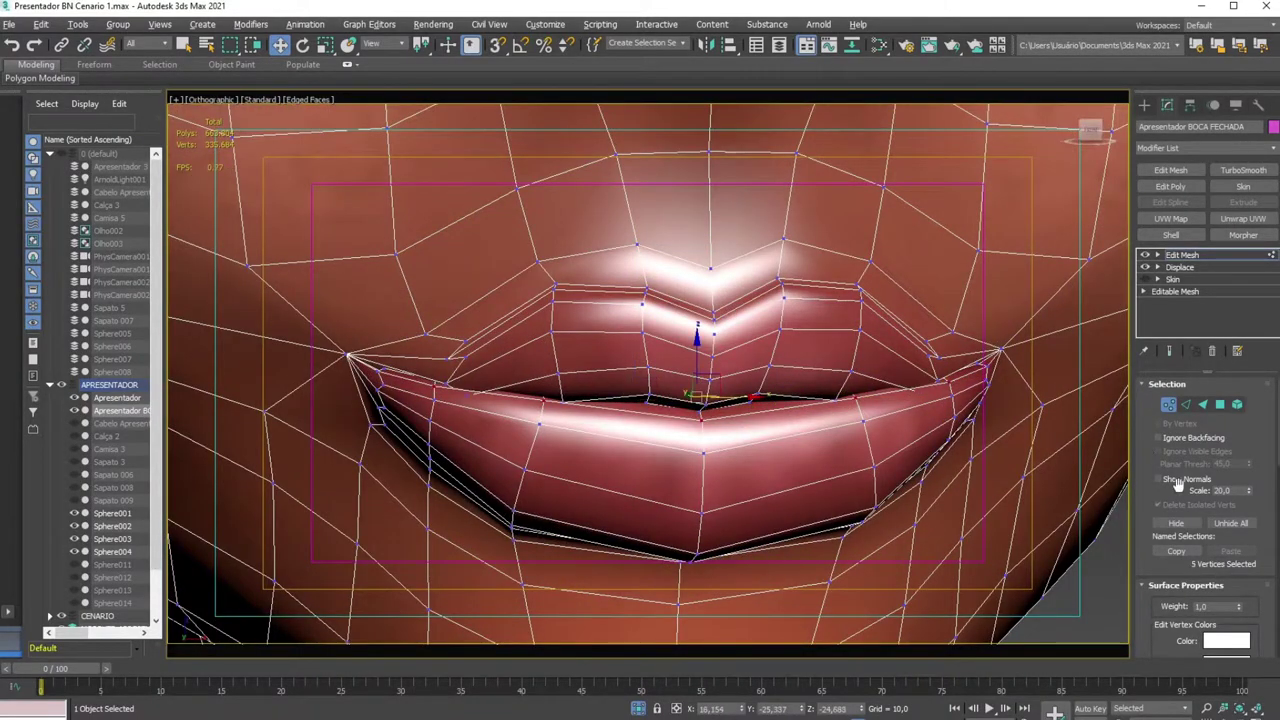
scroll(1178, 483, "down", 5)
left_click(1158, 420)
middle_click_drag(700, 400, 820, 400, "alt")
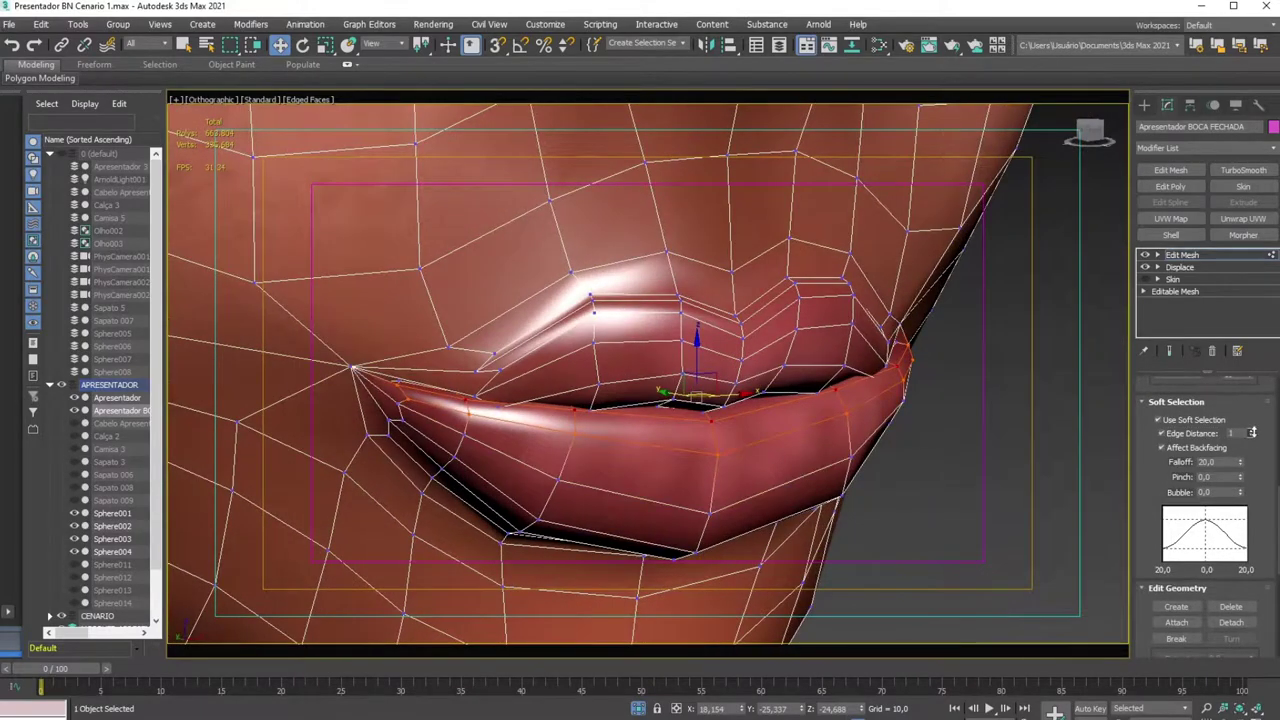
middle_click_drag(700, 400, 820, 400, "alt")
scroll(710, 380, "down", 4)
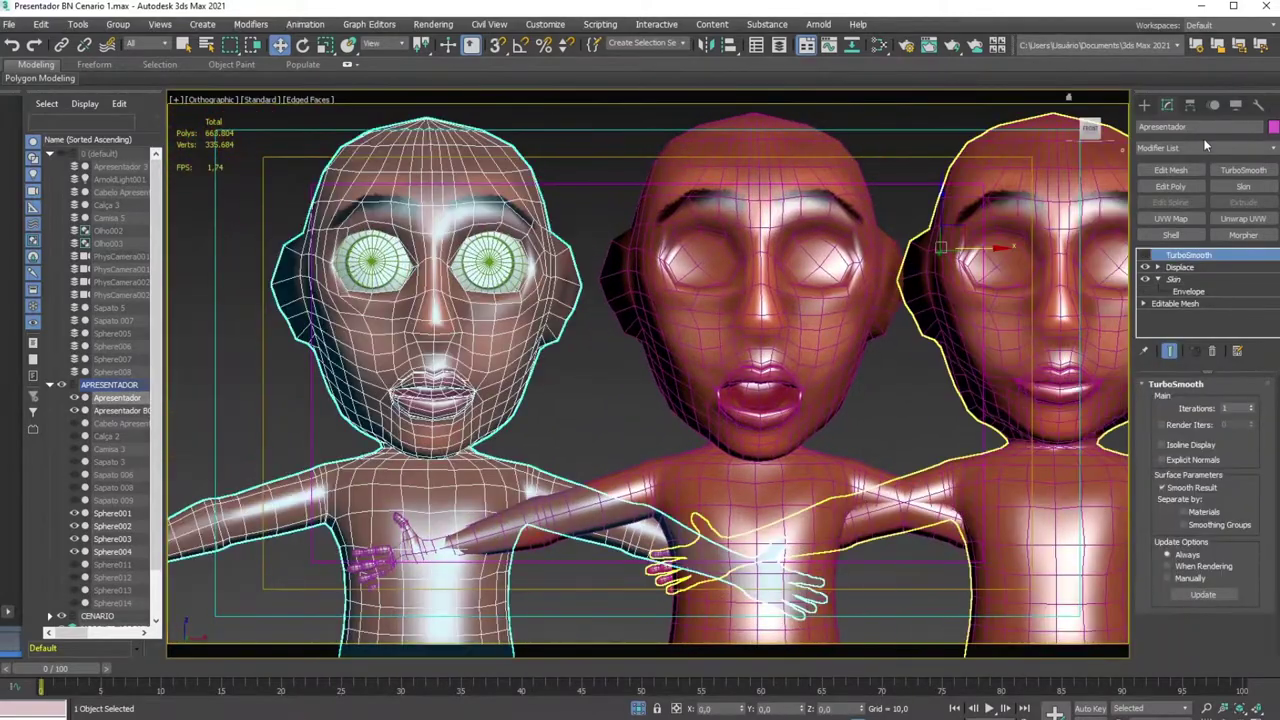
Add a Morpher to Apresentador, load the middle open-mouth head as its first target, and test it
left_click(1243, 235)
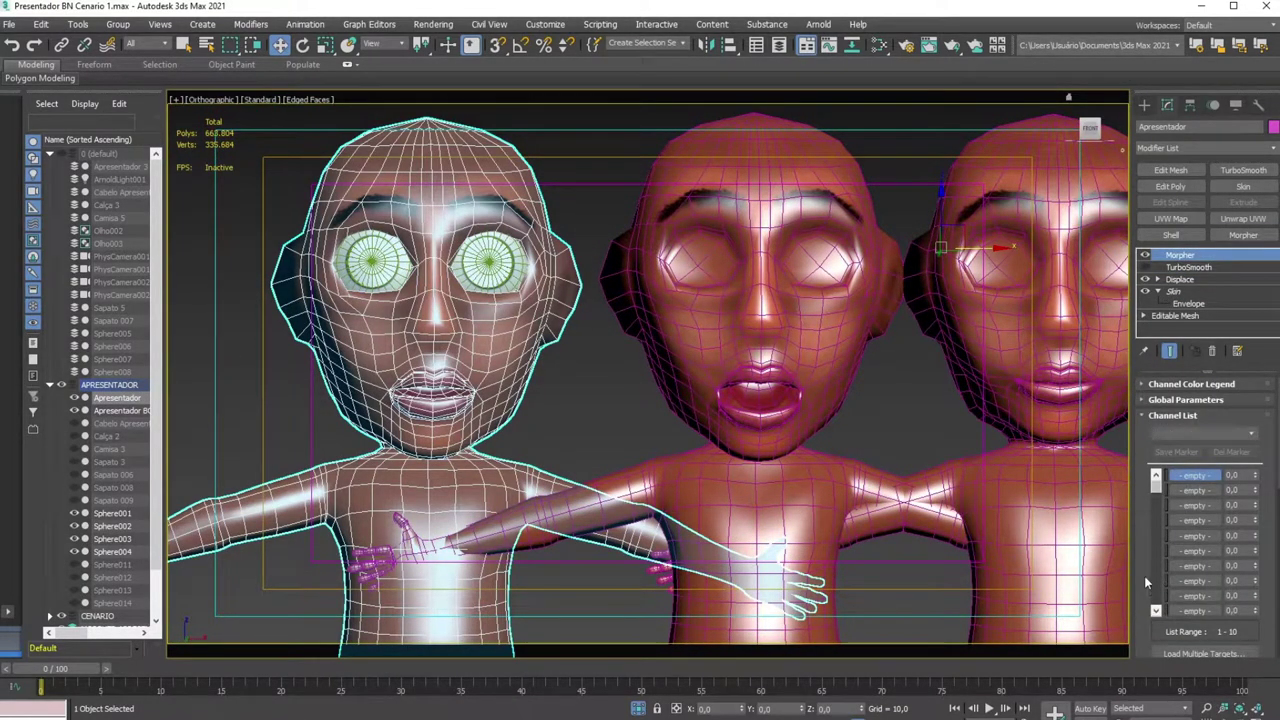
left_click_drag(1146, 583, 1190, 468)
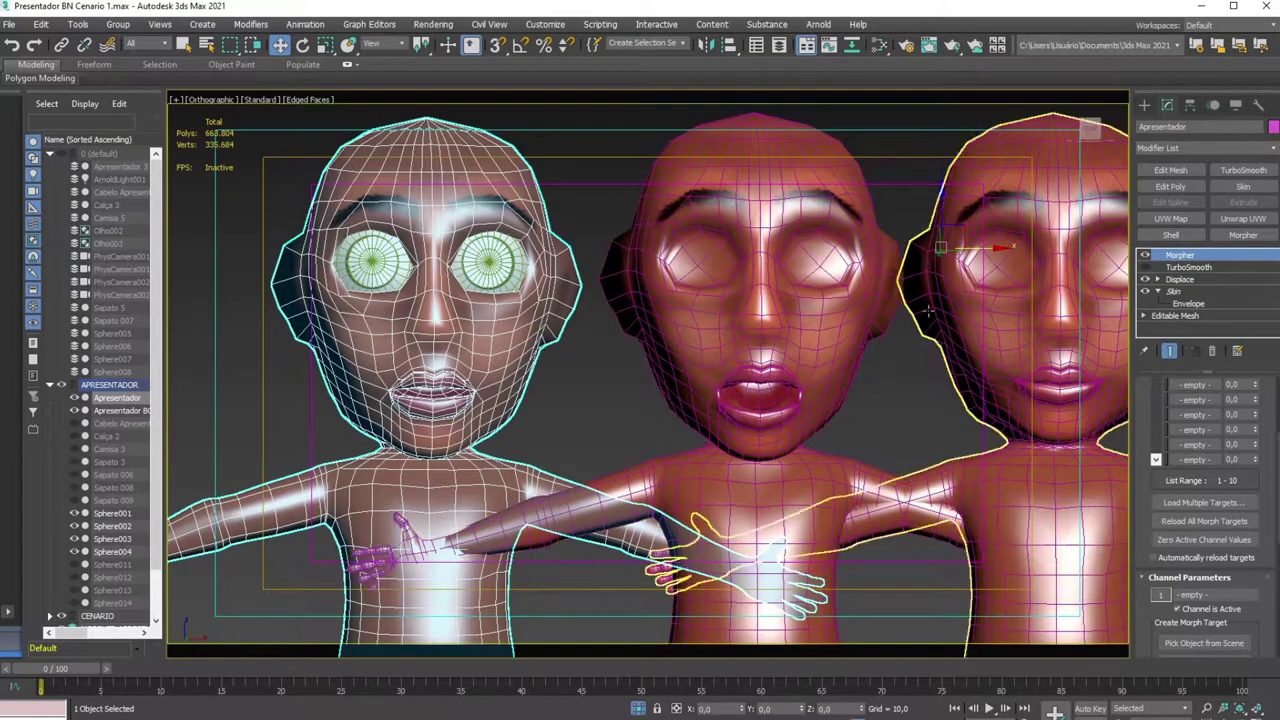
middle_click_drag(985, 390, 1050, 410, "alt")
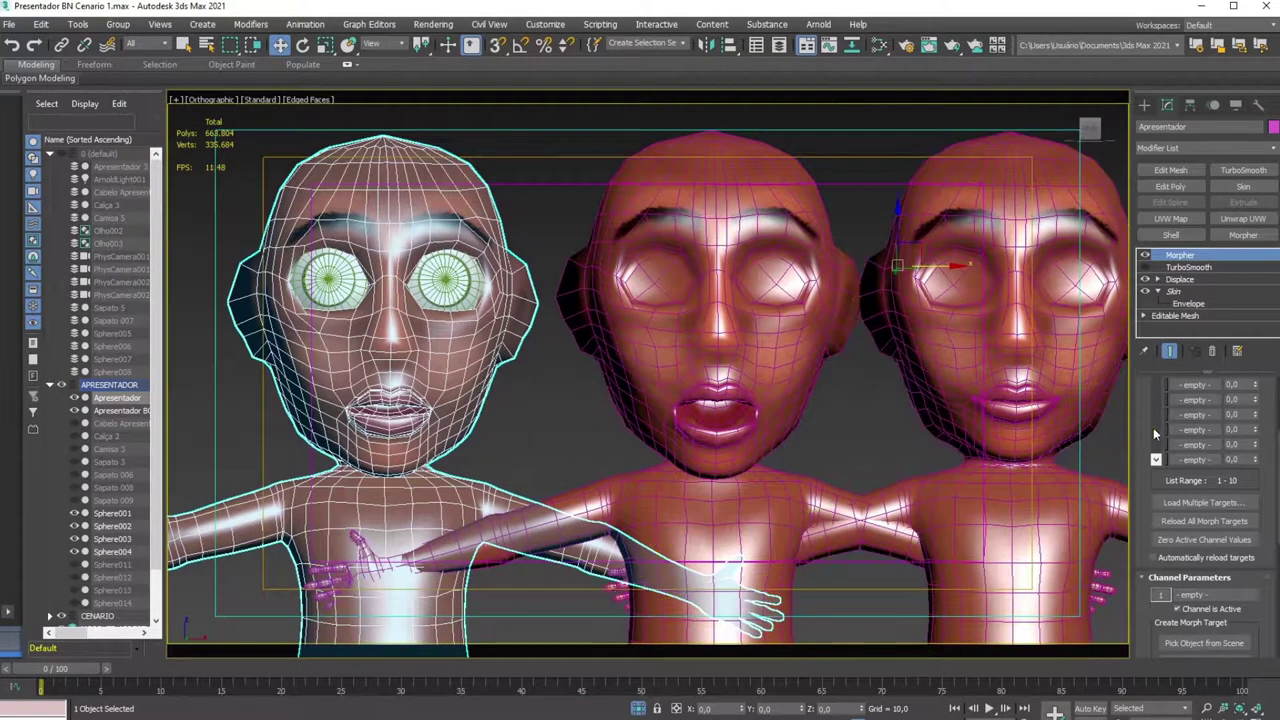
scroll(1147, 418, "up", 3)
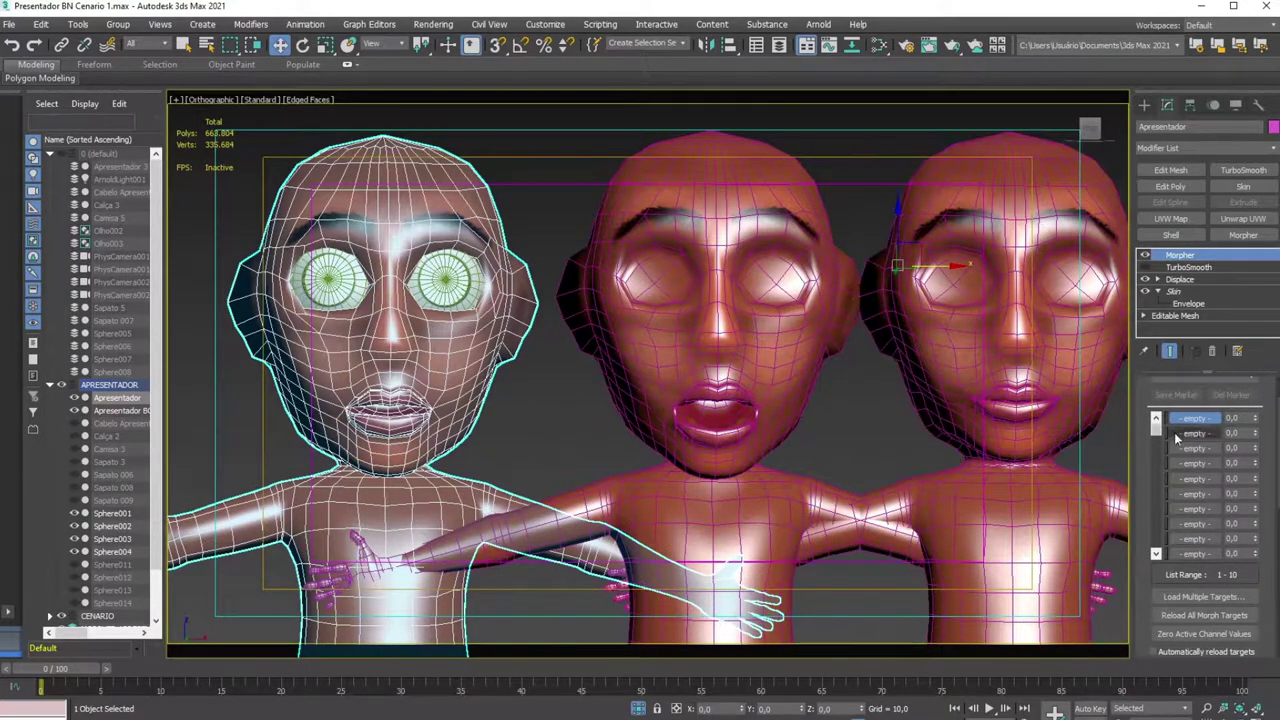
left_click(1218, 431)
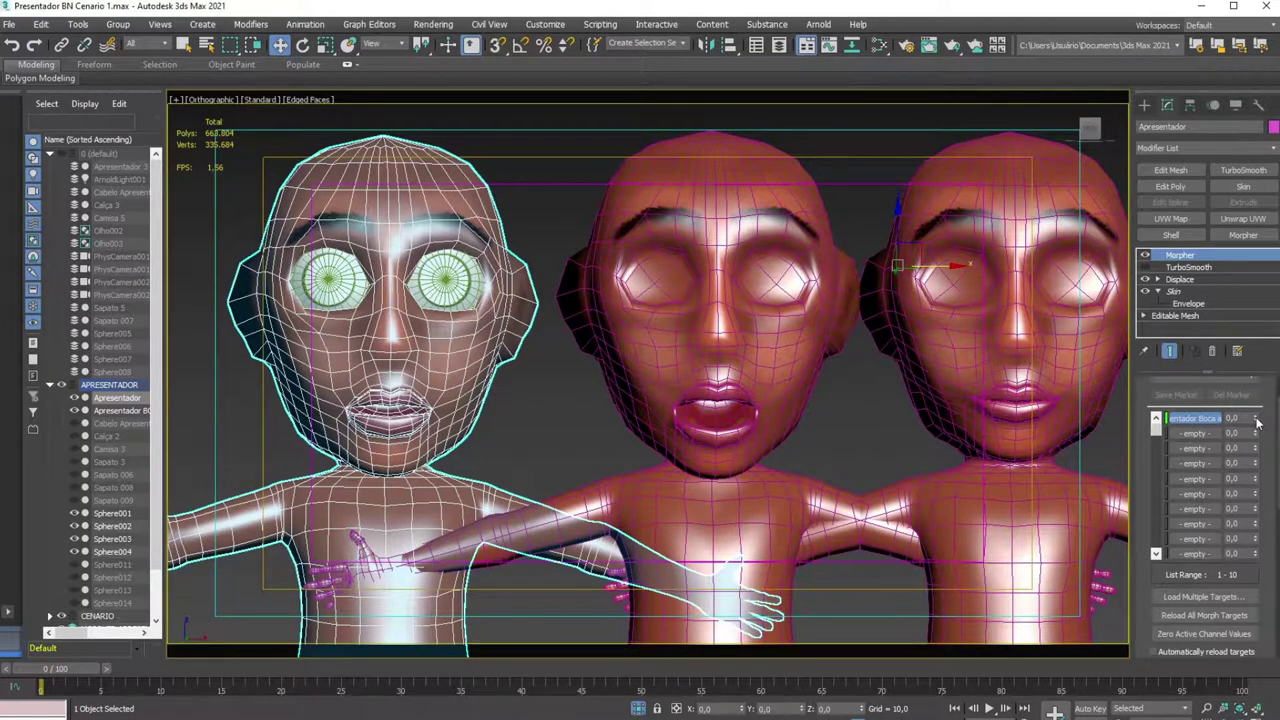
left_click_drag(1257, 423, 1256, 397)
Move the Morpher below Skin and test the open-mouth channel up and down
left_click_drag(1201, 320, 1201, 320)
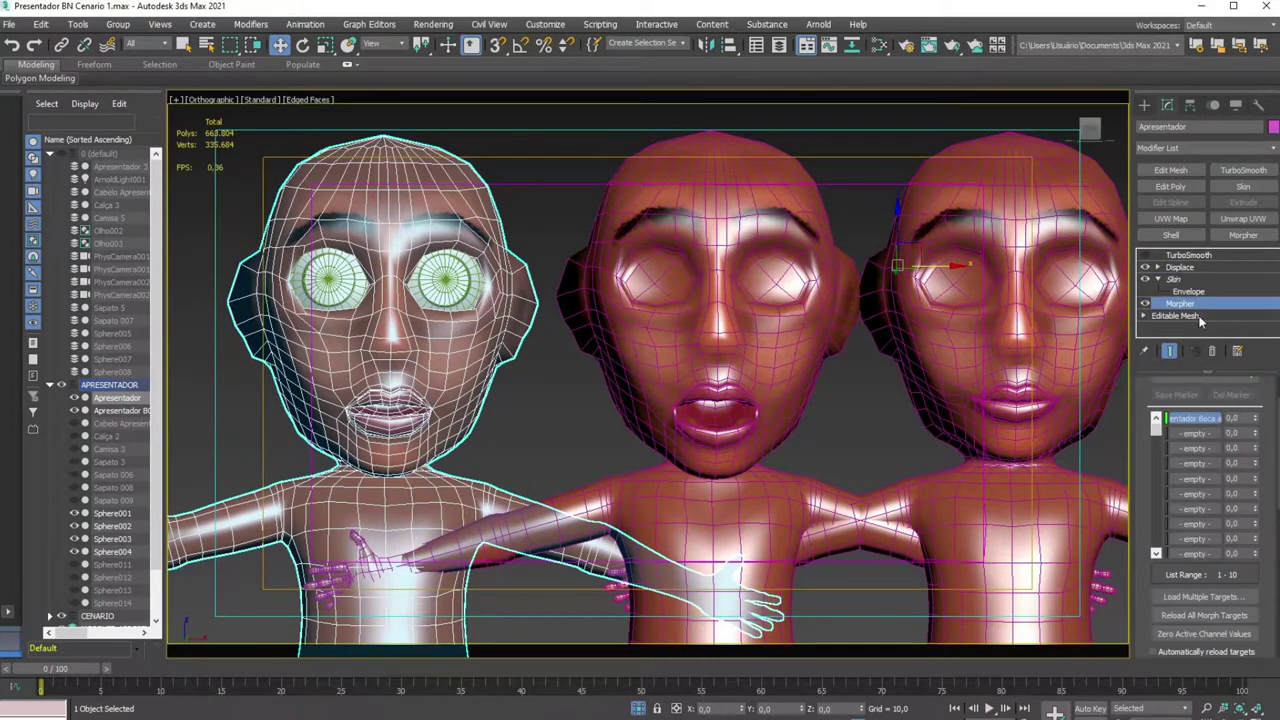
left_click_drag(1255, 422, 1238, 305)
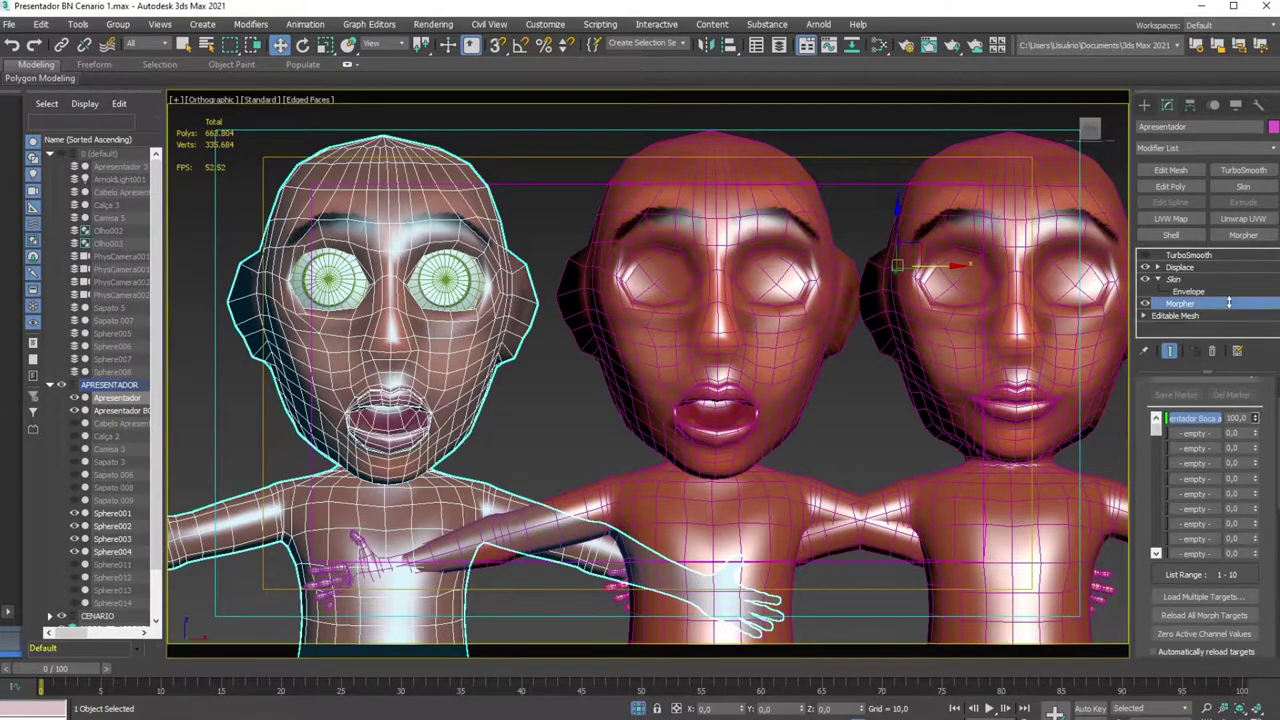
mouse_move(1238, 305)
left_mouse_down()
mouse_move(1168, 418)
mouse_move(1180, 300)
left_mouse_up()
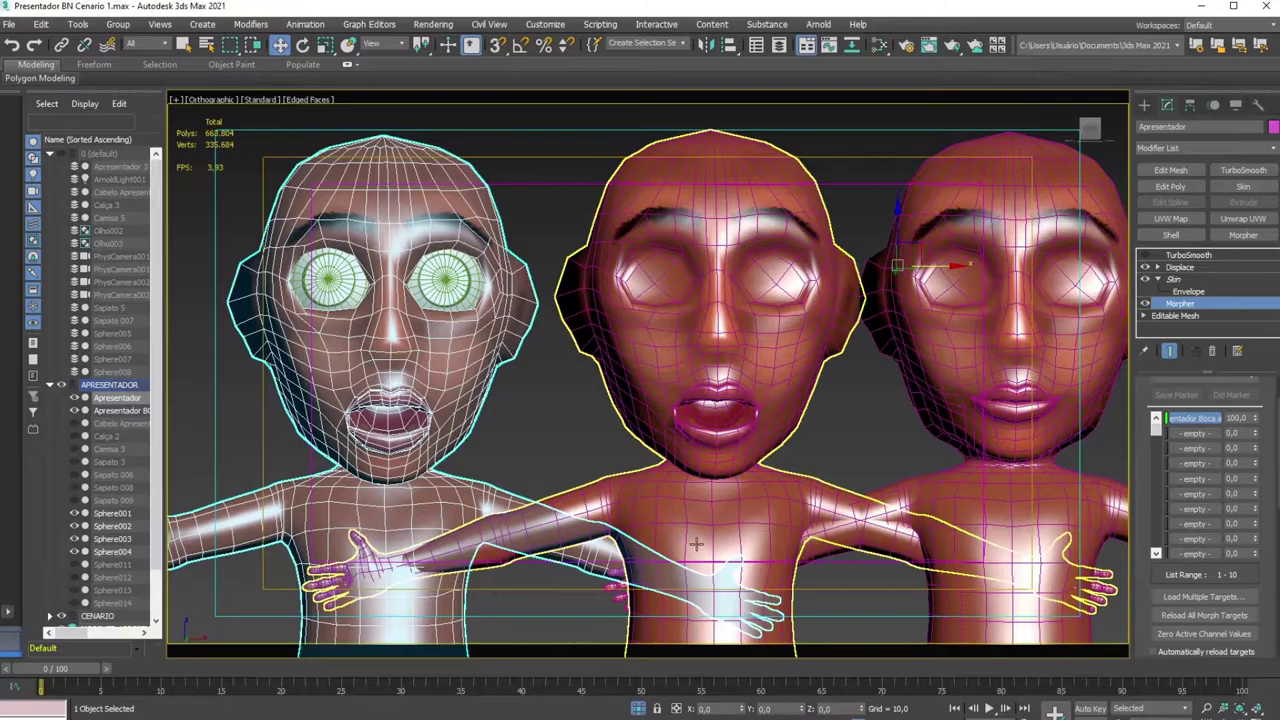
Select the middle open-mouth head and enter its vertex editing, viewed from the side
left_click(700, 545)
mouse_move(750, 557)
middle_mouse_down("alt")
mouse_move(813, 571)
mouse_move(802, 318)
middle_mouse_up("alt")
scroll(813, 571, "up", 5)
left_click(1157, 255)
left_click(1184, 267)
mouse_move(700, 420)
middle_mouse_down("alt")
mouse_move(760, 443)
mouse_move(689, 370)
middle_mouse_up("alt")
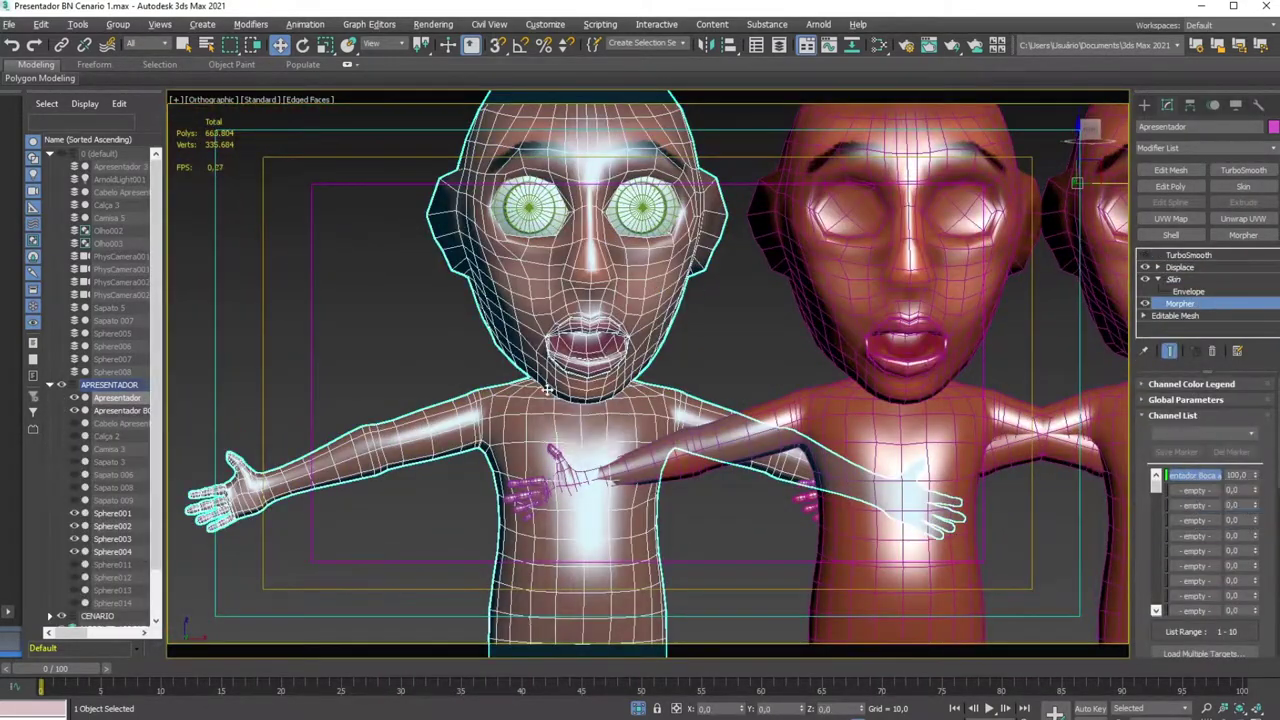
On the presenter's channel list, drive the open-mouth channel up to 100.0
left_click_drag(1255, 477, 1220, 507)
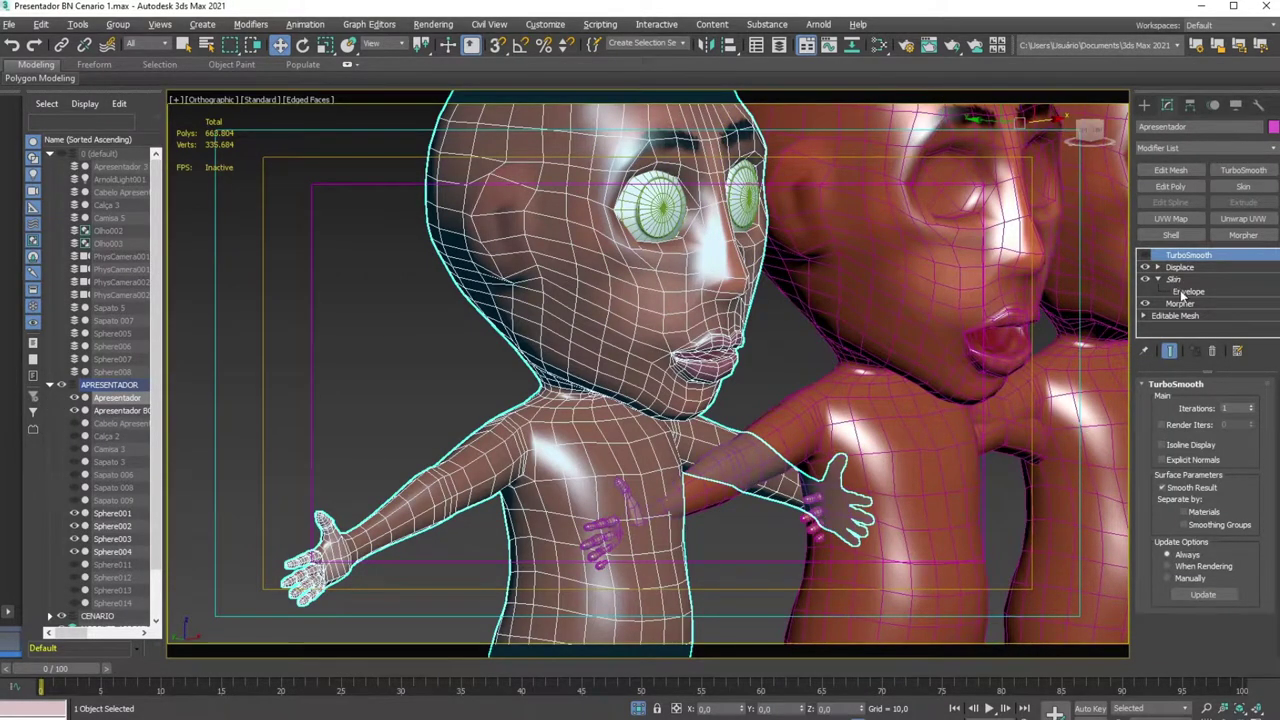
left_click(1181, 303)
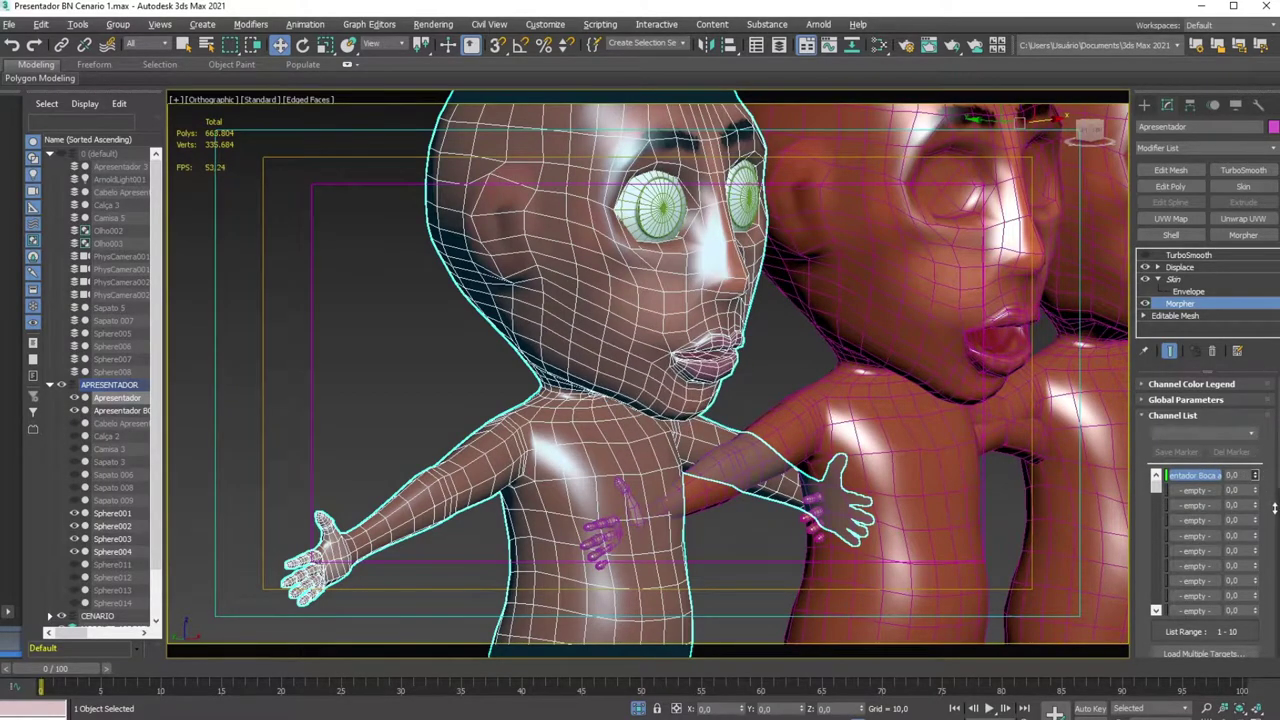
left_click_drag(1270, 451, 1276, 453)
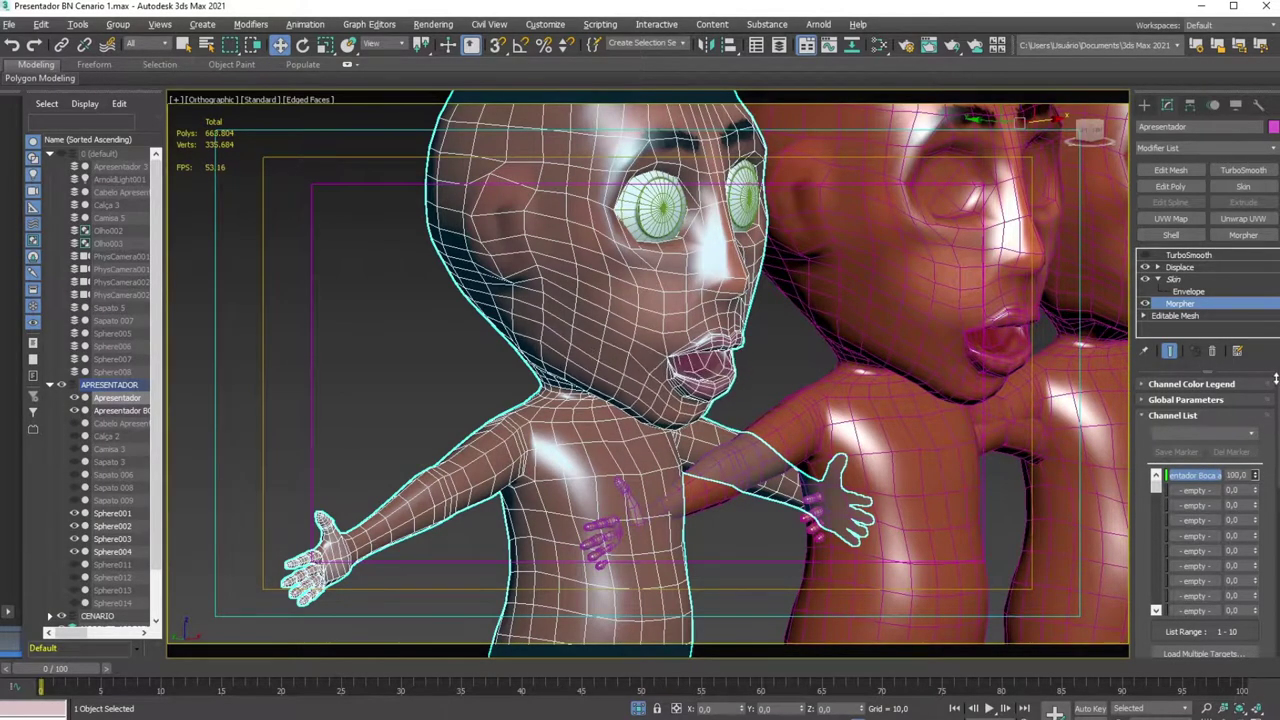
mouse_move(1271, 511)
left_mouse_down()
mouse_move(1258, 522)
mouse_move(1232, 392)
mouse_move(1257, 397)
mouse_move(1252, 388)
left_mouse_up()
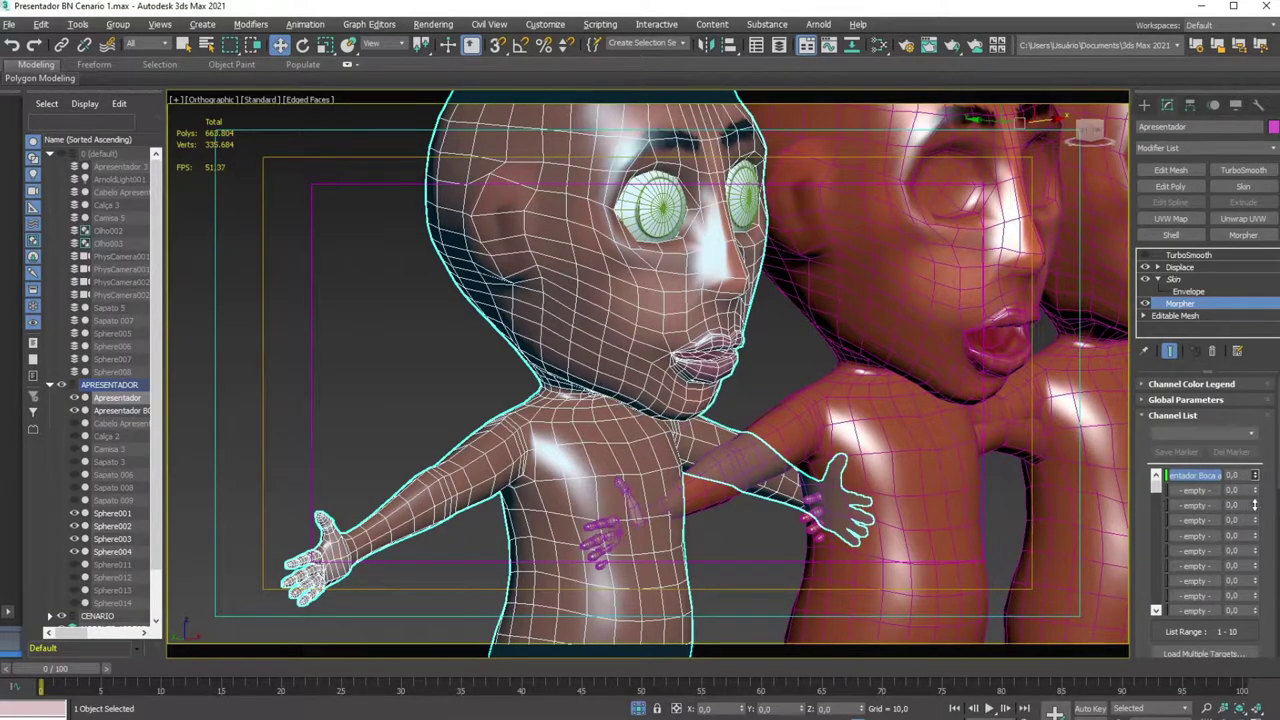
left_click_drag(1248, 446, 1252, 388)
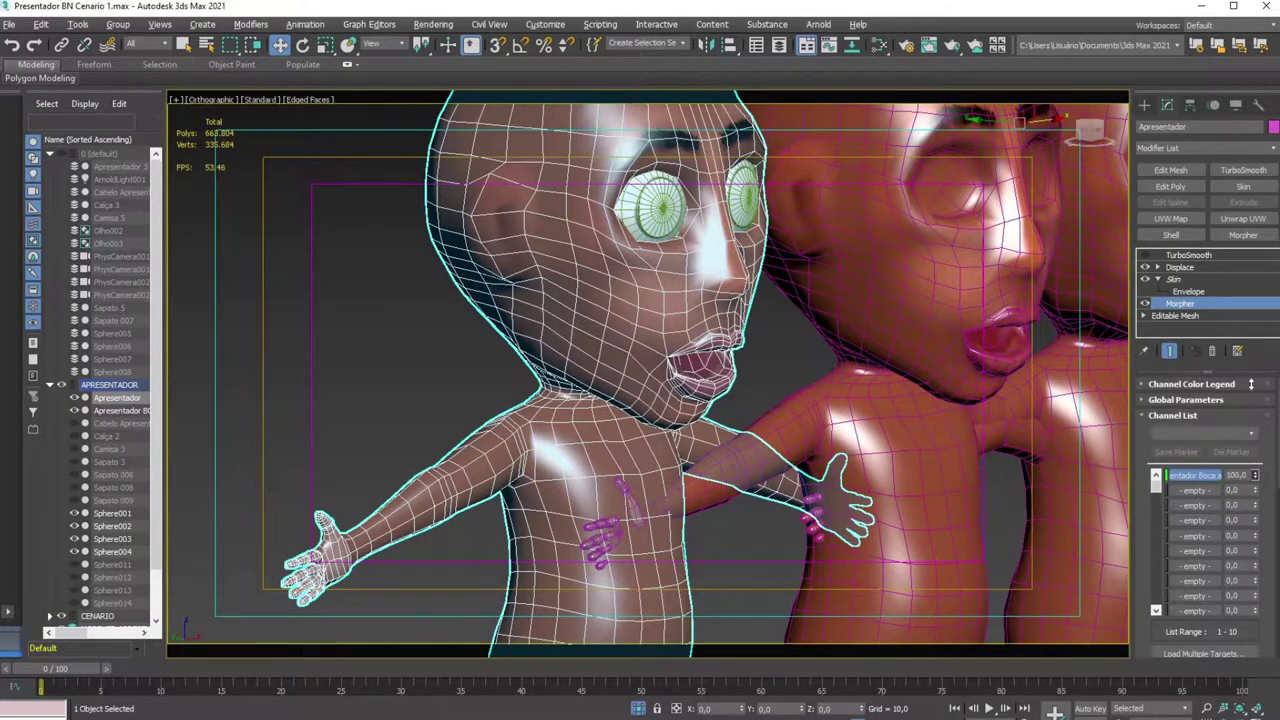
left_click(962, 316)
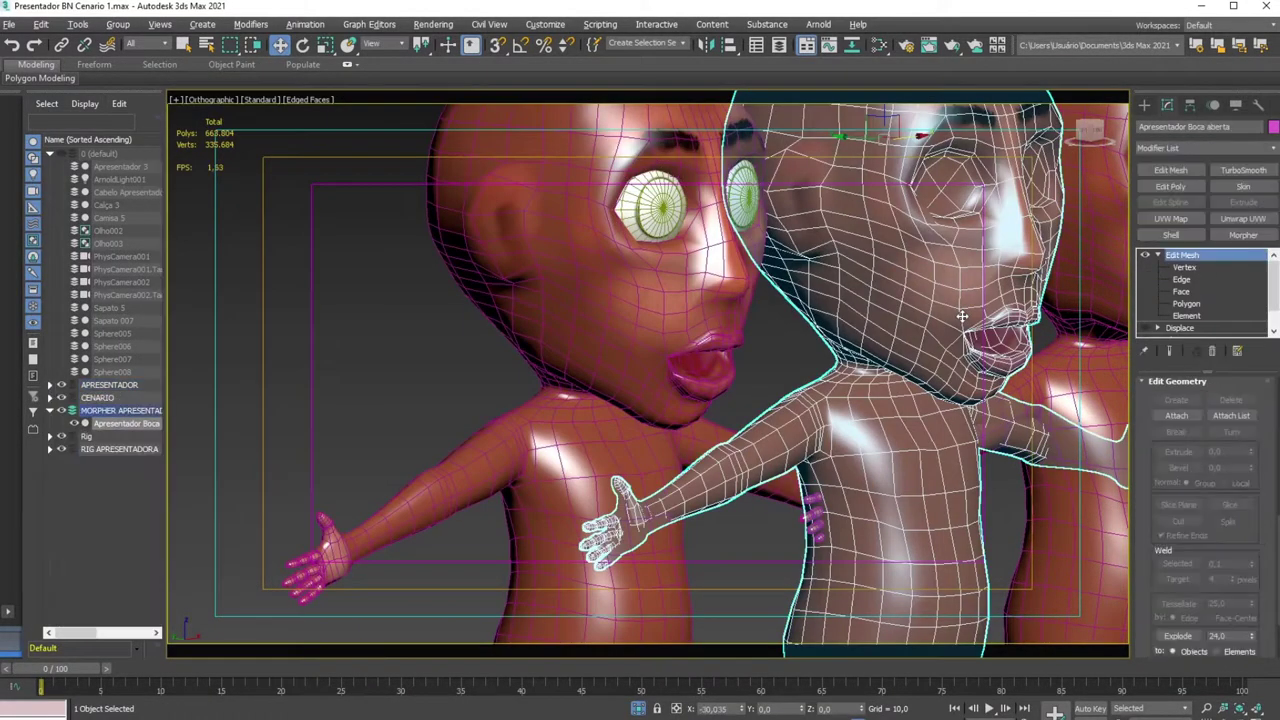
left_click(1183, 268)
middle_click_drag(922, 352, 958, 344, "alt")
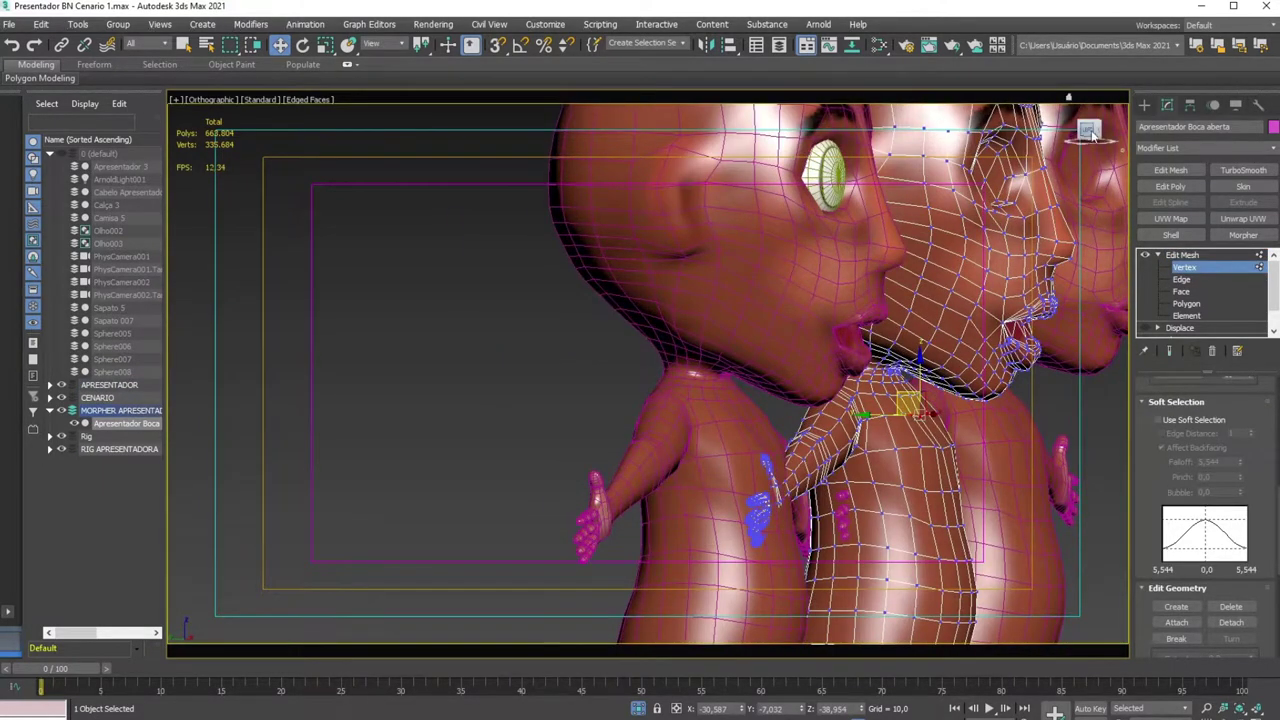
left_click(1088, 132)
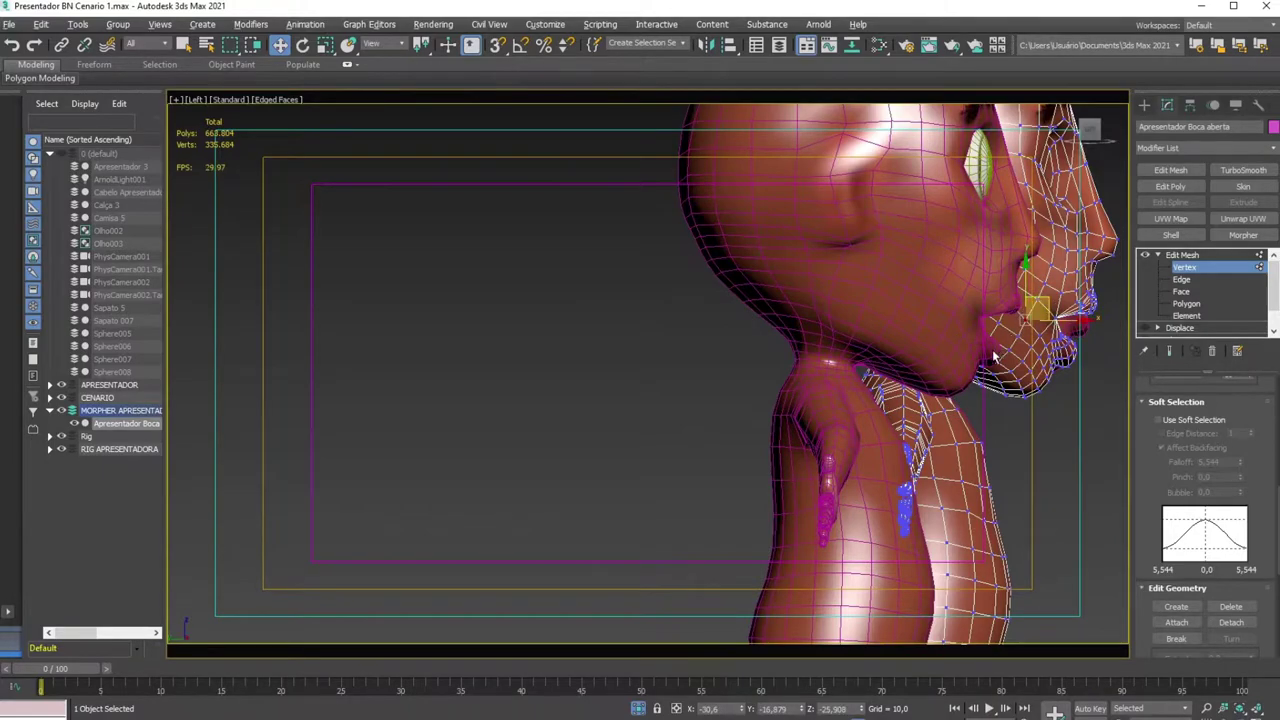
middle_click_drag(993, 355, 810, 393, "alt")
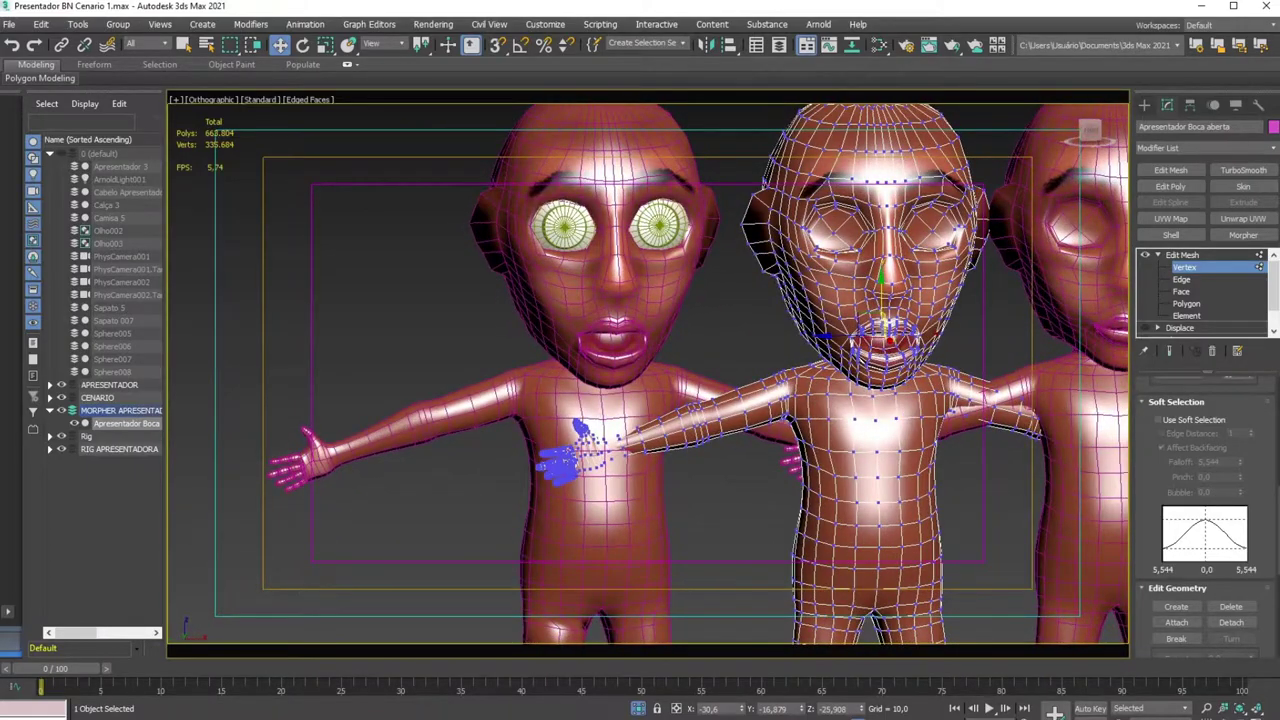
left_click(1201, 266)
left_click(662, 293)
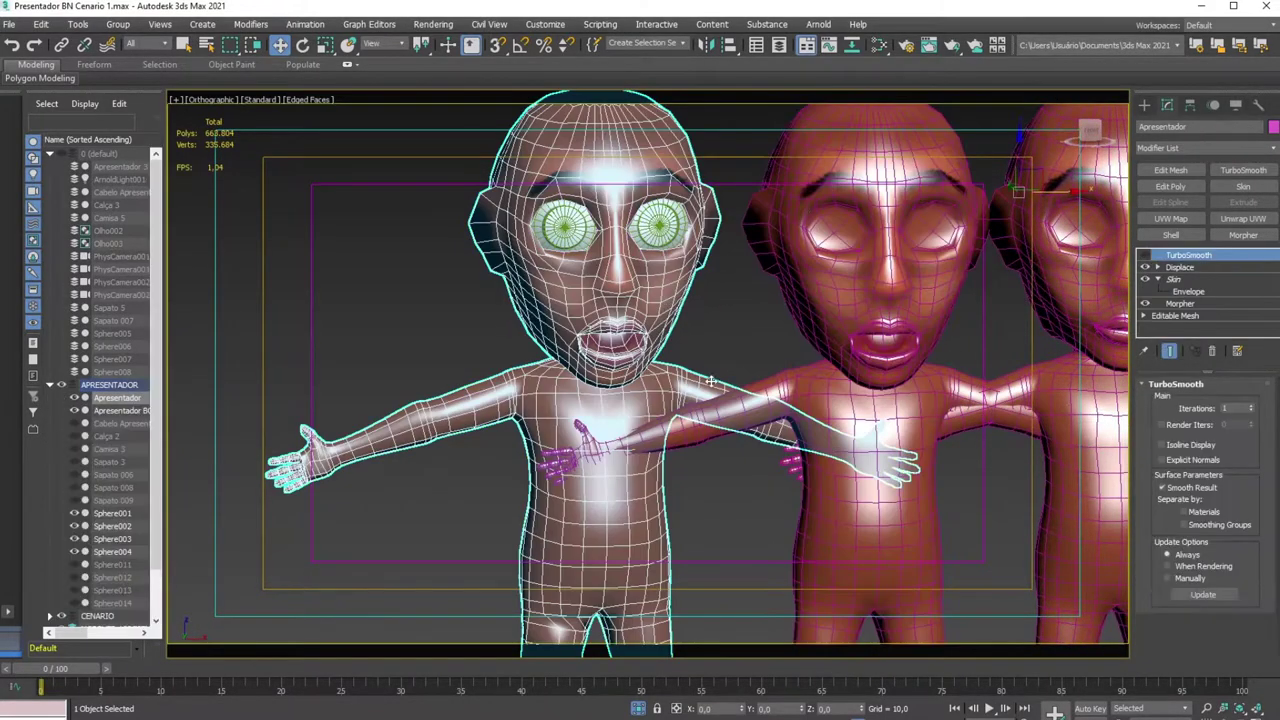
scroll(760, 365, "up", 3)
scroll(700, 400, "up", 3)
mouse_move(830, 385)
middle_mouse_down()
mouse_move(867, 433)
mouse_move(891, 413)
middle_mouse_up()
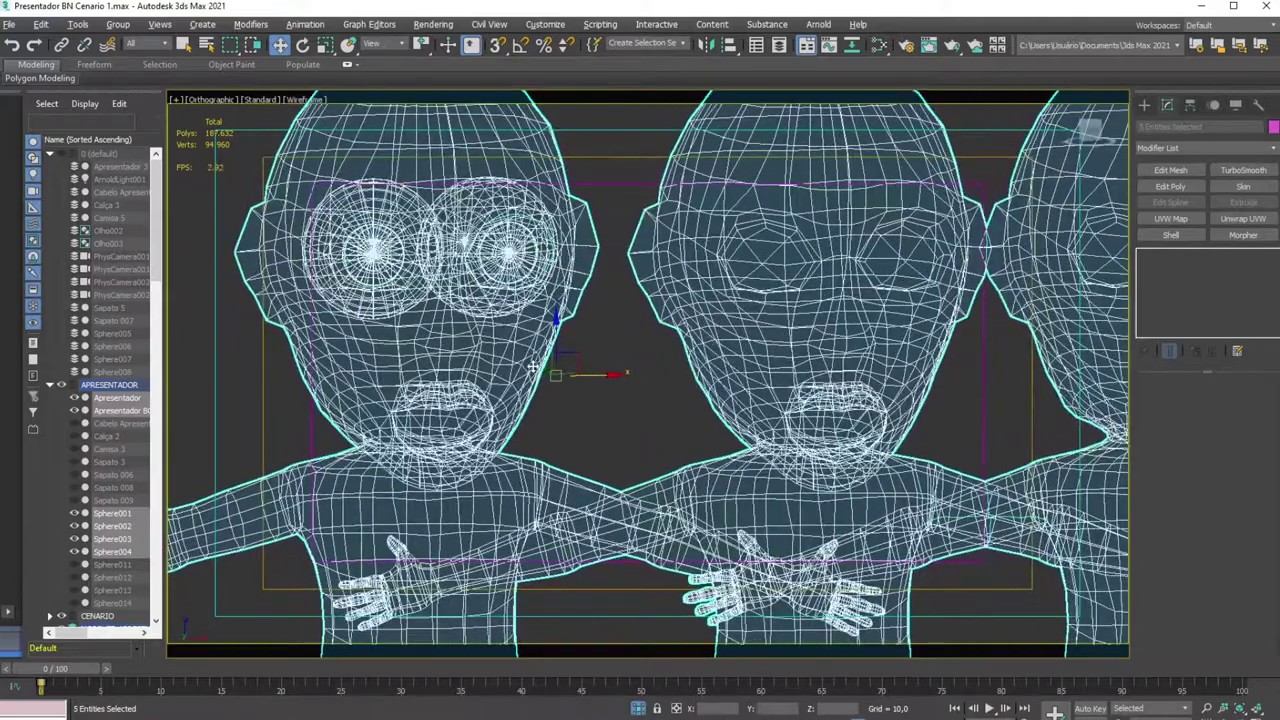
Copy Apresentador to the far right as Apresentador001, toggle its Displace, and select the left eyes
key("F3")
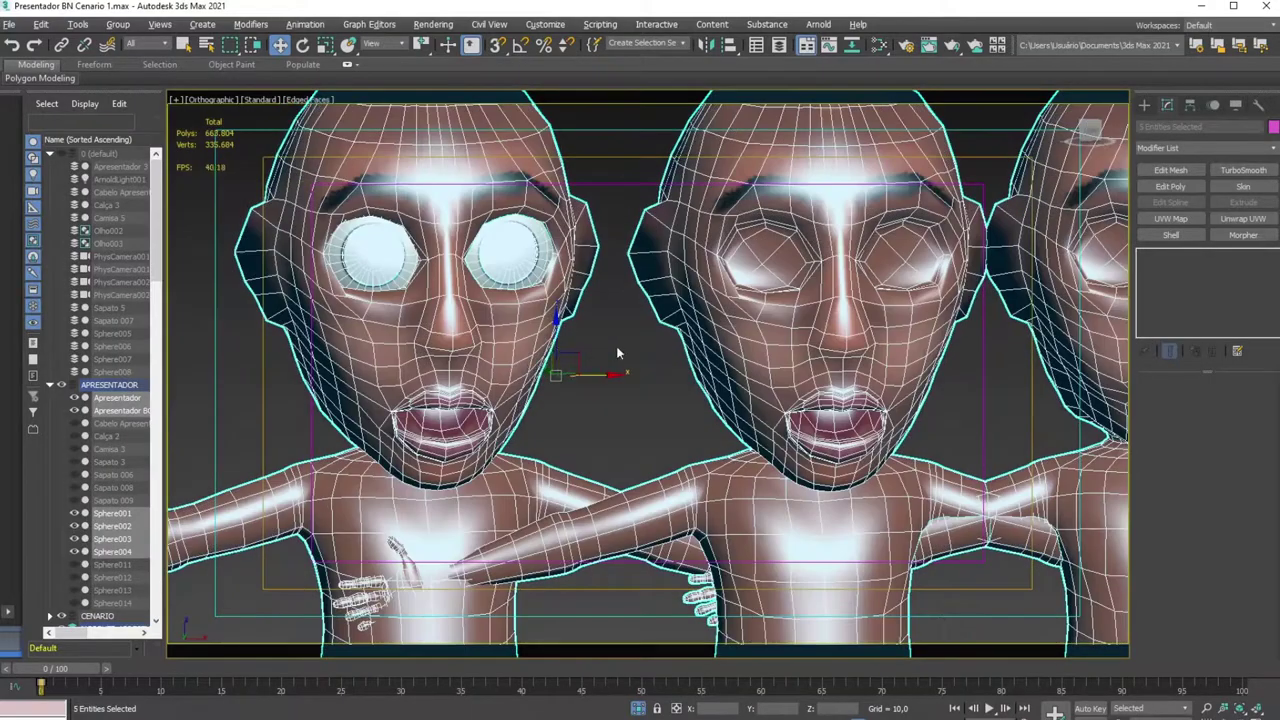
scroll(672, 347, "down", 5)
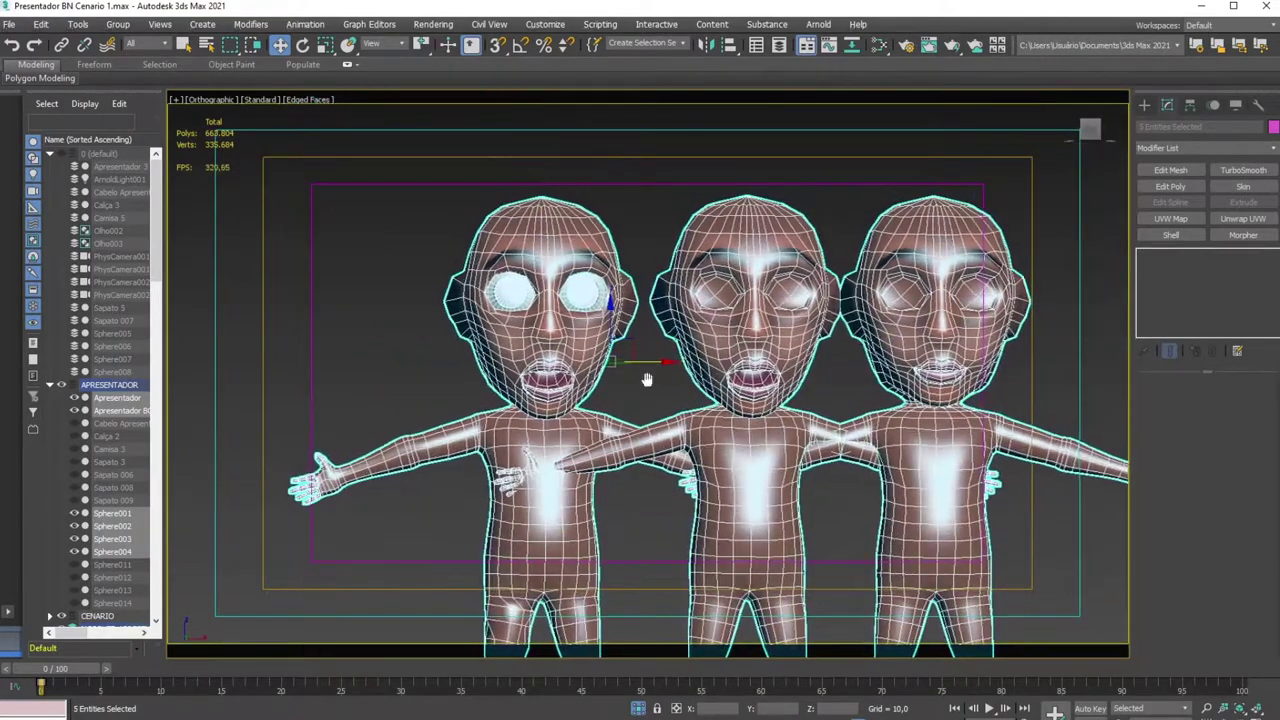
middle_click_drag(646, 380, 560, 400)
left_click(531, 419)
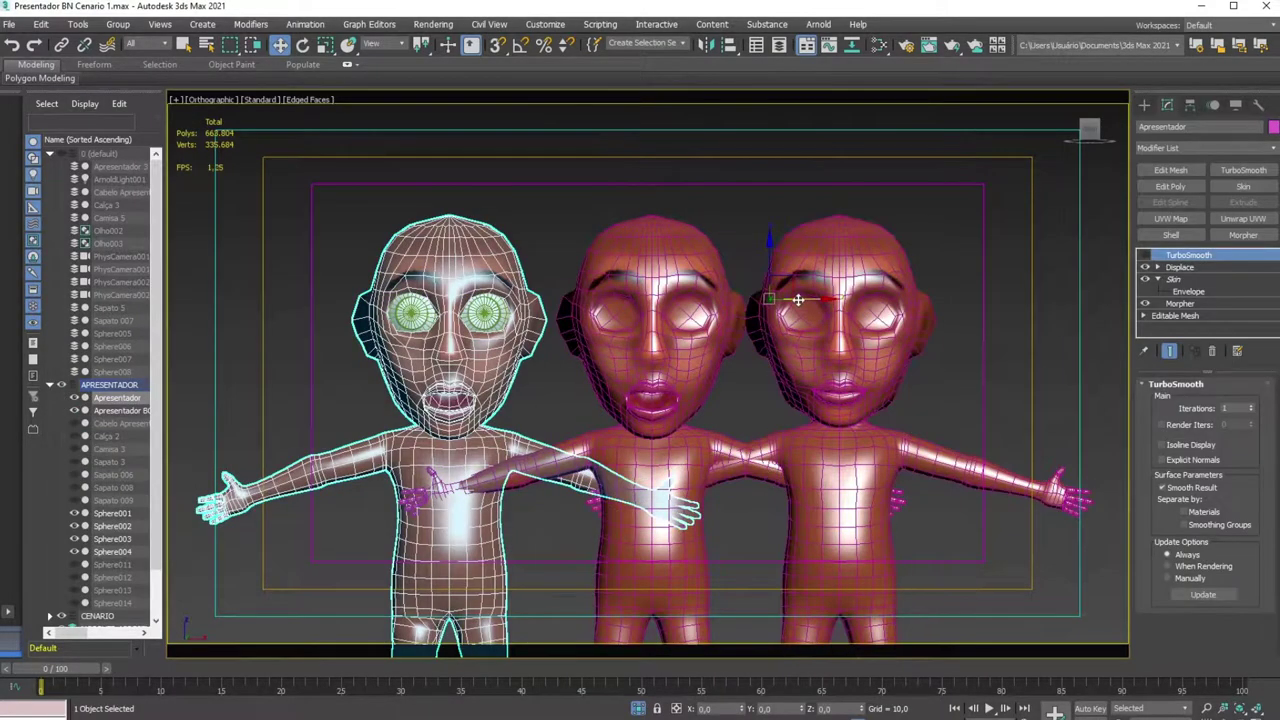
mouse_move(531, 419)
left_mouse_down()
mouse_move(1121, 419)
mouse_move(951, 419)
left_mouse_up()
key("Return")
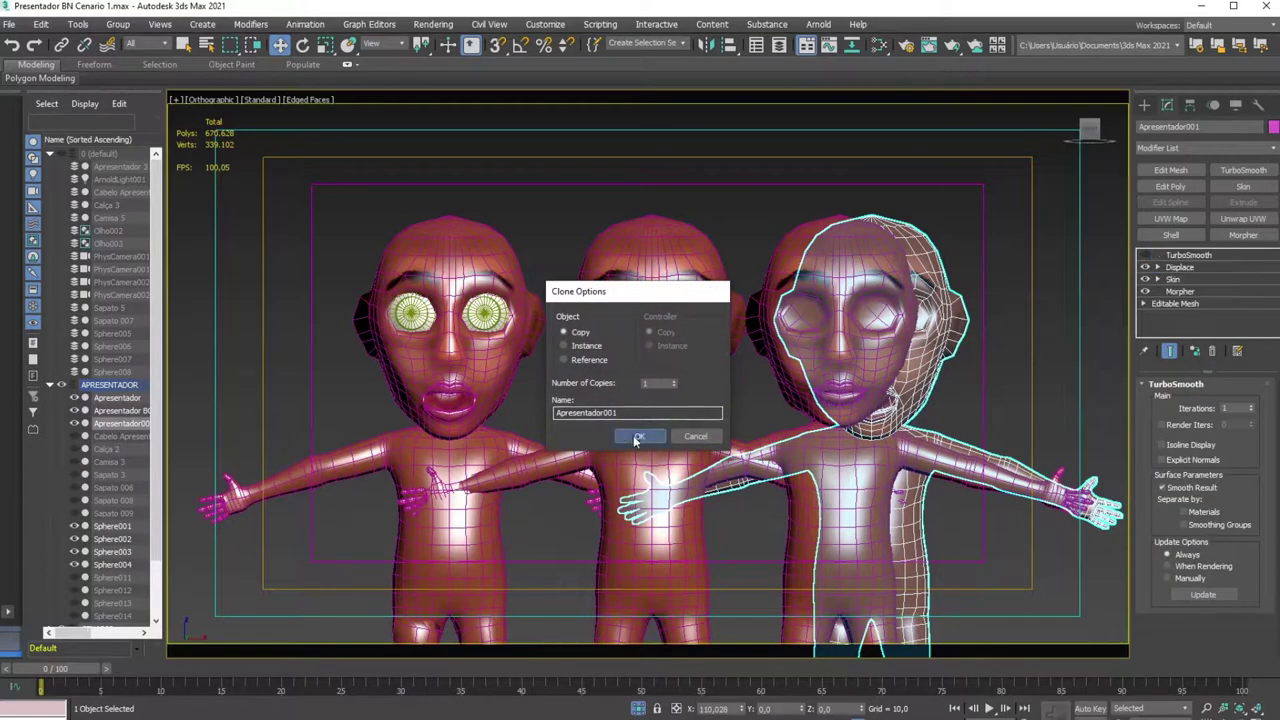
left_click(1145, 268)
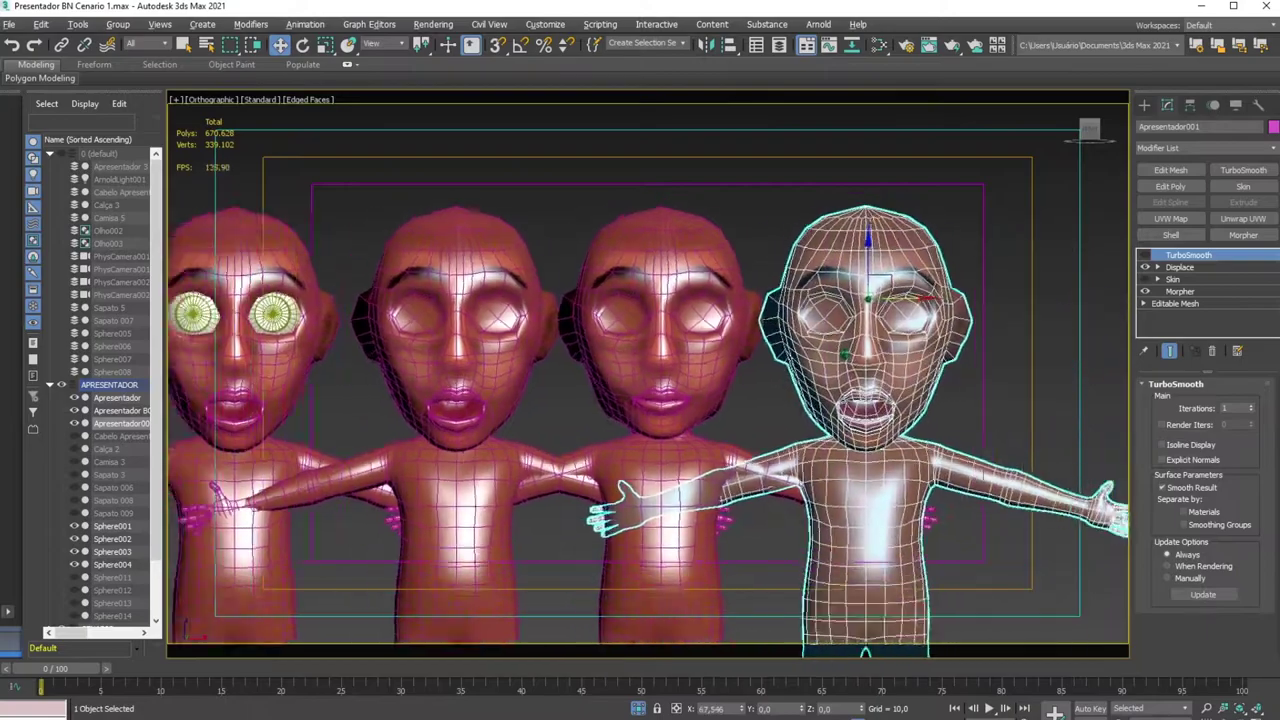
left_click(312, 316)
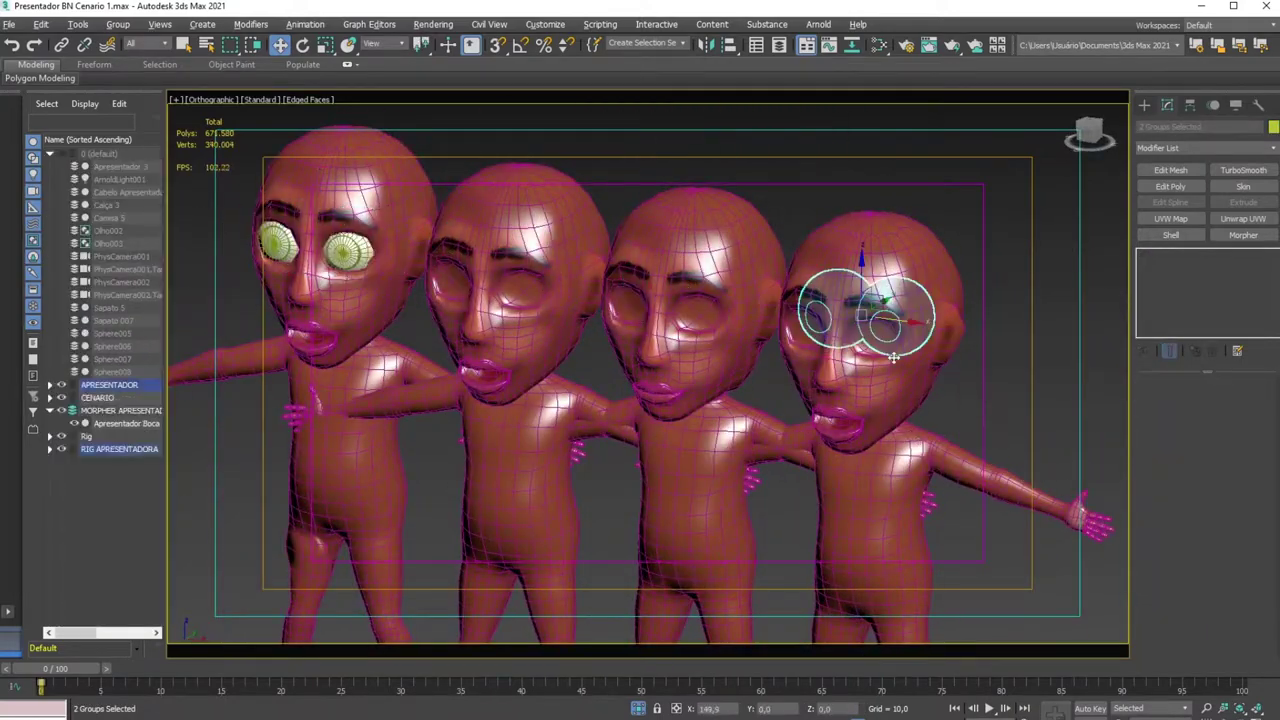
Copy the eye spheres into the cloned head and check their placement in wireframe and shaded views
left_click(640, 436)
middle_click_drag(766, 400, 853, 330, "alt")
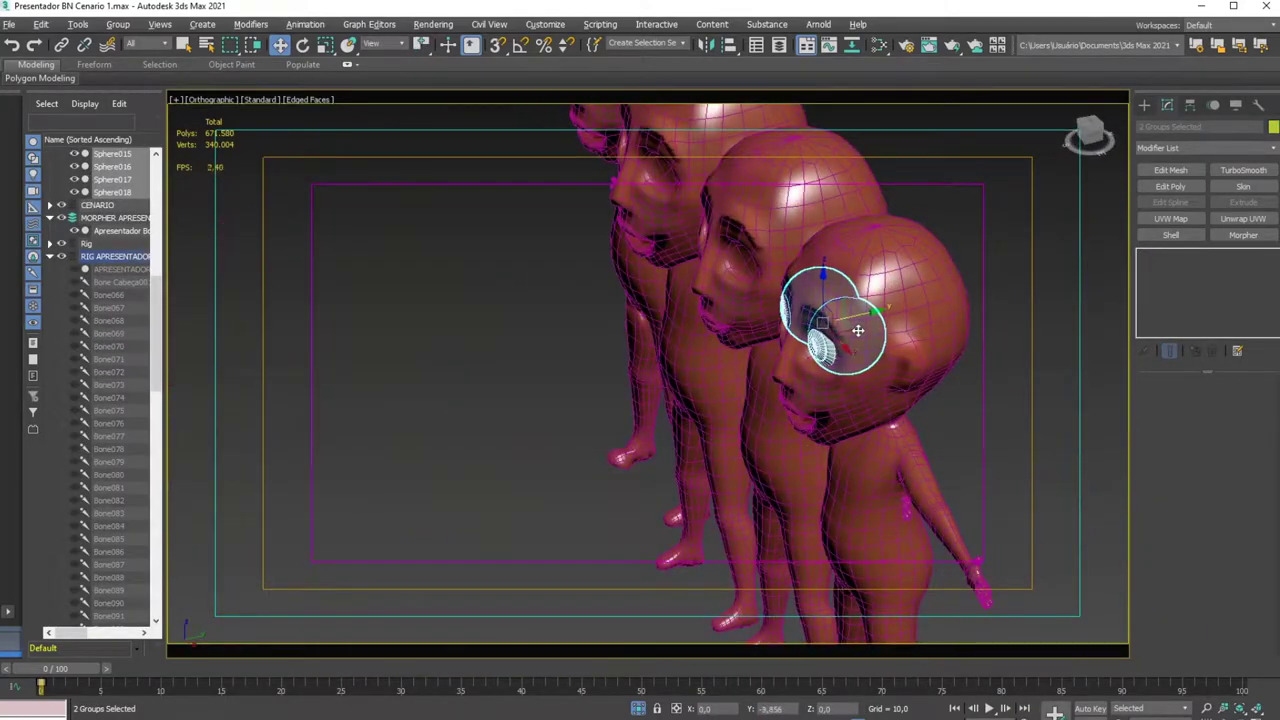
key("z")
key("F3")
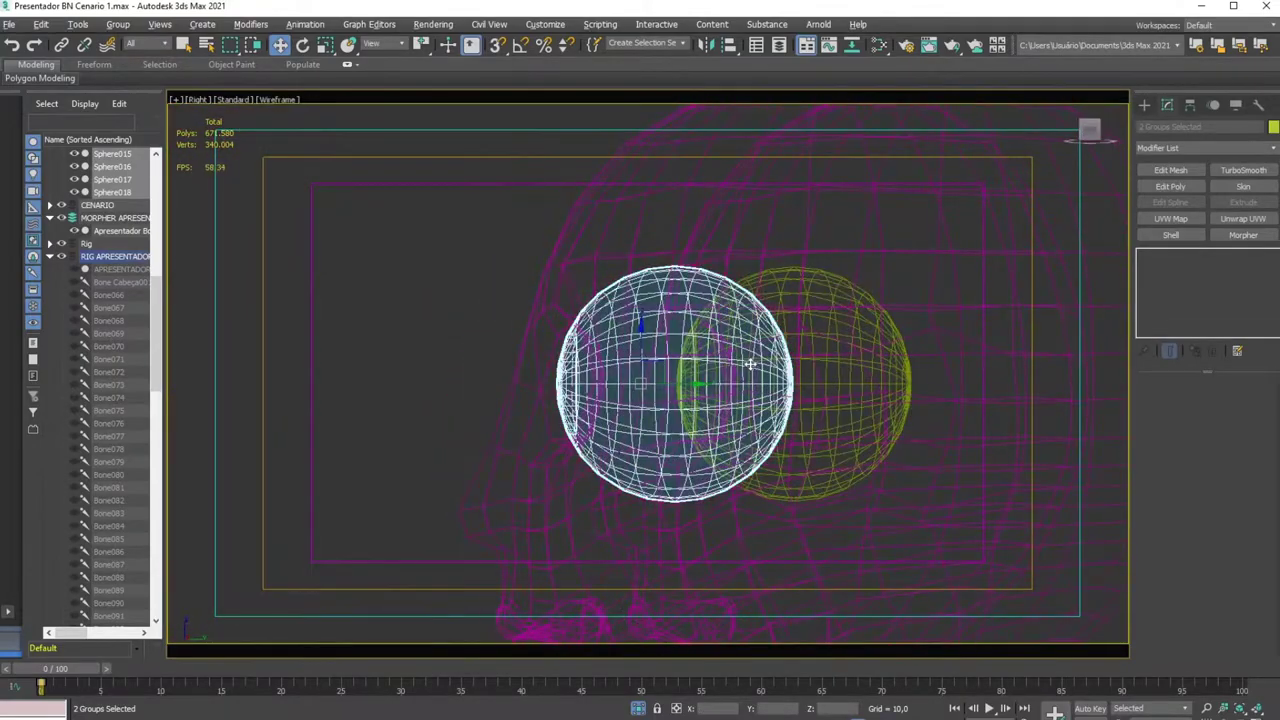
left_click(813, 430, "ctrl")
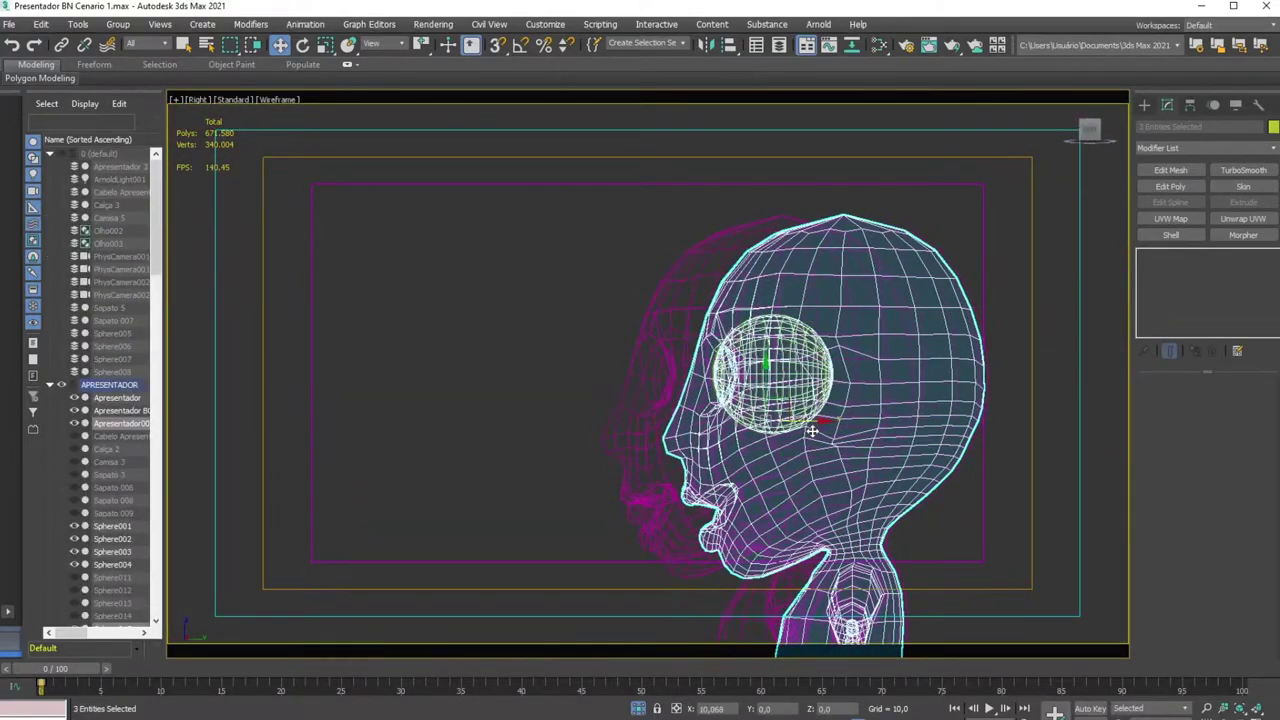
scroll(800, 430, "up", 4)
key("ctrl+z")
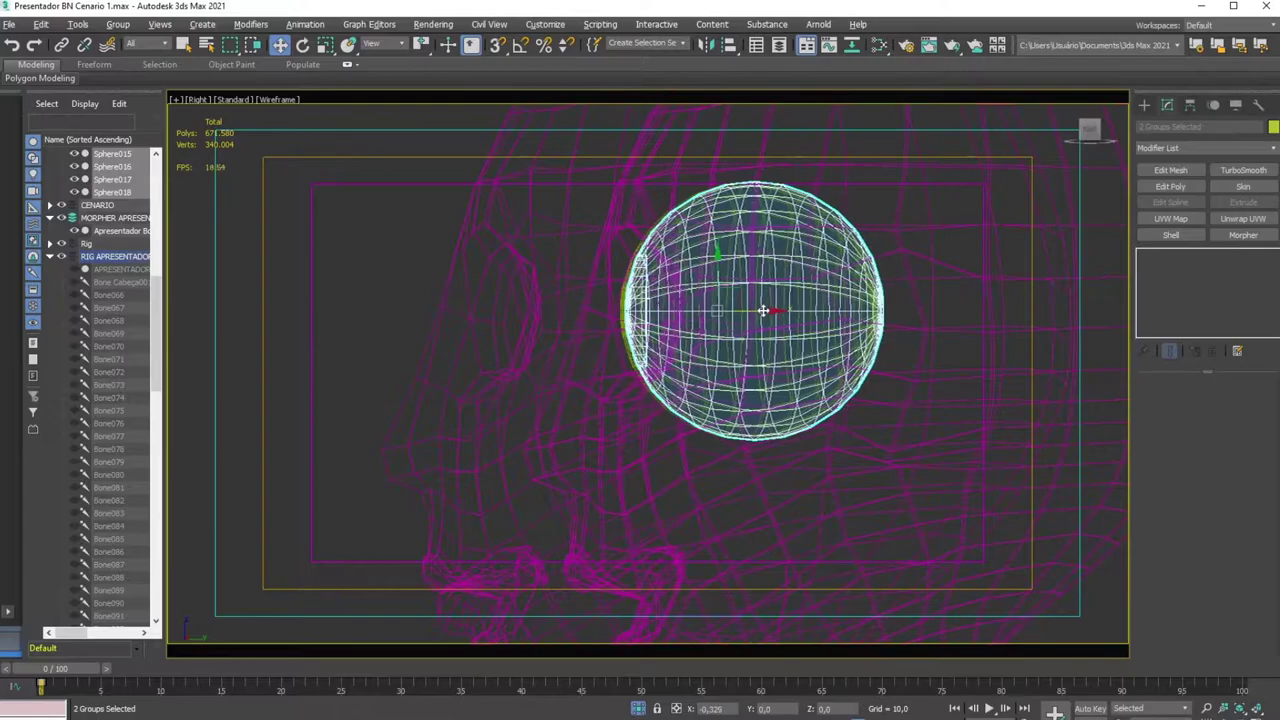
mouse_move(763, 311)
middle_mouse_down("alt")
mouse_move(800, 330)
mouse_move(727, 370)
middle_mouse_up("alt")
key("F3")
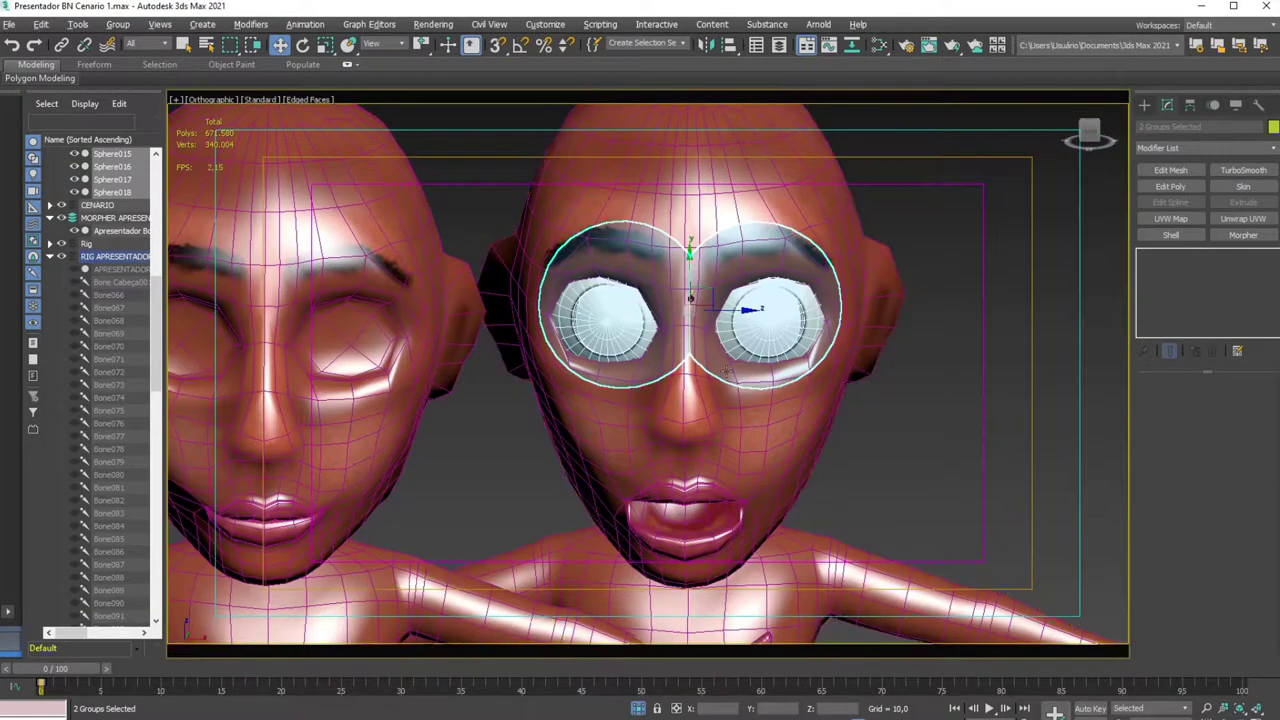
scroll(727, 372, "up", 3)
middle_click_drag(727, 372, 737, 330, "alt")
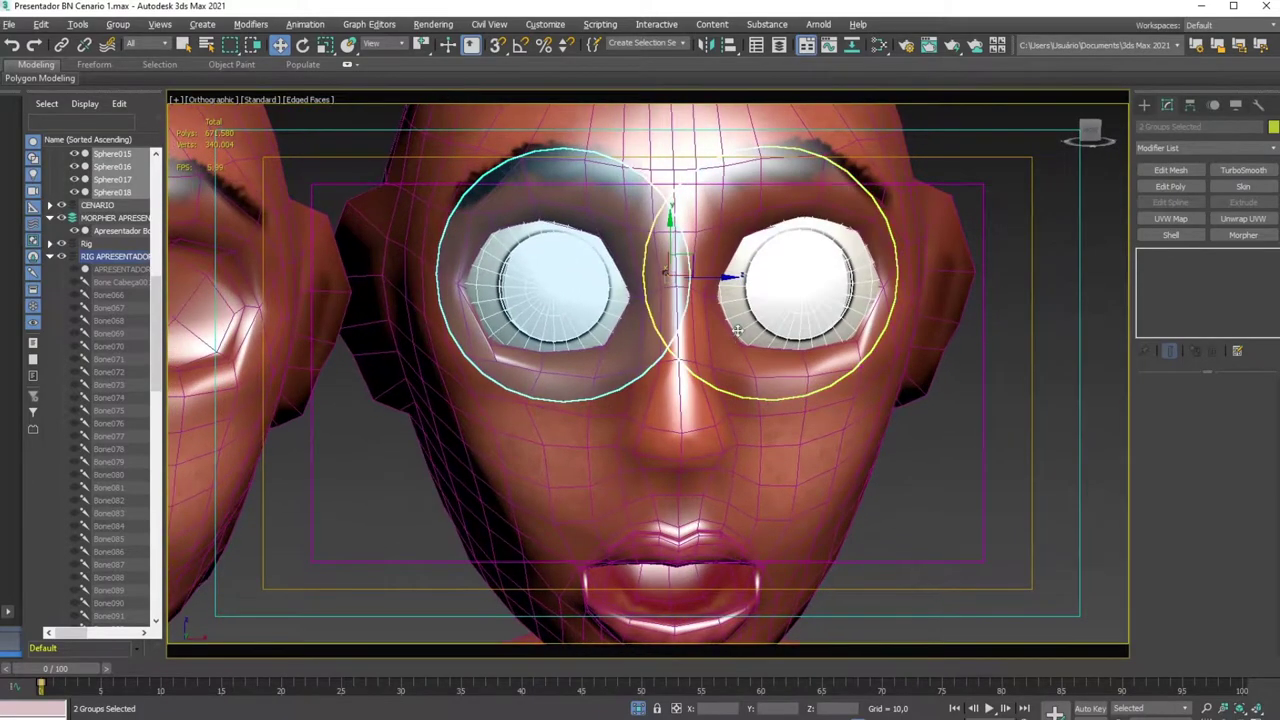
Remove TurboSmooth and Morpher from Apresentador001 and add an Edit Mesh modifier
left_click(765, 467)
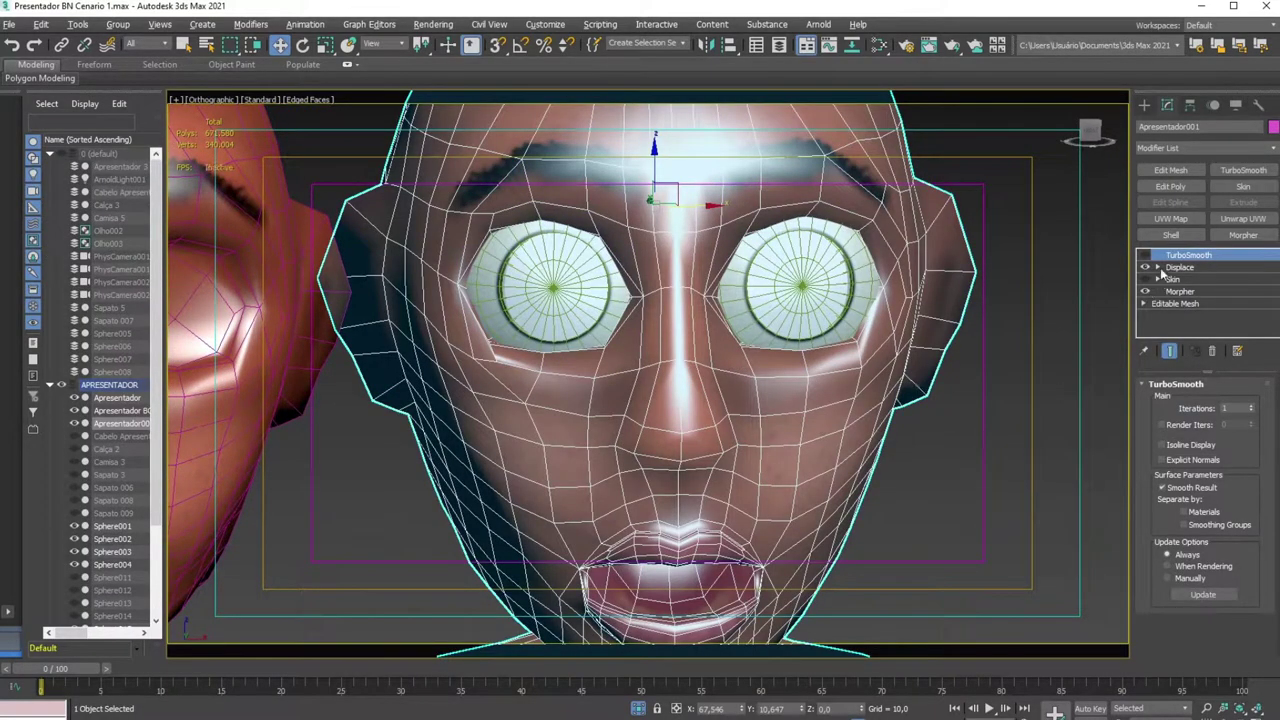
left_click(1211, 352)
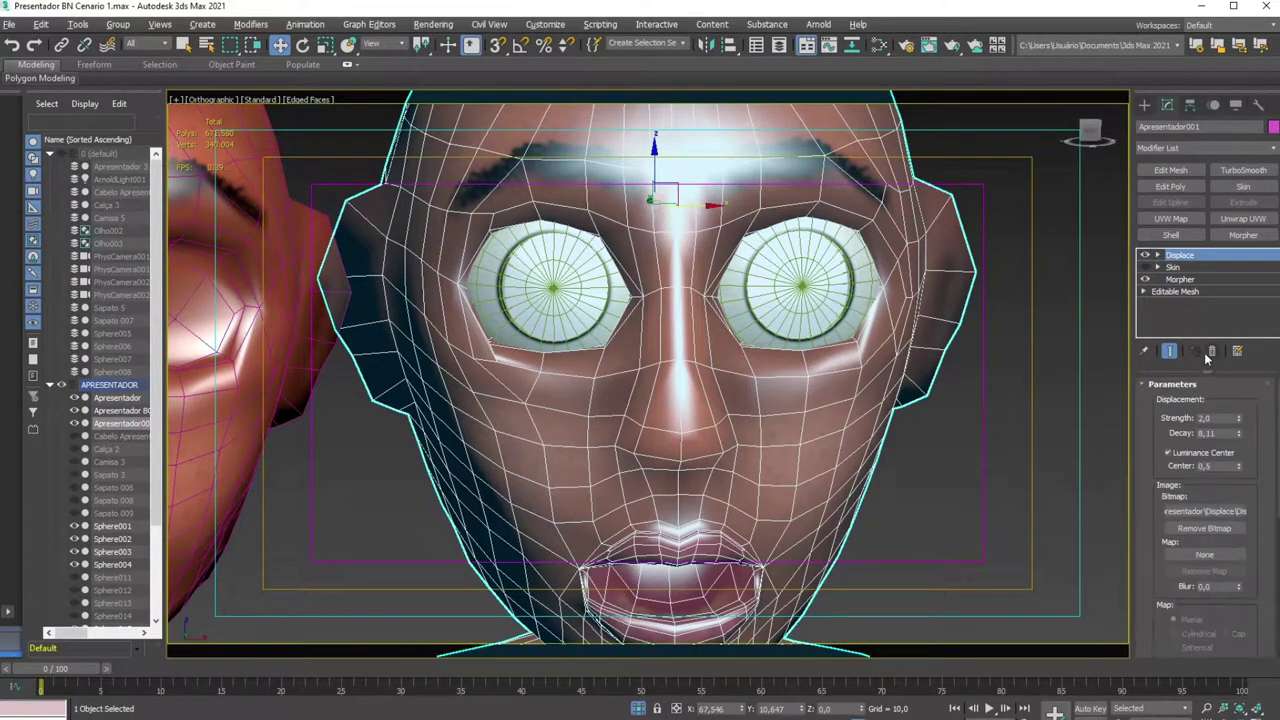
left_click(1170, 171)
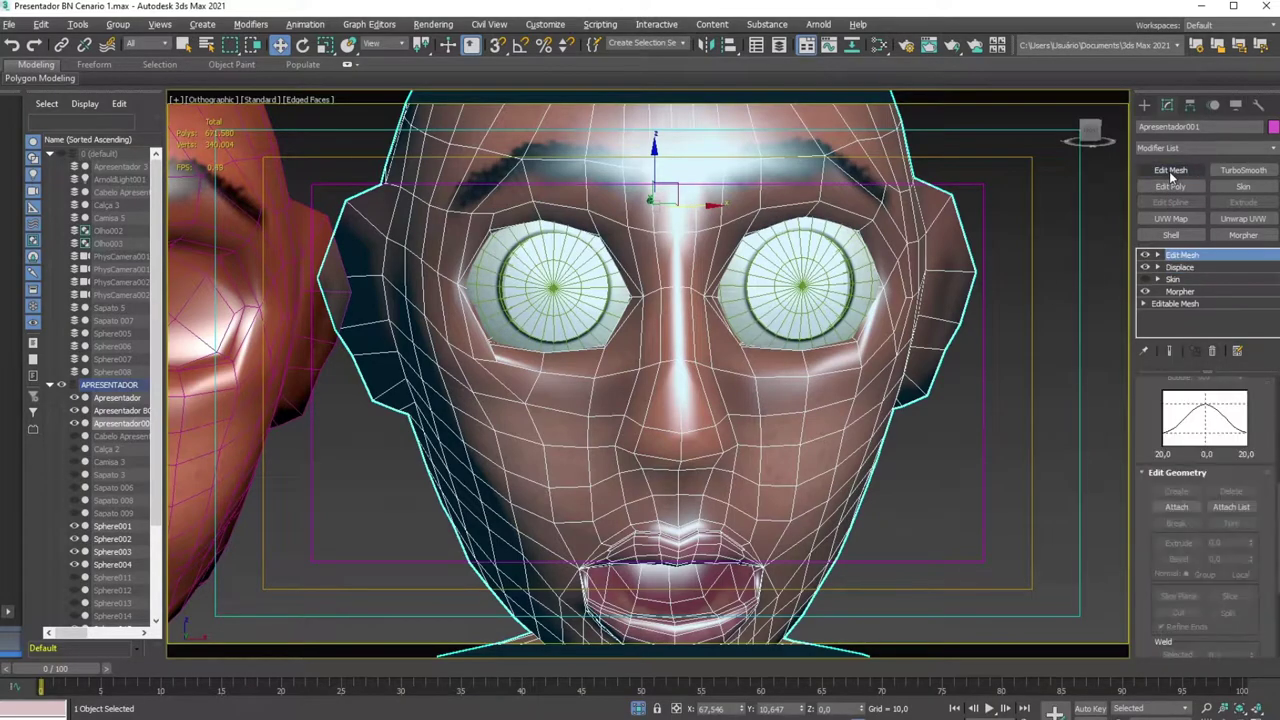
left_click(1177, 291)
left_click(1211, 351)
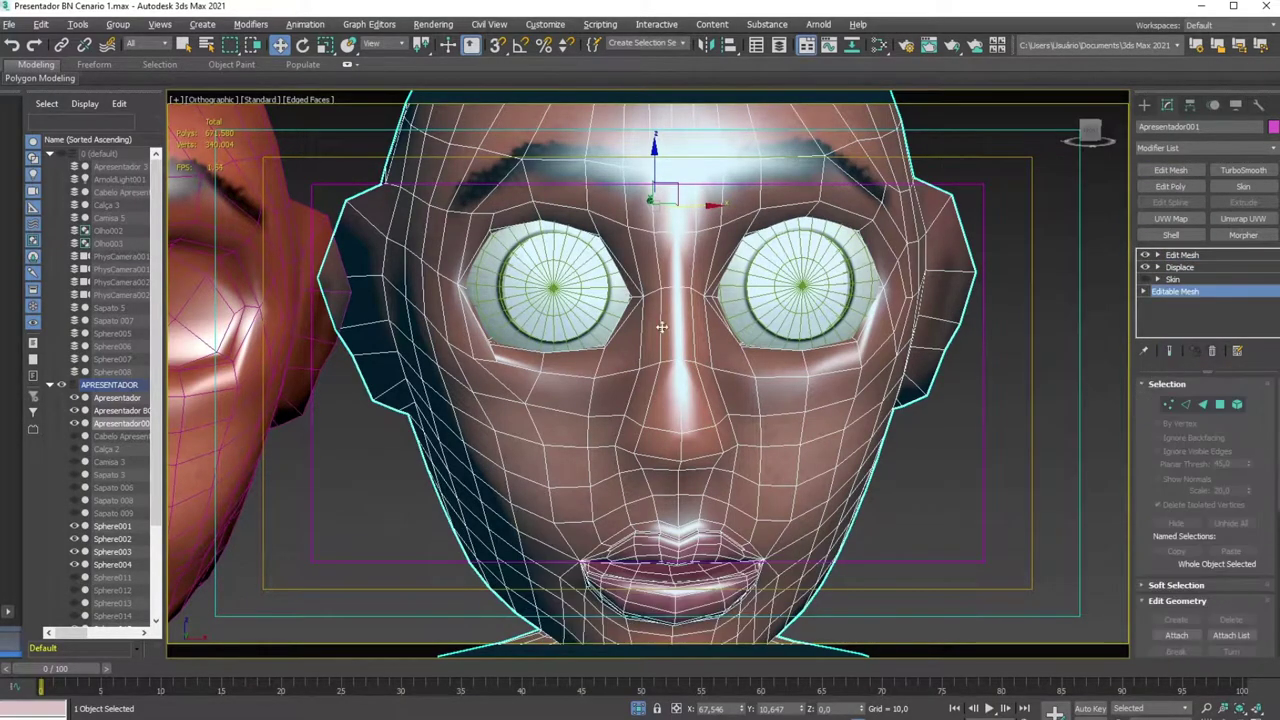
scroll(275, 305, "down", 2)
left_click(250, 300)
middle_click_drag(391, 363, 548, 340)
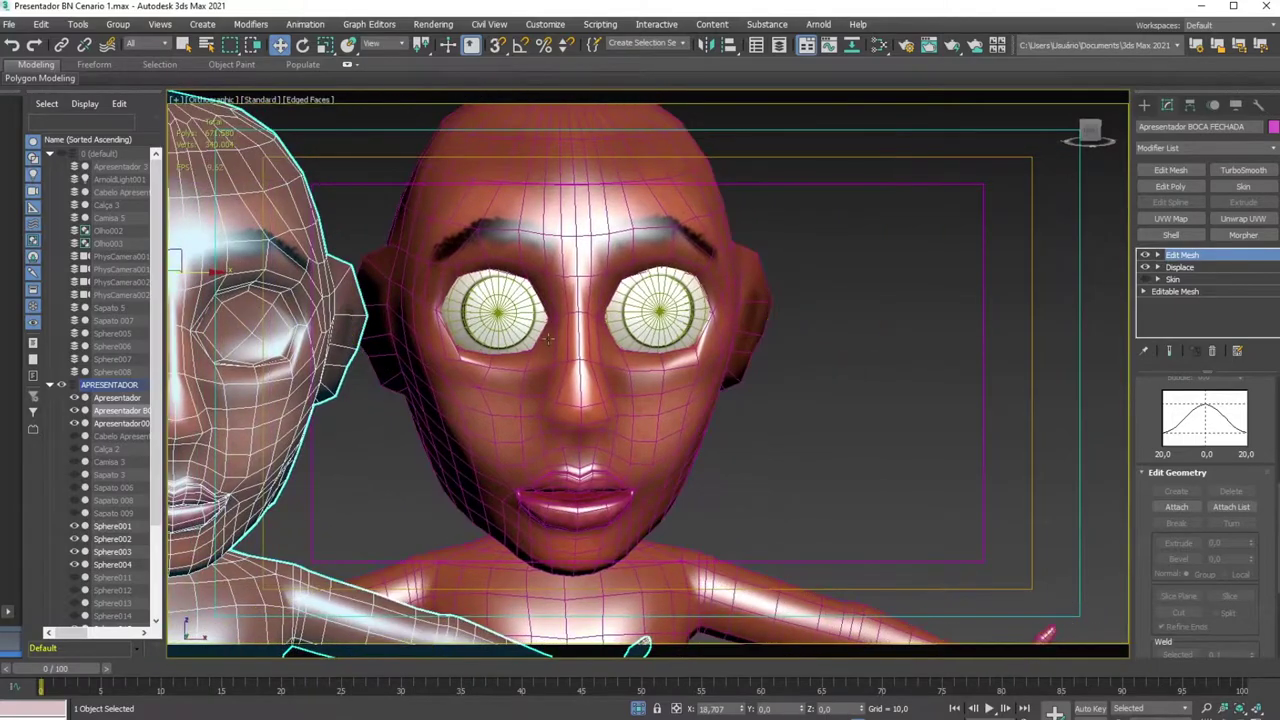
left_click(548, 340)
scroll(548, 340, "up", 3)
Enter Vertex mode on Apresentador001 and pick eyelid vertices, toggling wireframe to see the eyeballs
left_click(1158, 256)
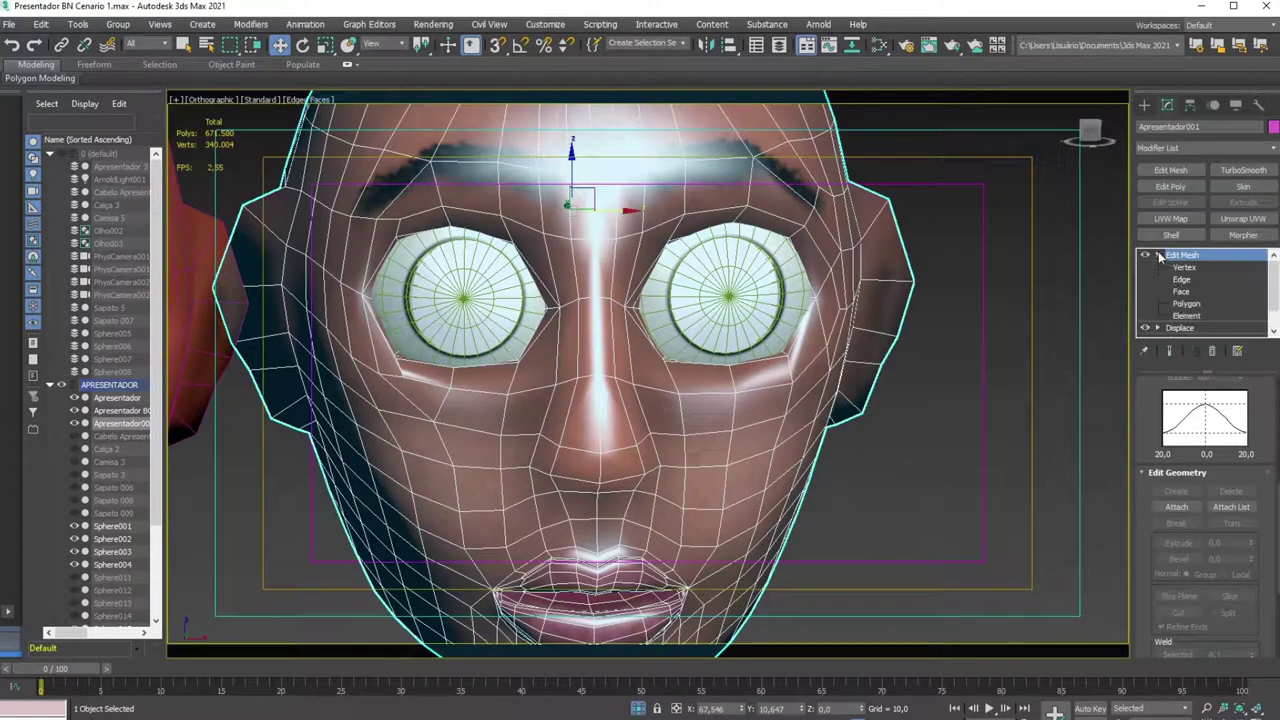
left_click(1184, 268)
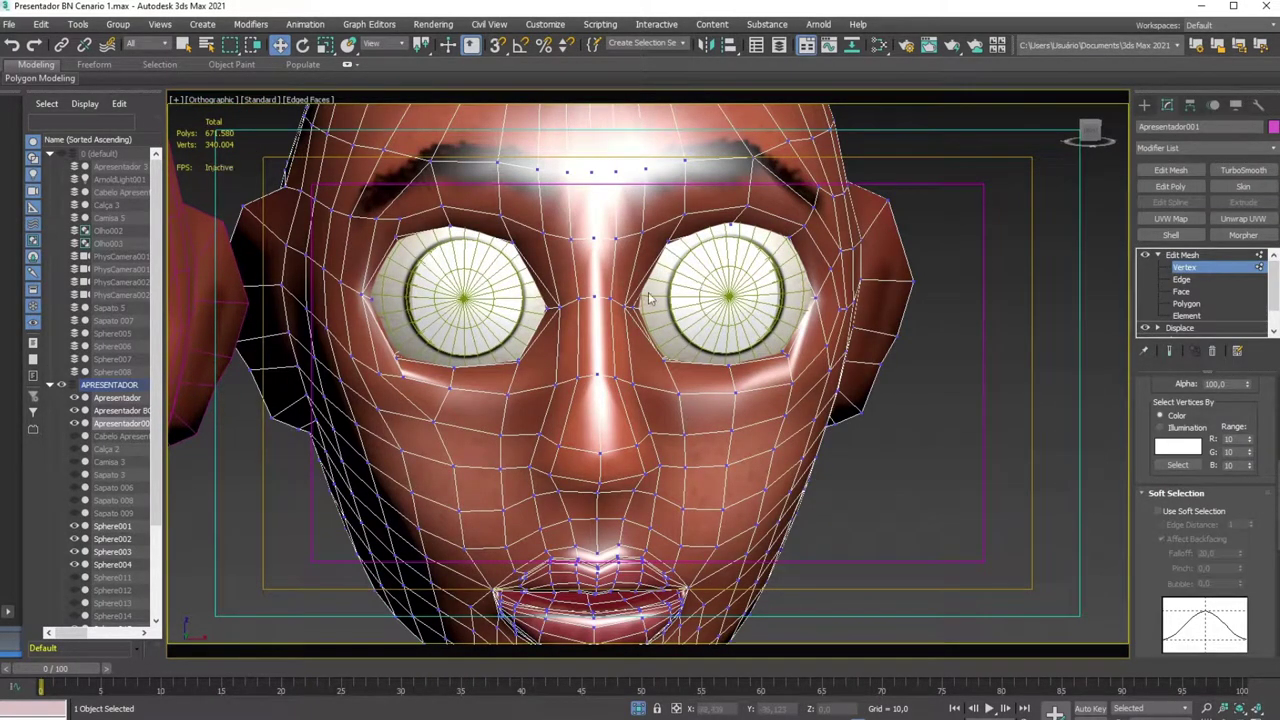
scroll(537, 287, "up", 2)
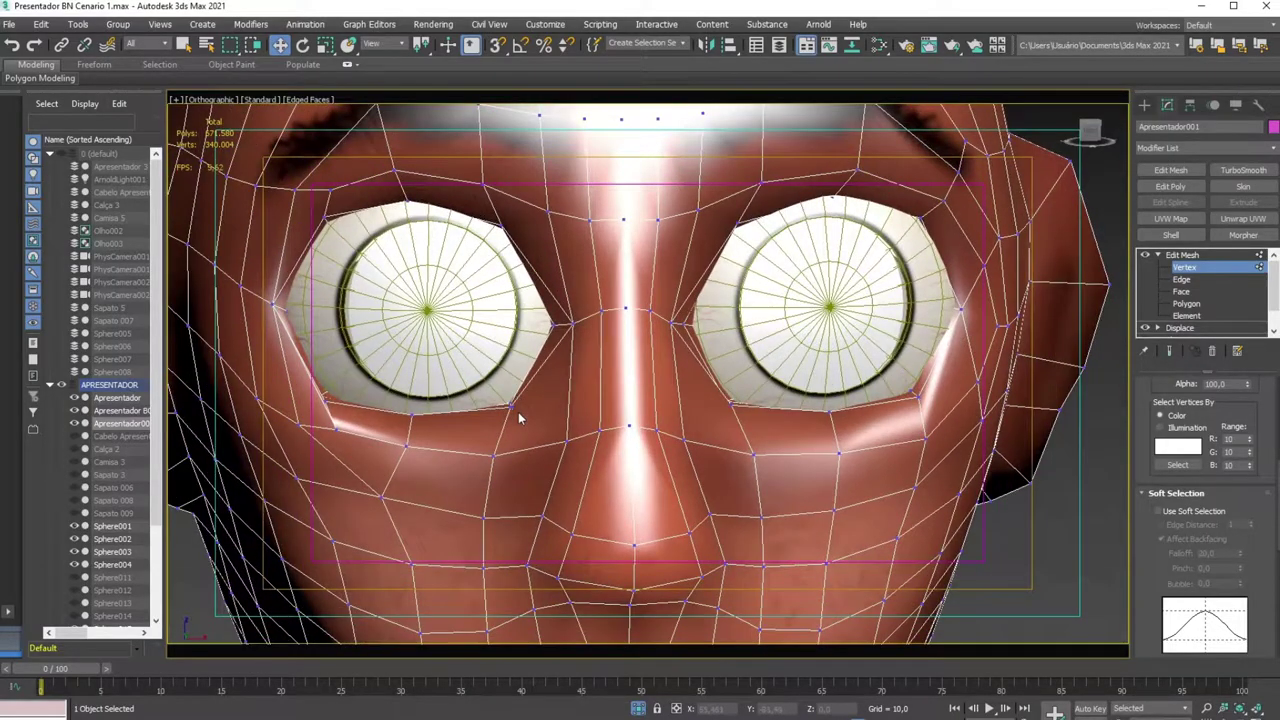
mouse_move(518, 412)
middle_mouse_down("alt")
mouse_move(781, 427)
mouse_move(831, 294)
mouse_move(729, 297)
mouse_move(686, 320)
mouse_move(491, 240)
mouse_move(1035, 240)
mouse_move(757, 214)
mouse_move(808, 266)
mouse_move(735, 350)
mouse_move(940, 375)
mouse_move(700, 400)
mouse_move(669, 432)
mouse_move(498, 455)
middle_mouse_up("alt")
key("F3")
key("F3")
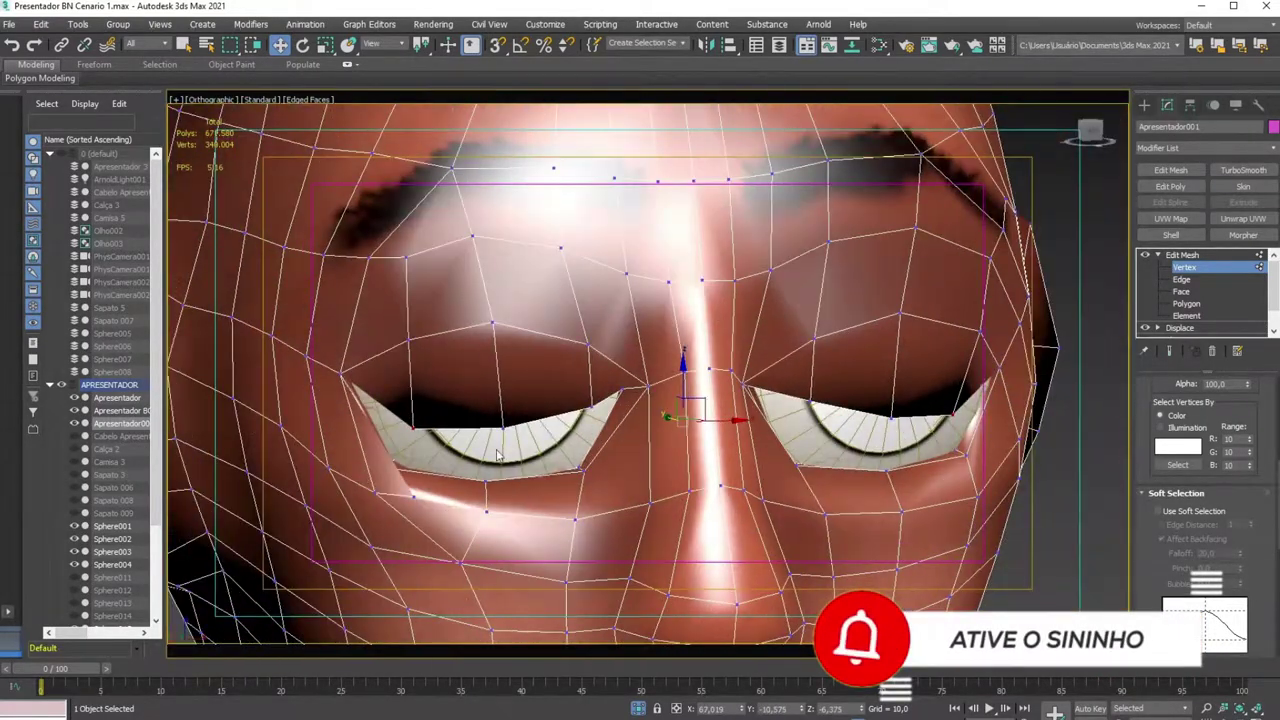
middle_click_drag(604, 358, 675, 313, "alt")
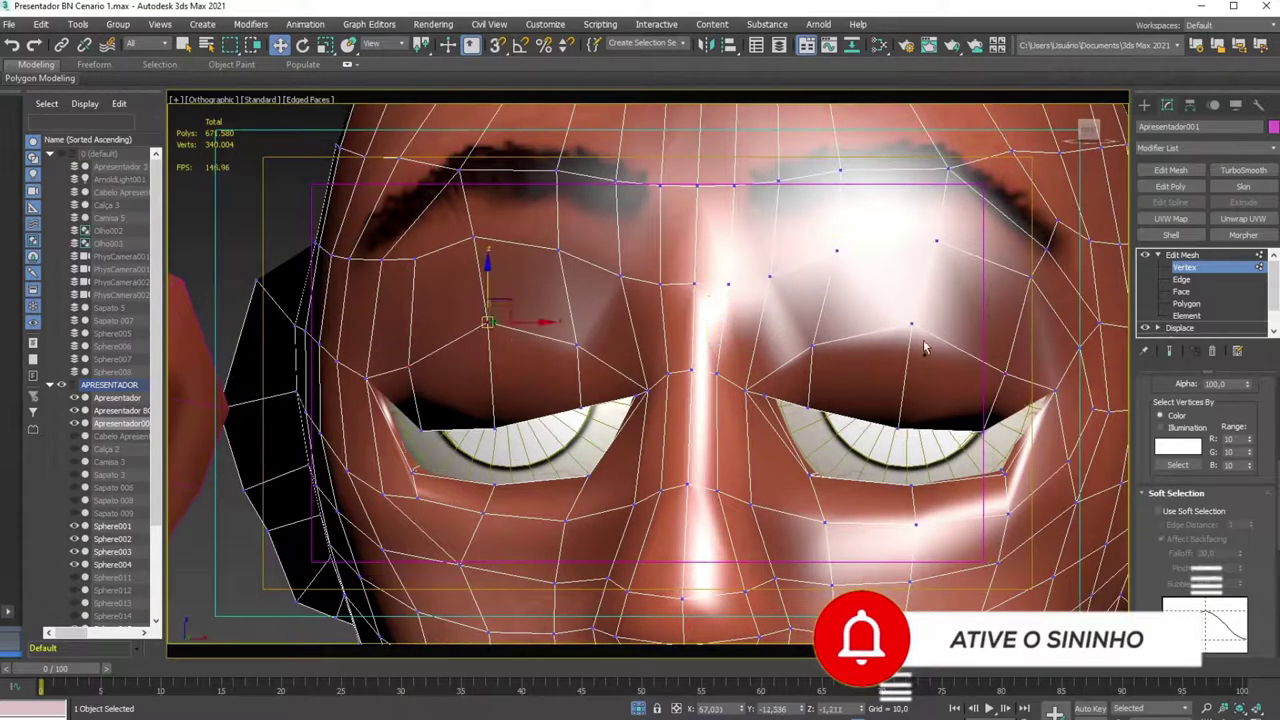
left_click(691, 371)
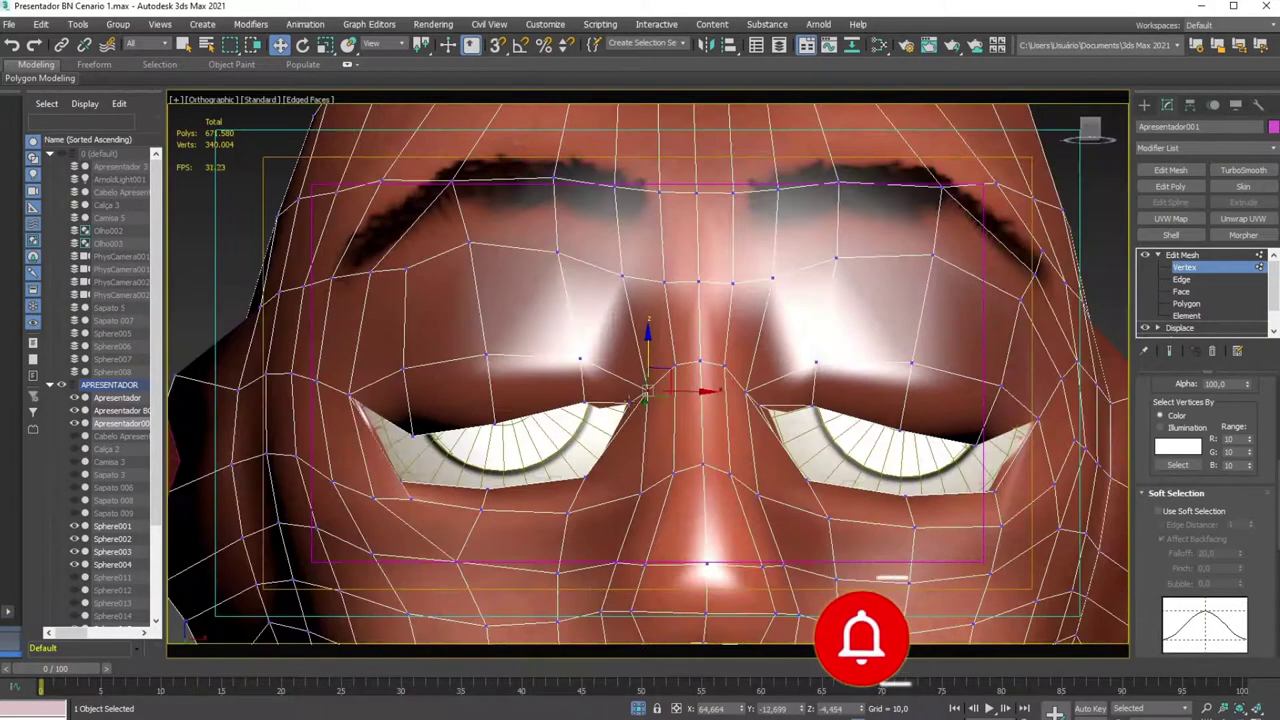
mouse_move(691, 371)
middle_mouse_down("alt")
mouse_move(703, 365)
mouse_move(675, 410)
mouse_move(514, 527)
mouse_move(625, 492)
mouse_move(452, 474)
mouse_move(582, 506)
middle_mouse_up("alt")
key("F3")
key("F3")
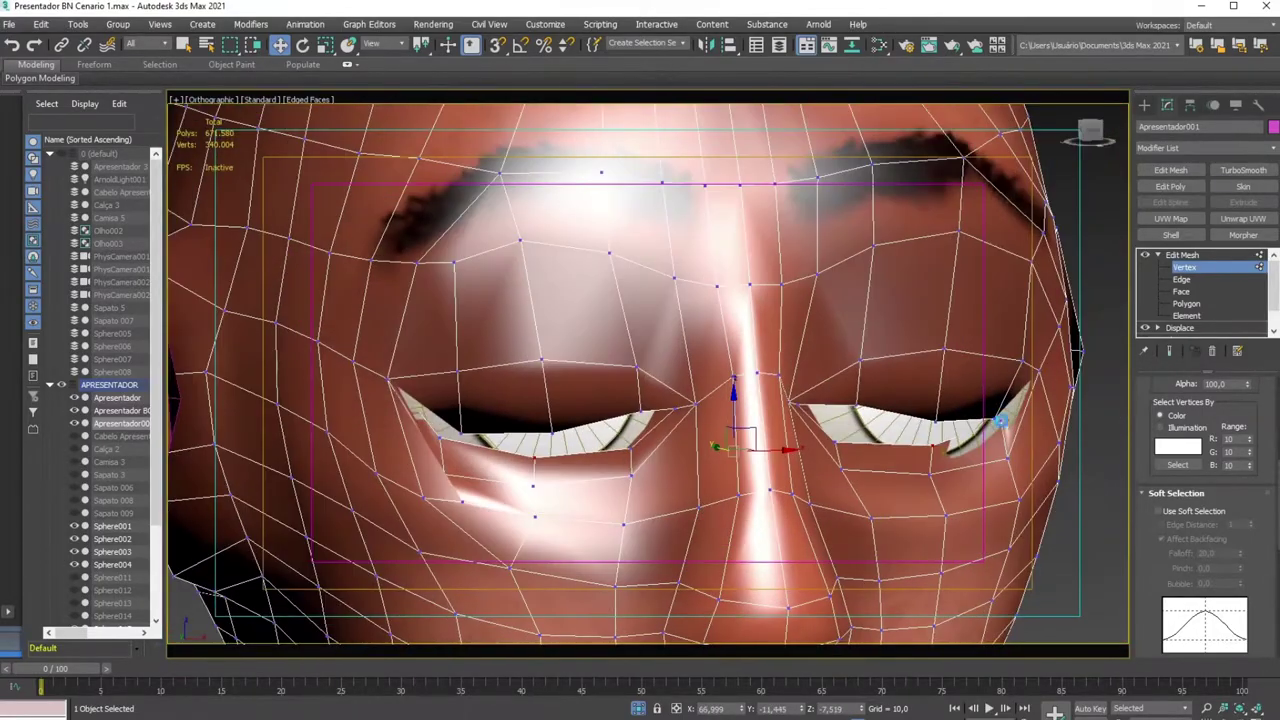
Lower the upper eyelid vertices over the eyeballs to close the eyes, fine-tuning their height
left_click(1000, 422)
middle_click_drag(1000, 422, 975, 420, "alt")
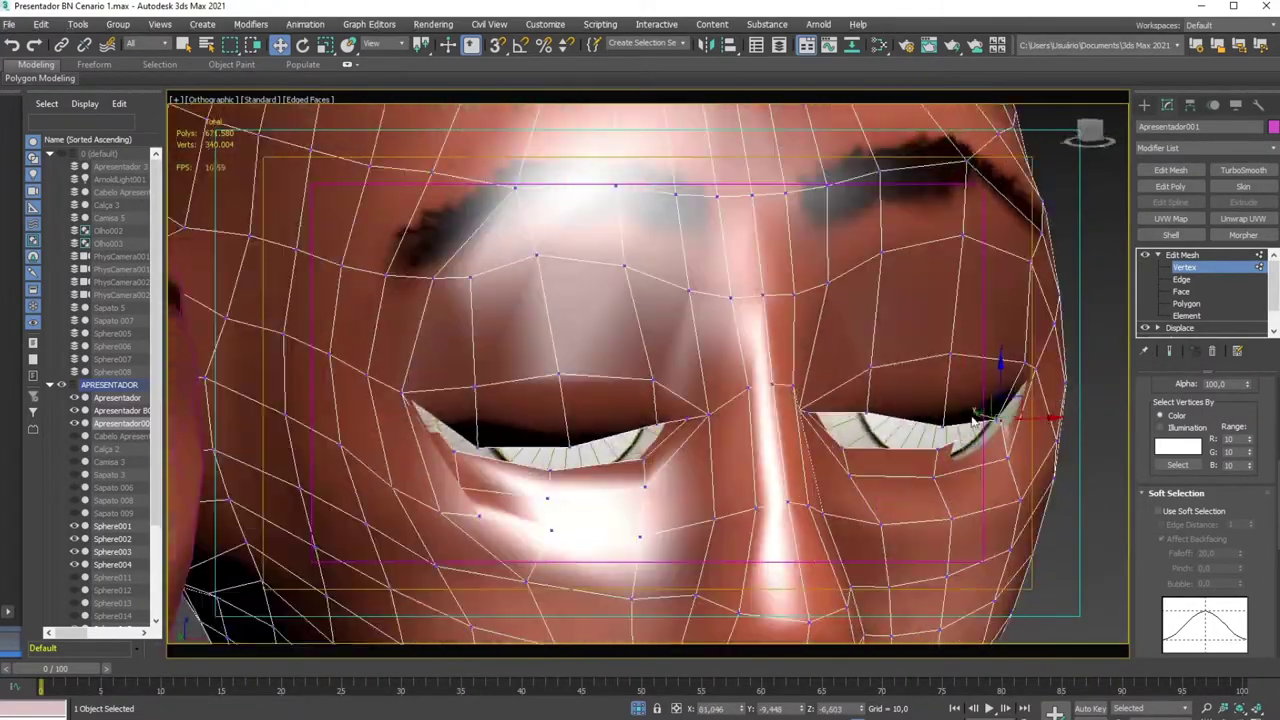
key("F3")
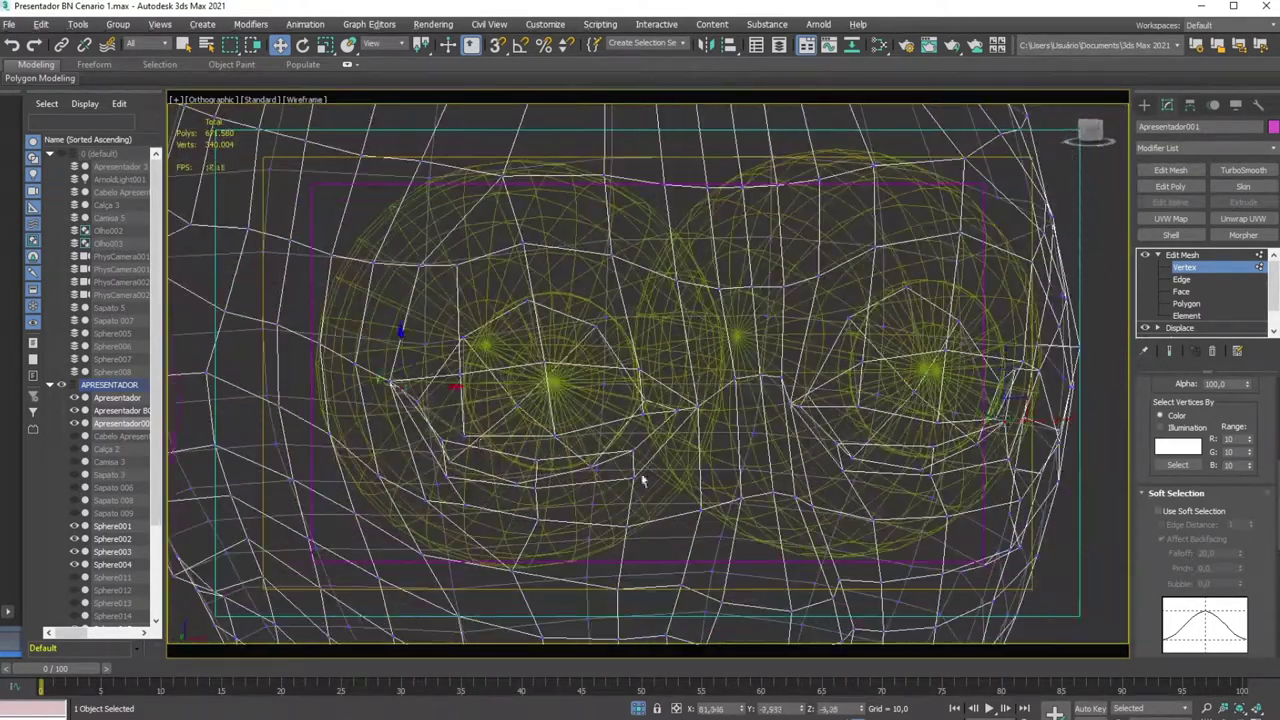
middle_click_drag(1032, 408, 1010, 415, "alt")
key("F3")
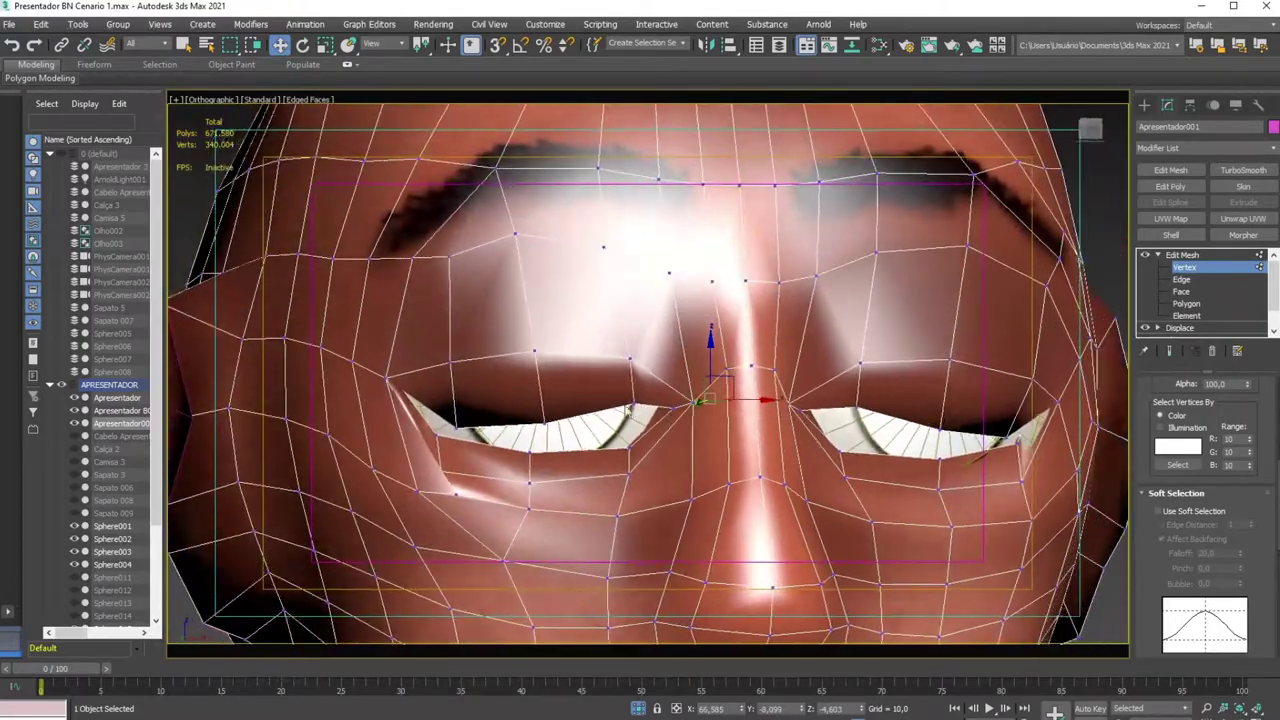
left_click_drag(748, 370, 940, 443)
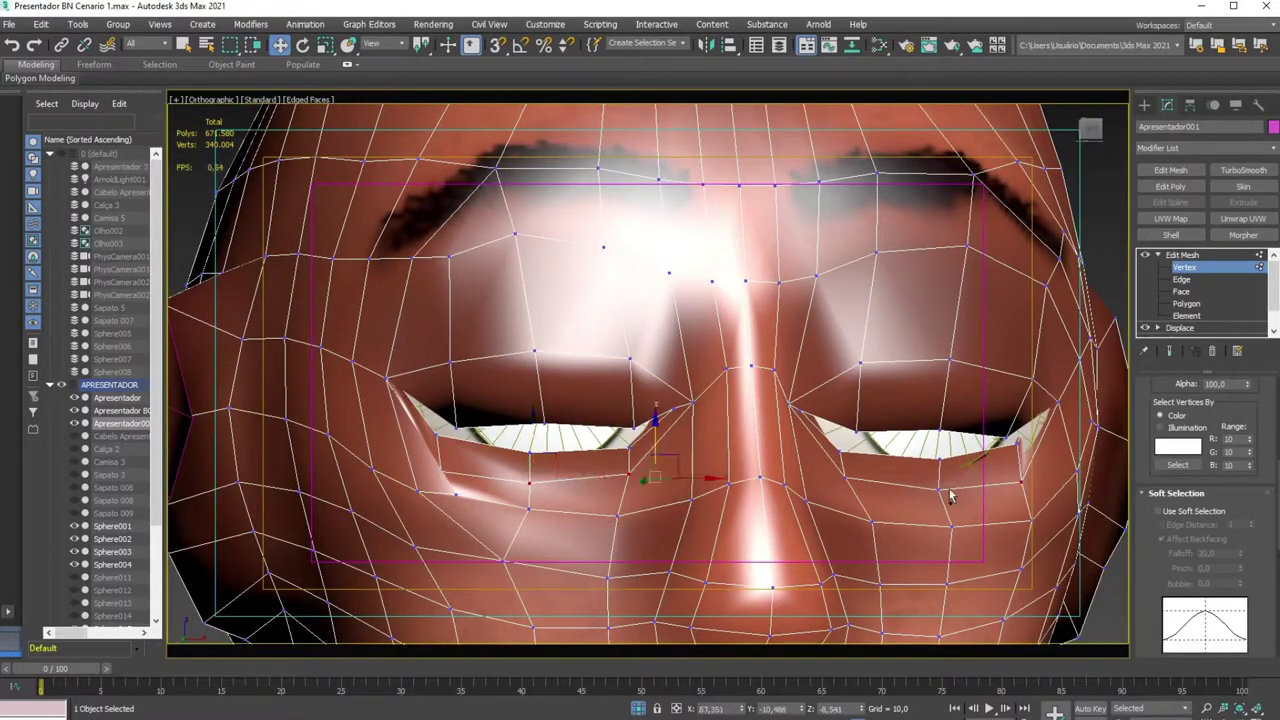
mouse_move(950, 497)
middle_mouse_down("alt")
mouse_move(860, 540)
mouse_move(886, 537)
mouse_move(940, 455)
middle_mouse_up("alt")
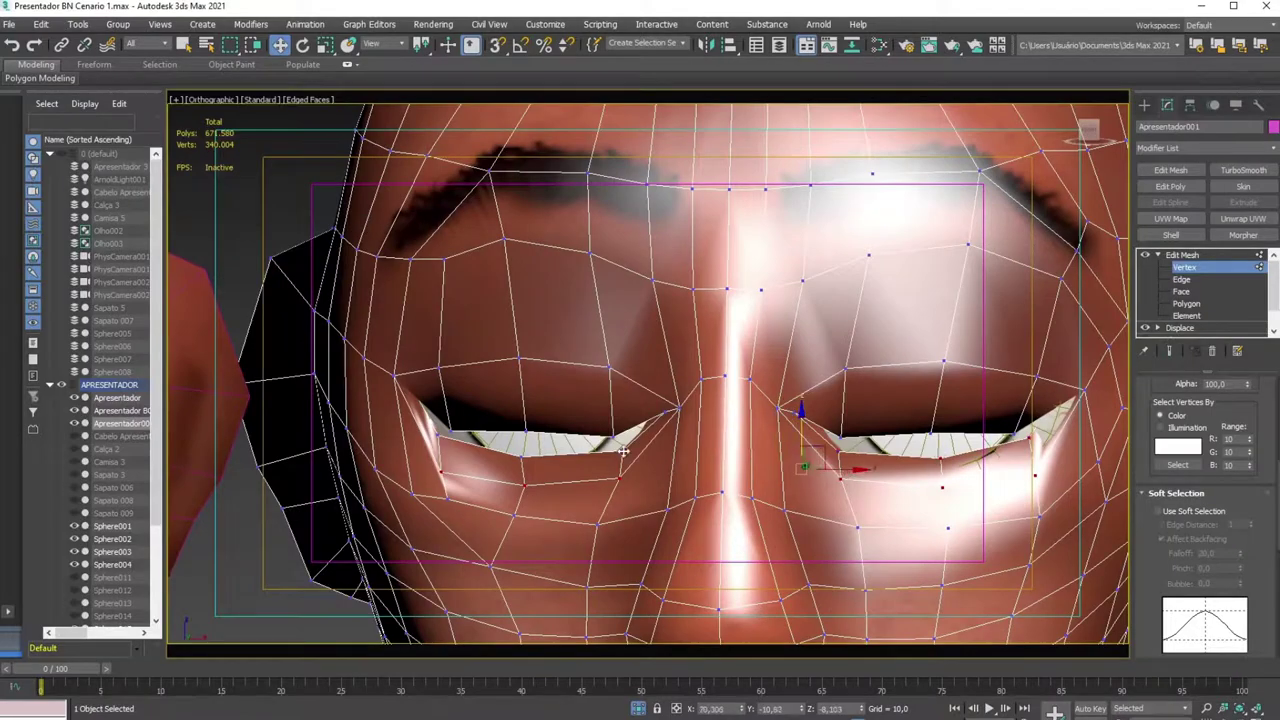
left_click_drag(735, 424, 735, 418)
mouse_move(735, 418)
middle_mouse_down("alt")
mouse_move(947, 445)
mouse_move(900, 450)
mouse_move(1014, 371)
middle_mouse_up("alt")
key("r")
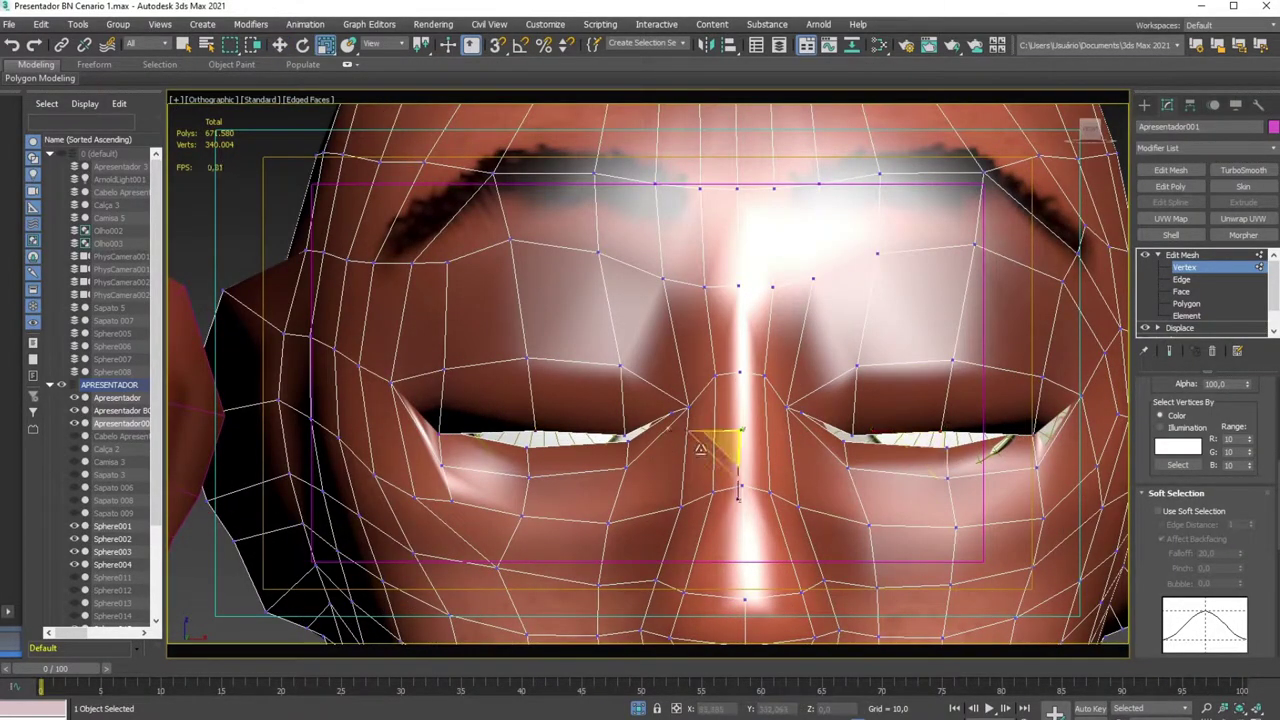
mouse_move(700, 449)
middle_mouse_down("alt")
mouse_move(747, 448)
mouse_move(663, 428)
mouse_move(743, 483)
mouse_move(851, 372)
mouse_move(1093, 518)
mouse_move(783, 467)
mouse_move(563, 526)
mouse_move(646, 491)
mouse_move(731, 509)
mouse_move(665, 481)
middle_mouse_up("alt")
right_click(663, 428)
left_click(714, 443)
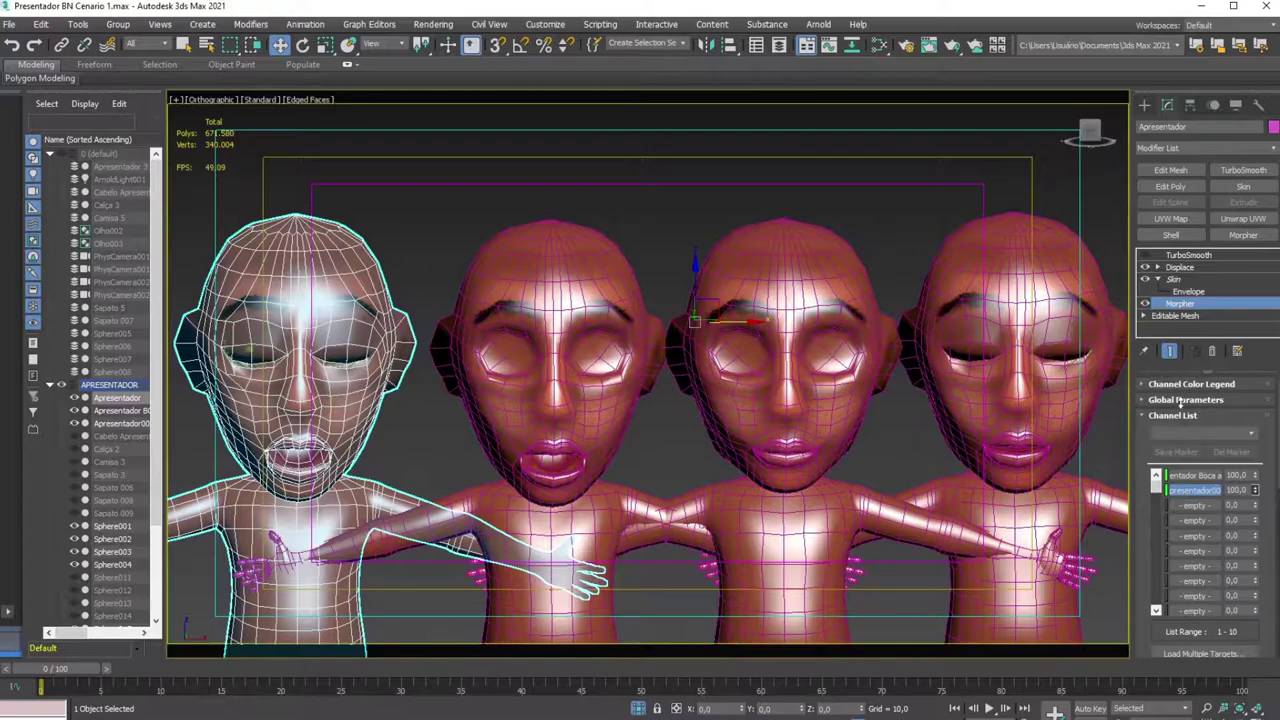
Select the cloned head, enter Vertex mode and orbit to inspect it, then switch to front view
left_click(1057, 350)
key("z")
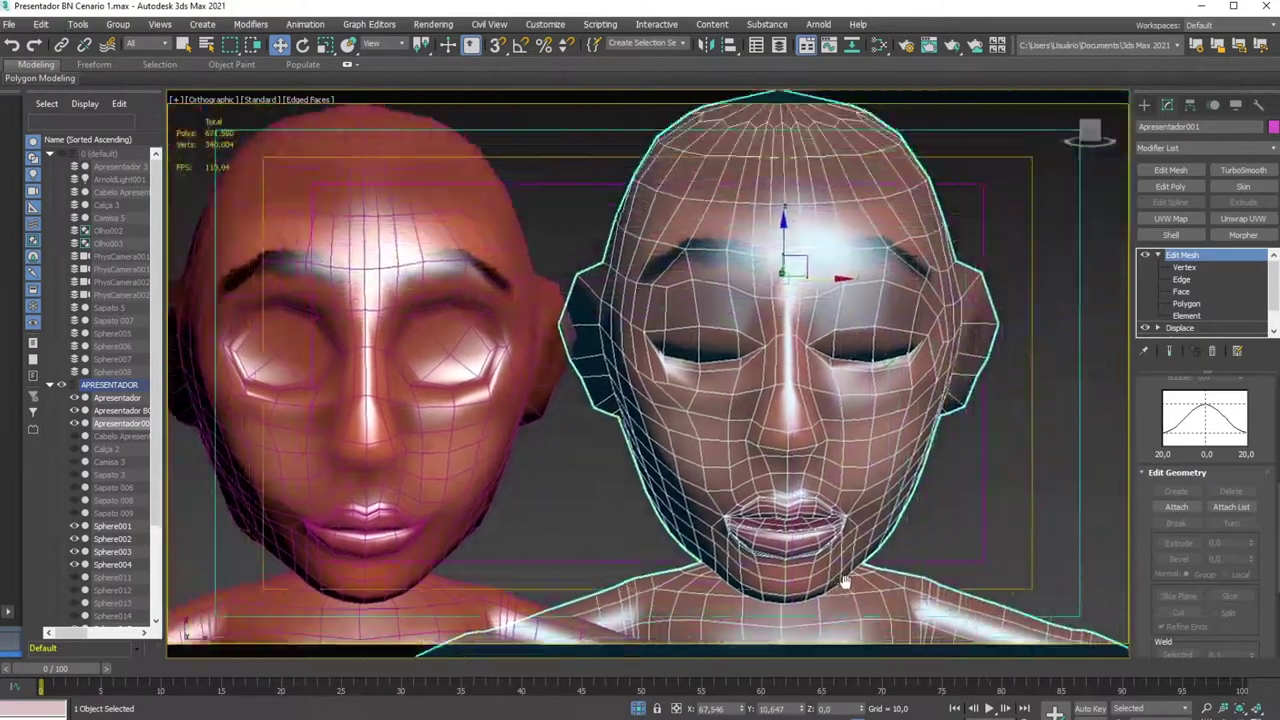
left_click(1186, 268)
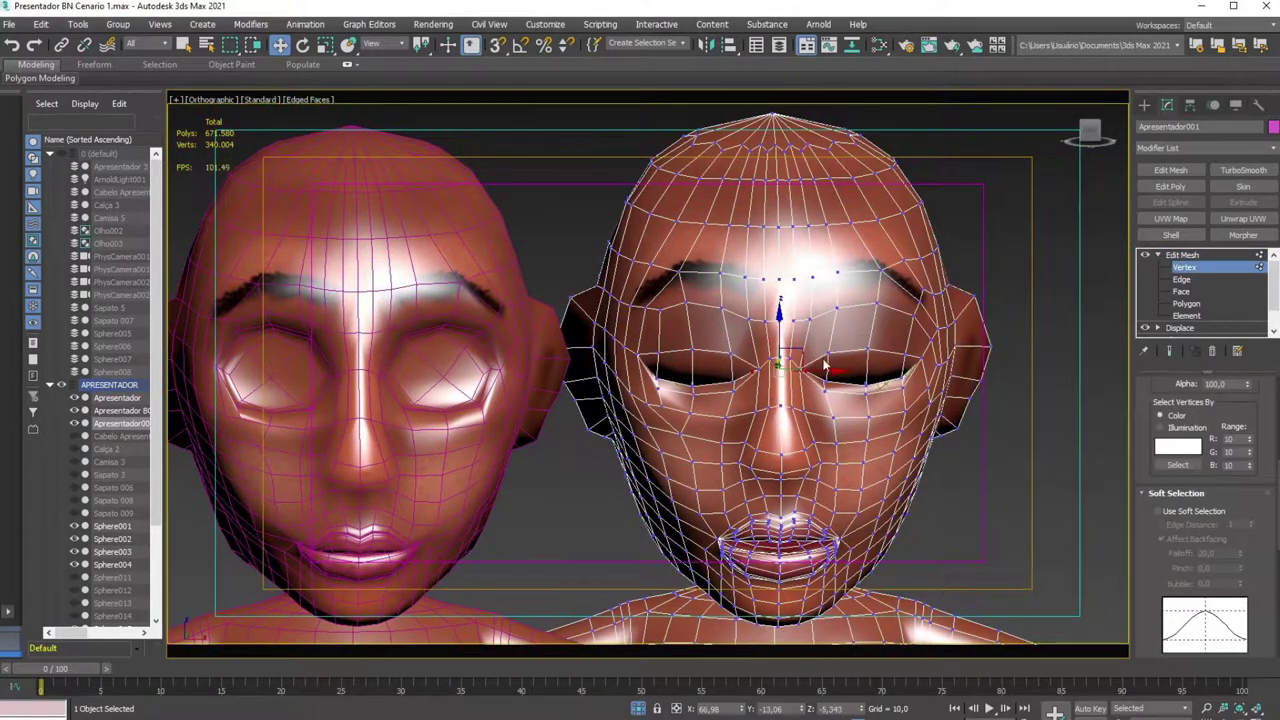
mouse_move(700, 420)
middle_mouse_down("alt")
mouse_move(738, 458)
mouse_move(660, 447)
mouse_move(461, 255)
middle_mouse_up("alt")
left_click(658, 422)
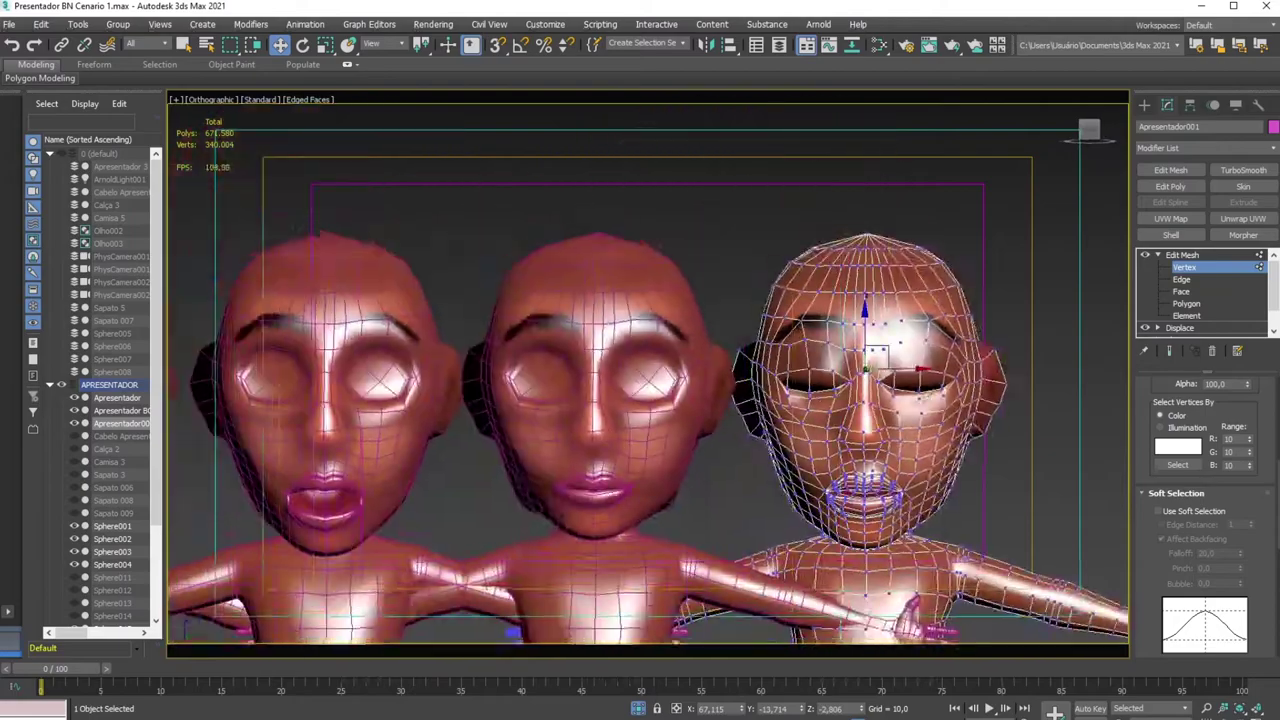
key("1")
Set Apresentador's closed-eyes Morpher channel to 100, then reselect the cloned head
left_click(461, 255)
mouse_move(1255, 490)
left_mouse_down()
mouse_move(1262, 516)
mouse_move(1265, 478)
left_mouse_up()
key("z")
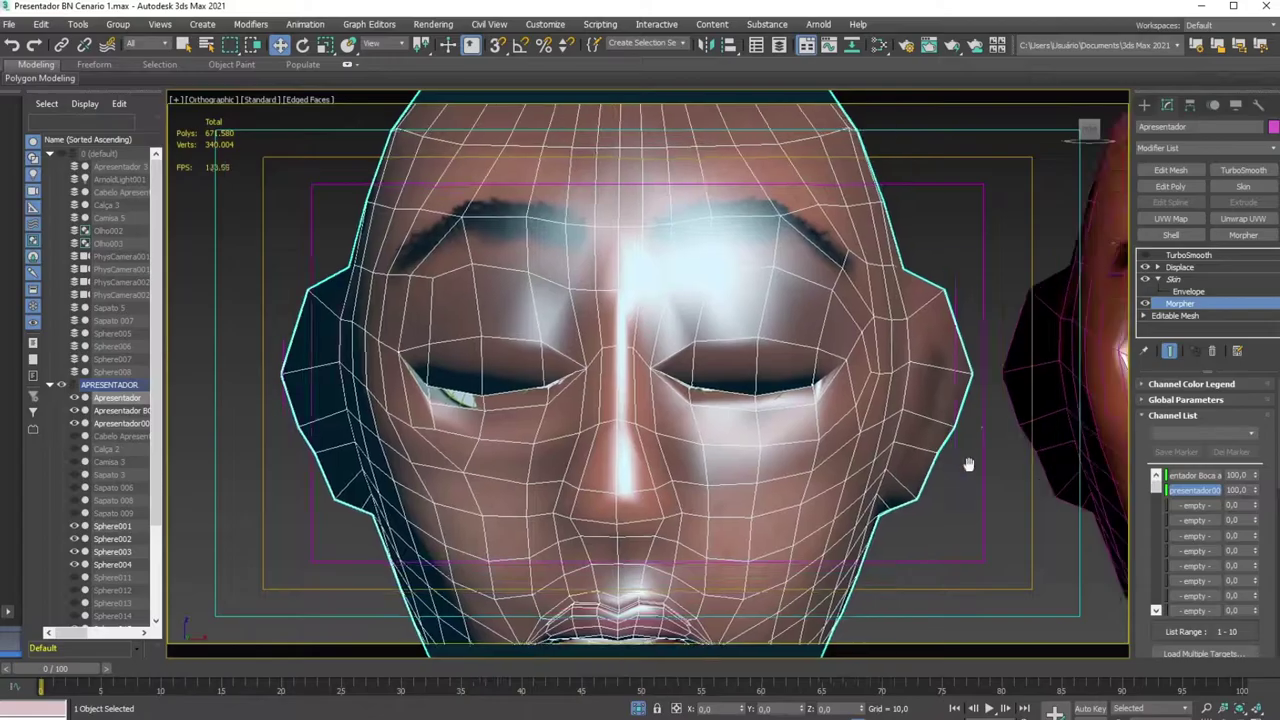
left_click(121, 423)
Nudge one eyelid vertex on the Apresentador001 clone slightly, then zoom out to show all four heads
left_click(1184, 267)
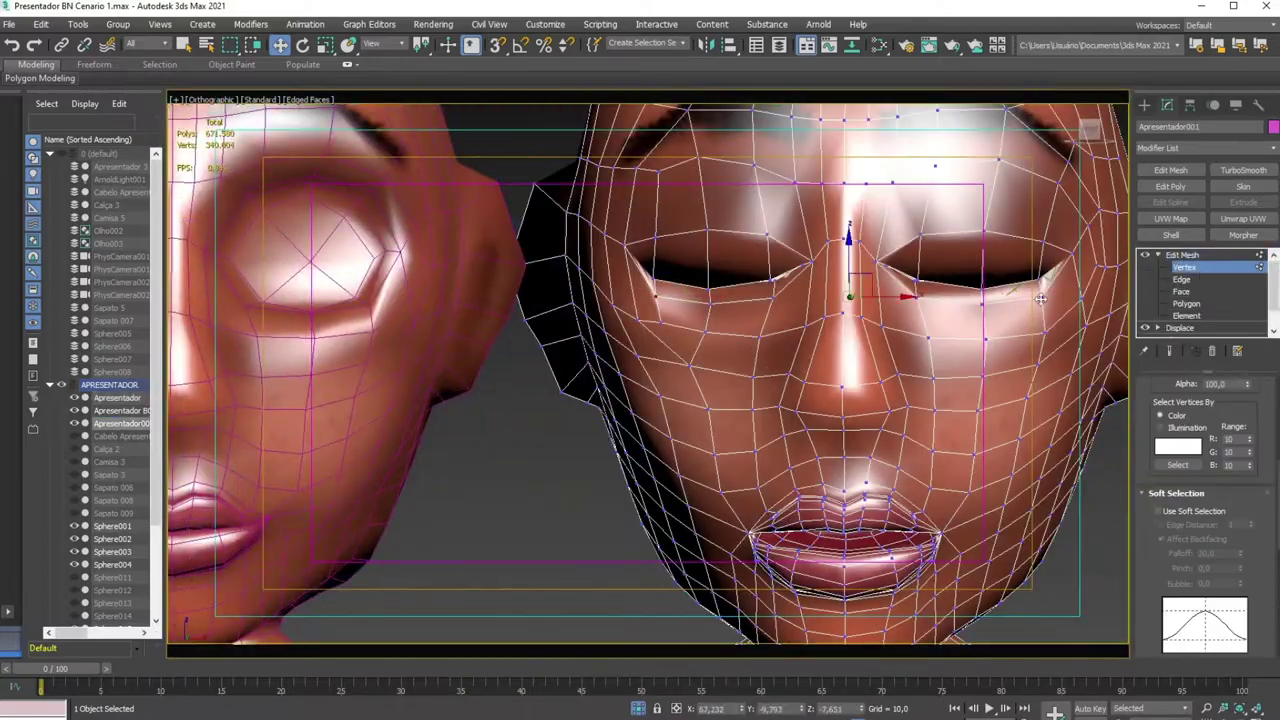
mouse_move(760, 300)
middle_mouse_down("alt")
mouse_move(690, 250)
mouse_move(808, 208)
mouse_move(918, 228)
middle_mouse_up("alt")
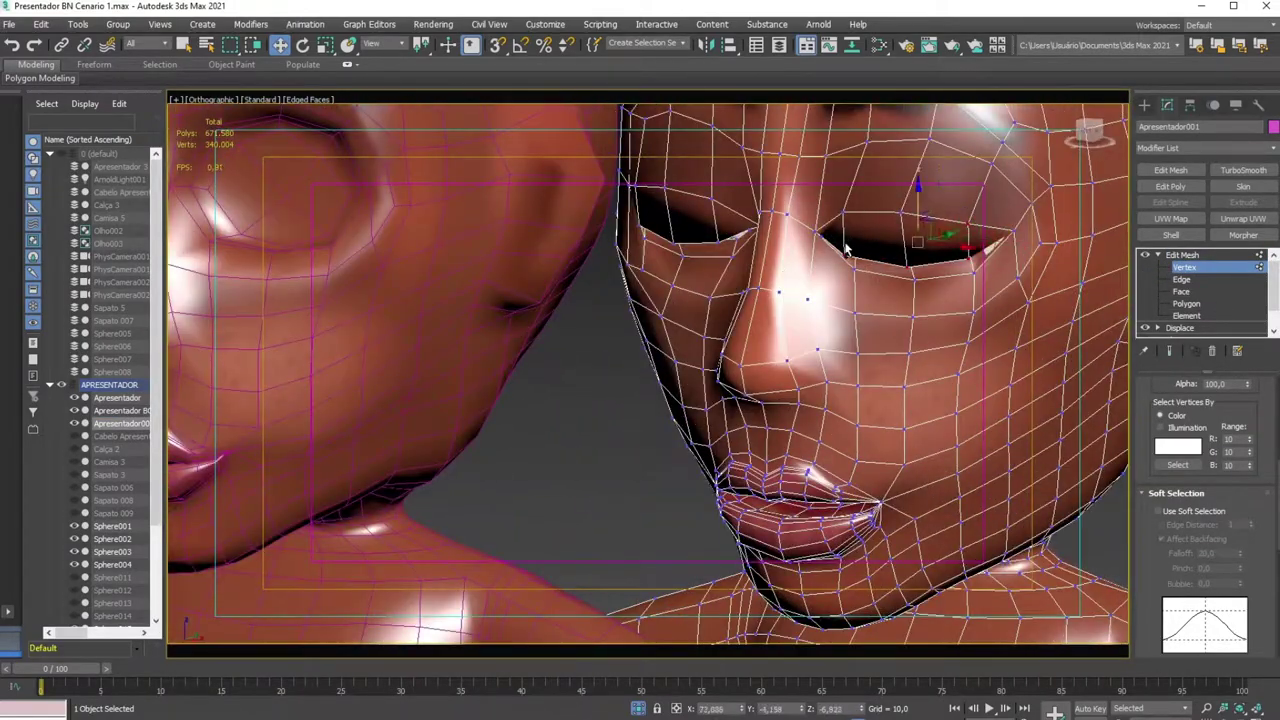
middle_click_drag(845, 209, 779, 246, "alt")
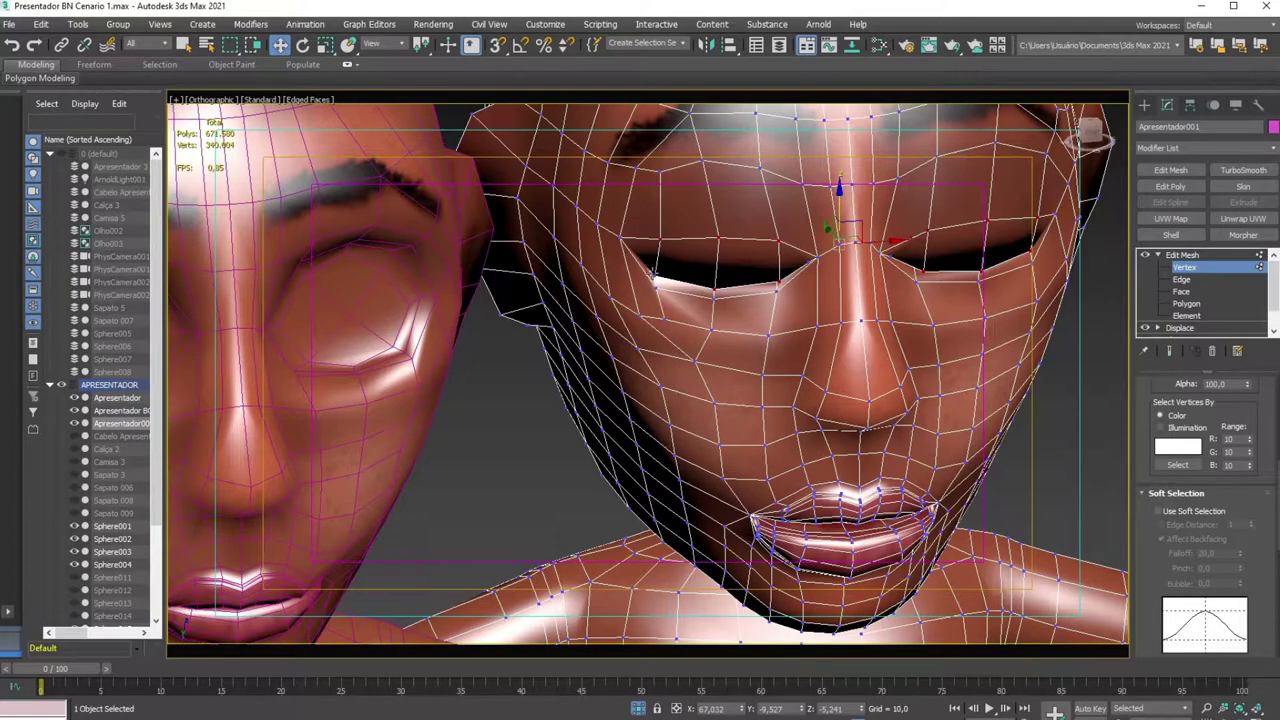
middle_click_drag(632, 312, 679, 318, "alt")
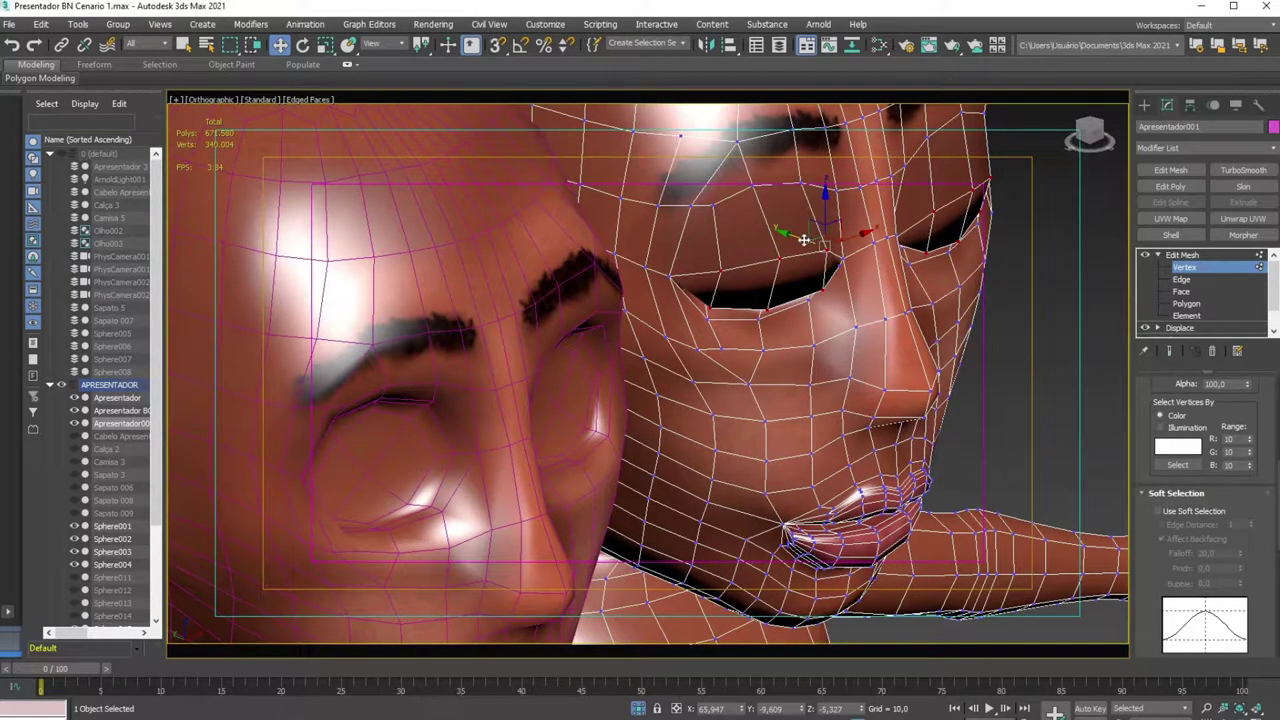
left_click_drag(804, 239, 829, 217)
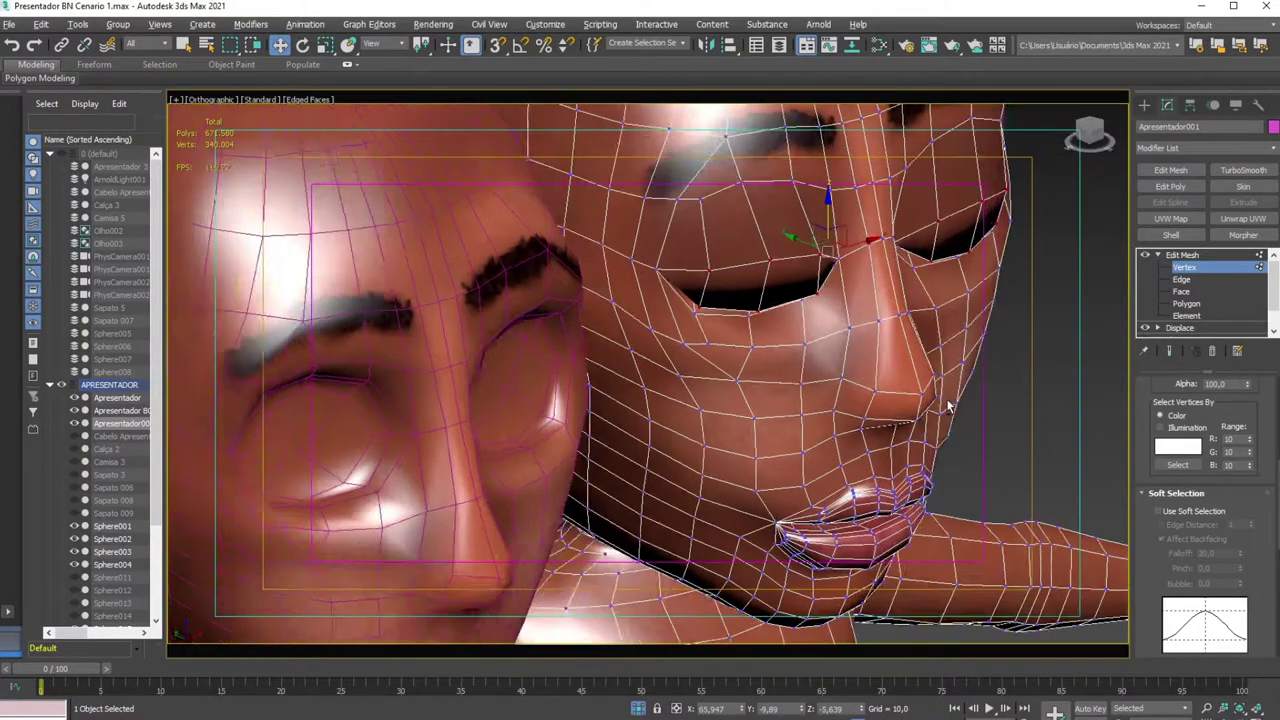
middle_click_drag(829, 217, 776, 597, "alt")
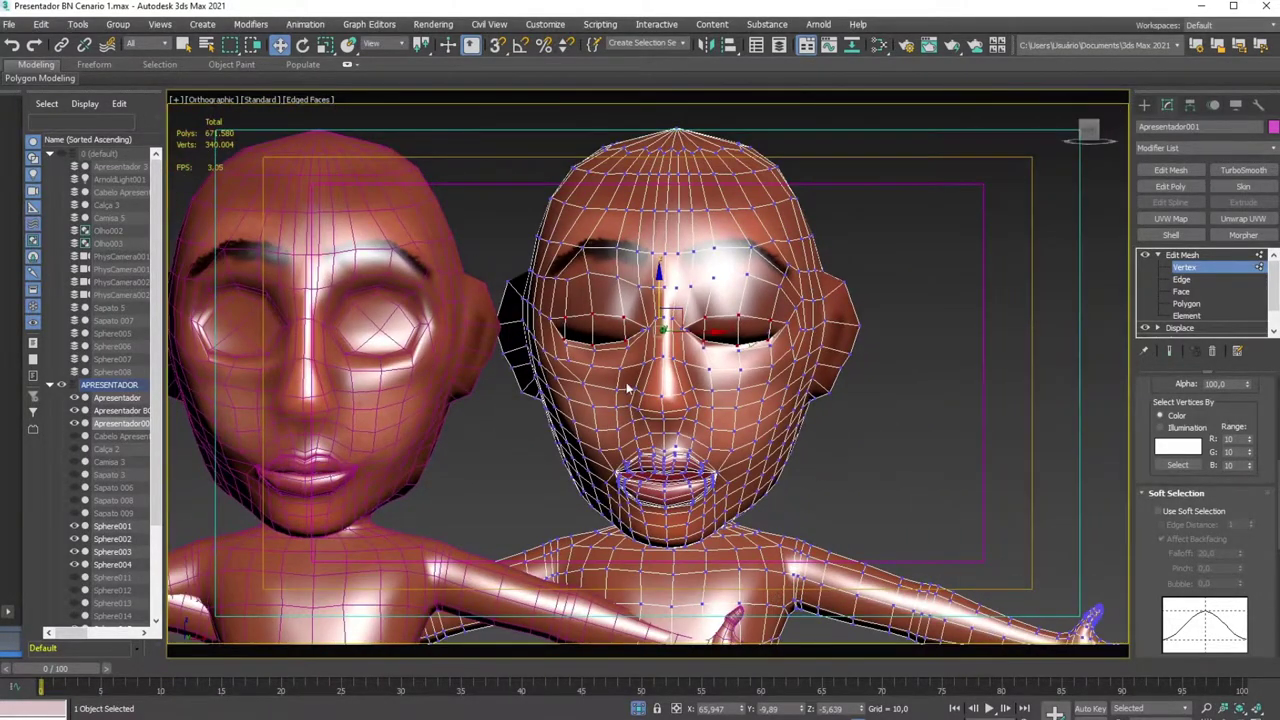
scroll(628, 389, "down", 3)
middle_click_drag(628, 389, 700, 420, "alt")
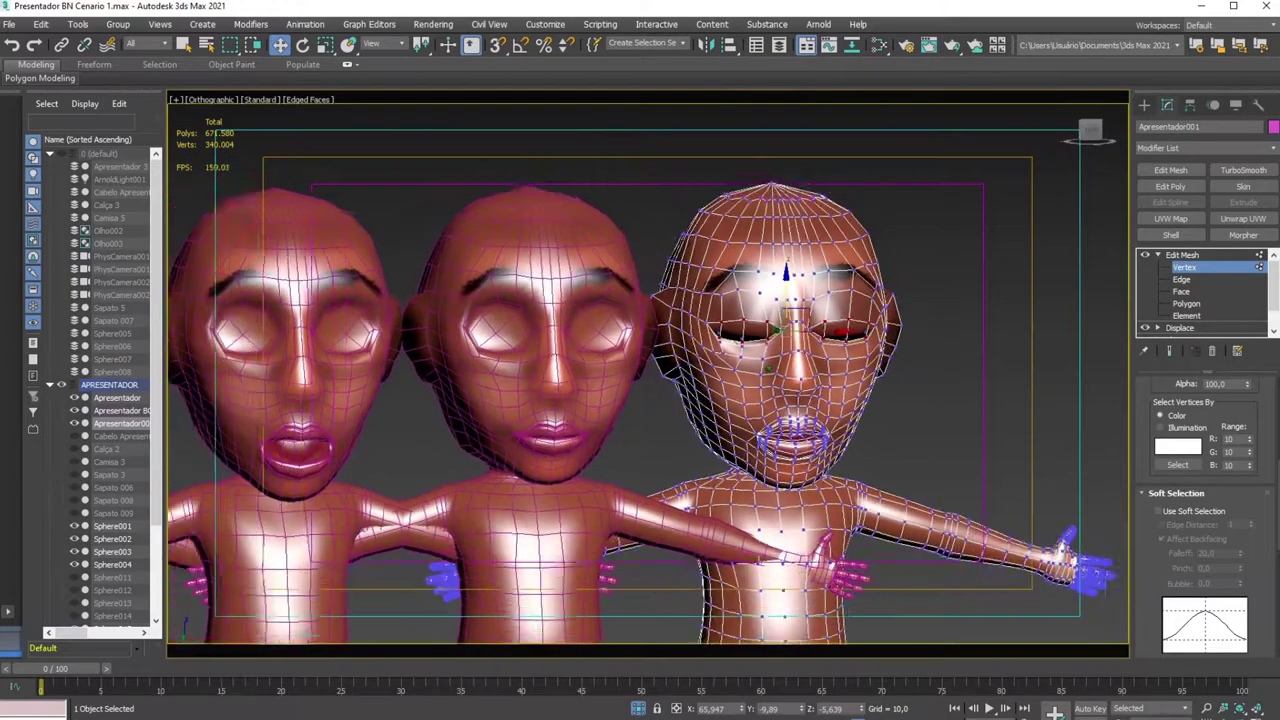
middle_click_drag(963, 300, 1123, 257)
Exit vertex editing, select Apresentador and load the second Morpher channel's target from the clone
left_click(1183, 268)
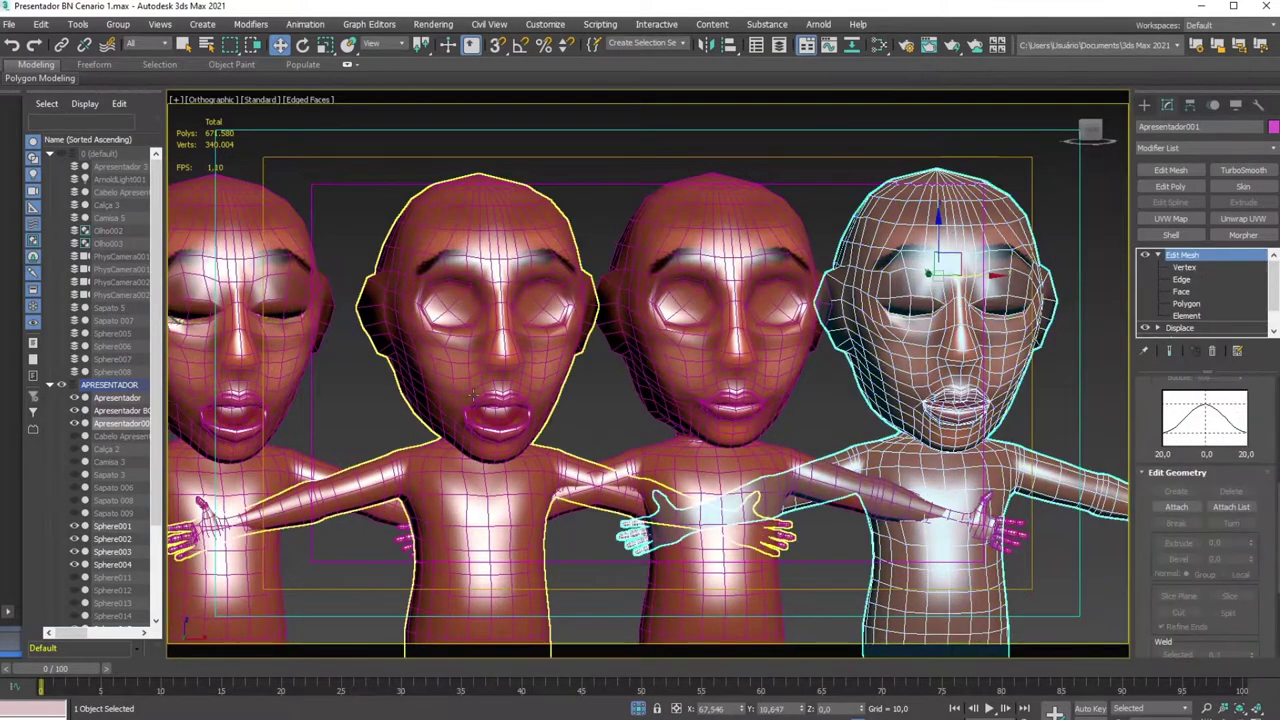
middle_click_drag(270, 350, 470, 352)
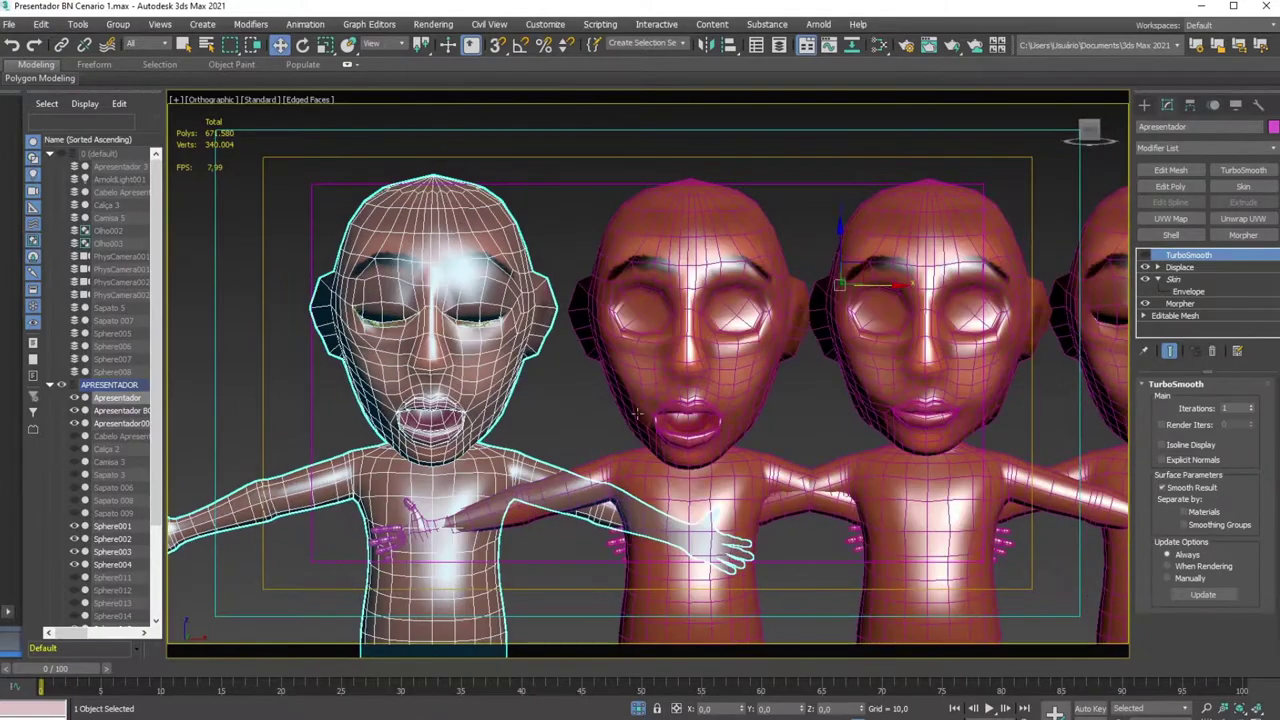
left_click(1203, 308)
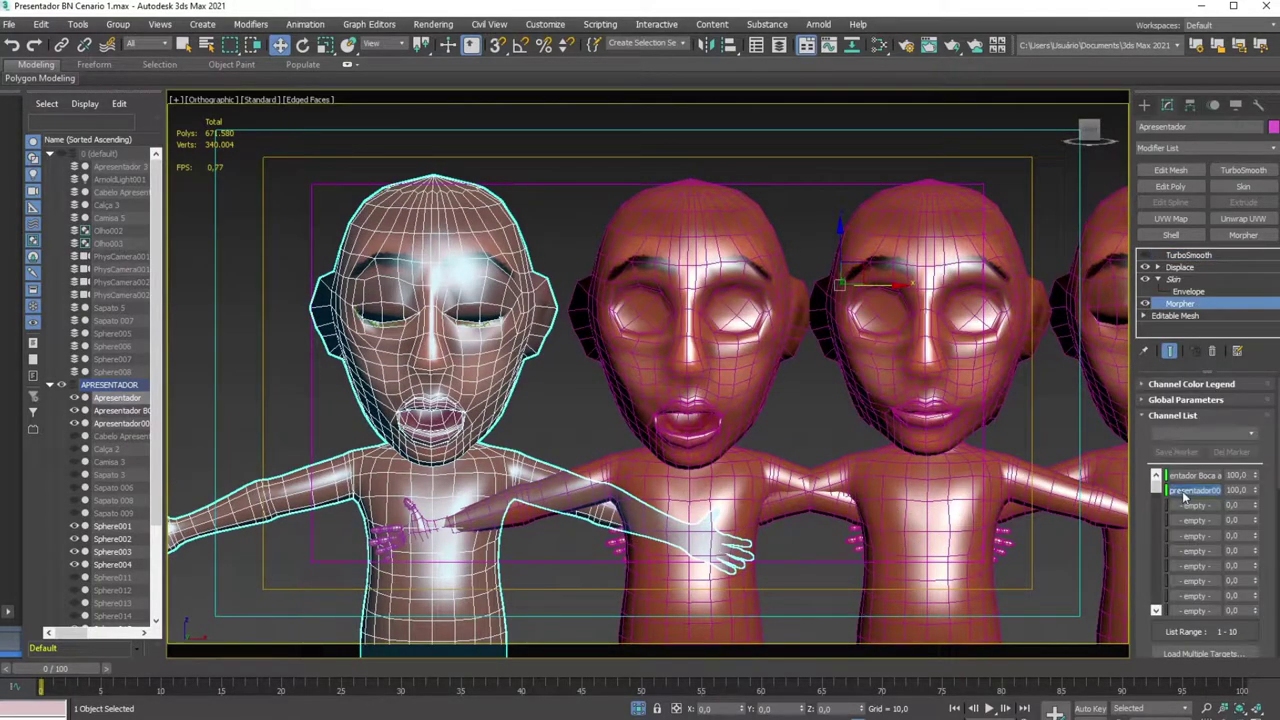
right_click(1186, 492)
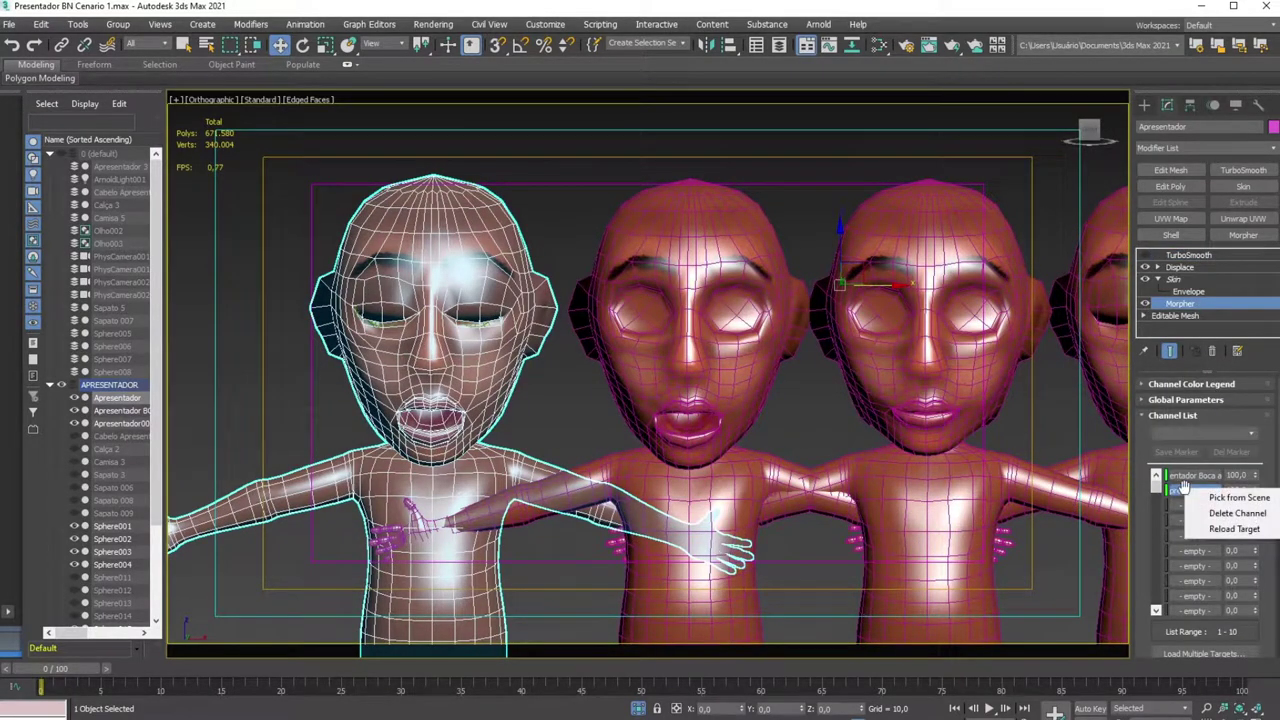
left_click(1214, 531)
Inspect the presenter's updated closed eyelids up close, then reselect the Apresentador001 clone
scroll(559, 351, "up", 2)
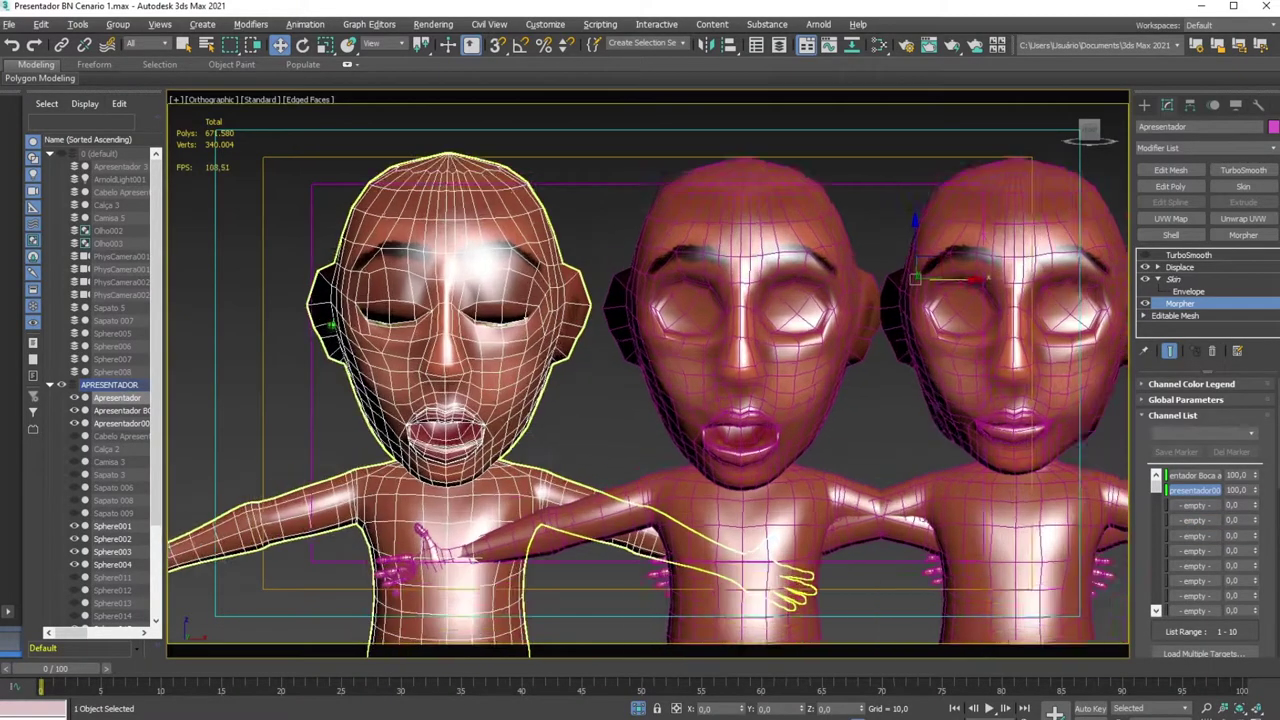
scroll(546, 374, "up", 5)
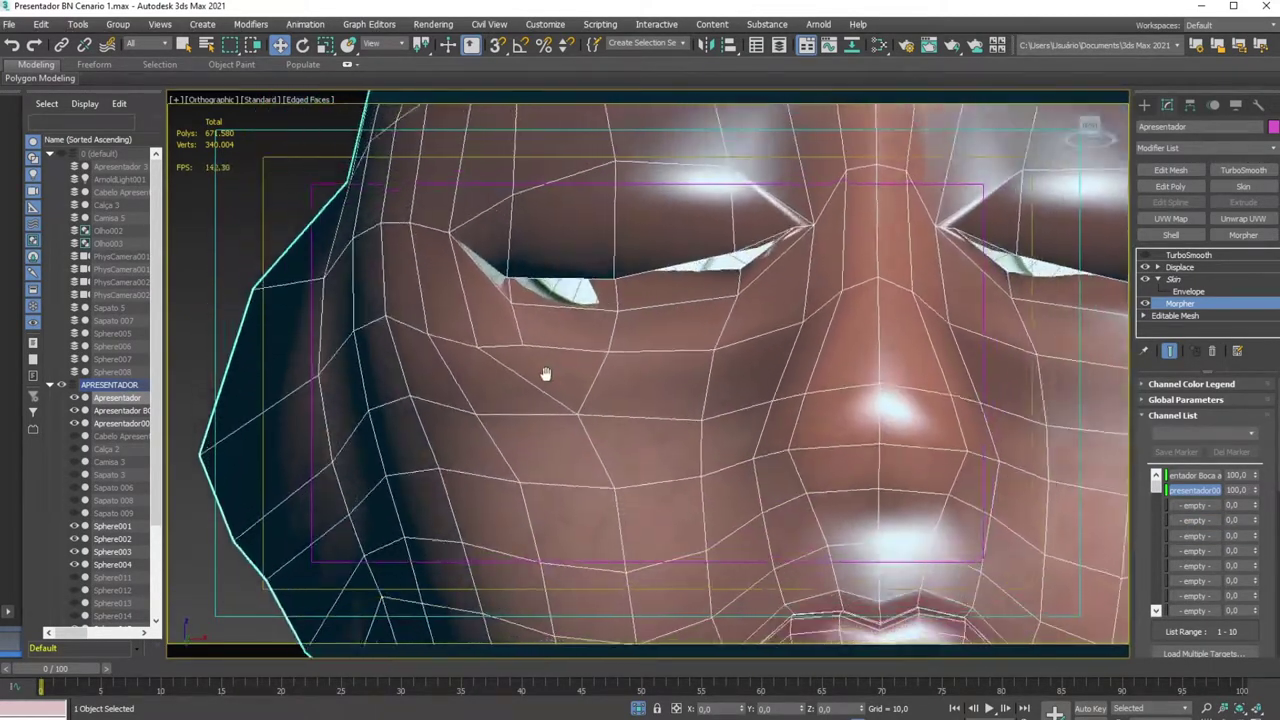
scroll(546, 374, "down", 1)
middle_click_drag(546, 363, 306, 400, "alt")
scroll(306, 400, "down", 3)
scroll(306, 400, "down", 2)
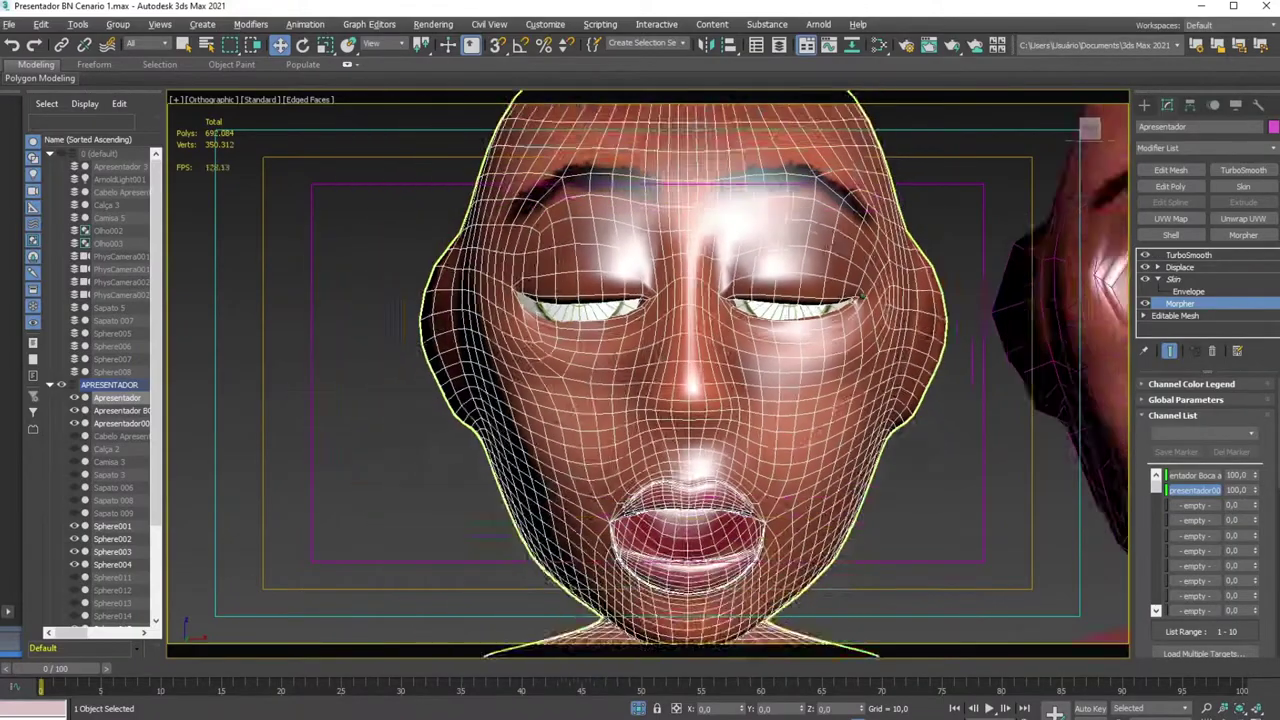
middle_click_drag(650, 380, 900, 400, "alt")
mouse_move(1255, 490)
left_mouse_down()
mouse_move(1256, 520)
mouse_move(1229, 399)
left_mouse_up()
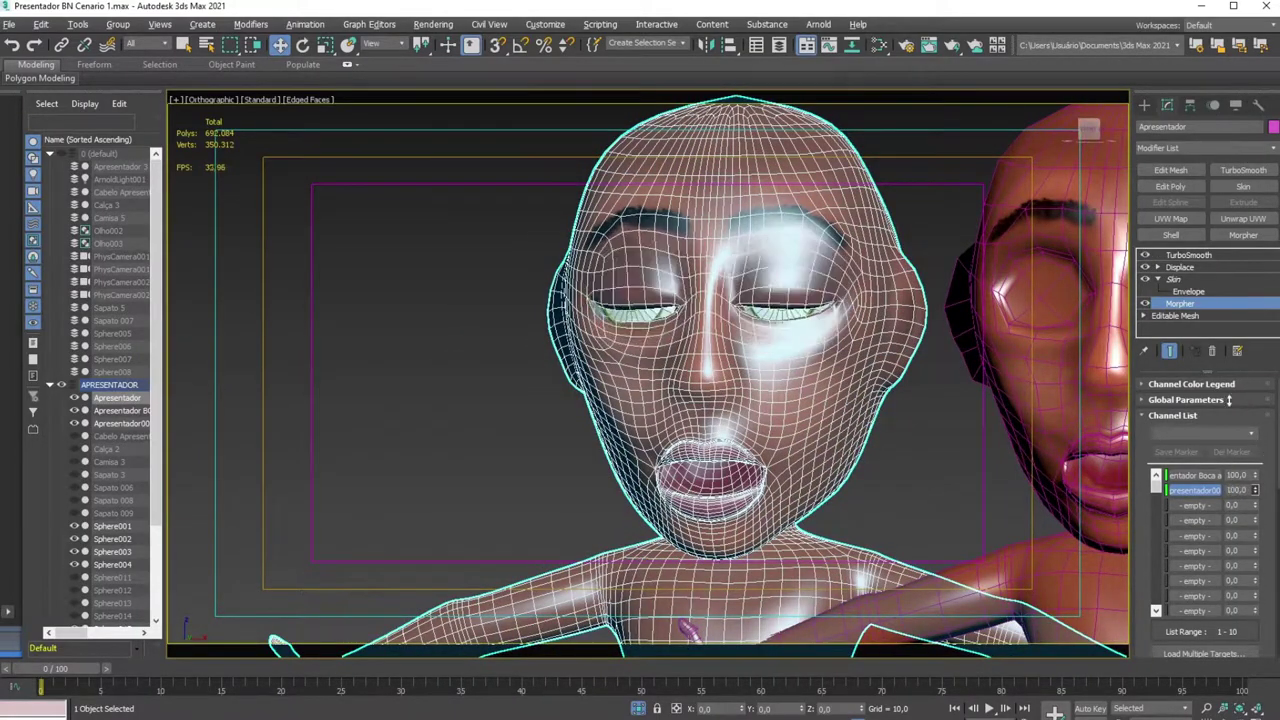
mouse_move(960, 374)
middle_mouse_down()
mouse_move(534, 363)
mouse_move(750, 320)
mouse_move(686, 343)
middle_mouse_up()
scroll(534, 363, "down", 2)
scroll(801, 307, "up", 2)
left_click(857, 329)
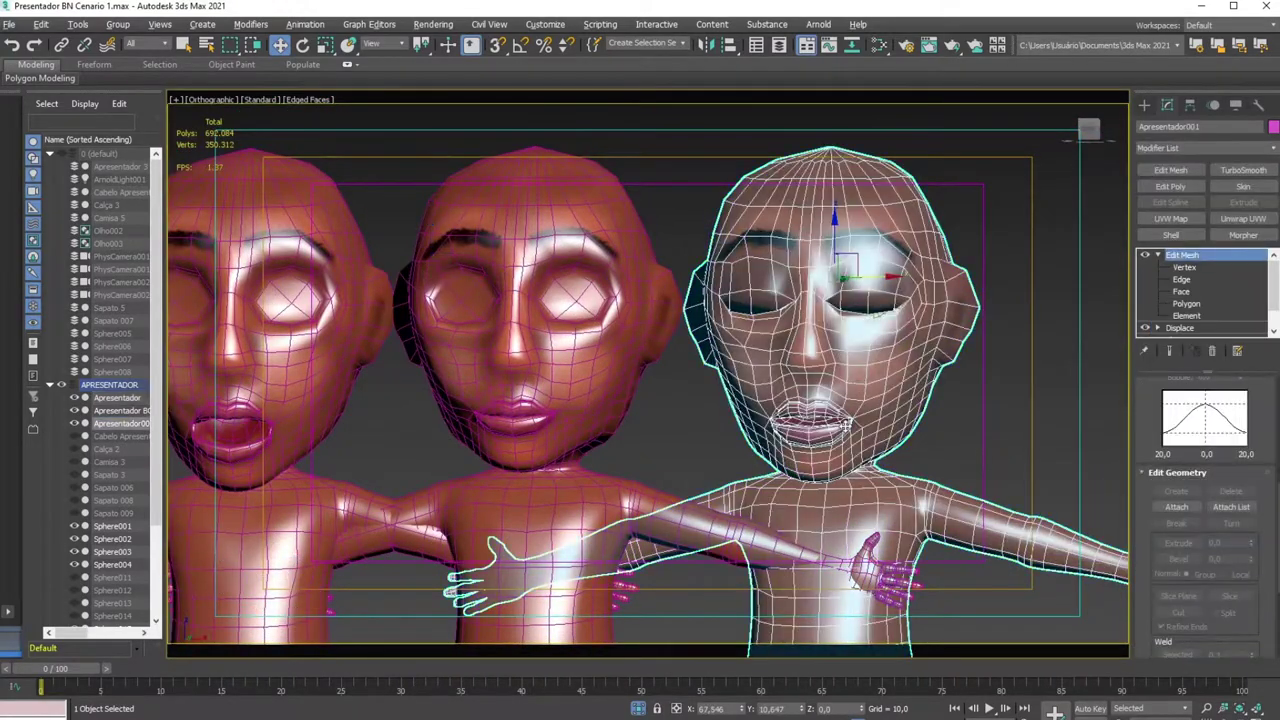
At Vertex level on Apresentador001, drag the upper eyelid vertices down on Z and check from the side
scroll(846, 424, "up", 5)
middle_click_drag(846, 424, 850, 590)
scroll(870, 480, "up", 2)
scroll(877, 477, "up", 2)
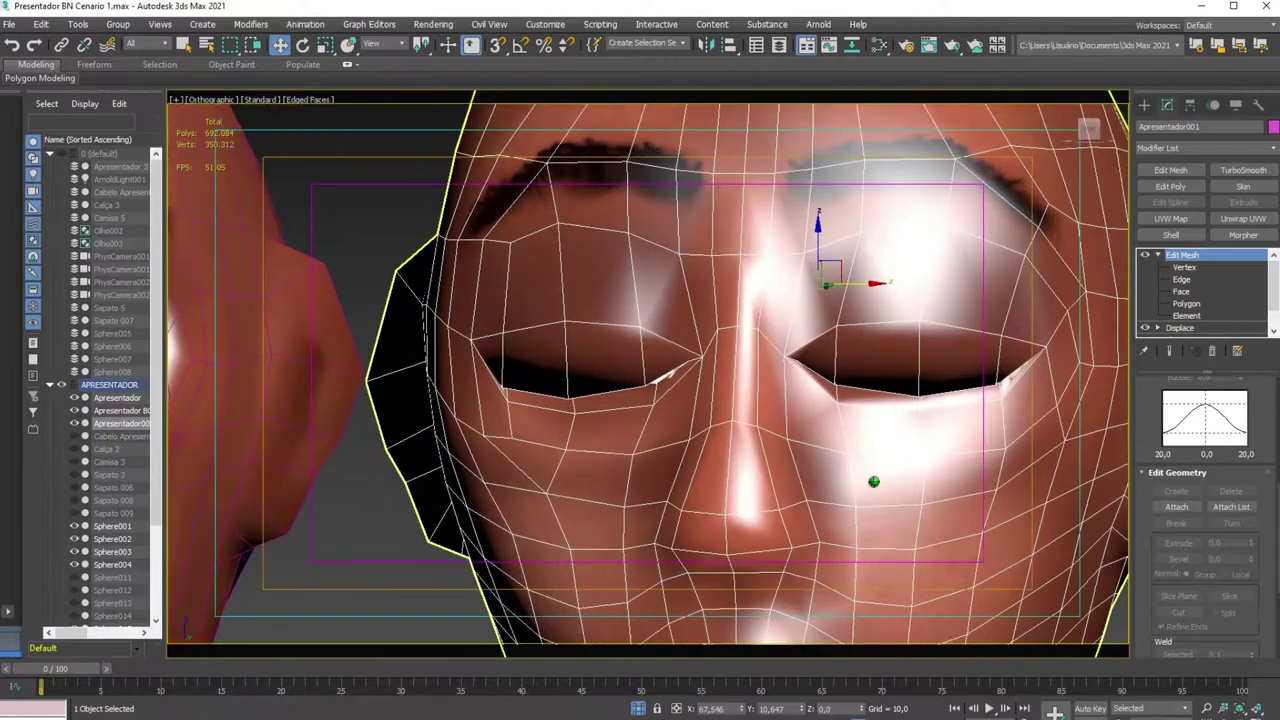
scroll(877, 477, "up", 2)
left_click(1184, 268)
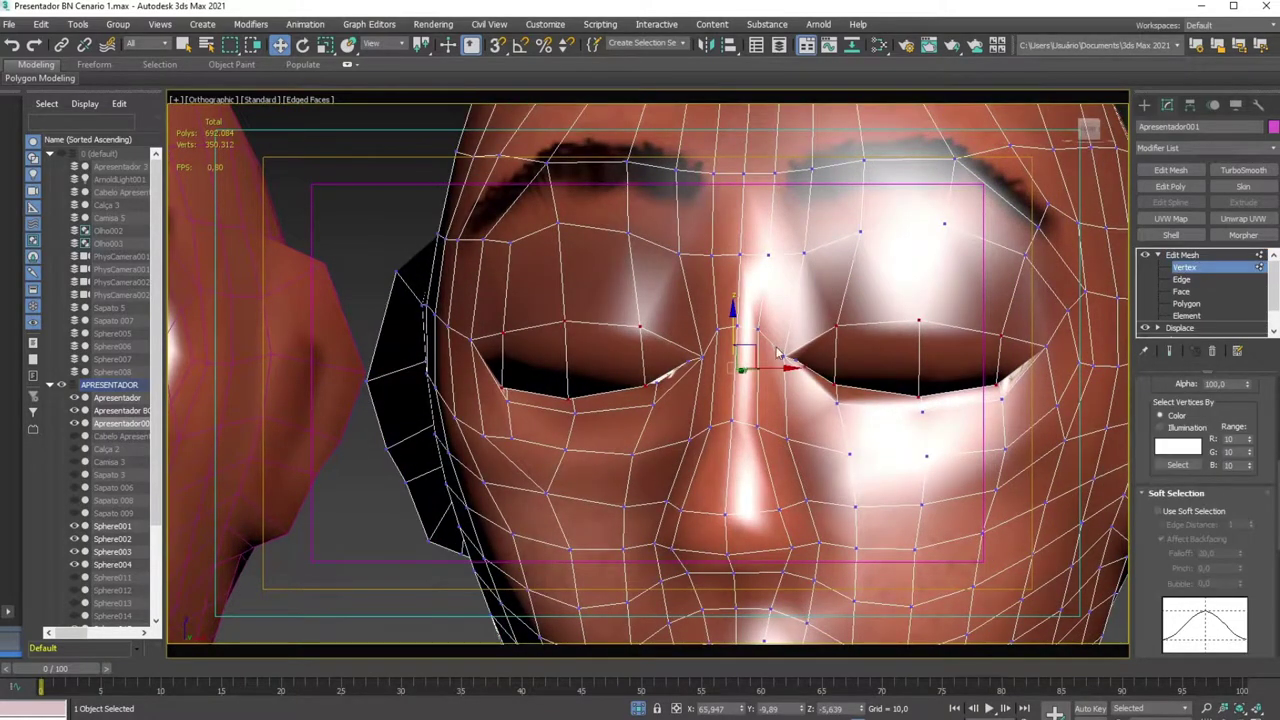
middle_click_drag(868, 393, 840, 378, "alt")
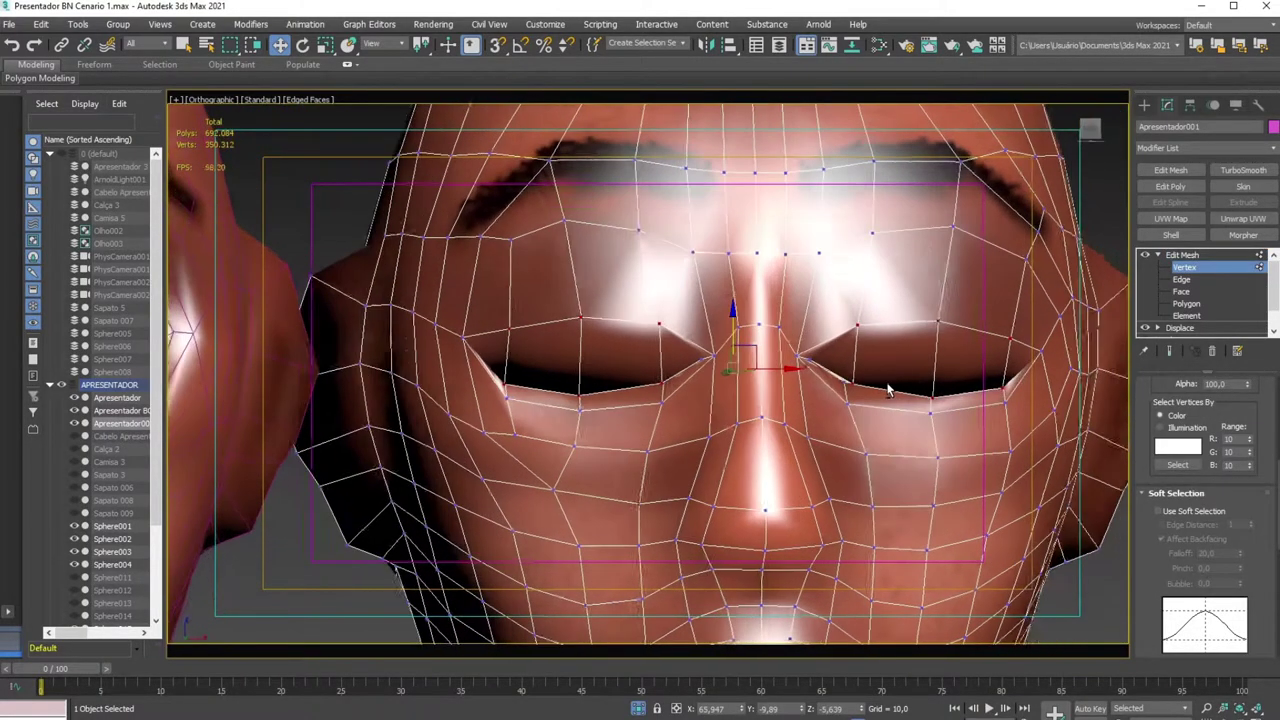
left_click_drag(734, 326, 734, 345)
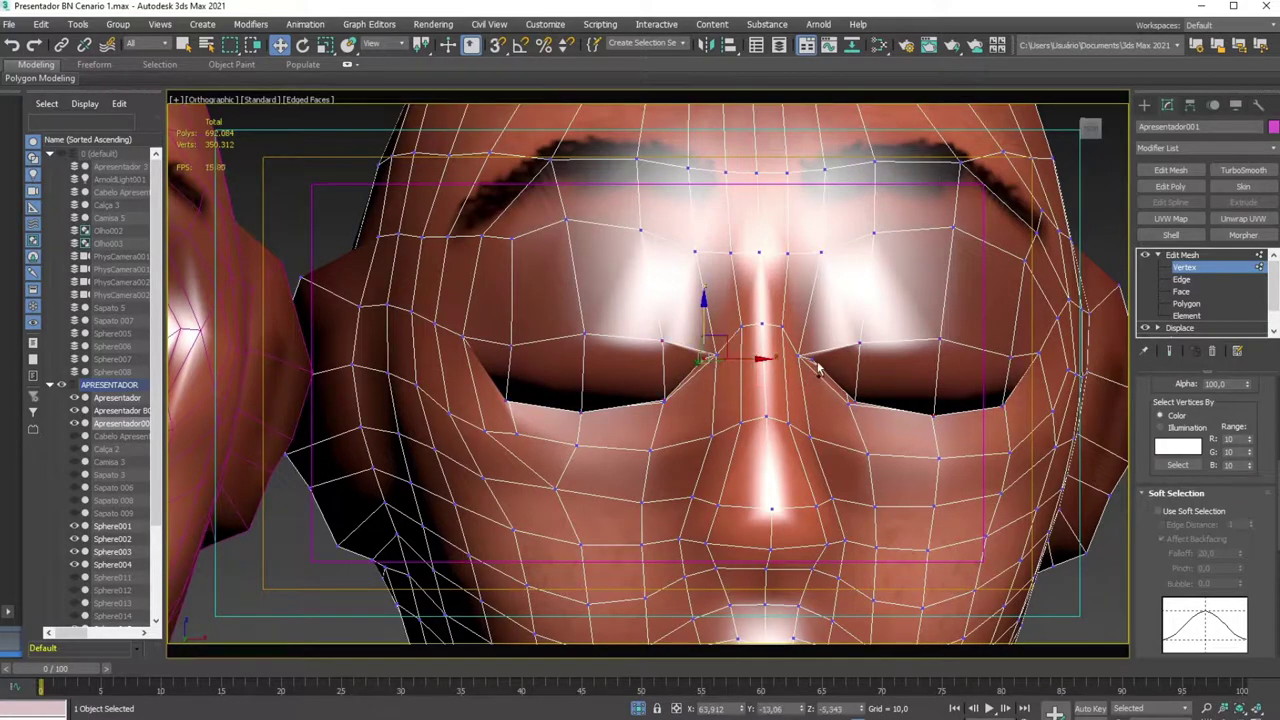
left_click_drag(757, 320, 761, 329)
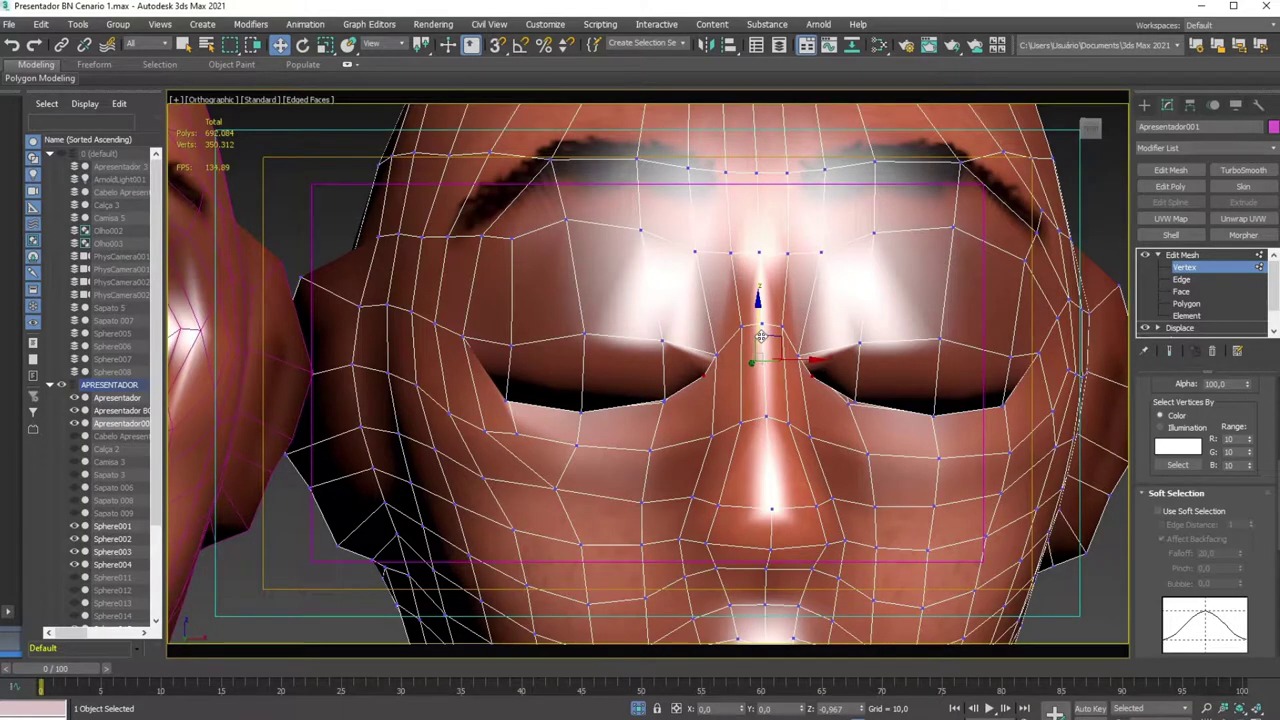
mouse_move(962, 451)
middle_mouse_down("alt")
mouse_move(858, 426)
mouse_move(829, 443)
mouse_move(771, 397)
mouse_move(857, 408)
middle_mouse_up("alt")
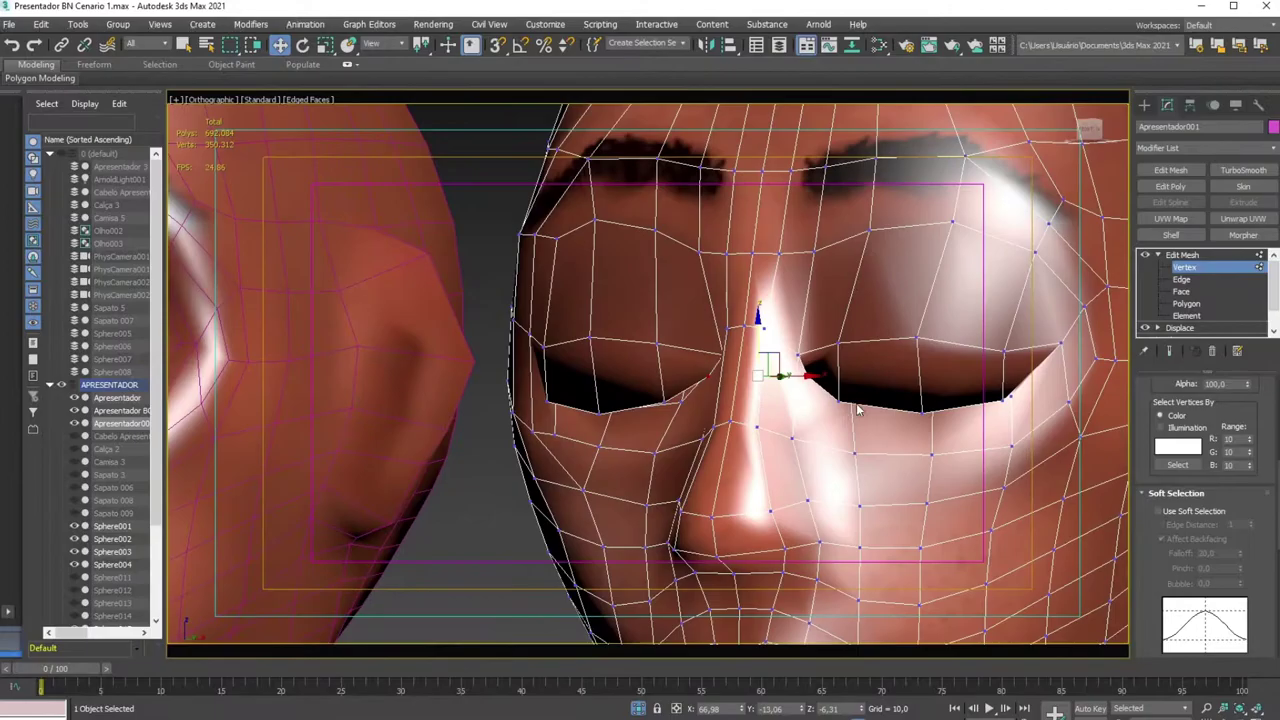
mouse_move(557, 408)
middle_mouse_down("alt")
mouse_move(680, 408)
mouse_move(705, 370)
mouse_move(707, 414)
mouse_move(829, 412)
middle_mouse_up("alt")
scroll(707, 408, "down", 4)
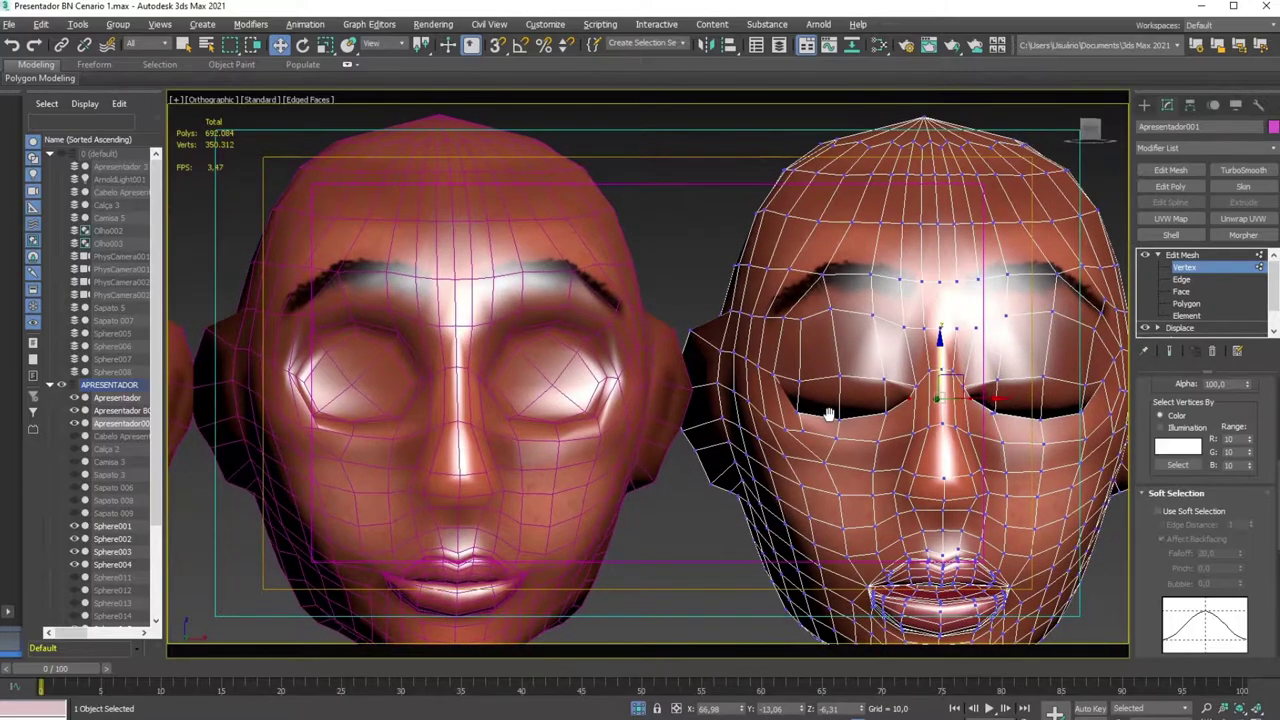
Select Apresentador and reload the second Morpher channel's closed-eyes target from the edited clone
middle_click_drag(300, 420, 600, 420)
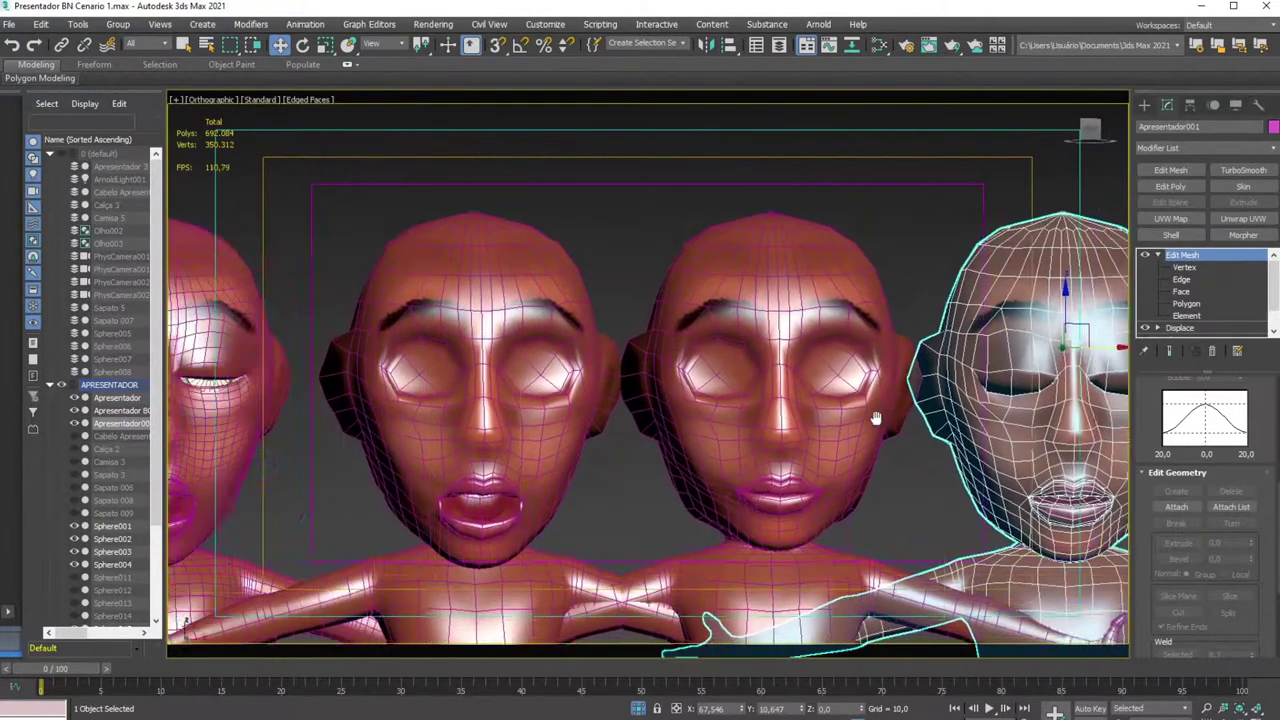
left_click(469, 421)
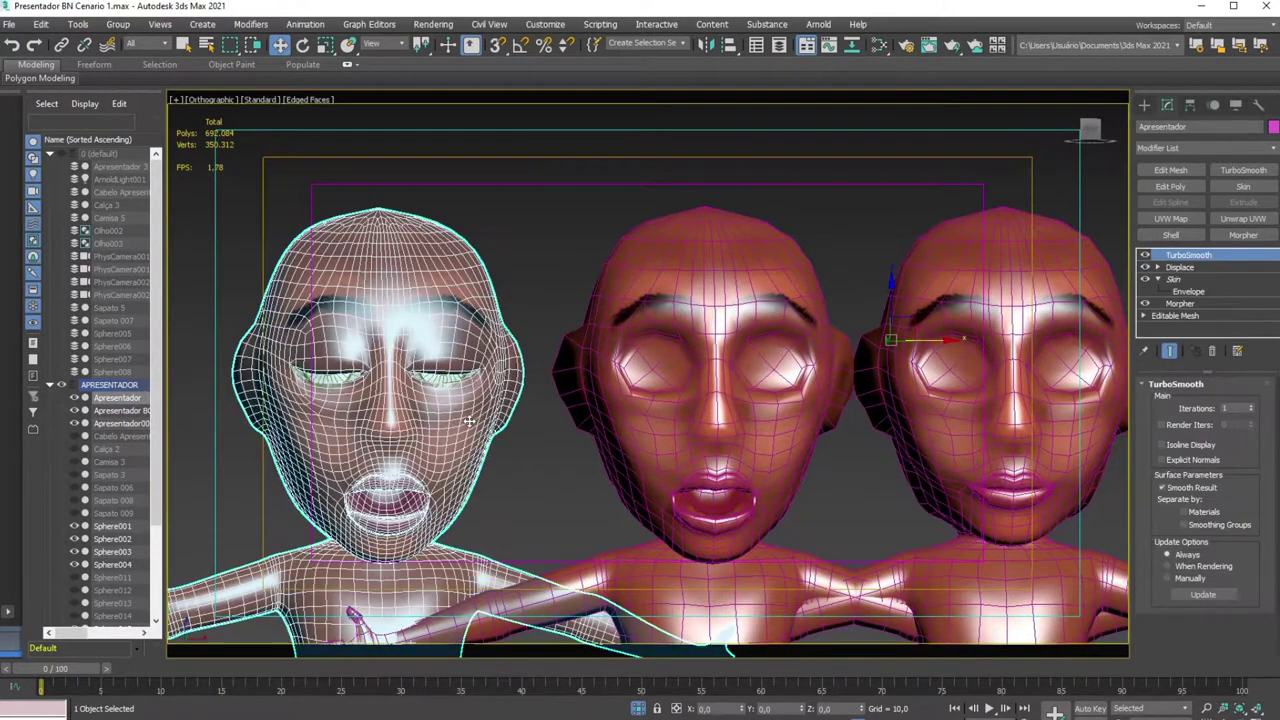
left_click(1184, 304)
right_click(1206, 494)
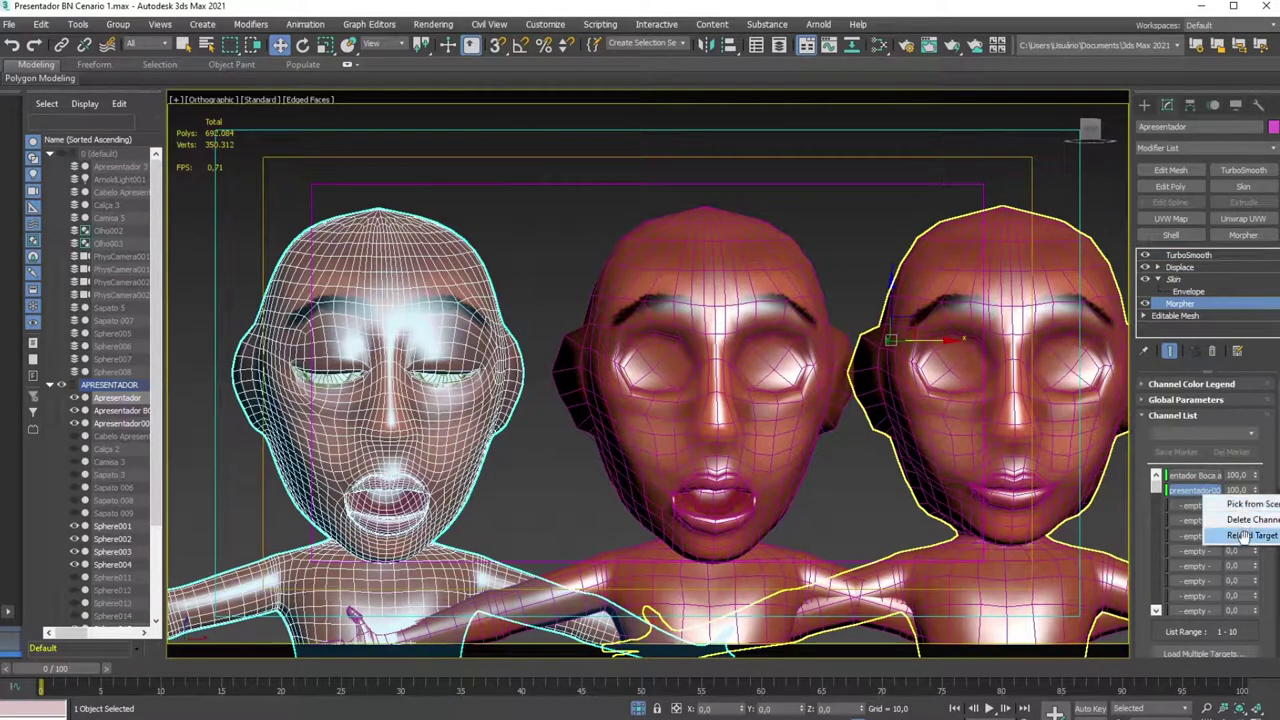
left_click(1240, 536)
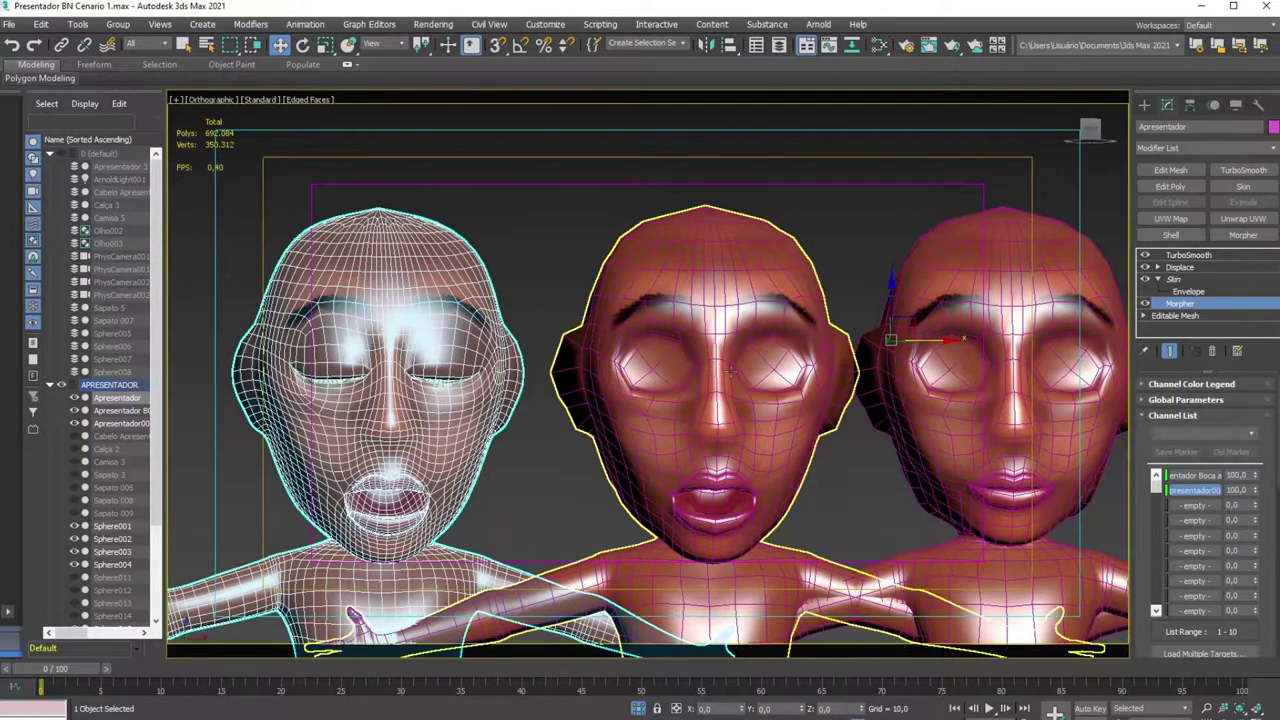
scroll(808, 369, "up", 3)
scroll(808, 369, "down", 3)
middle_click_drag(808, 369, 830, 381)
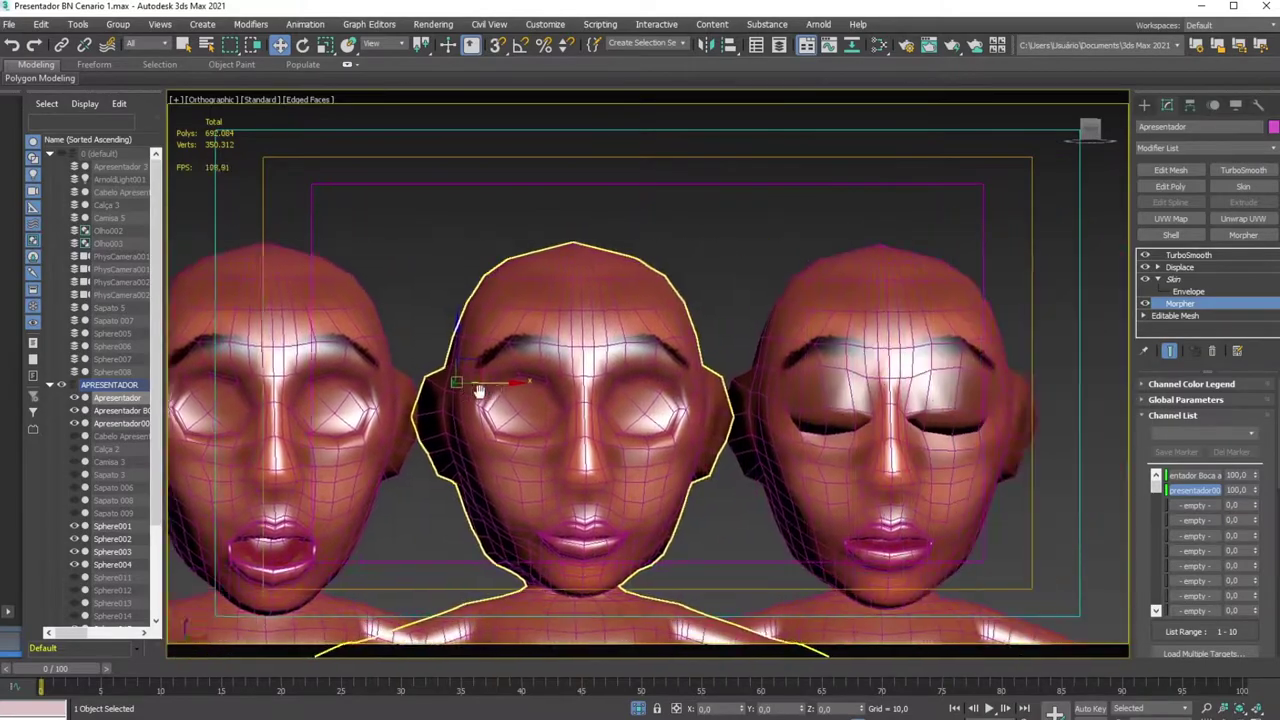
left_click(830, 381)
scroll(810, 385, "up", 5)
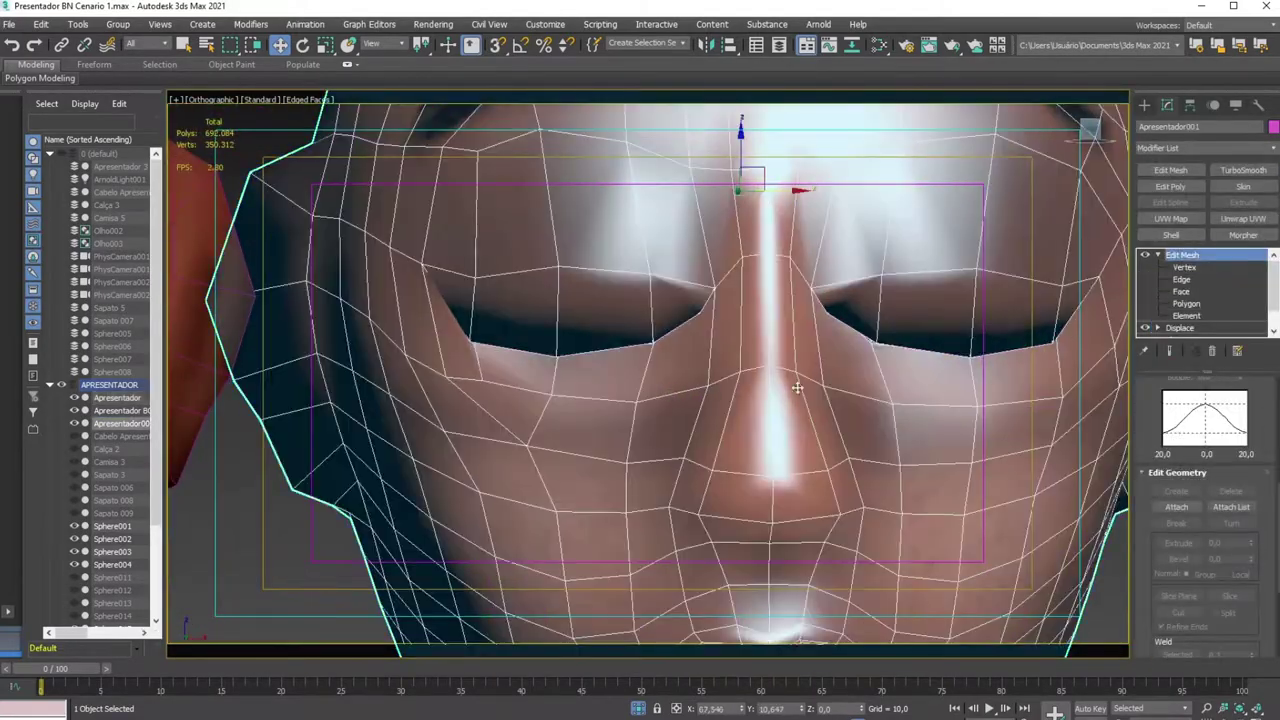
left_click(1184, 267)
scroll(950, 344, "up", 2)
key("F3")
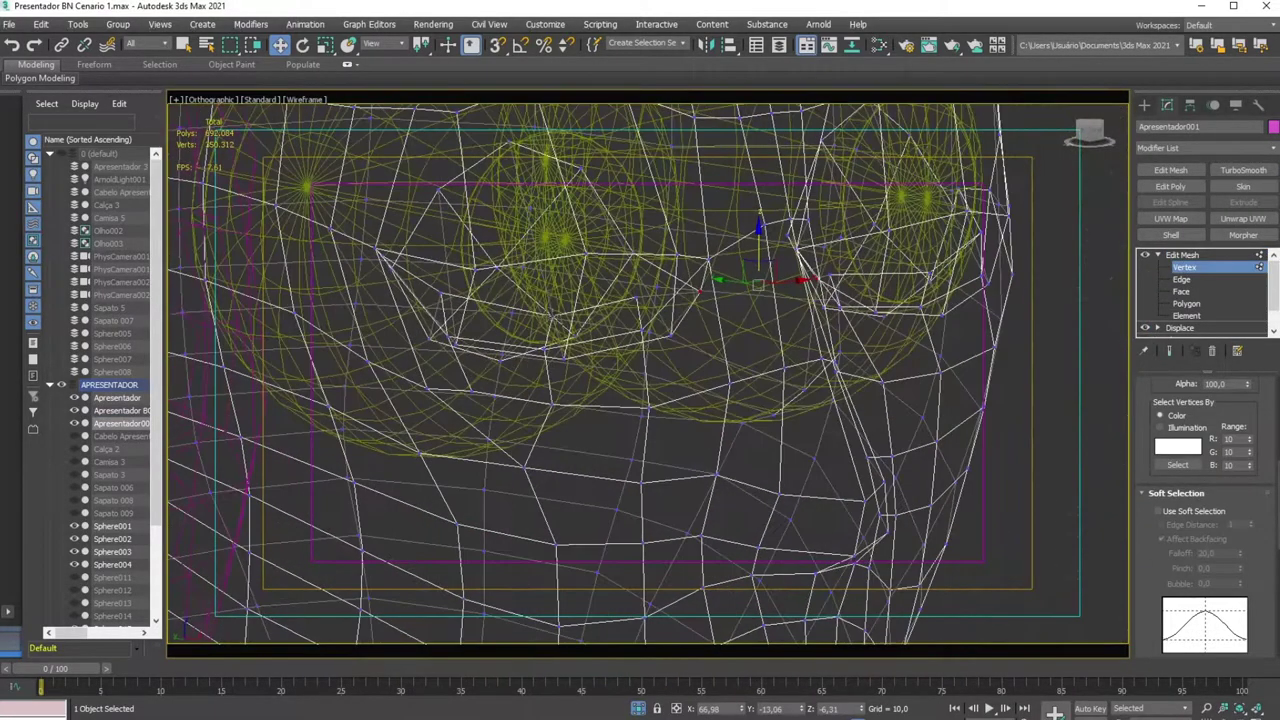
middle_click_drag(444, 307, 674, 386, "alt")
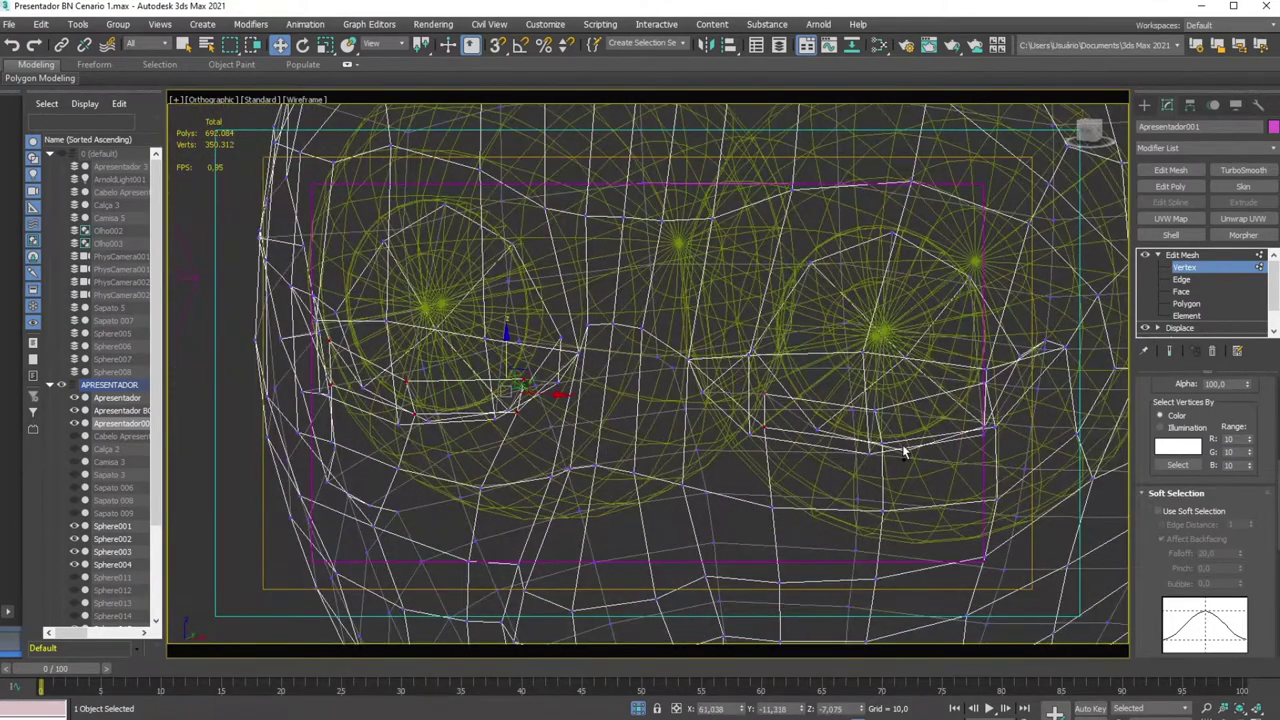
mouse_move(903, 449)
middle_mouse_down()
mouse_move(993, 441)
mouse_move(620, 400)
middle_mouse_up()
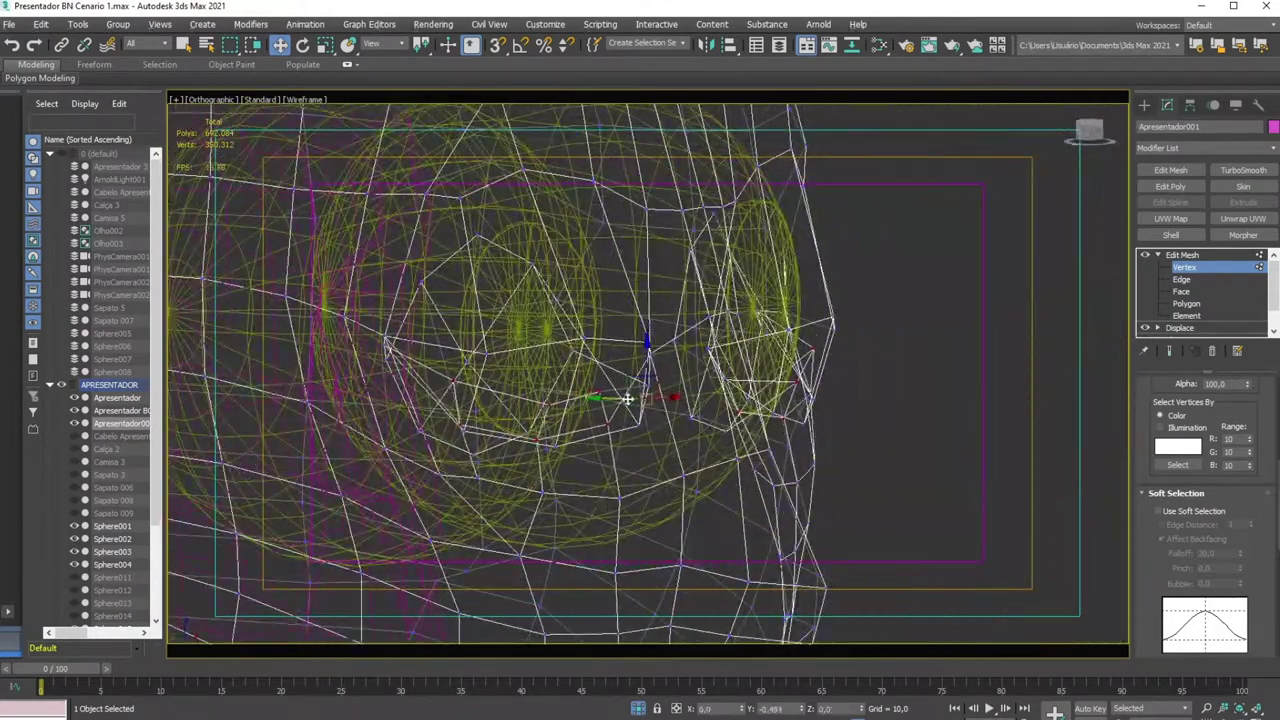
key("F3")
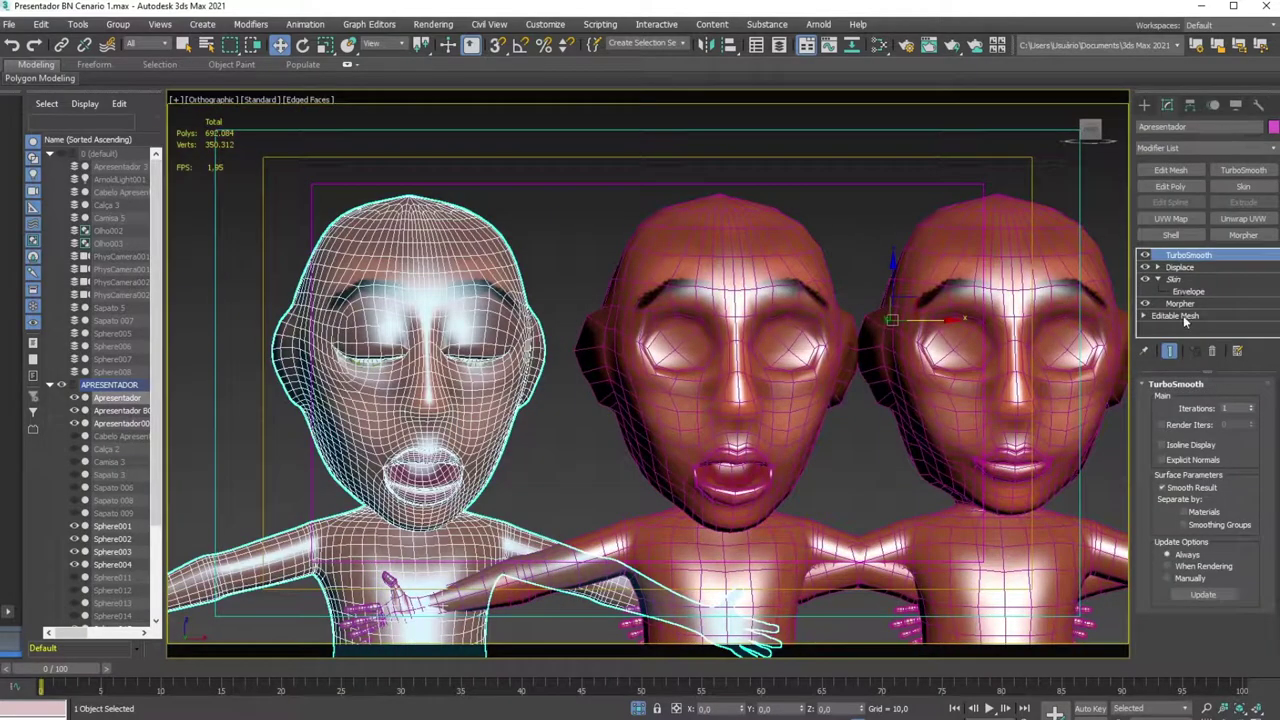
Reload Morpher channel 2's closed-eyes target, scrub its value to test the blink, and reselect the clone
left_click(1180, 303)
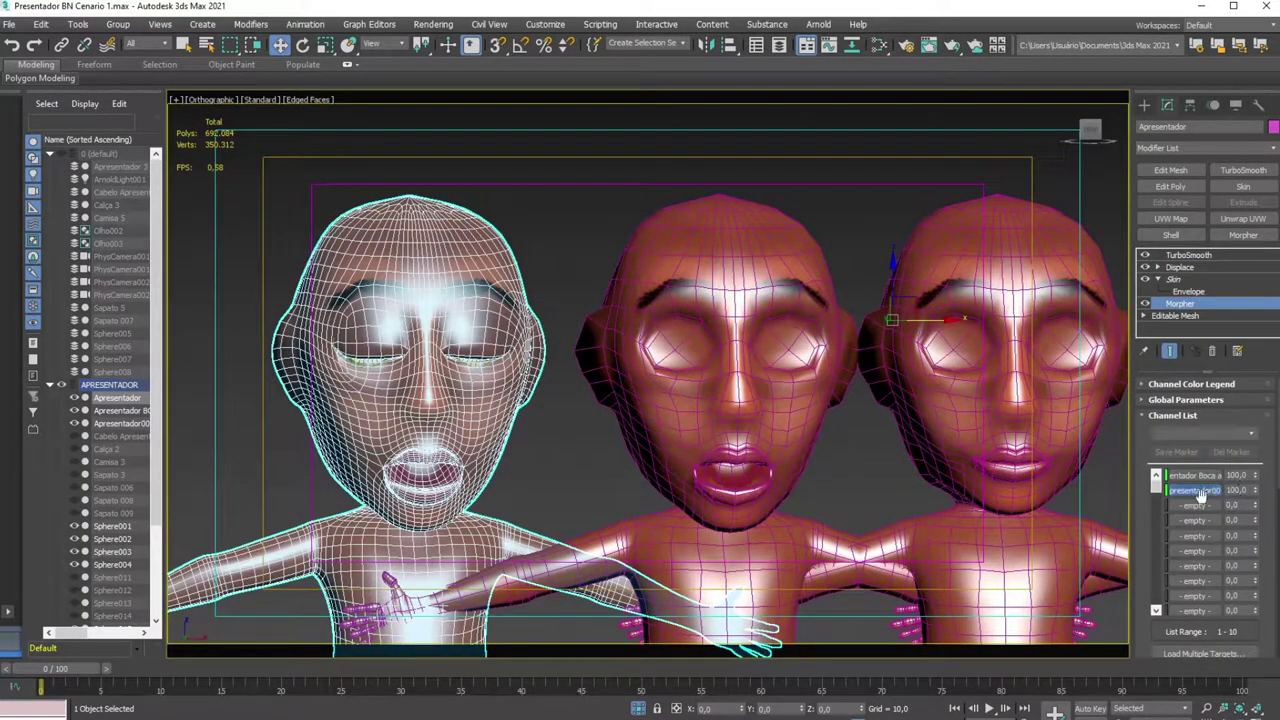
right_click(1212, 490)
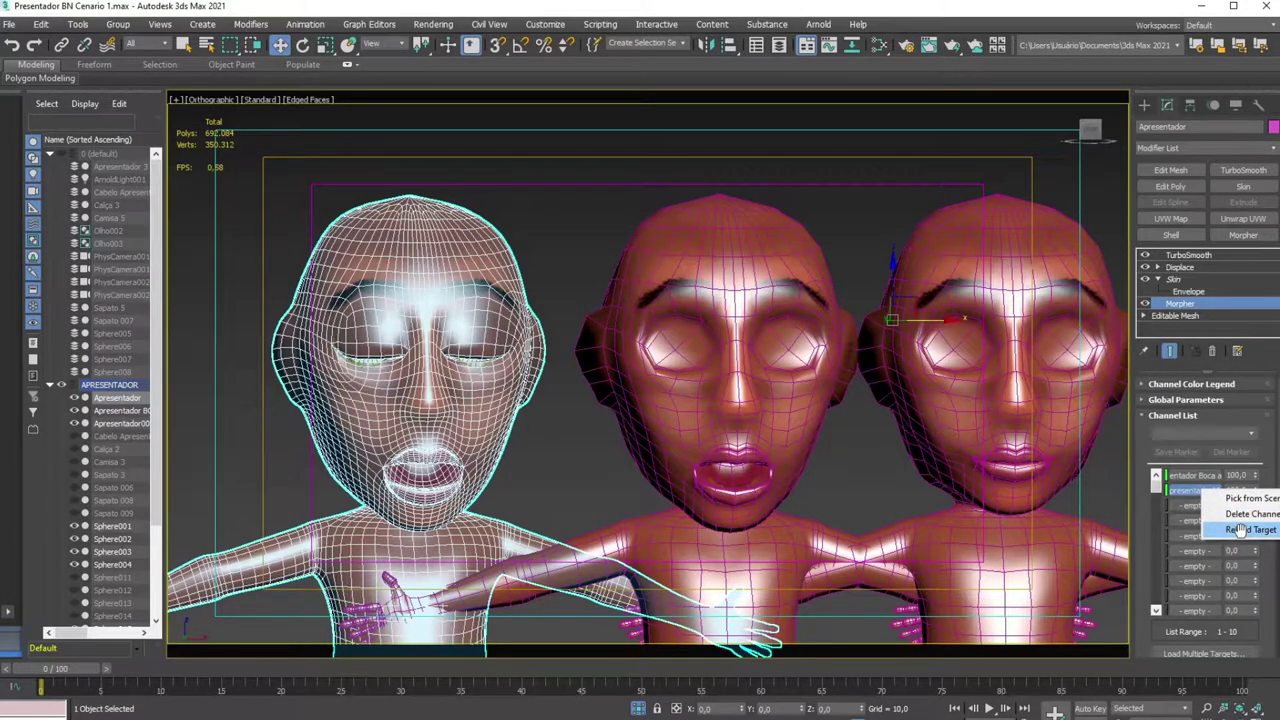
left_click(1240, 530)
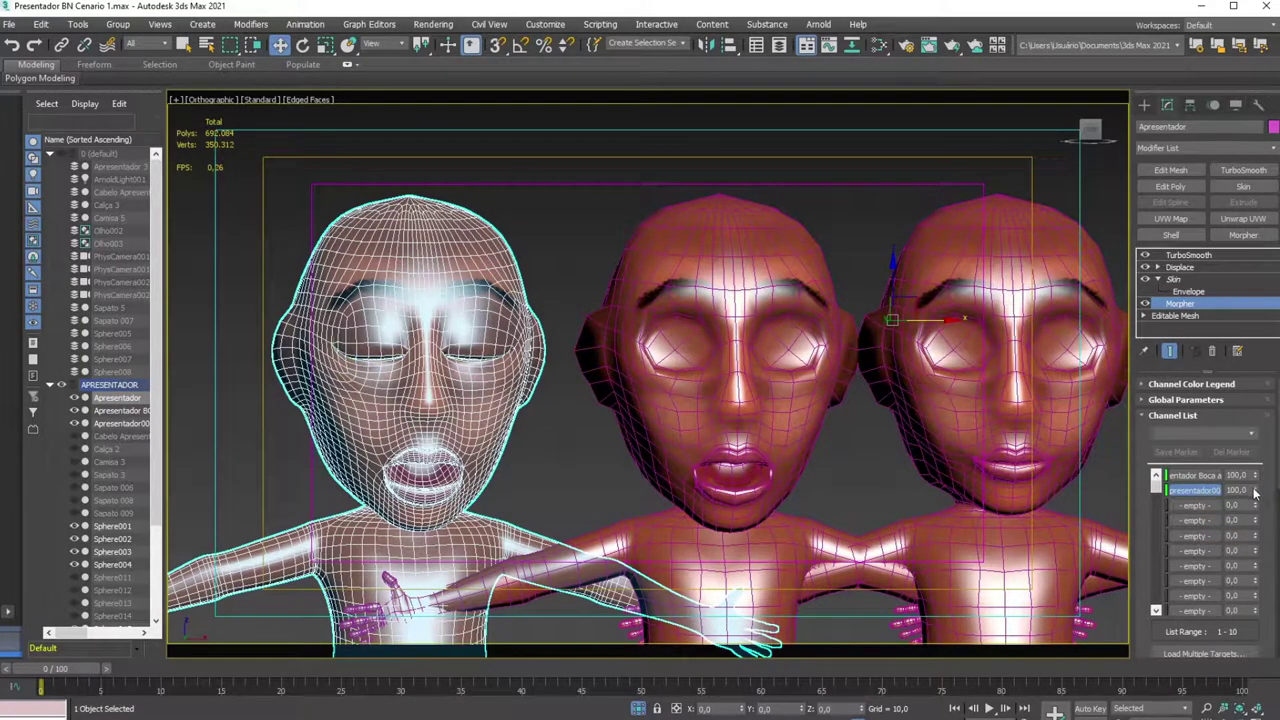
left_click_drag(1255, 493, 1246, 428)
mouse_move(1246, 428)
left_mouse_down()
mouse_move(1256, 489)
mouse_move(1259, 454)
mouse_move(1243, 443)
mouse_move(1082, 380)
left_mouse_up()
middle_click_drag(1082, 380, 652, 383)
left_click(899, 403)
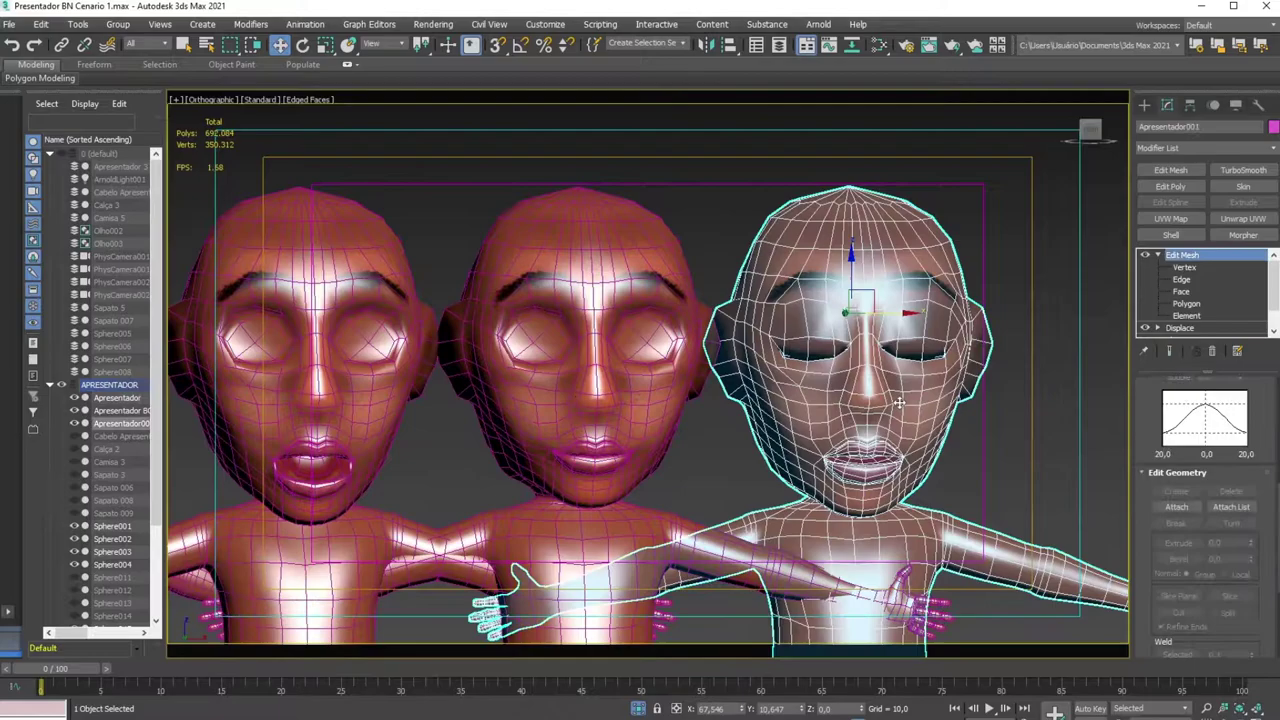
Lower the clone's eyelid vertices slightly at Vertex level, then exit vertex editing
left_click(1184, 267)
scroll(840, 400, "up", 3)
scroll(840, 400, "up", 2)
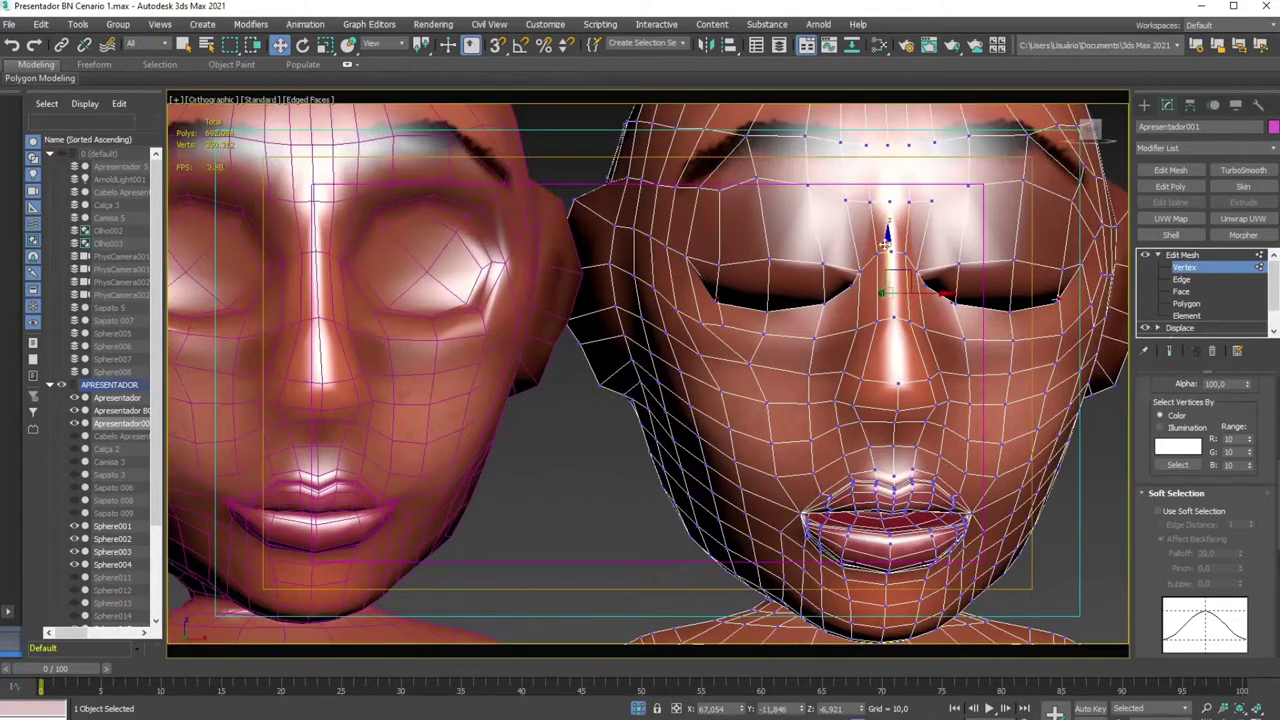
left_click_drag(887, 244, 887, 250)
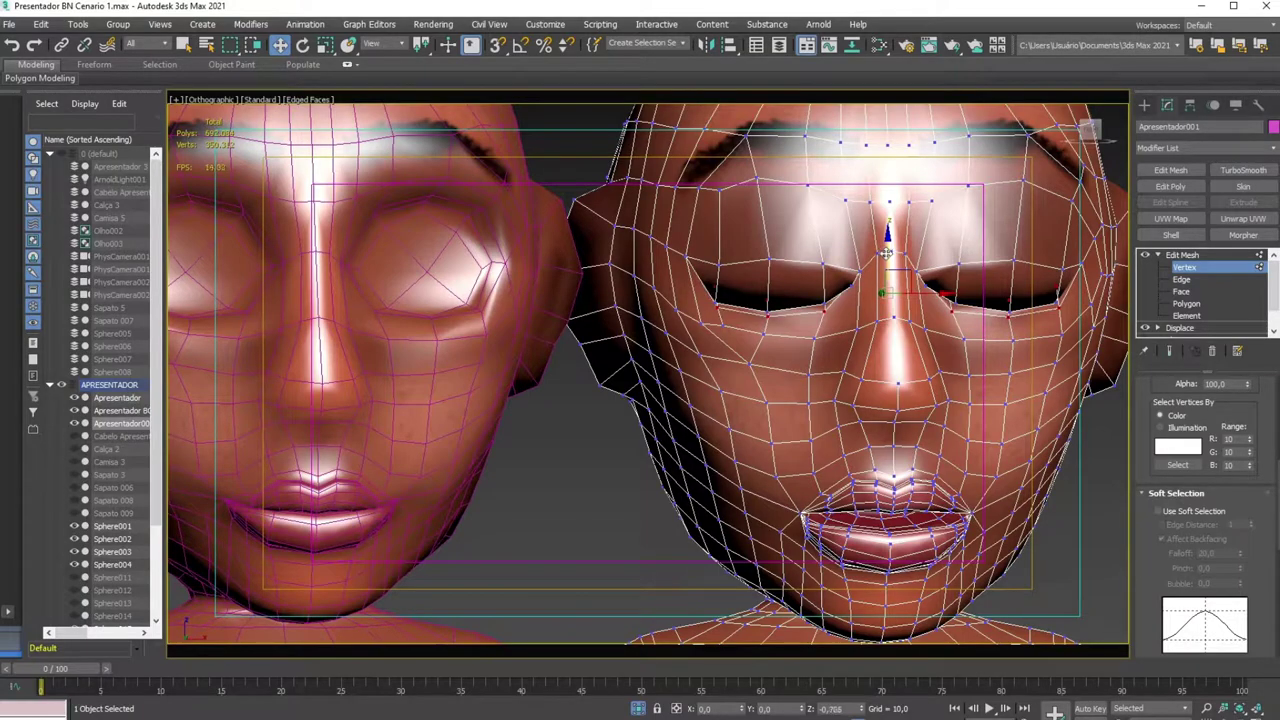
left_click(1182, 255)
Select Apresentador, reload its closed-eyes Morpher target from channel 2, and reselect the clone
scroll(700, 400, "down", 5)
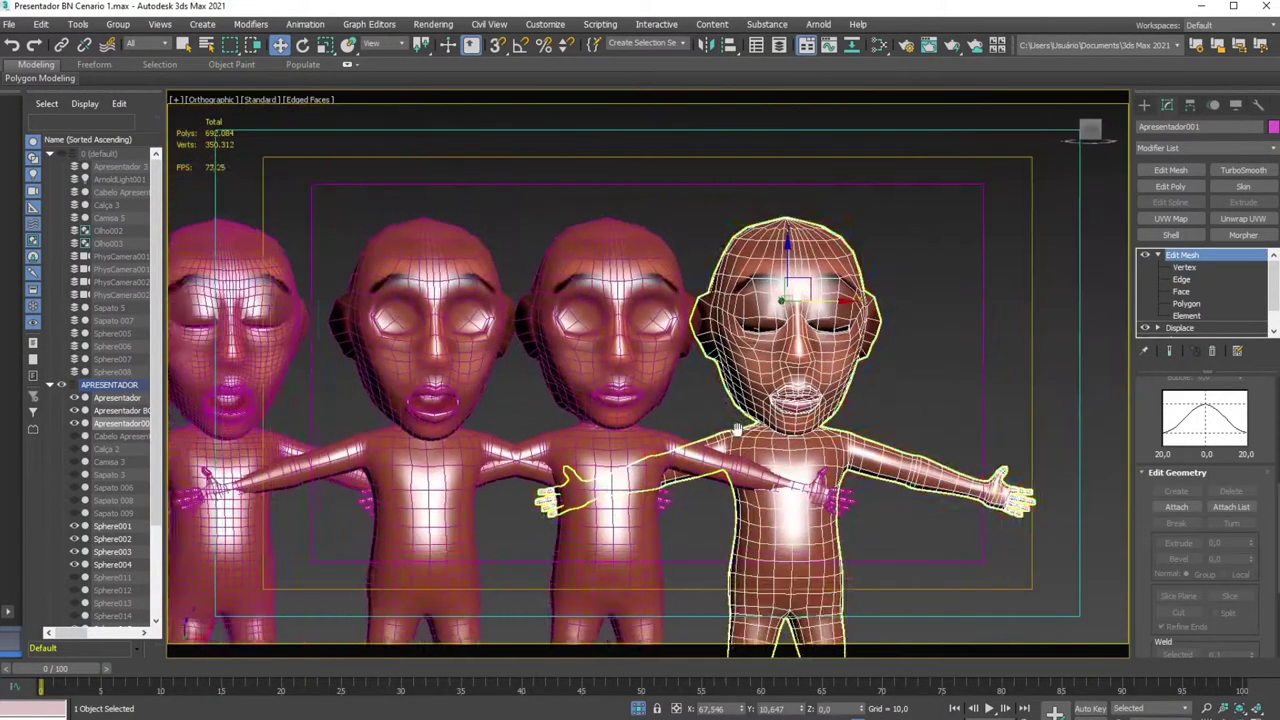
middle_click_drag(245, 305, 470, 358)
left_click(470, 358)
scroll(470, 358, "up", 3)
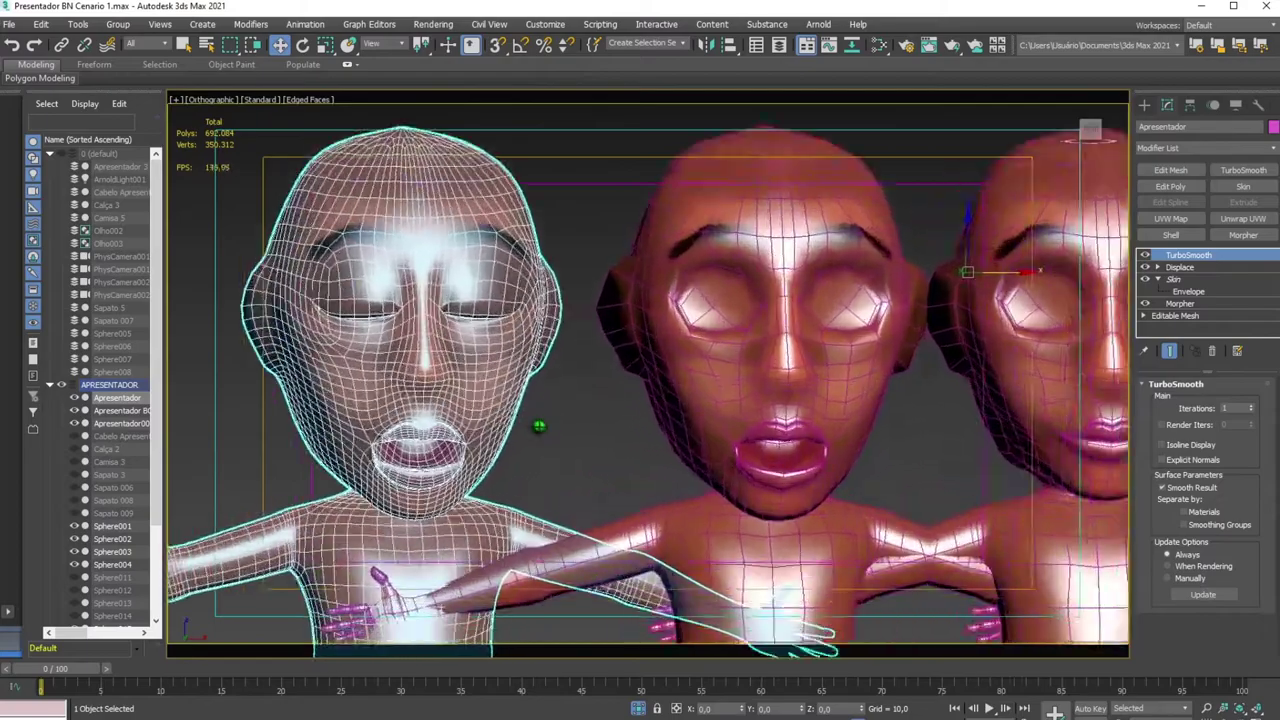
scroll(540, 400, "up", 3)
middle_click_drag(577, 357, 808, 418)
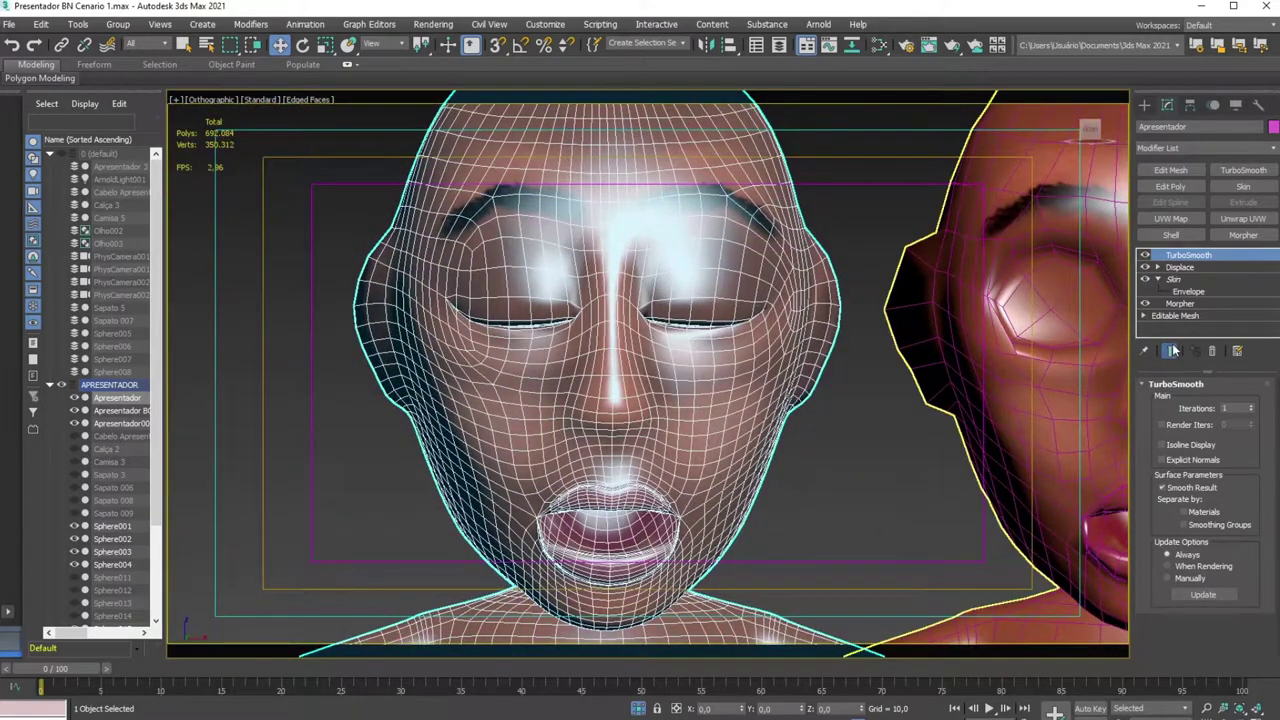
left_click(1182, 303)
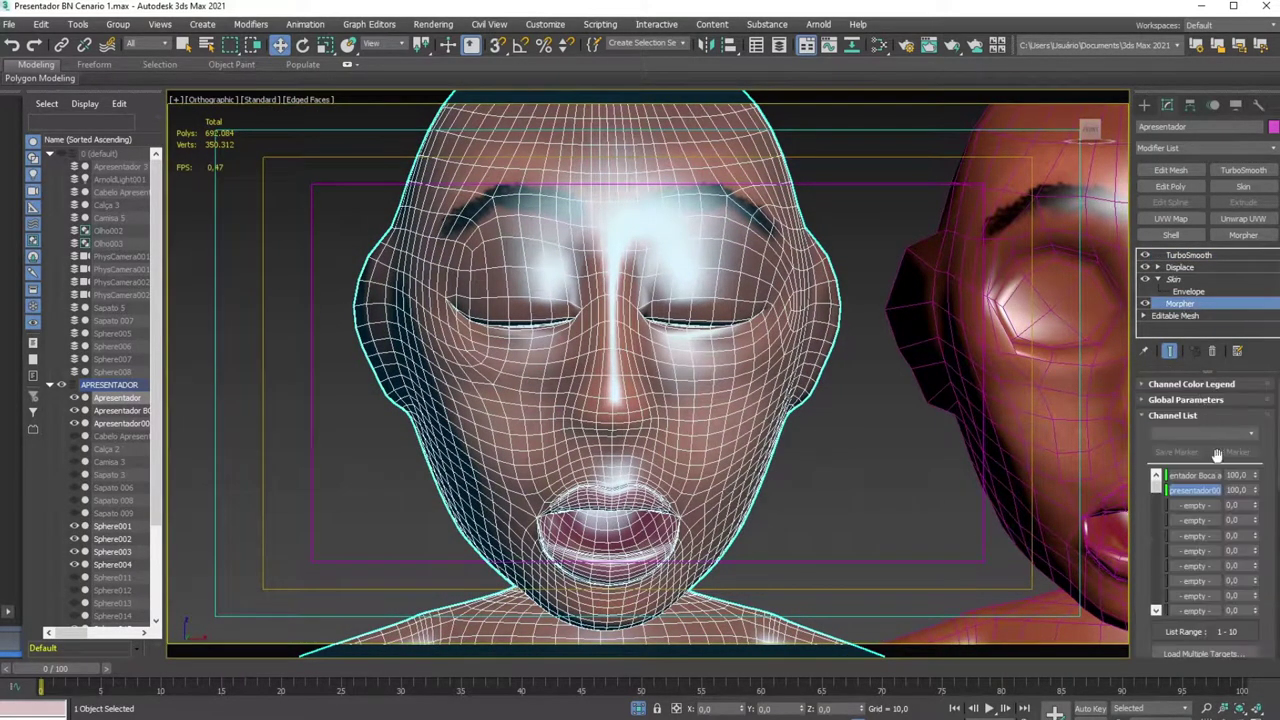
right_click(1222, 492)
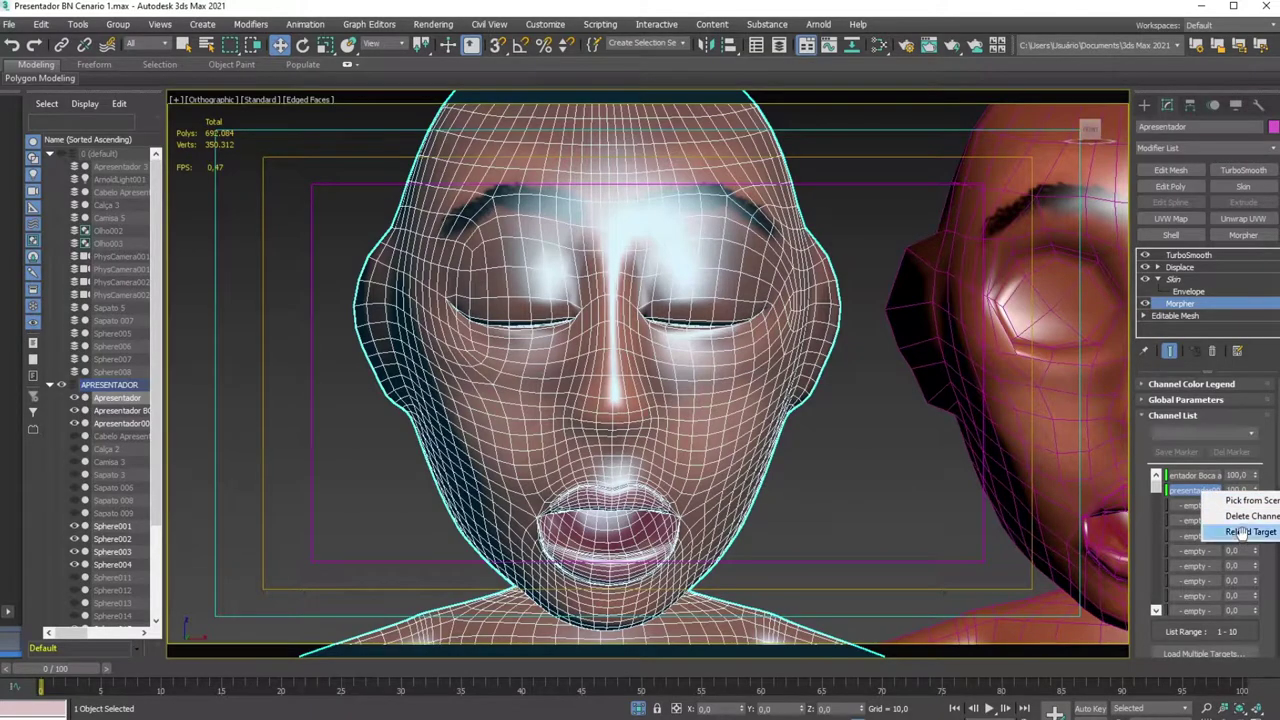
left_click(1242, 532)
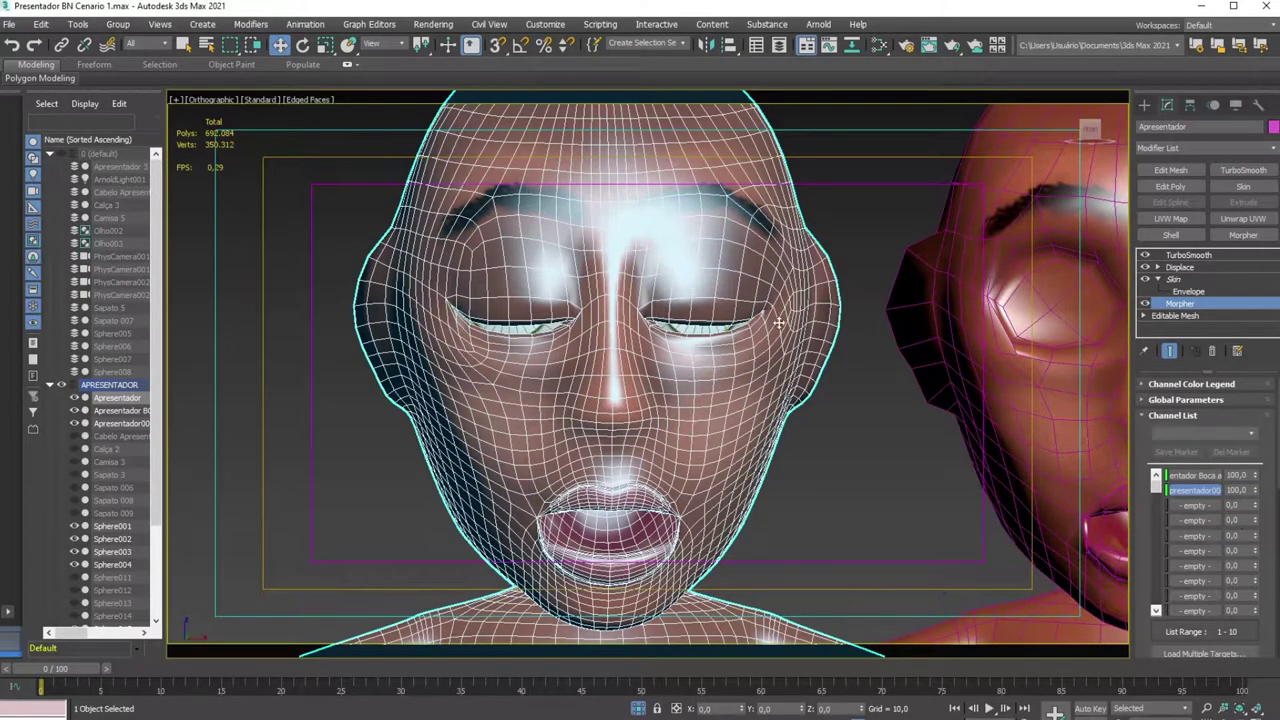
mouse_move(746, 325)
middle_mouse_down("alt")
mouse_move(844, 331)
mouse_move(448, 325)
mouse_move(847, 297)
middle_mouse_up("alt")
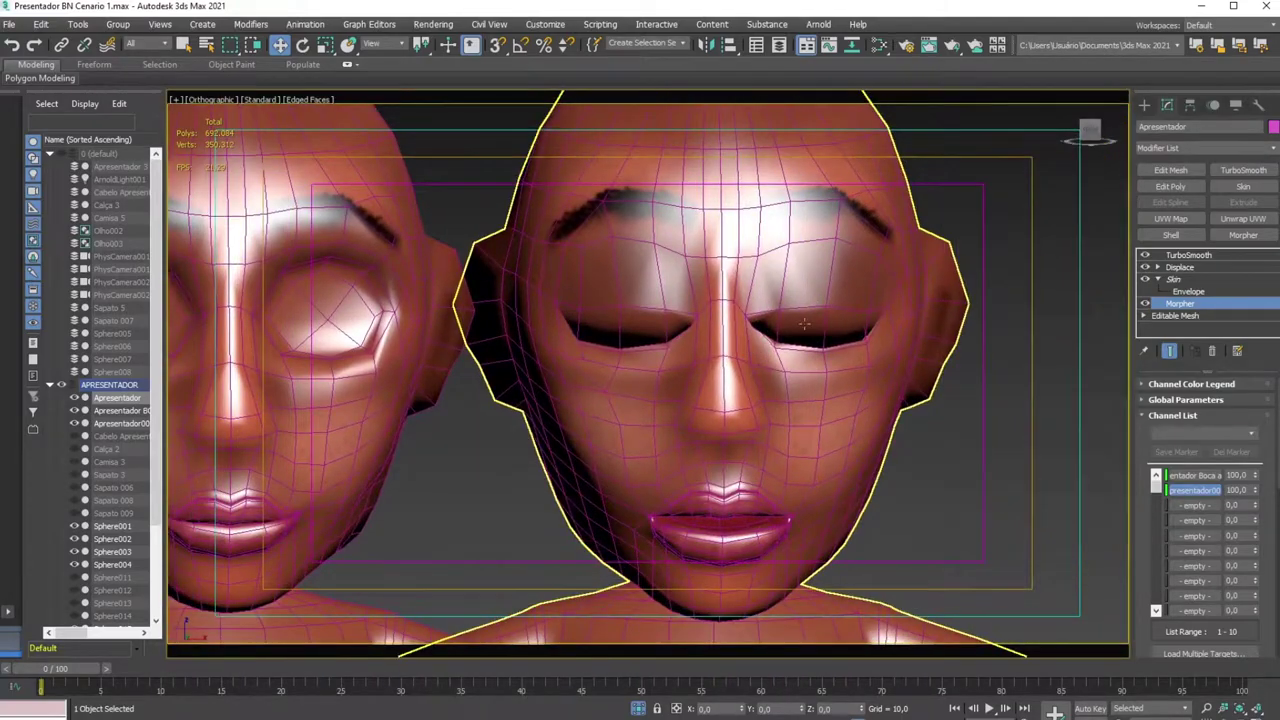
left_click(847, 297)
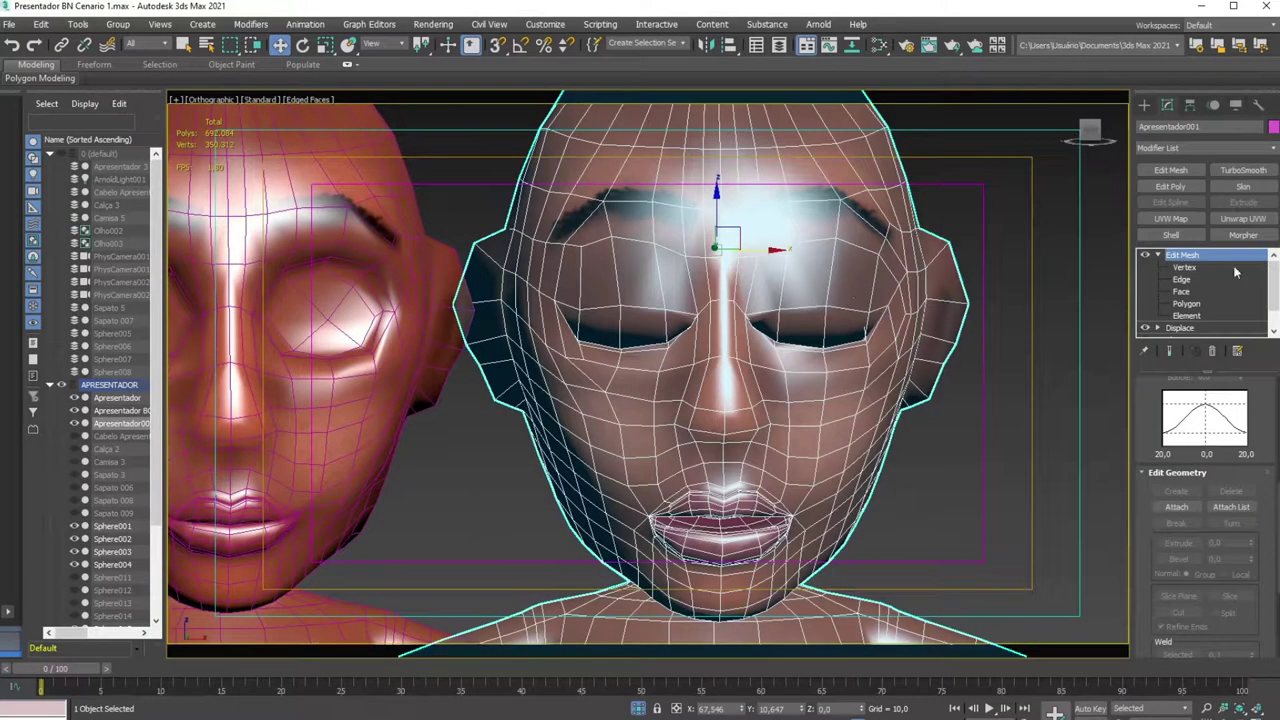
At Vertex level on Apresentador001, select the eye's outer corner vertex and inspect it from the side and below
left_click(1184, 267)
scroll(912, 324, "up", 3)
scroll(912, 324, "up", 2)
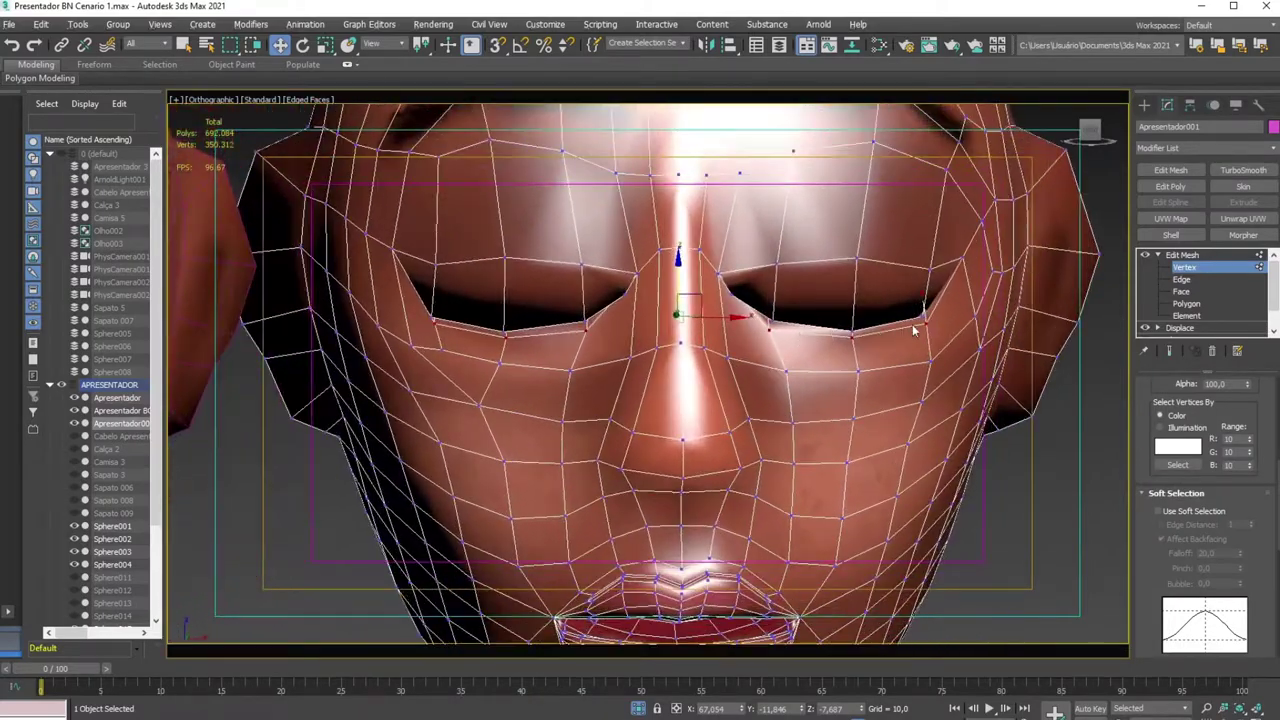
left_click(921, 314)
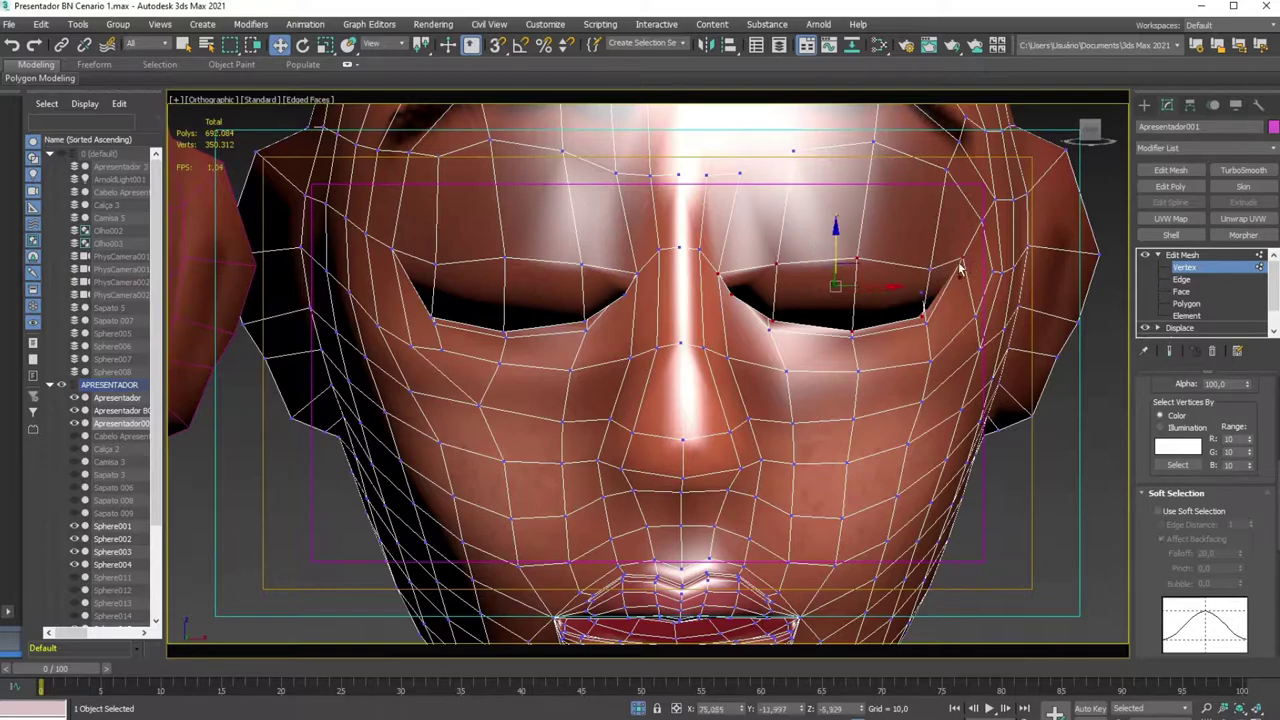
mouse_move(958, 268)
middle_mouse_down("alt")
mouse_move(643, 334)
mouse_move(428, 290)
middle_mouse_up("alt")
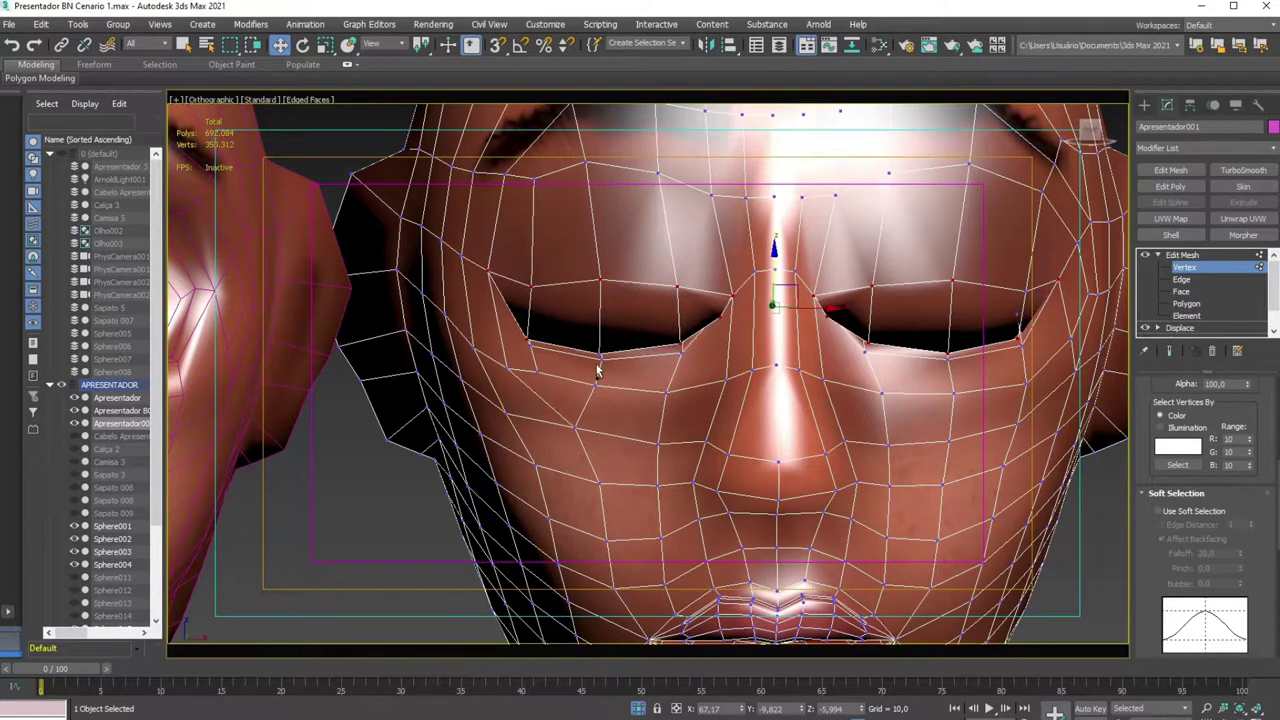
mouse_move(594, 365)
middle_mouse_down("alt")
mouse_move(580, 334)
mouse_move(772, 283)
middle_mouse_up("alt")
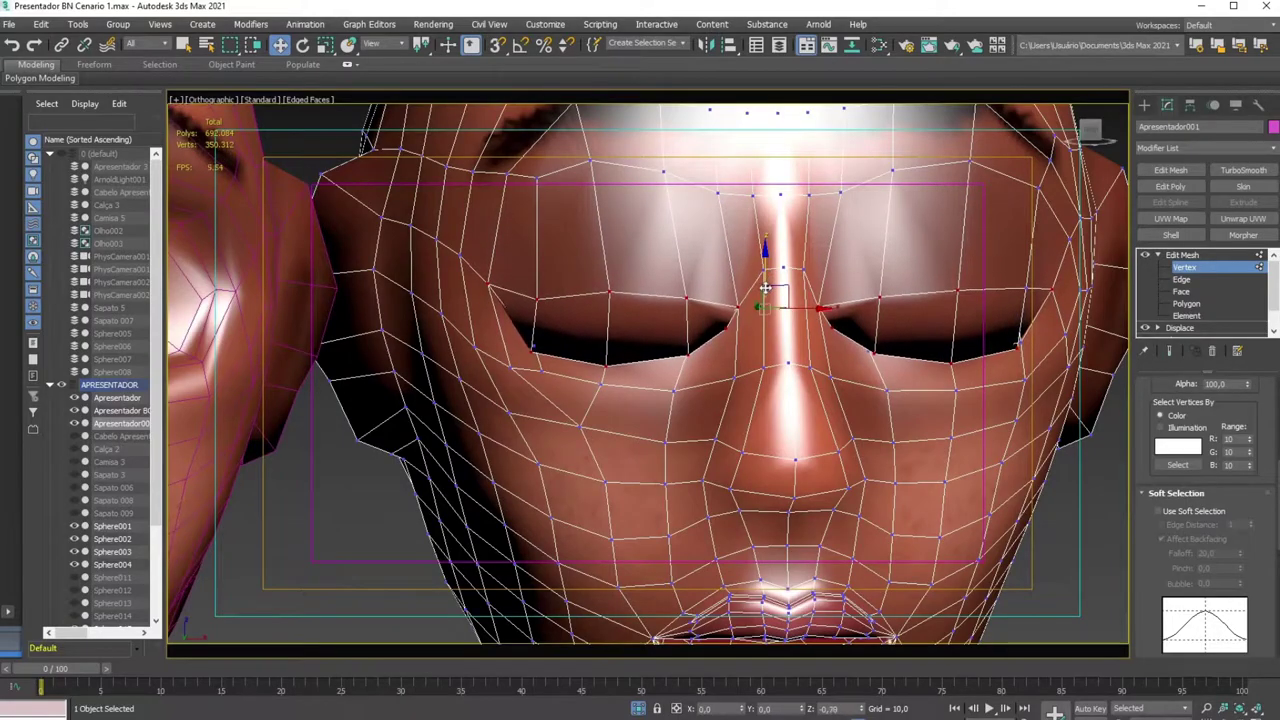
scroll(772, 283, "down", 5)
scroll(772, 283, "down", 3)
Select Apresentador, reload the closed-eyes Morpher target, then reselect Apresentador001
left_click(117, 397)
right_click(1195, 490)
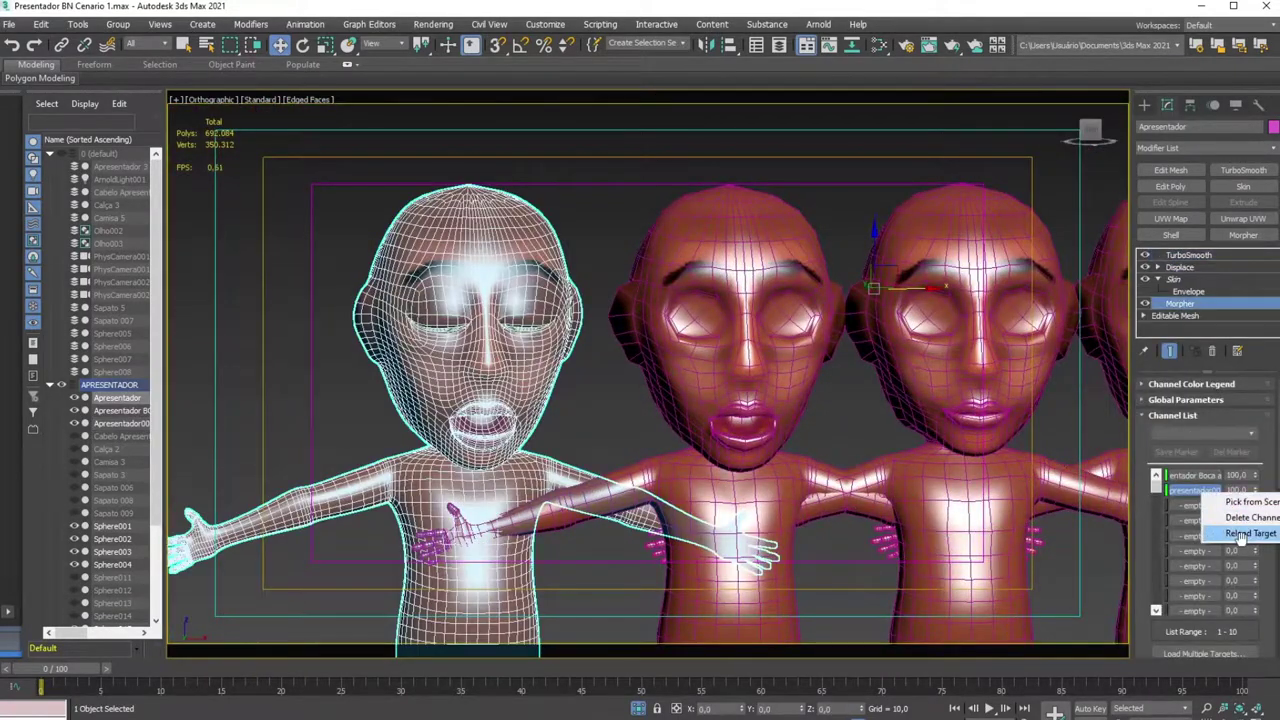
left_click(1230, 505)
scroll(500, 370, "up", 5)
scroll(640, 370, "down", 5)
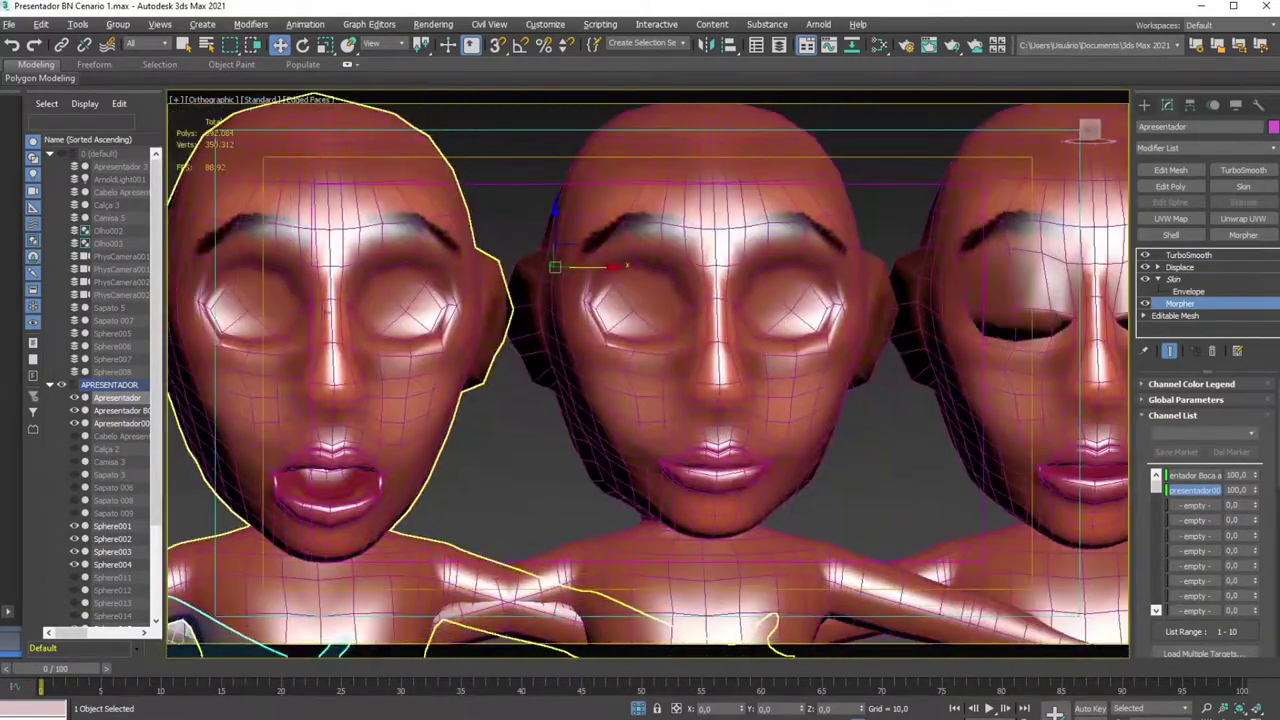
middle_click_drag(640, 370, 805, 395)
left_click(805, 395)
Enter Vertex level on Apresentador001, switch to wireframe with F3, and orbit around the eyes
scroll(810, 370, "up", 3)
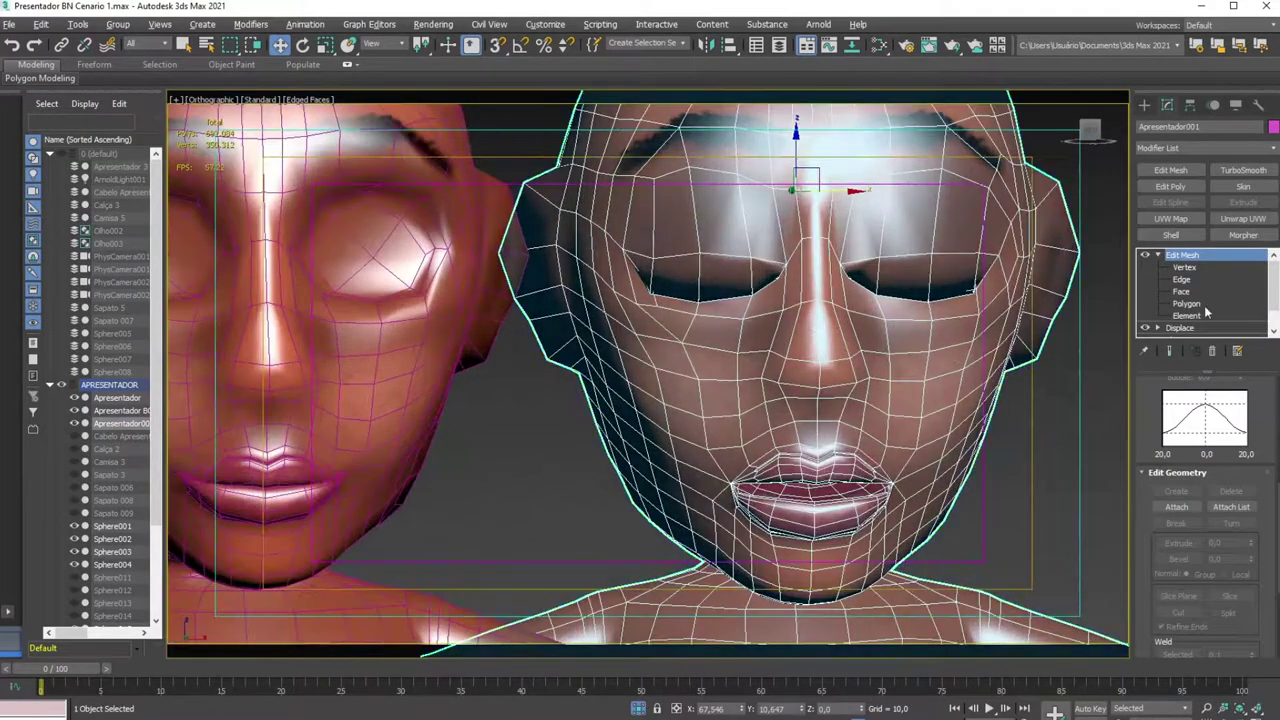
left_click(1183, 268)
scroll(737, 390, "up", 3)
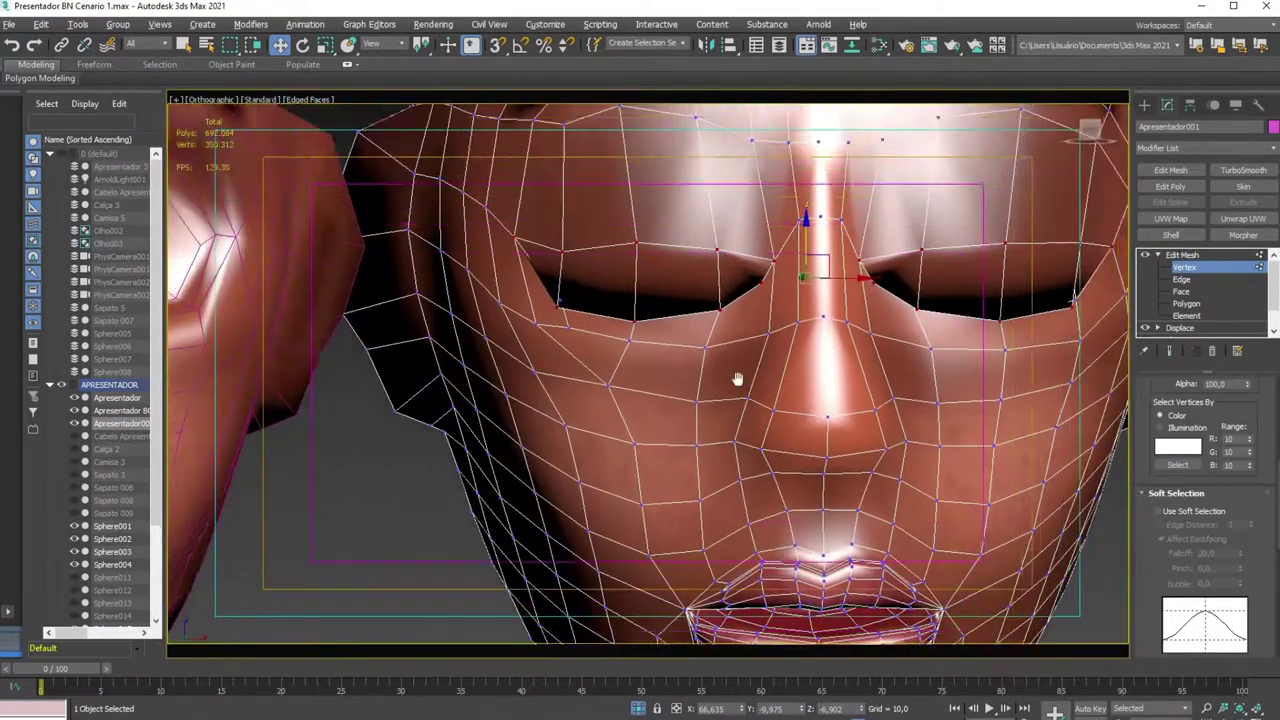
scroll(735, 420, "up", 2)
key("F3")
middle_click_drag(689, 403, 678, 417, "alt")
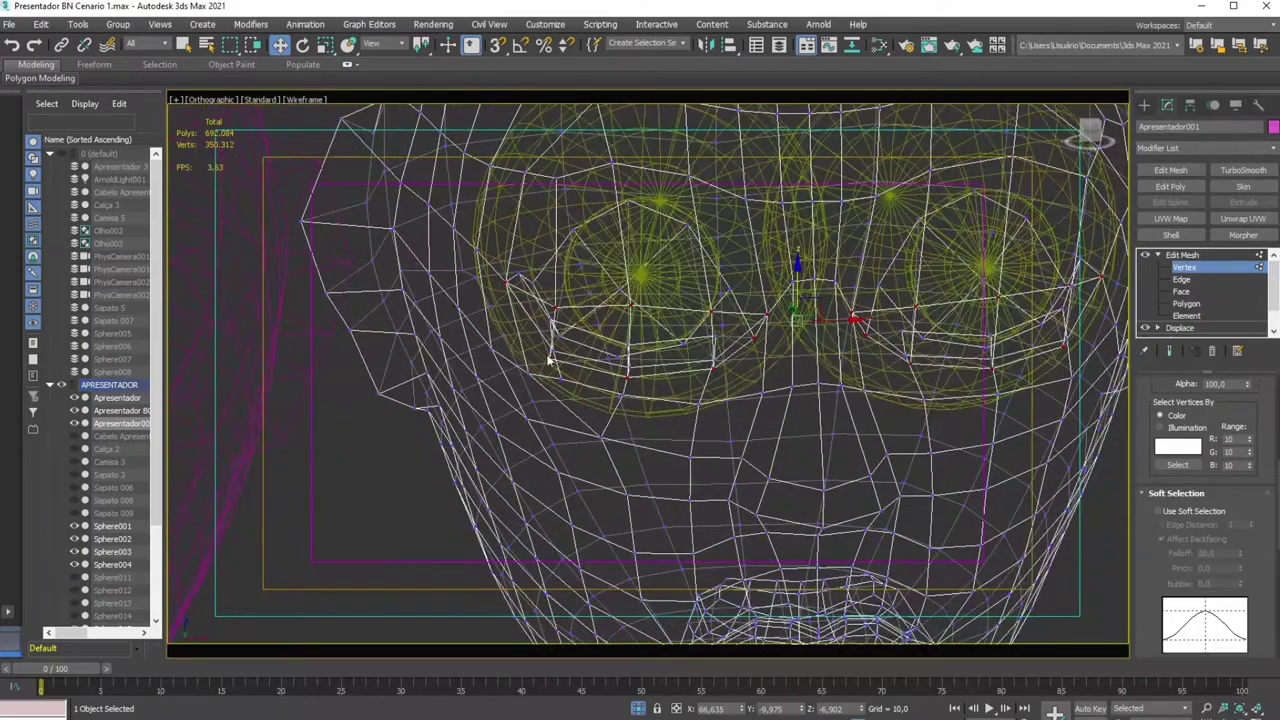
middle_click_drag(550, 351, 630, 341, "alt")
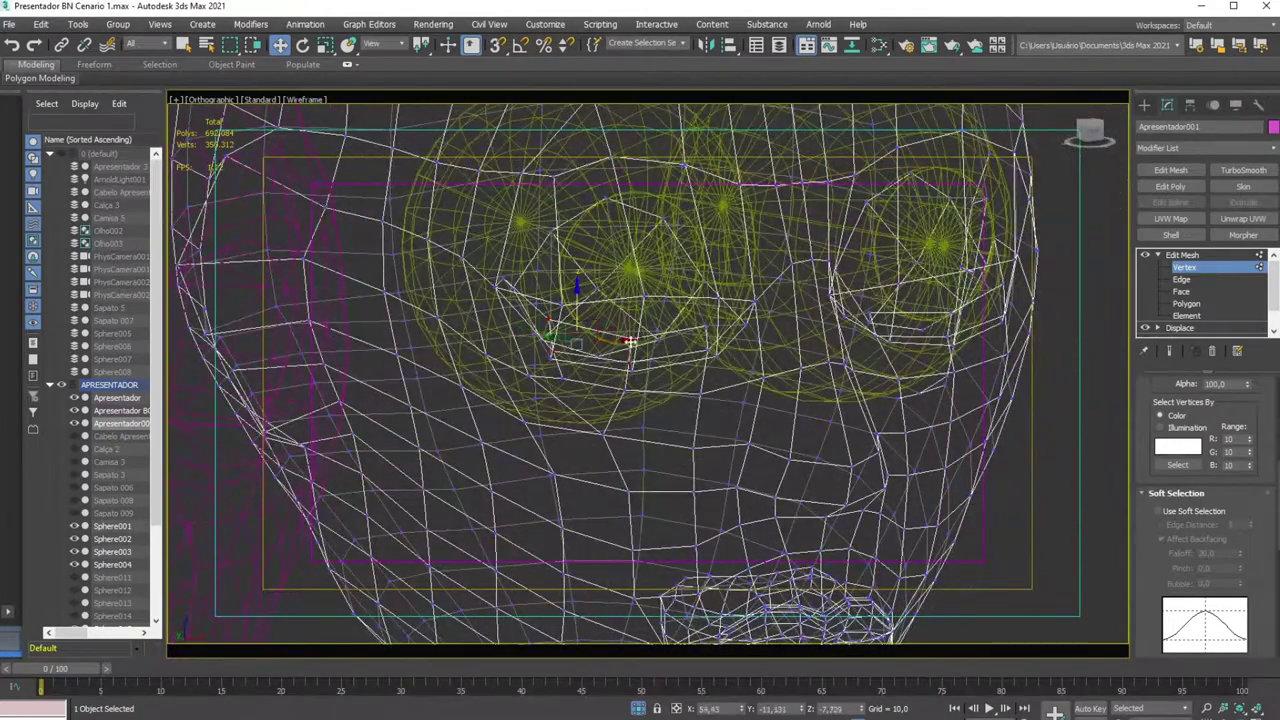
mouse_move(708, 349)
middle_mouse_down("alt")
mouse_move(820, 417)
mouse_move(883, 429)
mouse_move(888, 383)
mouse_move(876, 408)
middle_mouse_up("alt")
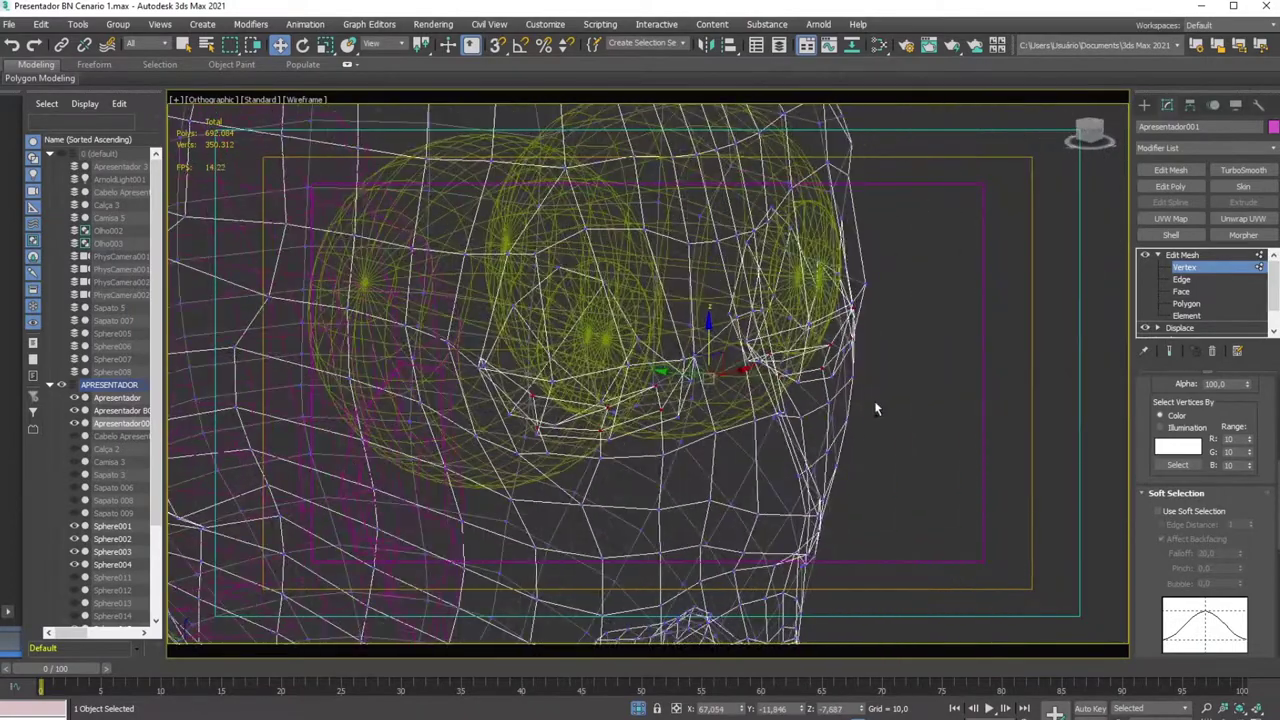
Nudge the selected eyelid vertices slightly, then exit vertex editing
left_click_drag(678, 374, 712, 343)
scroll(688, 394, "down", 5)
scroll(688, 394, "down", 2)
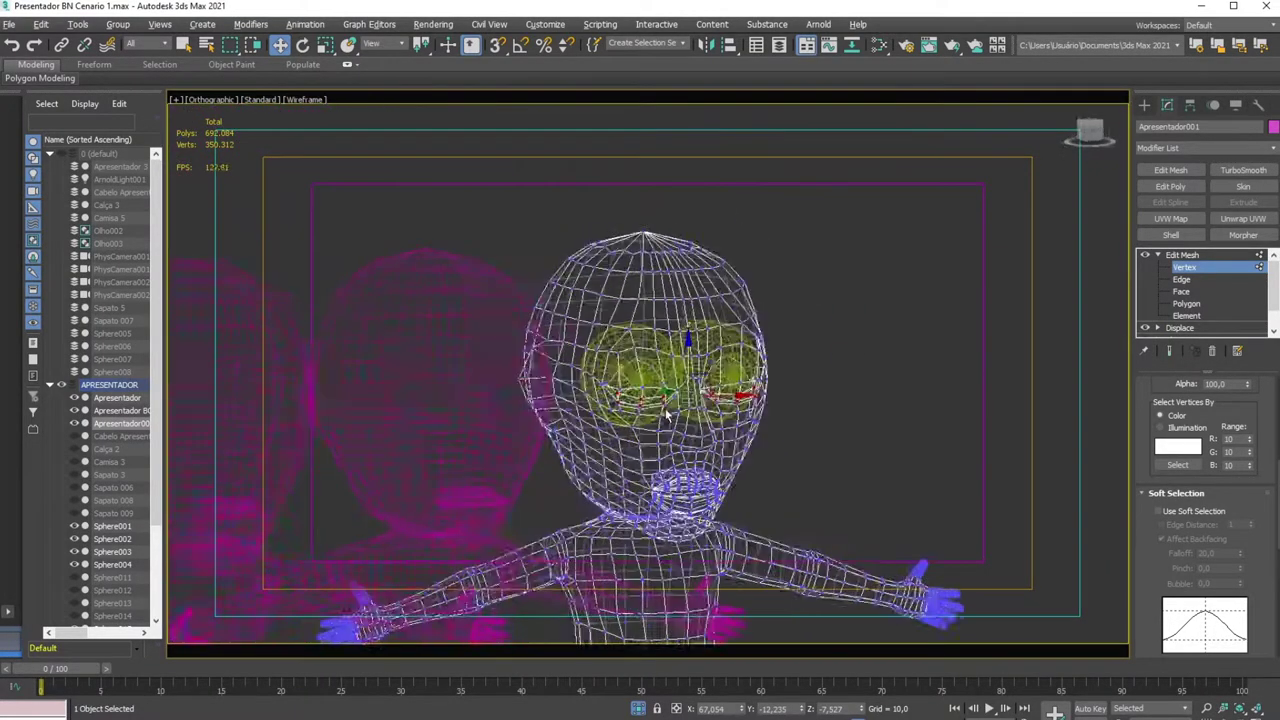
scroll(688, 394, "down", 2)
middle_click_drag(600, 320, 1180, 330)
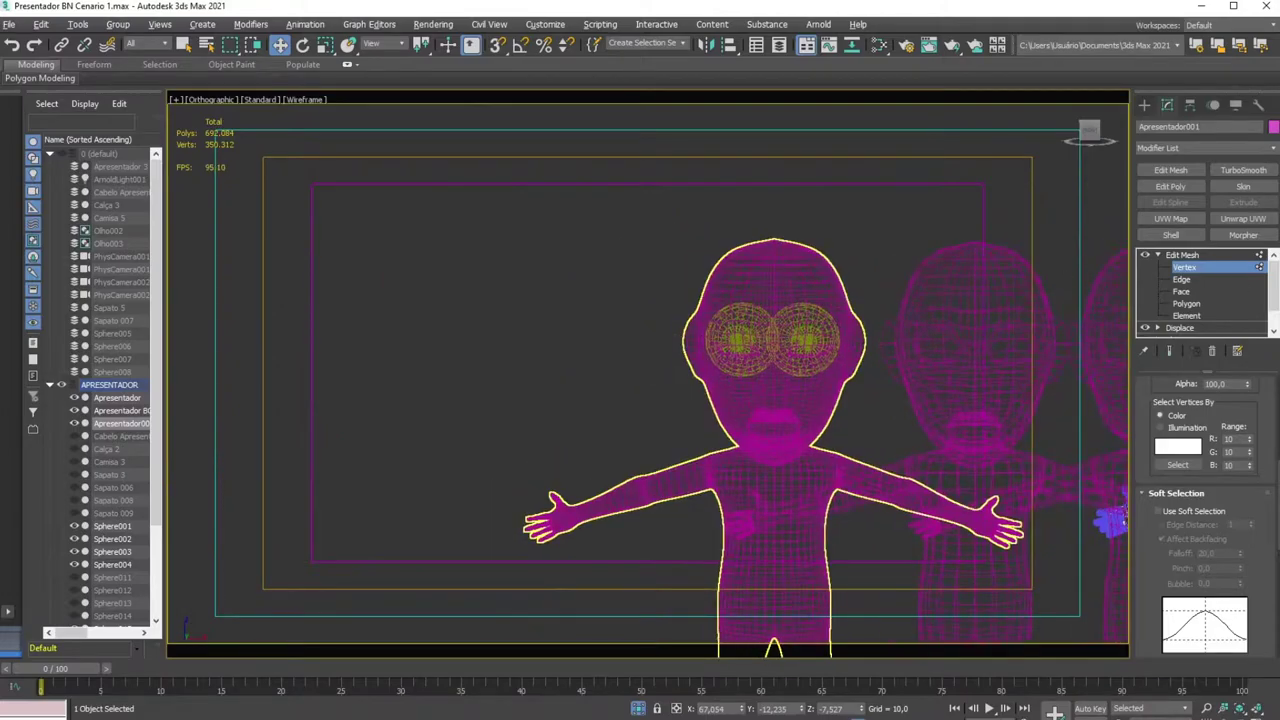
left_click(1196, 267)
scroll(743, 380, "up", 5)
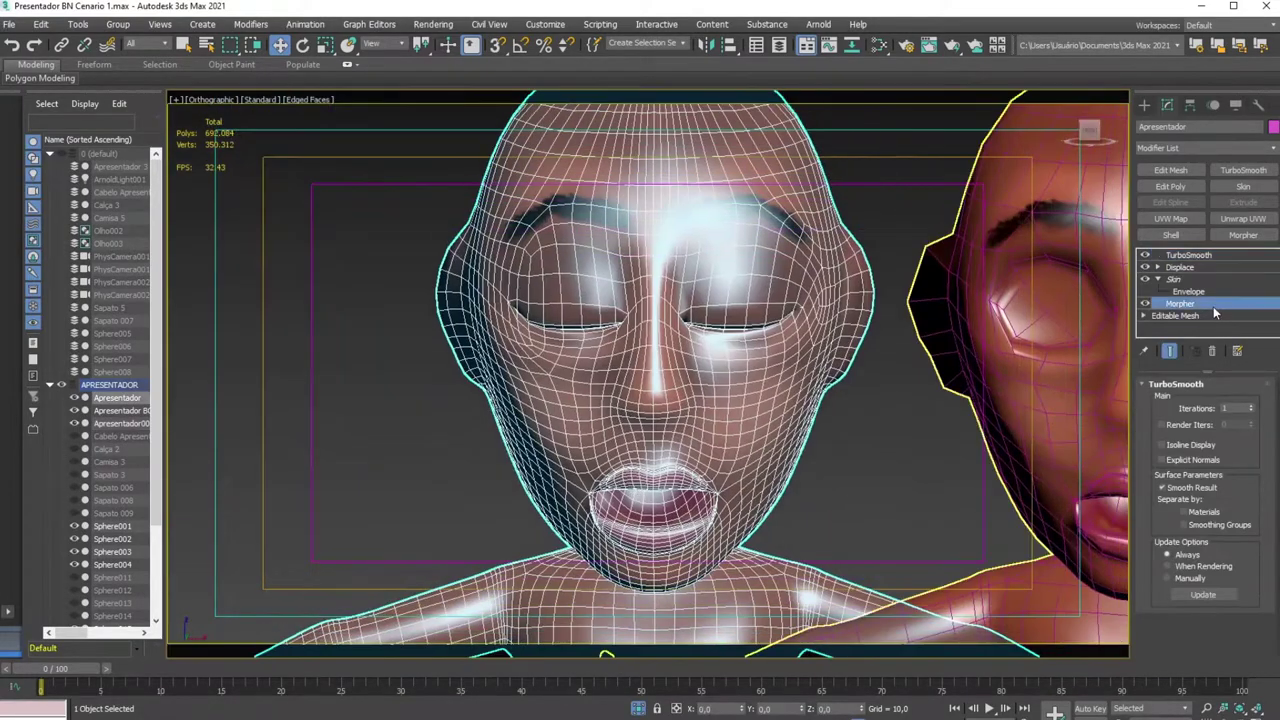
Reload the closed-eyes target on Morpher channel 2 and test it from 100 to 0 and back to 100
left_click(1180, 303)
right_click(1205, 490)
left_click(1215, 531)
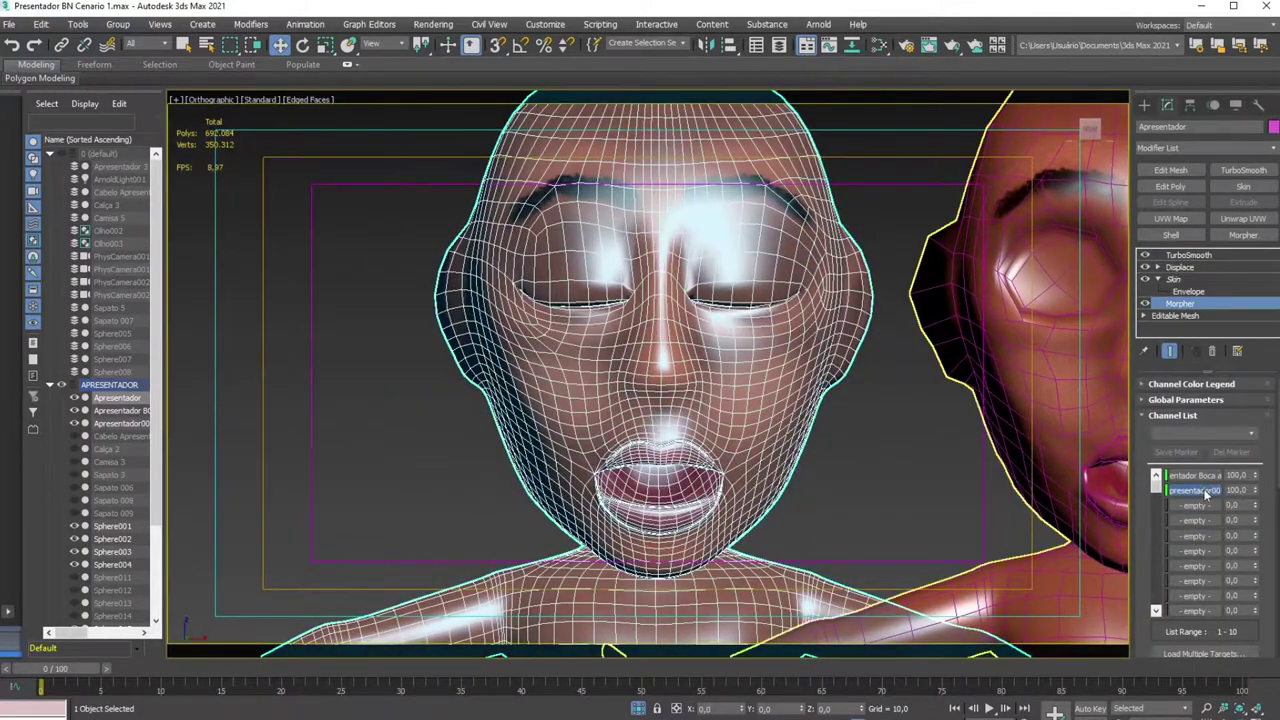
left_click_drag(1255, 490, 1267, 625)
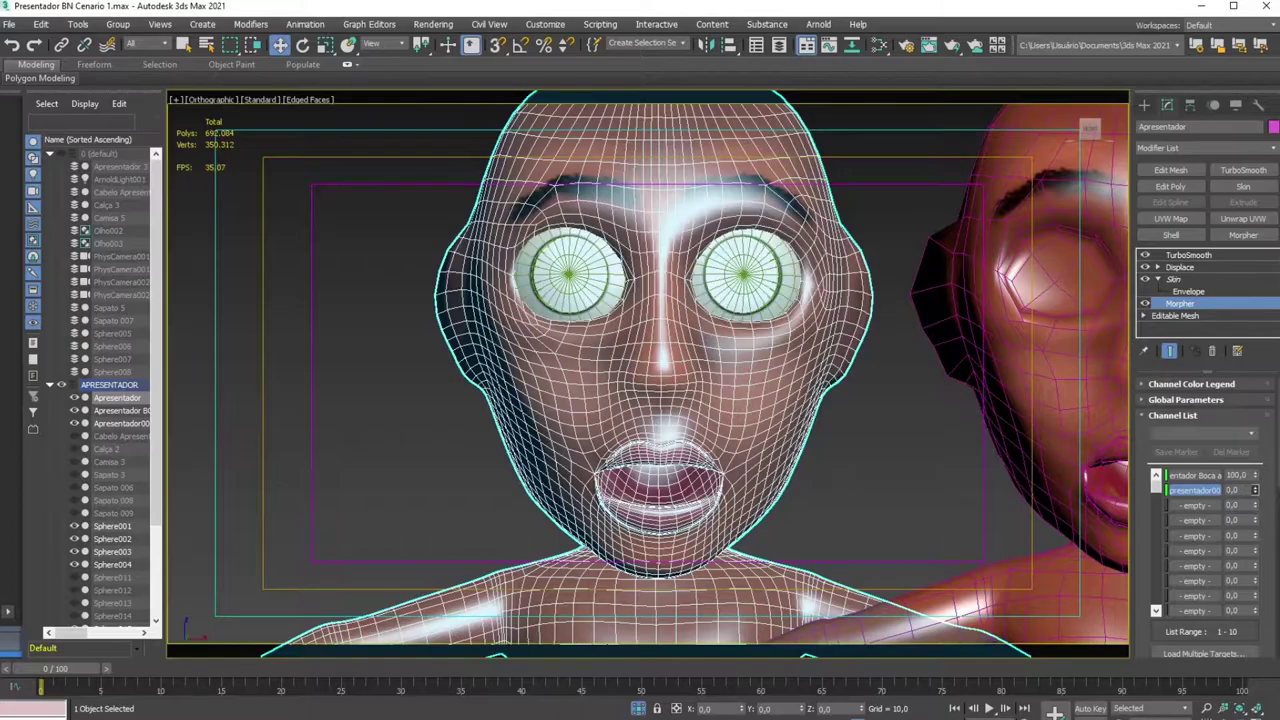
left_click_drag(1267, 625, 1267, 625)
left_click_drag(1255, 490, 1255, 490)
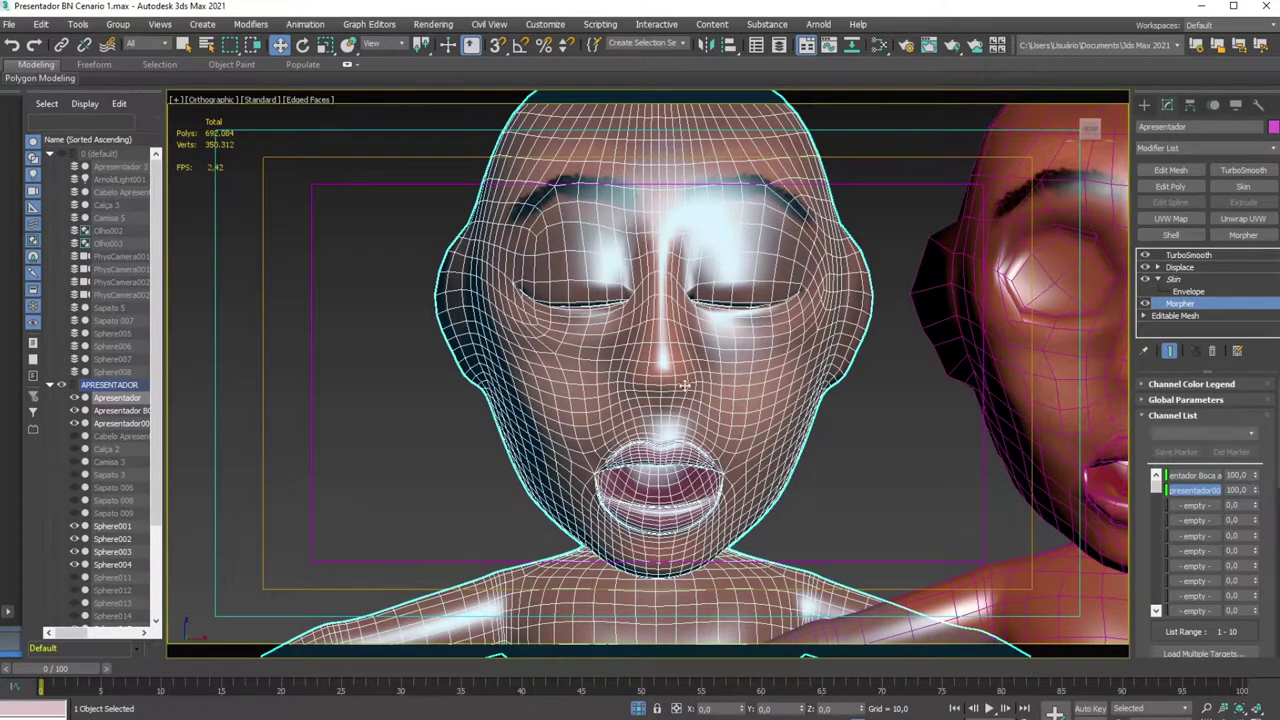
Zoom in on the presenter's eyes to check the shut eyelids from the front
scroll(685, 385, "up", 5)
scroll(586, 386, "up", 3)
mouse_move(580, 323)
middle_mouse_down()
mouse_move(494, 534)
mouse_move(571, 517)
middle_mouse_up()
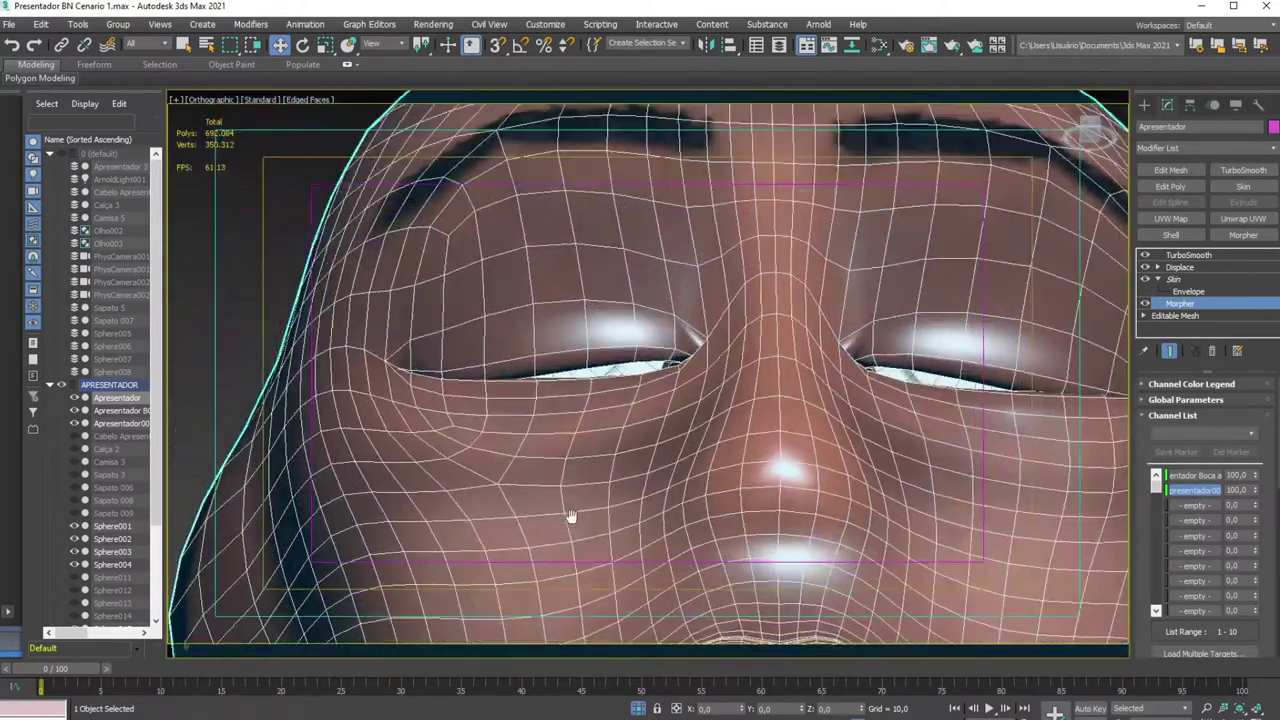
scroll(578, 510, "down", 2)
scroll(651, 523, "up", 5)
middle_click_drag(651, 523, 637, 523)
scroll(596, 539, "down", 1)
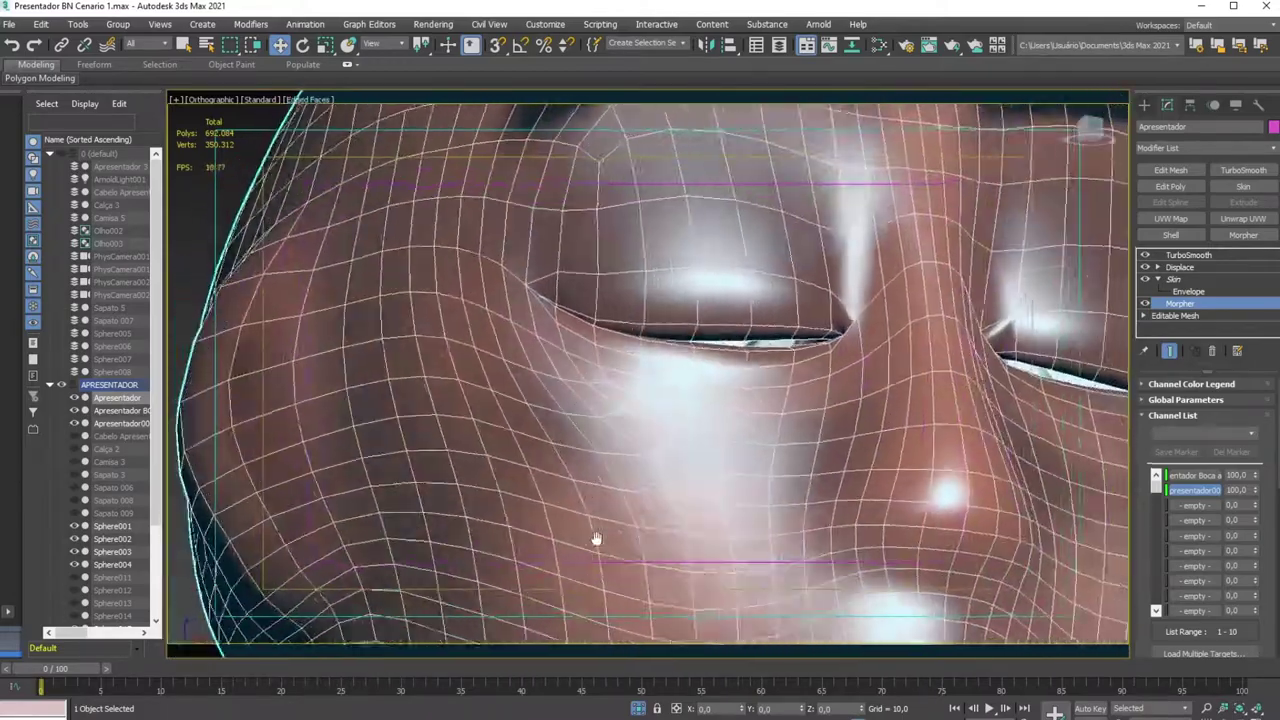
scroll(596, 539, "down", 3)
mouse_move(566, 549)
middle_mouse_down("alt")
mouse_move(469, 601)
mouse_move(491, 563)
middle_mouse_up("alt")
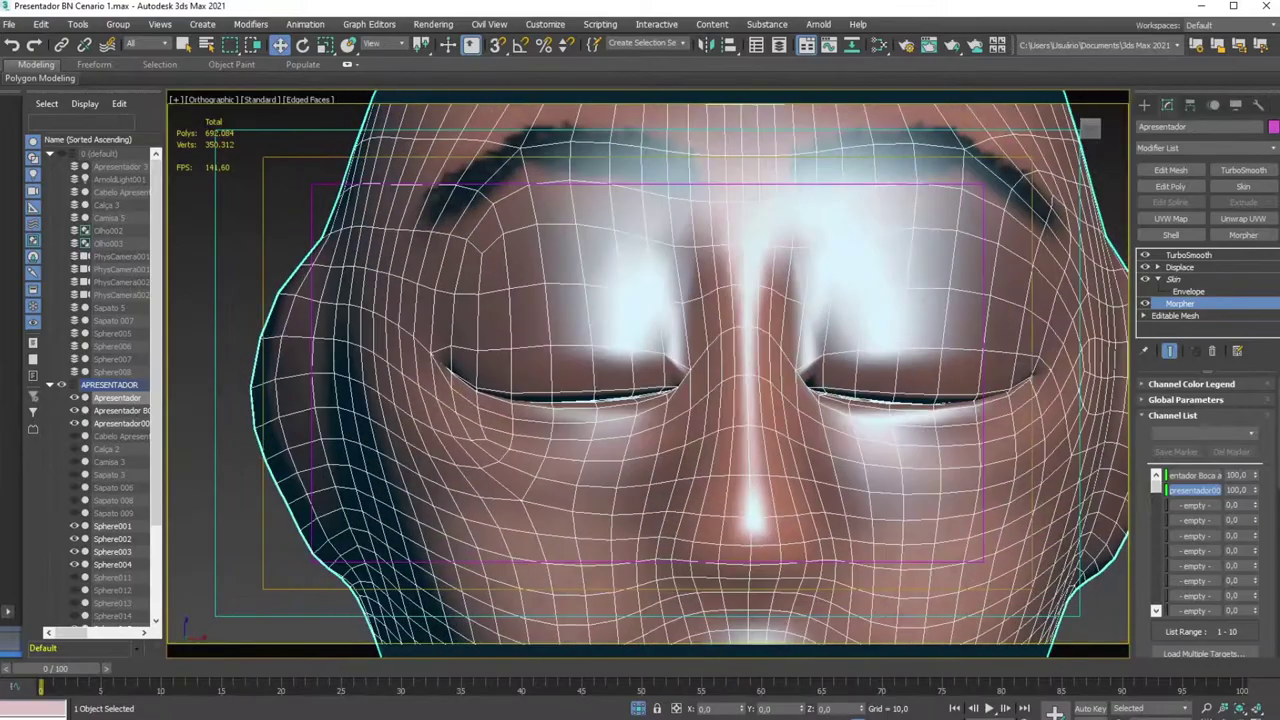
scroll(600, 517, "down", 3)
middle_click_drag(700, 443, 441, 380)
Select Apresentador001, enter Edit Mesh Vertex level, and orbit back to a straight-on view of its face
scroll(441, 380, "up", 2)
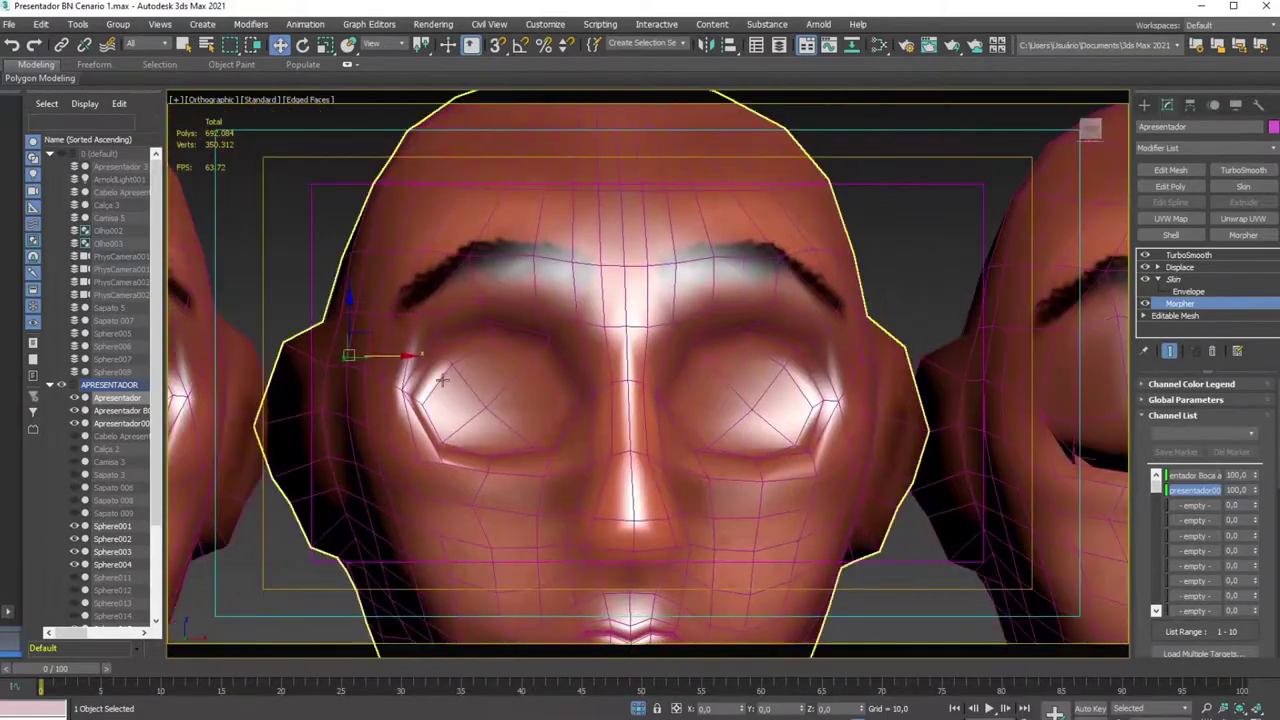
middle_click_drag(760, 390, 170, 390)
left_click(650, 300)
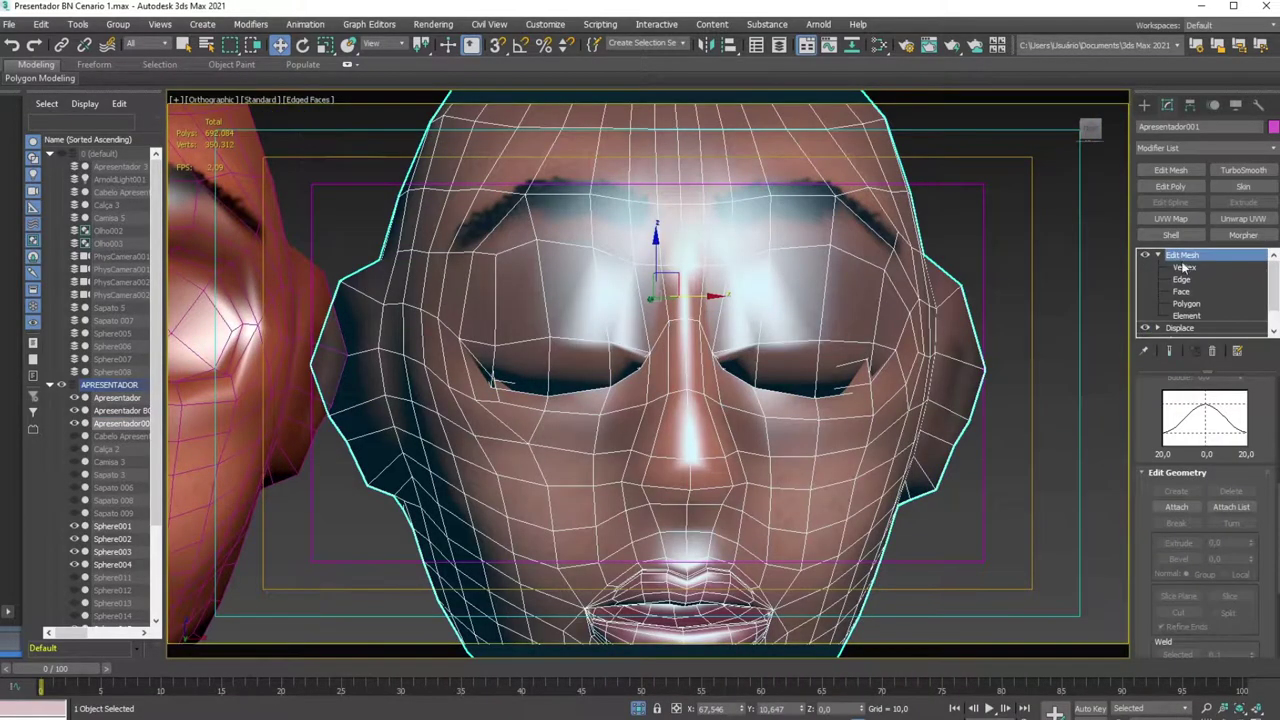
left_click(1184, 268)
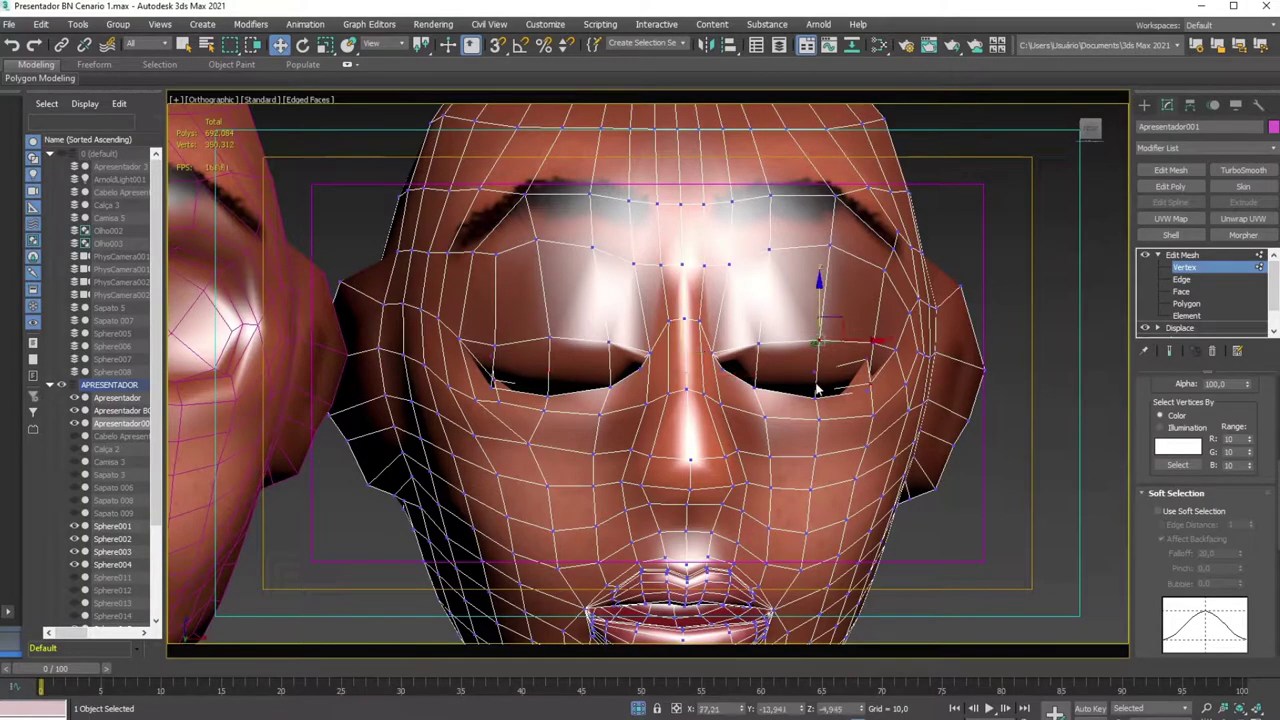
middle_click_drag(874, 420, 868, 392, "alt")
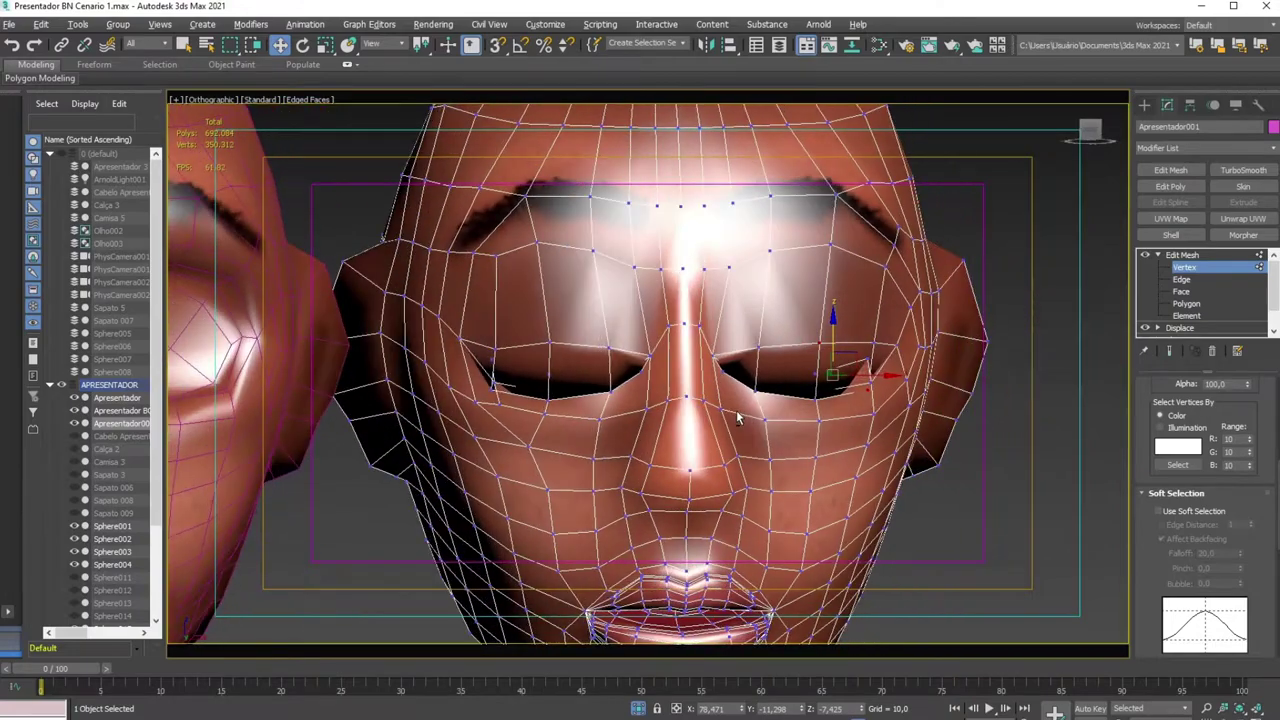
middle_click_drag(706, 418, 737, 411, "alt")
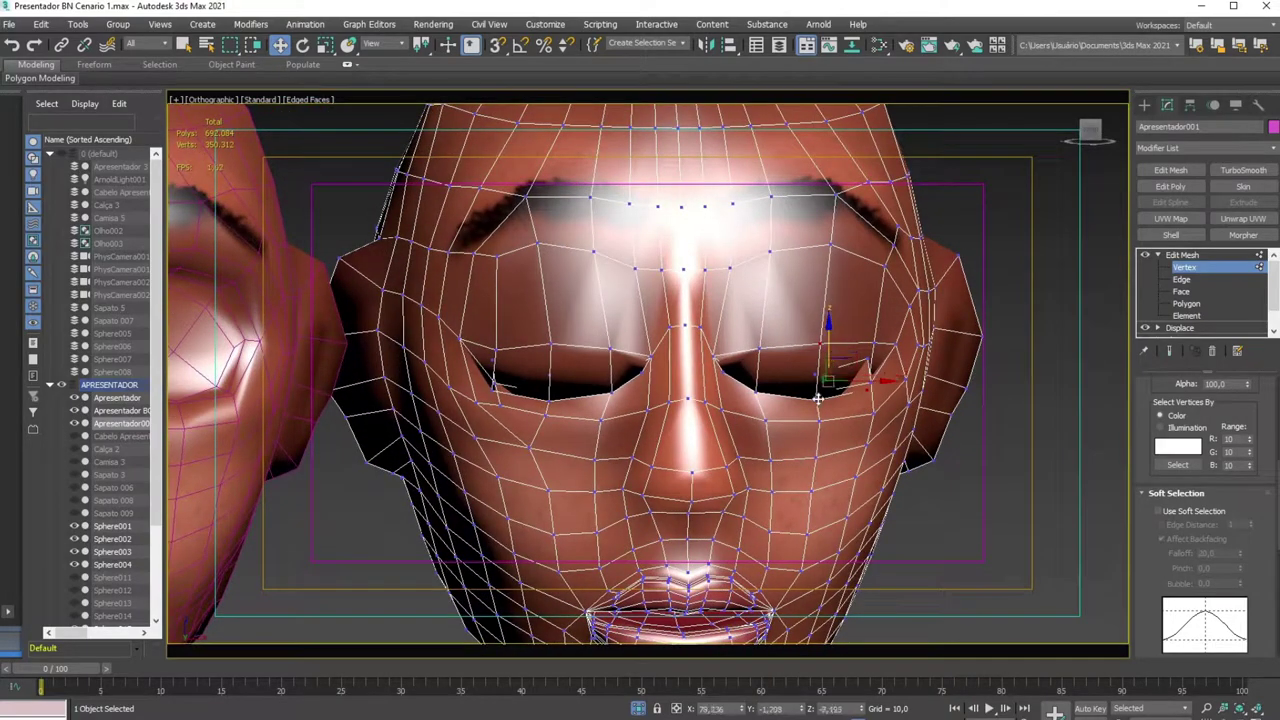
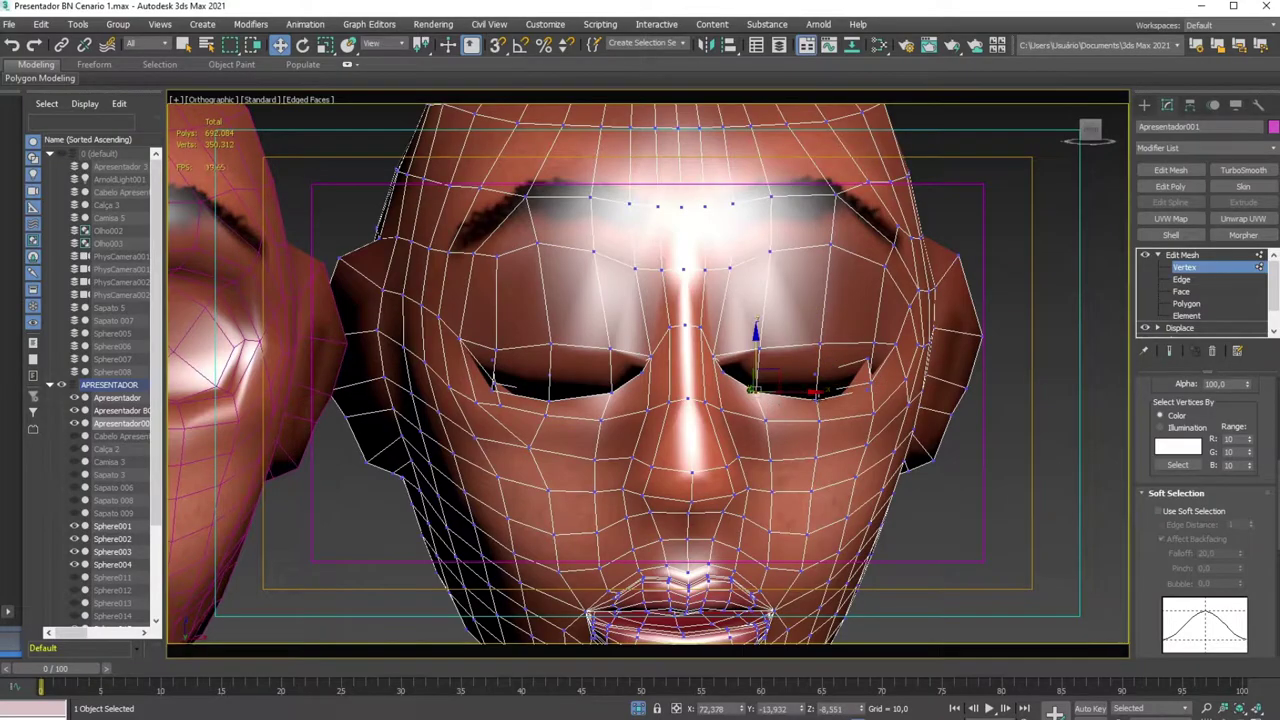
Drag the selected eyelid vertices down along Z to close the target head's eyes
middle_click_drag(810, 393, 810, 393, "alt")
scroll(734, 410, "up", 5)
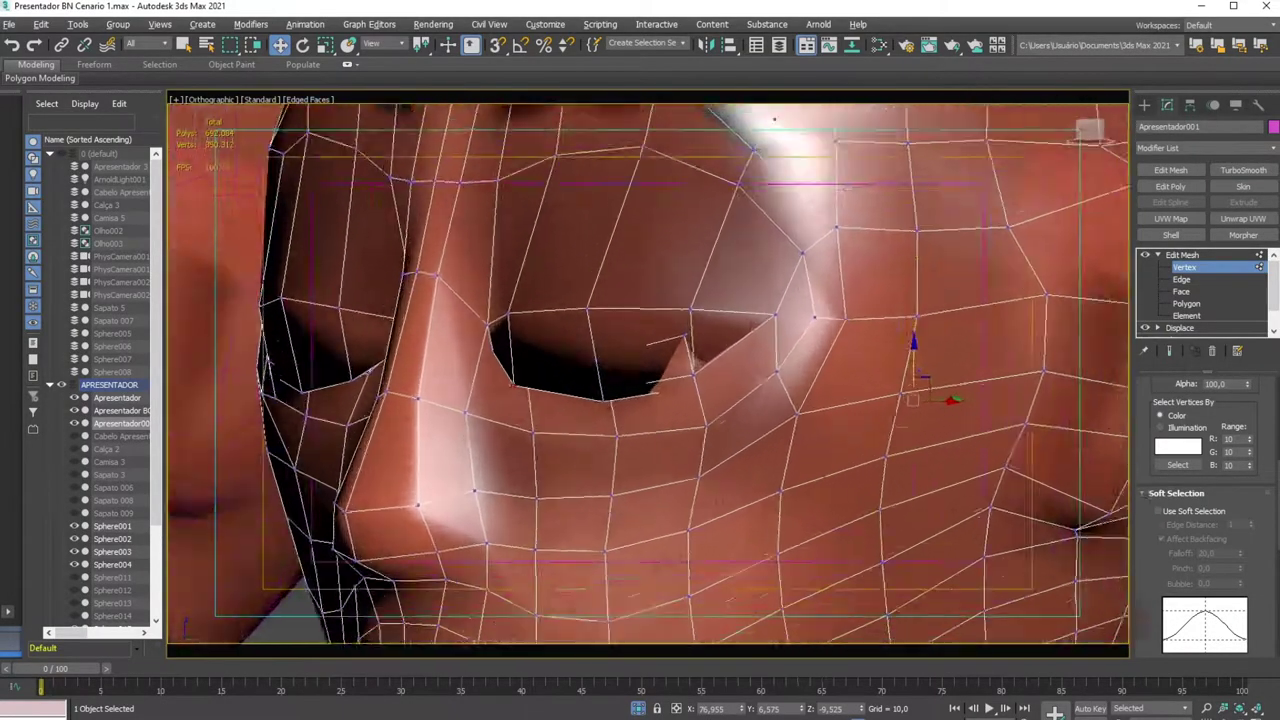
scroll(605, 418, "down", 8)
scroll(545, 428, "up", 2)
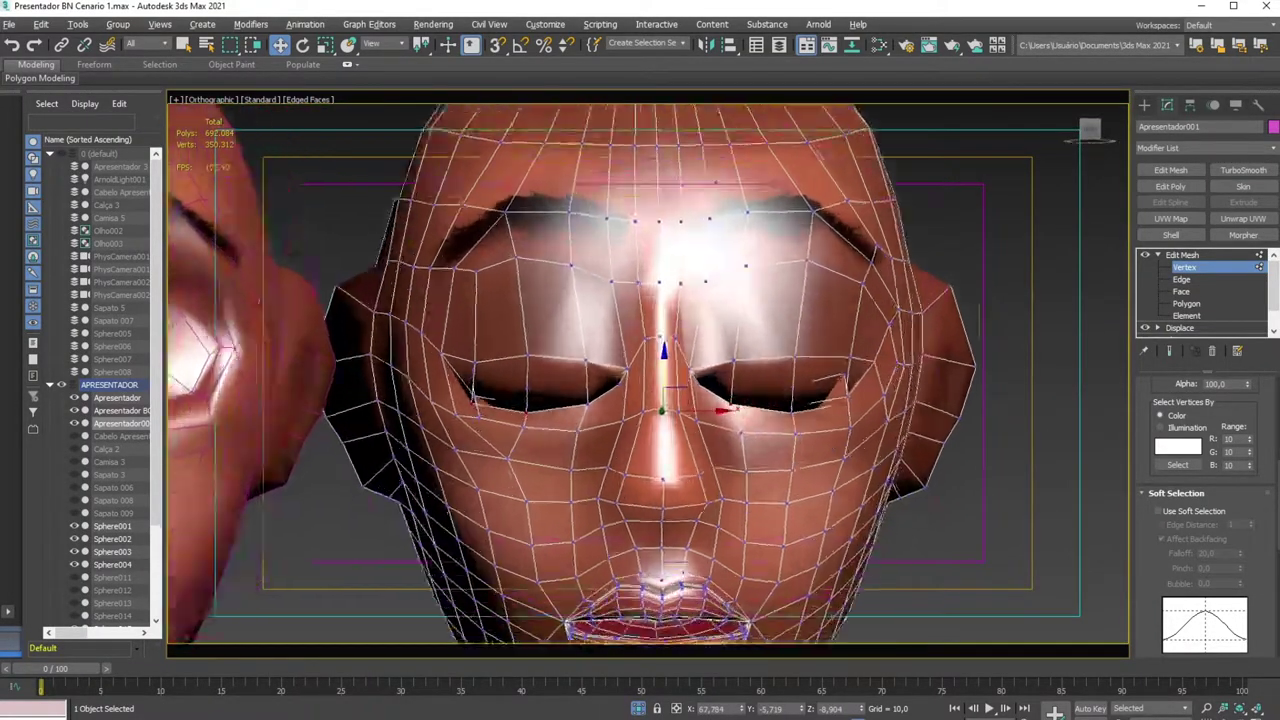
scroll(650, 420, "up", 1)
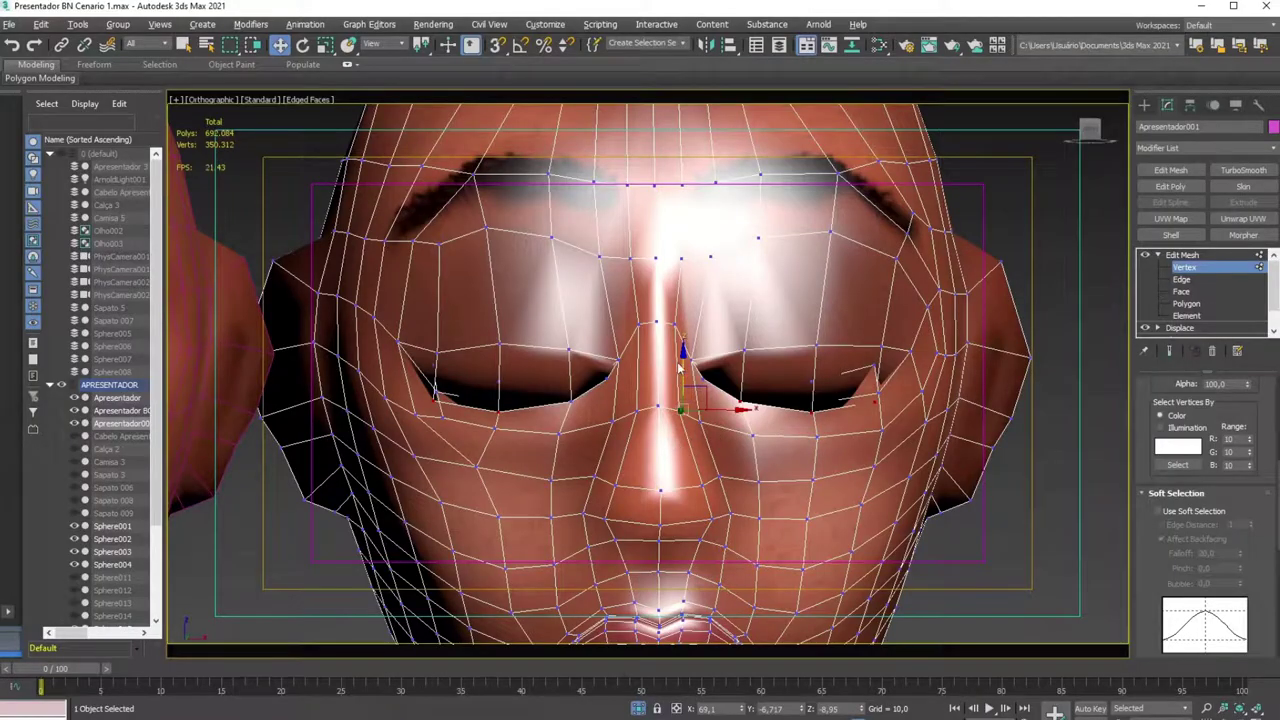
left_click_drag(684, 357, 684, 385)
middle_click_drag(684, 385, 571, 380, "alt")
scroll(567, 353, "up", 2)
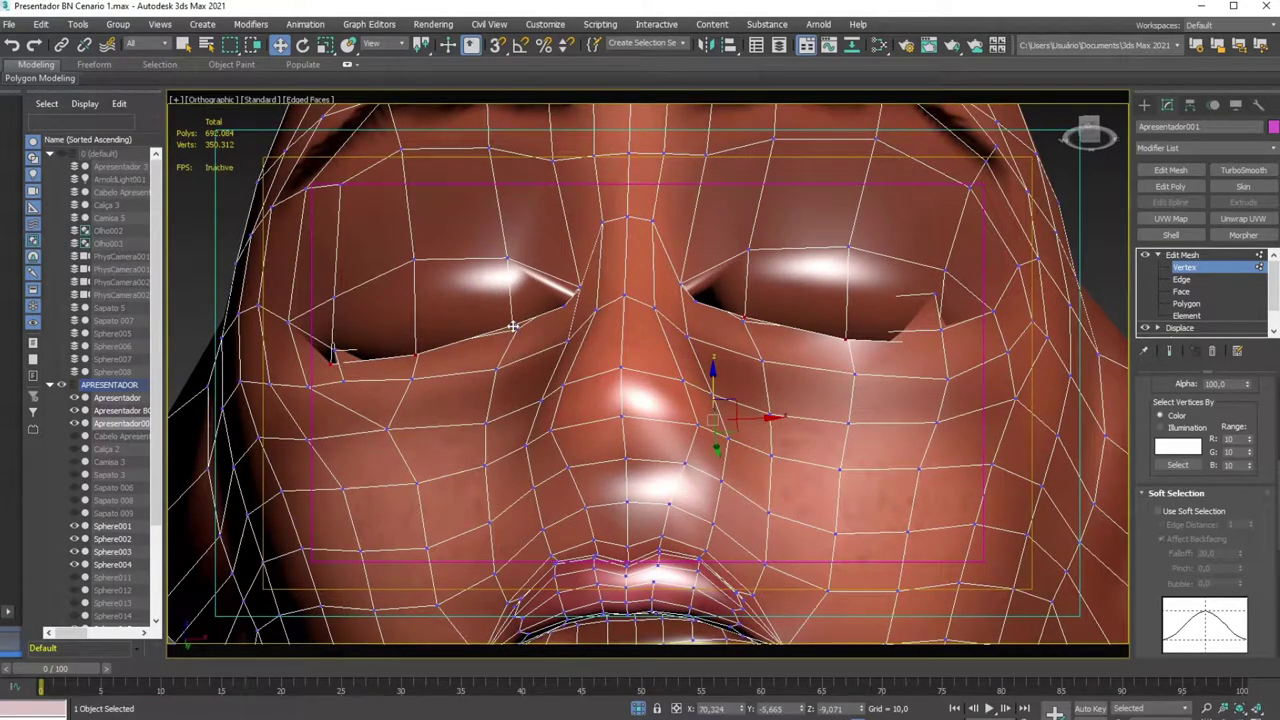
Fine-tune the eyelid height, checking the closed eyes from front and side views
middle_click_drag(696, 411, 701, 460, "alt")
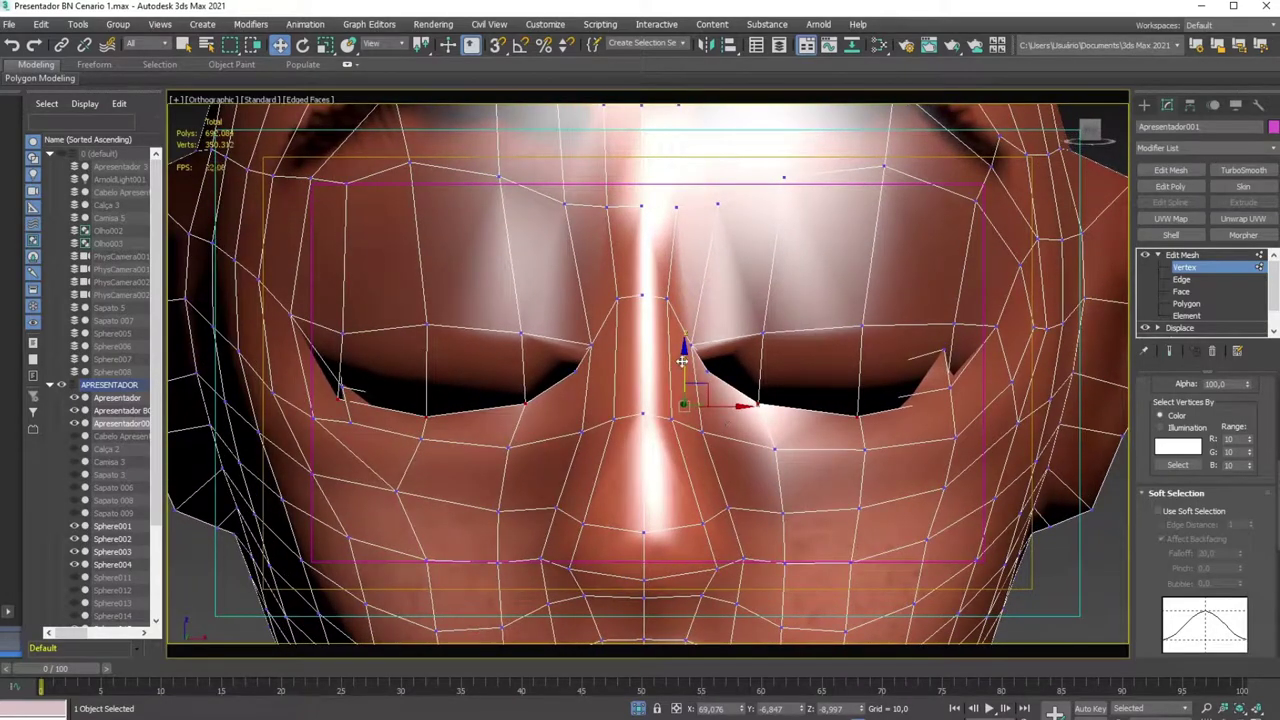
left_click_drag(681, 362, 681, 370)
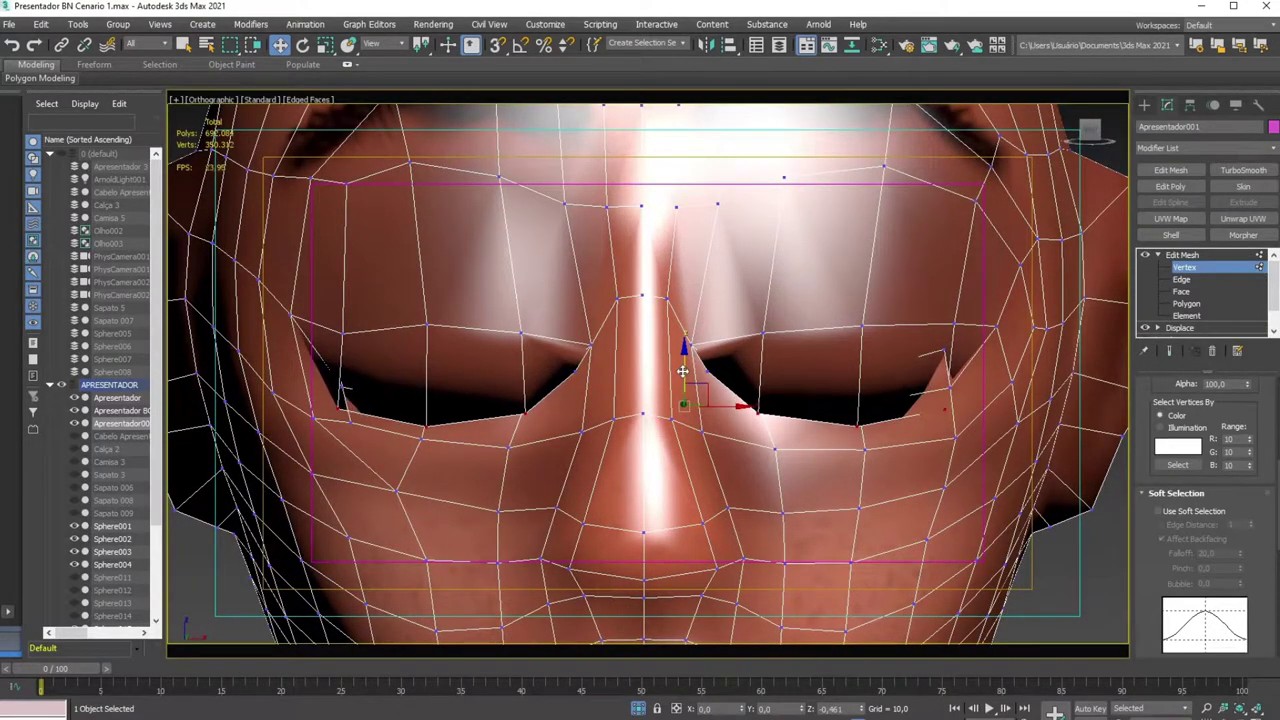
mouse_move(944, 412)
middle_mouse_down("alt")
mouse_move(878, 492)
mouse_move(968, 421)
middle_mouse_up("alt")
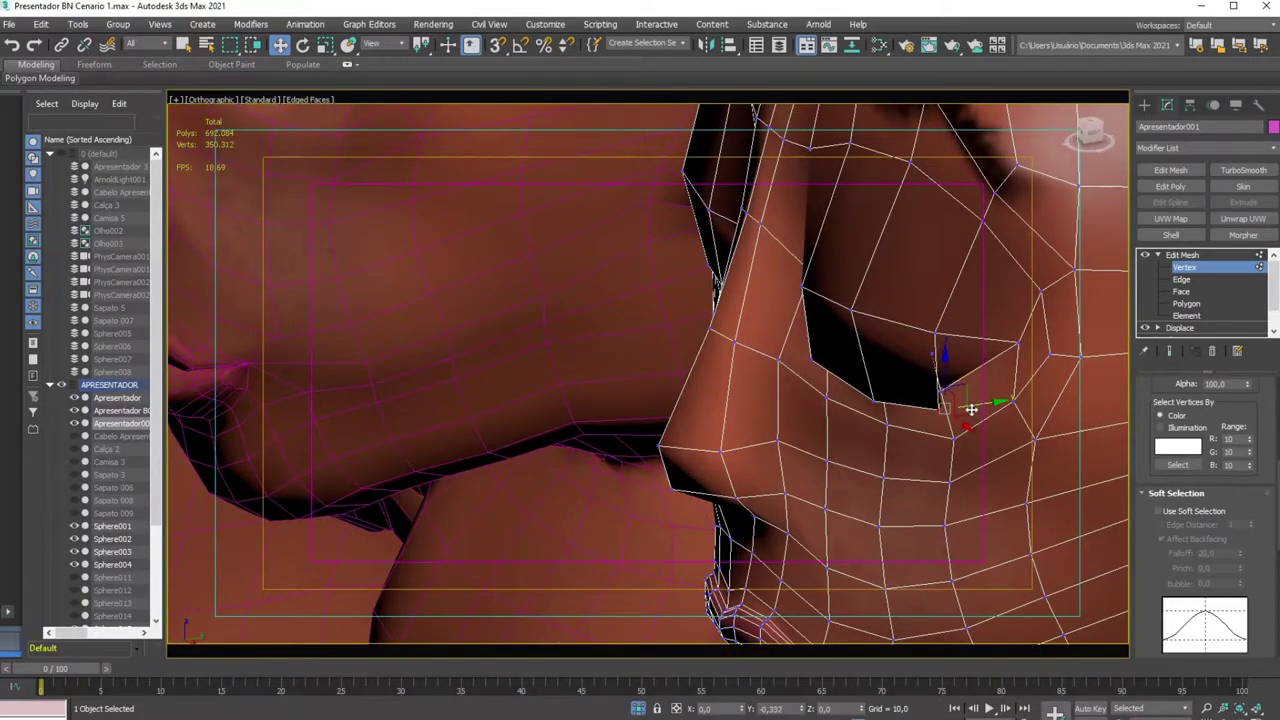
mouse_move(971, 410)
middle_mouse_down("alt")
mouse_move(741, 384)
mouse_move(738, 344)
middle_mouse_up("alt")
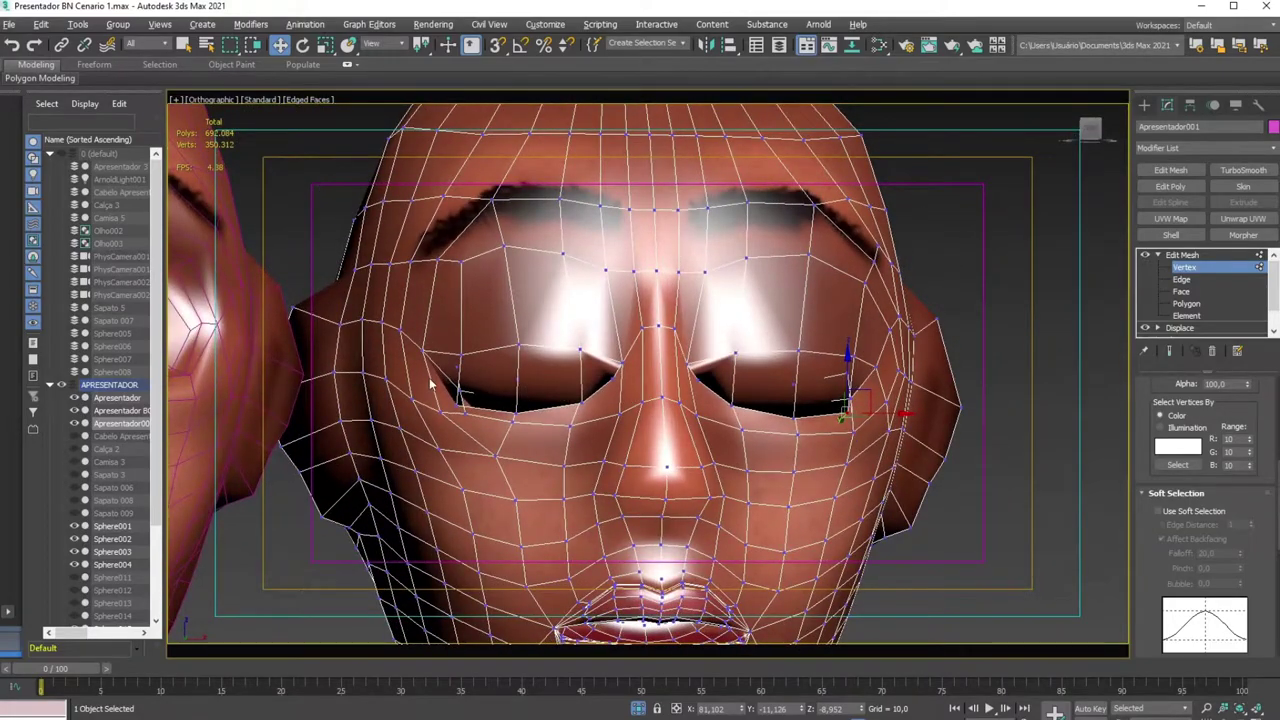
middle_click_drag(430, 383, 167, 381, "alt")
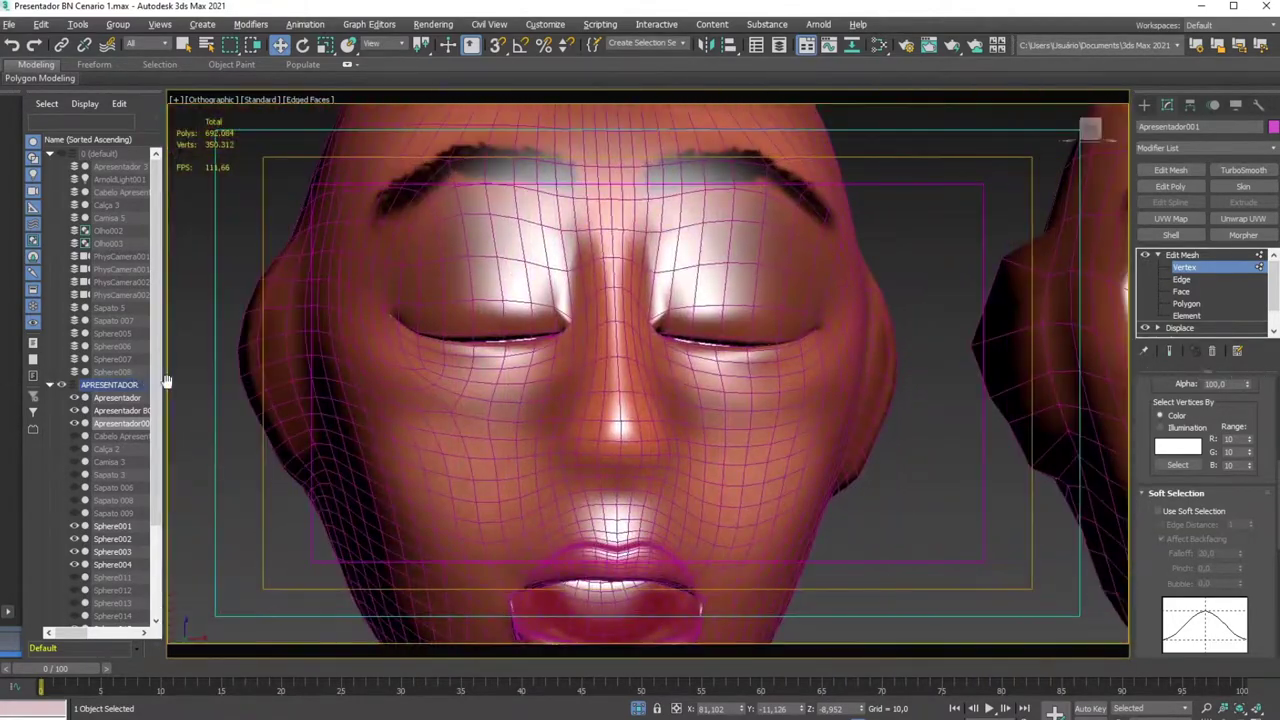
Reload the edited blink target into Apresentador's second Morpher channel
left_click(1182, 255)
left_click(704, 436)
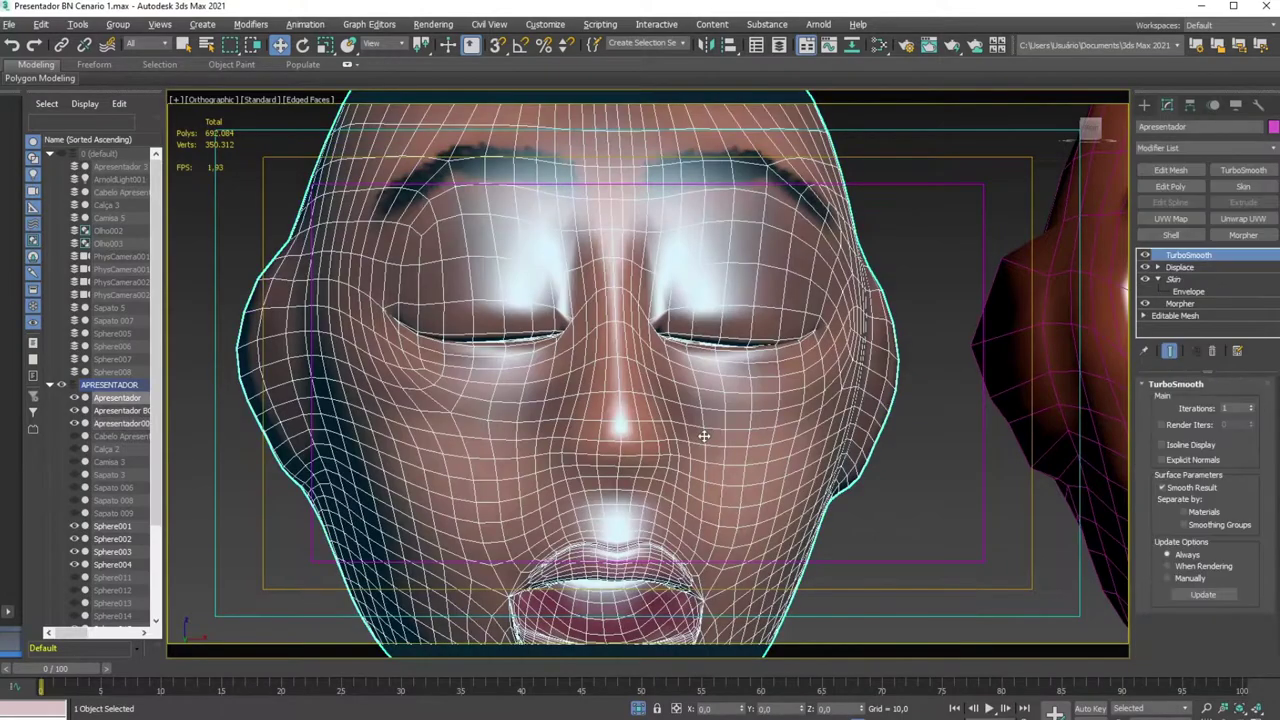
left_click(1203, 304)
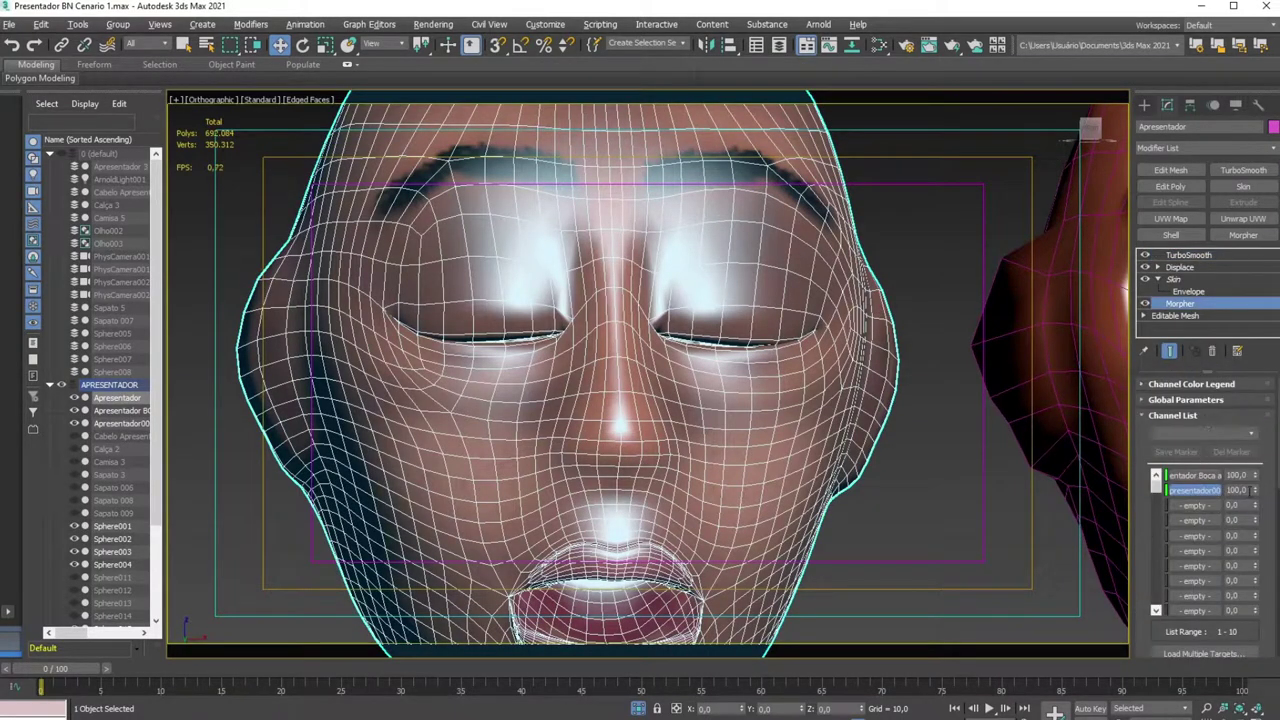
right_click(1196, 491)
left_click(1245, 530)
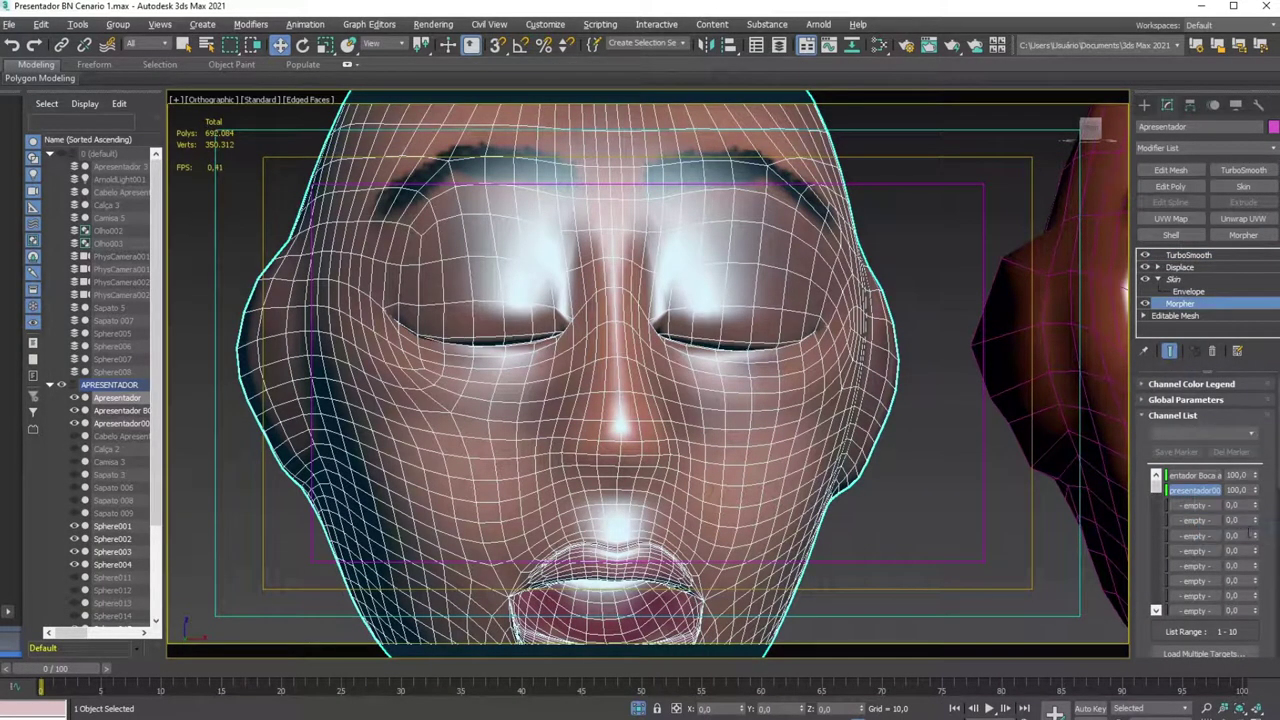
Test the blink morph by raising the channel-2 amount to about 60
mouse_move(878, 389)
middle_mouse_down("alt")
mouse_move(849, 346)
mouse_move(846, 371)
mouse_move(847, 352)
middle_mouse_up("alt")
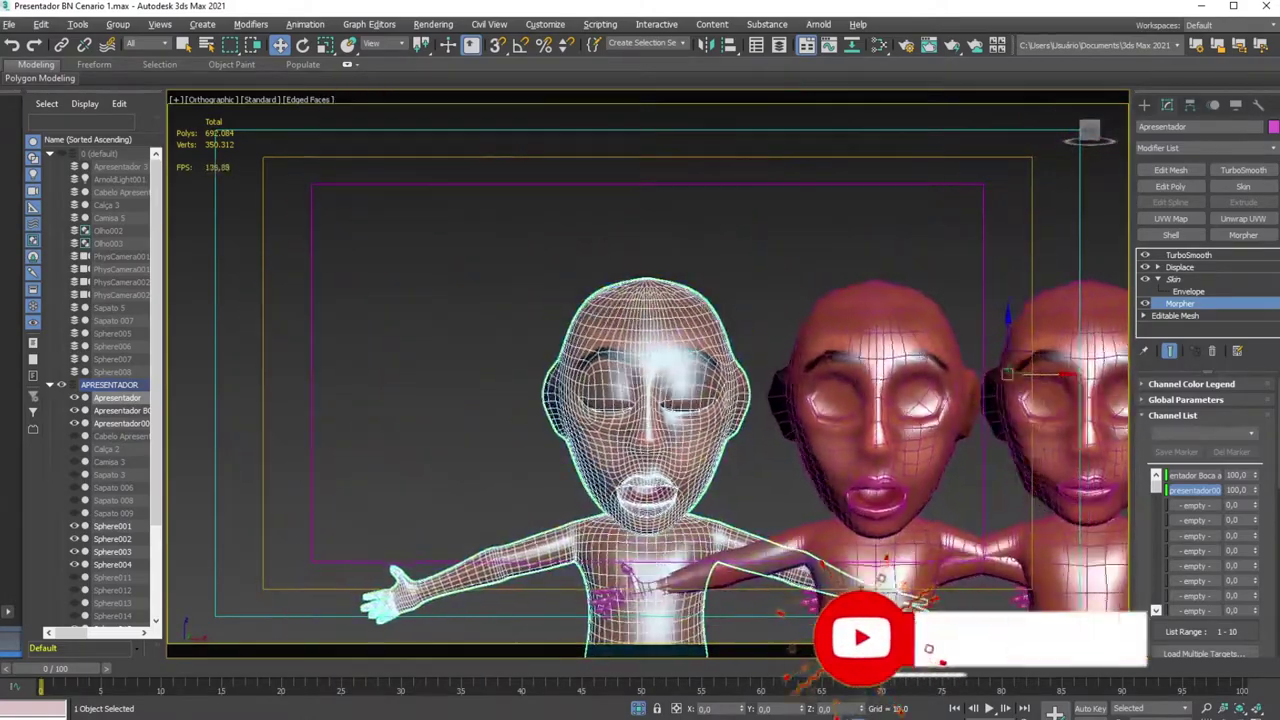
scroll(610, 380, "up", 3)
scroll(610, 380, "up", 2)
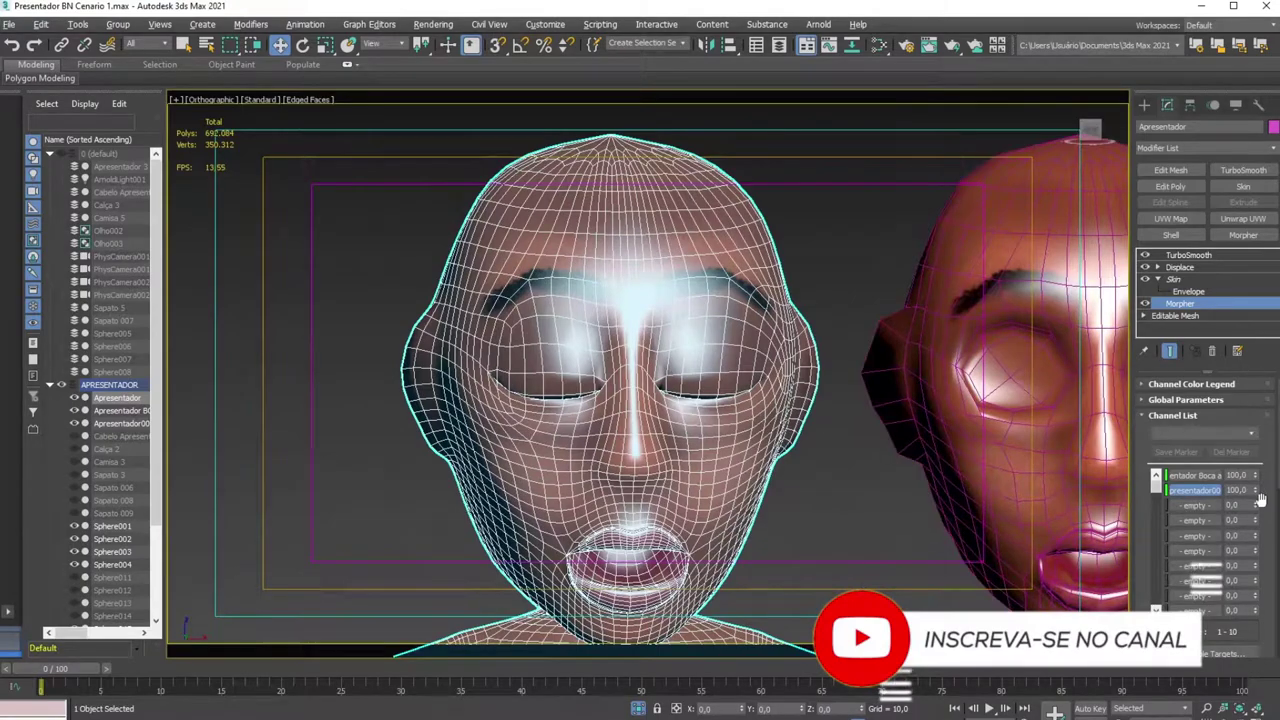
mouse_move(1255, 540)
left_mouse_down()
mouse_move(1275, 513)
mouse_move(1275, 530)
left_mouse_up()
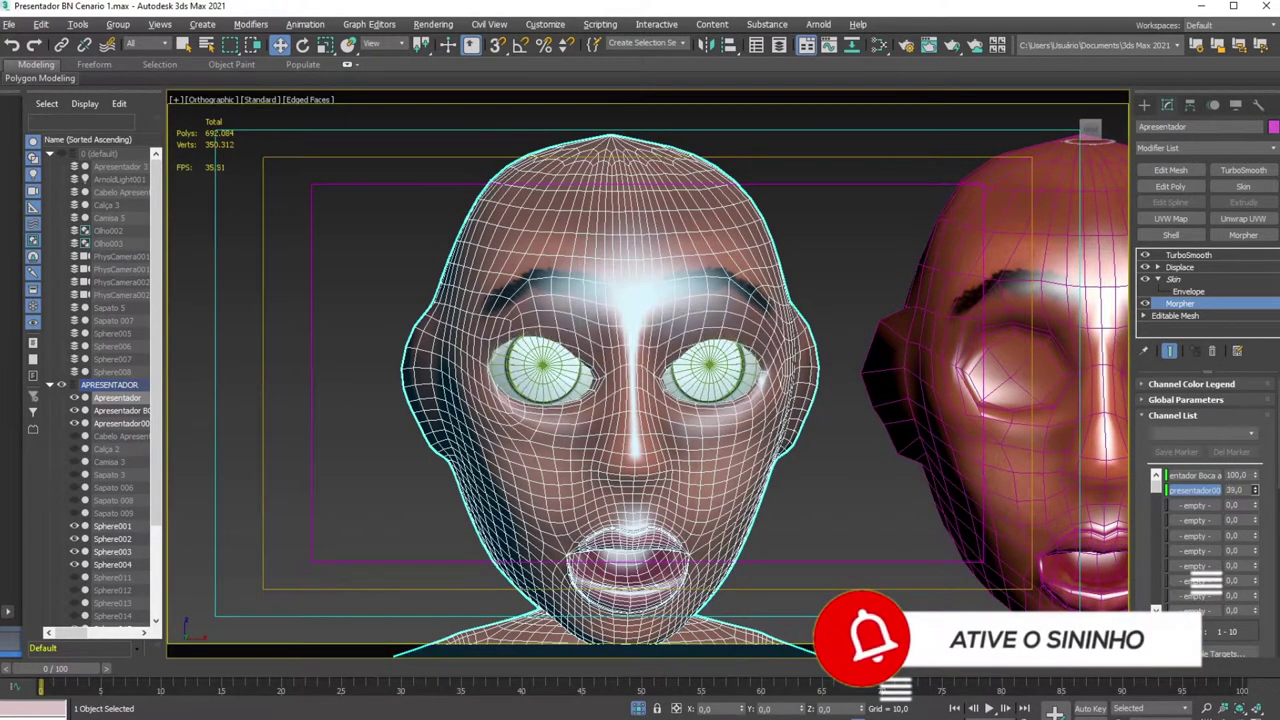
left_click_drag(1205, 580, 1205, 570)
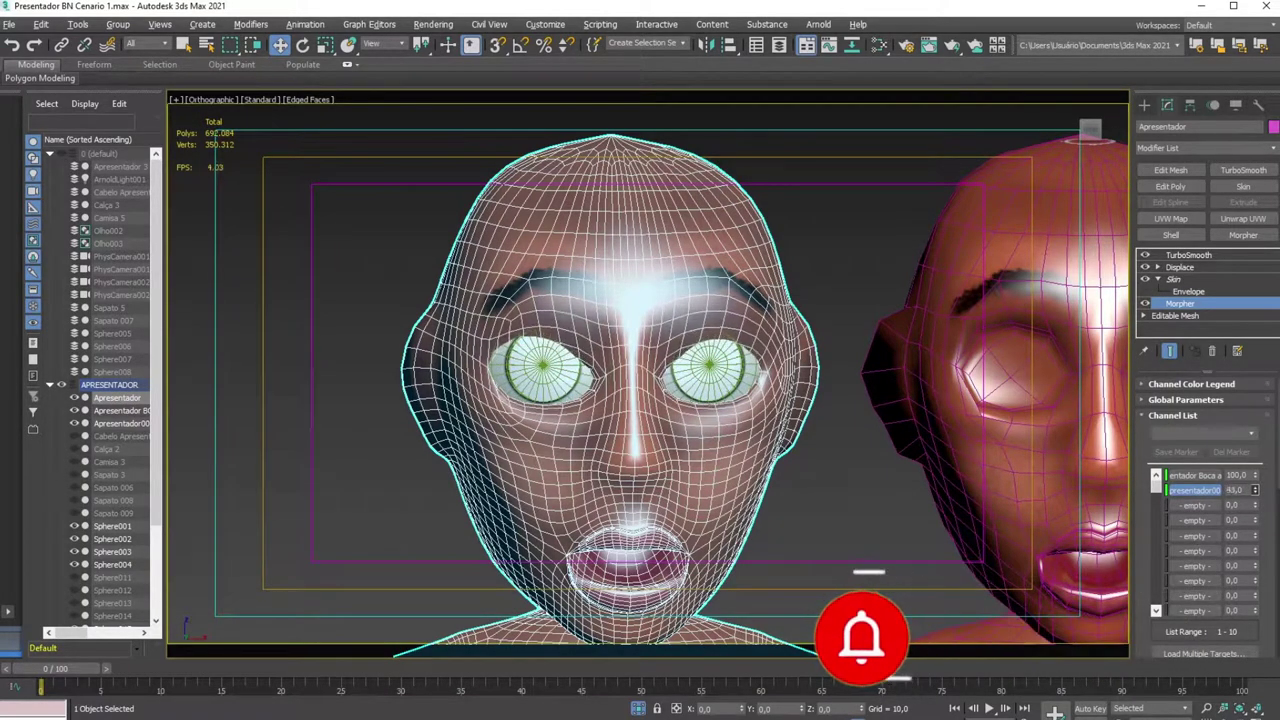
mouse_move(1205, 575)
left_mouse_down()
mouse_move(1205, 530)
mouse_move(1205, 573)
left_mouse_up()
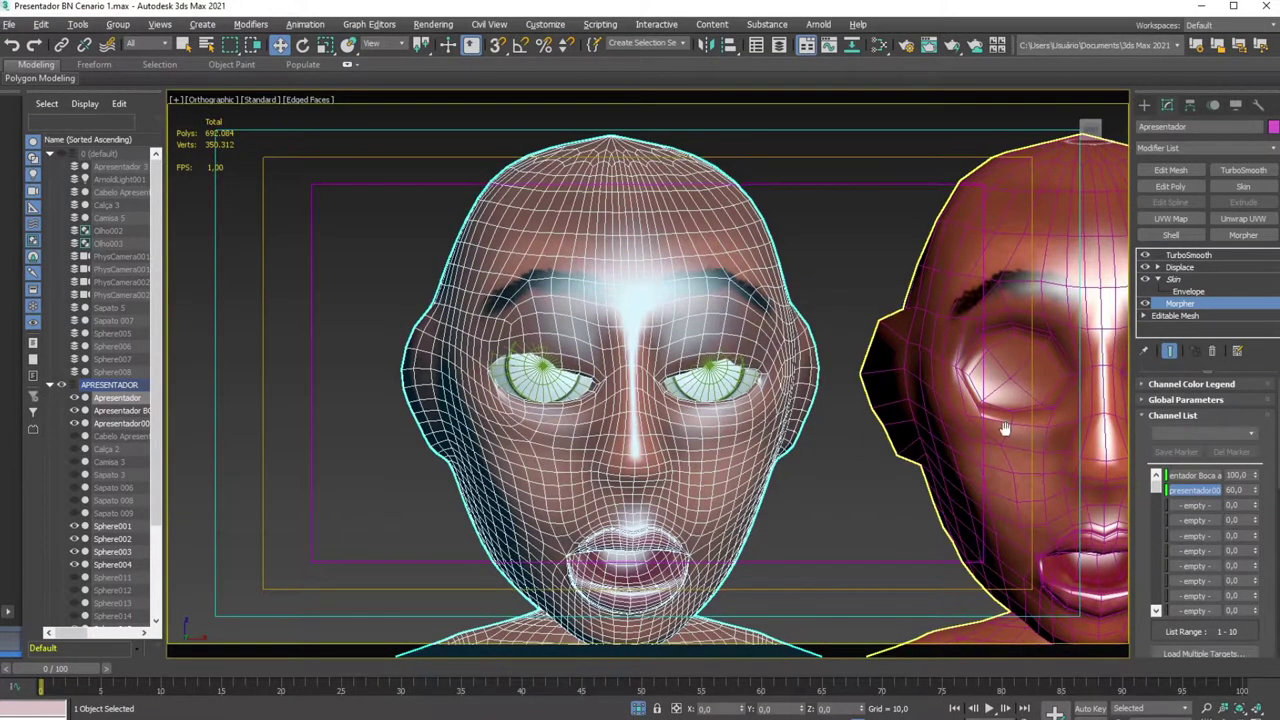
mouse_move(760, 400)
middle_mouse_down()
mouse_move(647, 426)
mouse_move(855, 438)
middle_mouse_up()
scroll(647, 426, "up", 5)
Select the blink target head Apresentador001 and inspect its closed eyes
left_click(647, 426)
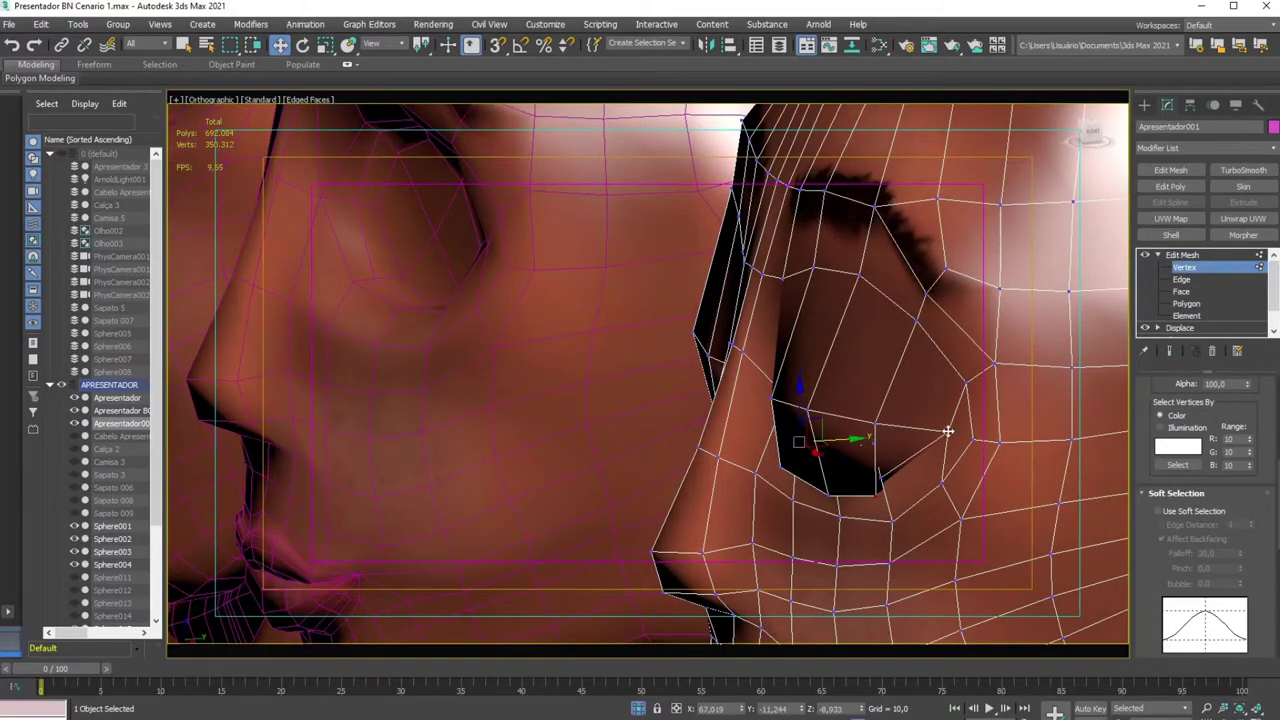
mouse_move(948, 432)
middle_mouse_down("alt")
mouse_move(371, 457)
mouse_move(629, 437)
mouse_move(957, 457)
mouse_move(709, 460)
mouse_move(790, 491)
middle_mouse_up("alt")
scroll(790, 491, "down", 5)
middle_click_drag(733, 428, 775, 370)
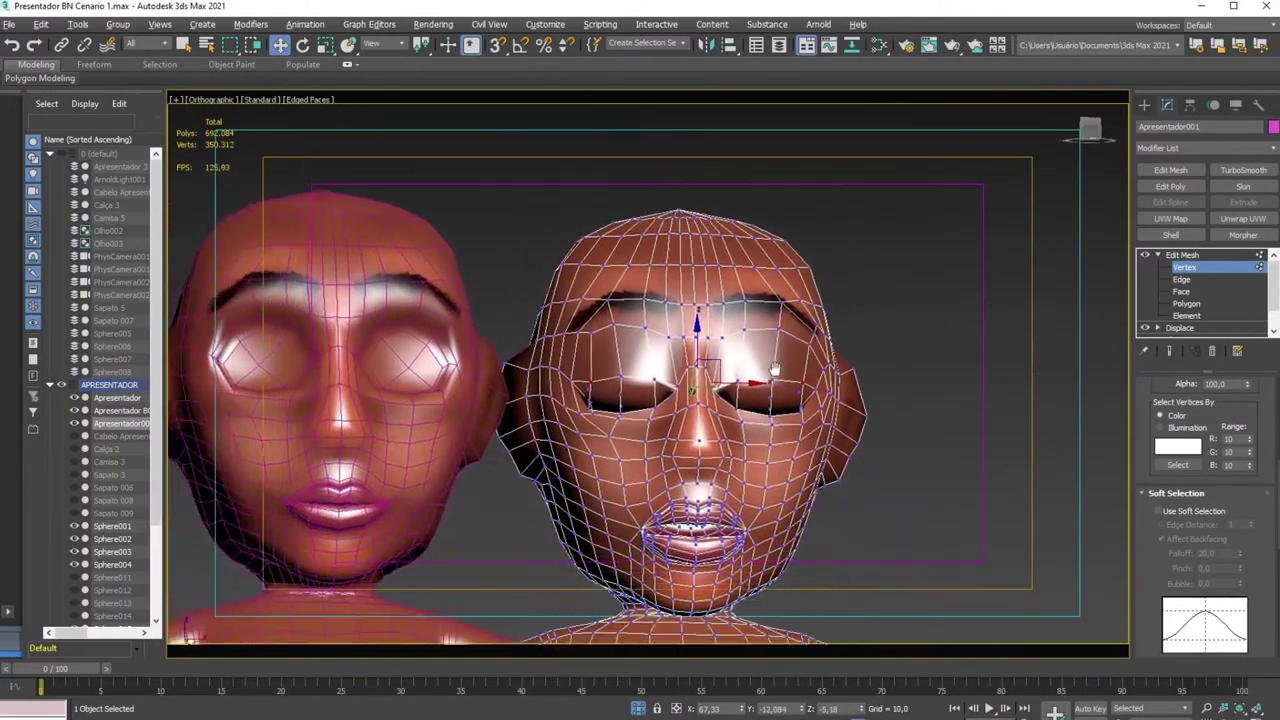
scroll(775, 370, "up", 2)
Return Edit Mesh to top level, collapse its sub-levels, and switch to Top view
left_click(1146, 250)
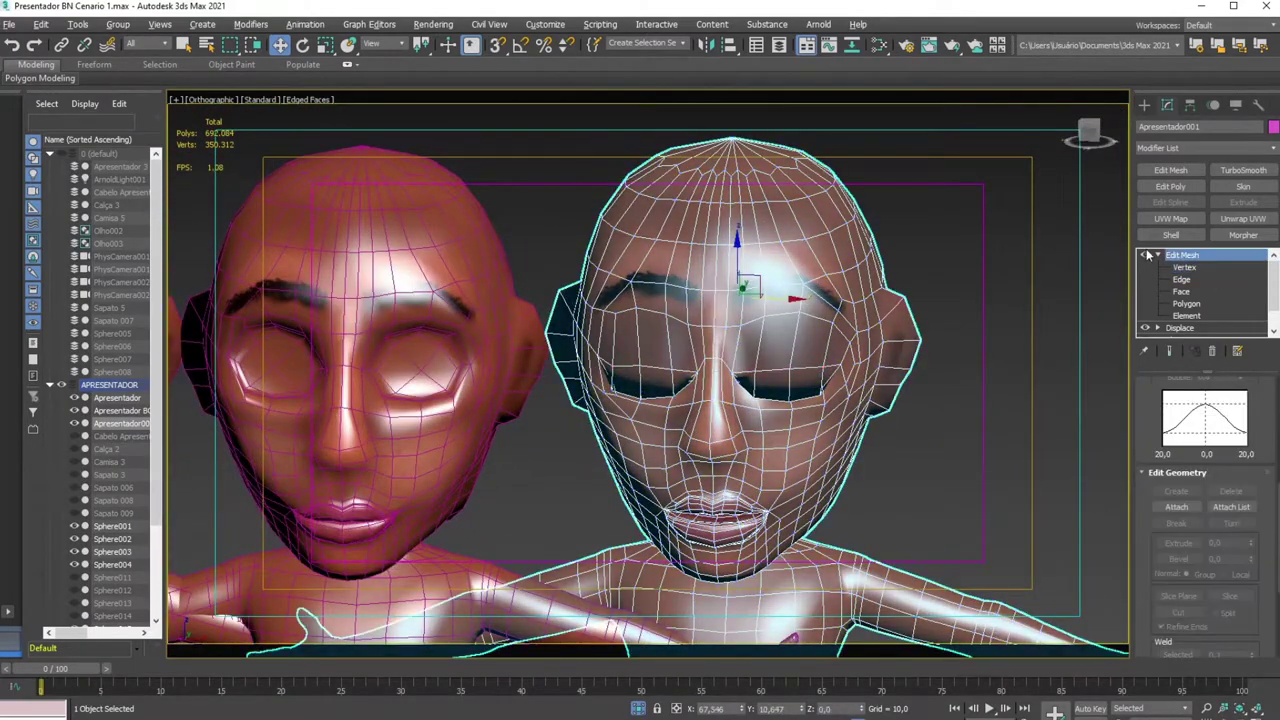
left_click(1157, 255)
scroll(640, 380, "down", 3)
middle_click_drag(664, 381, 603, 381)
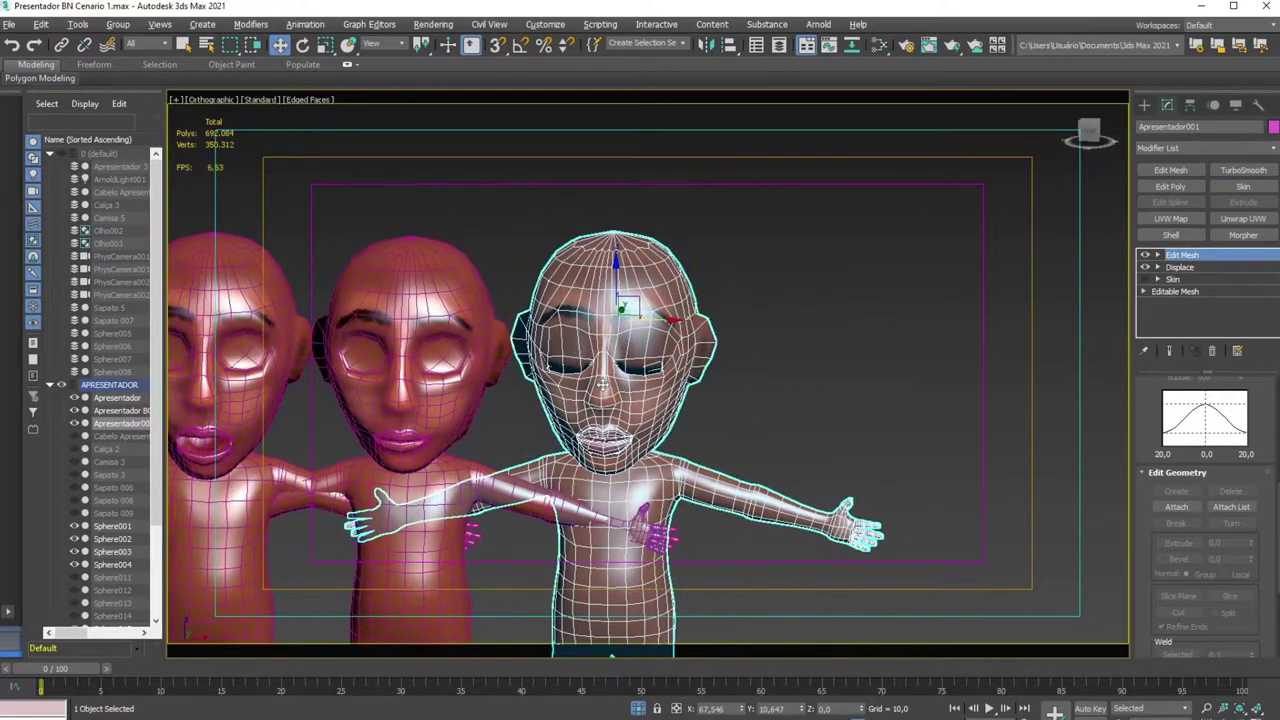
key("t")
middle_click_drag(893, 410, 595, 455)
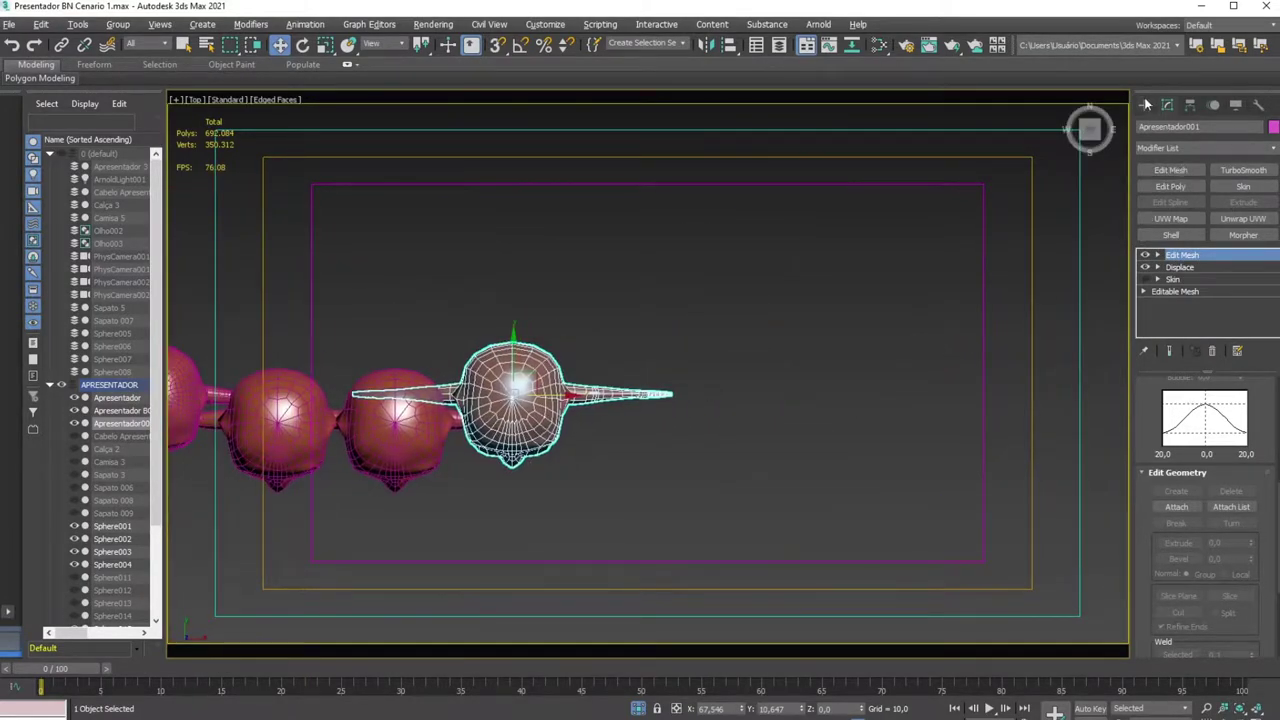
Create Box002, 16.32 × 16.617 × 83.086, with 5 width and 9 height segments
left_click(1147, 104)
left_click(1180, 191)
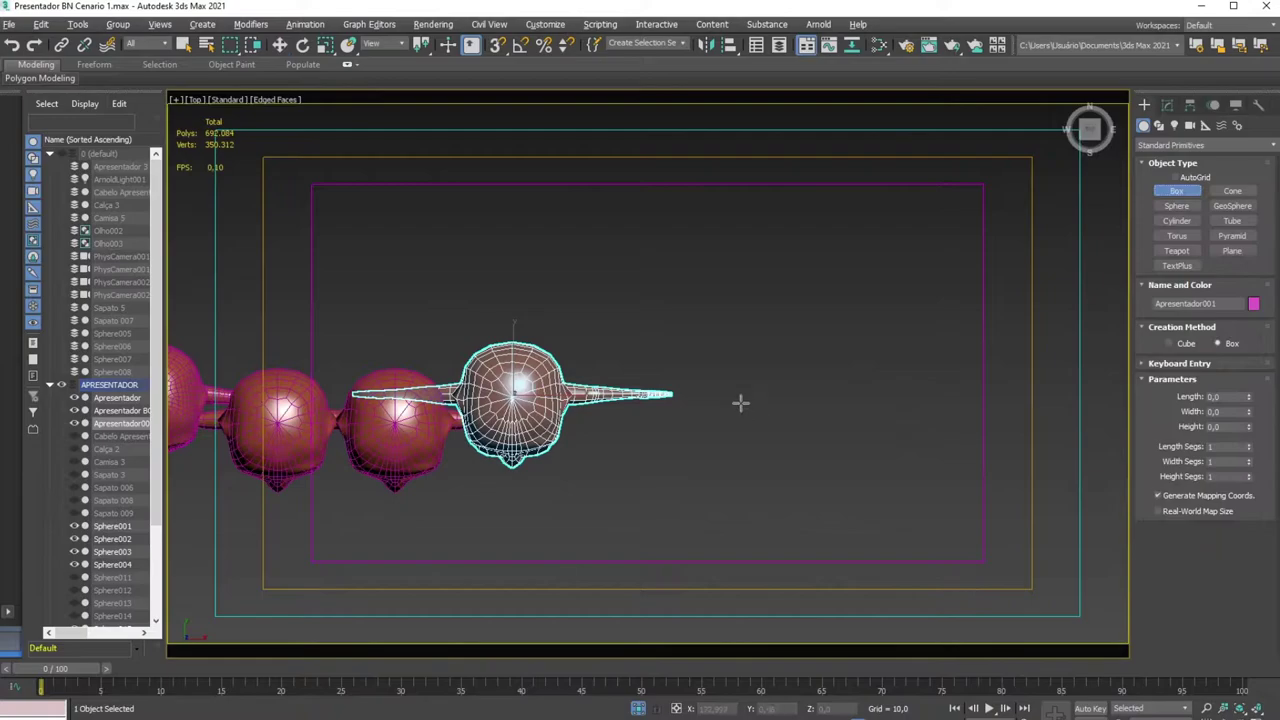
left_click_drag(736, 384, 756, 418)
left_click(758, 325)
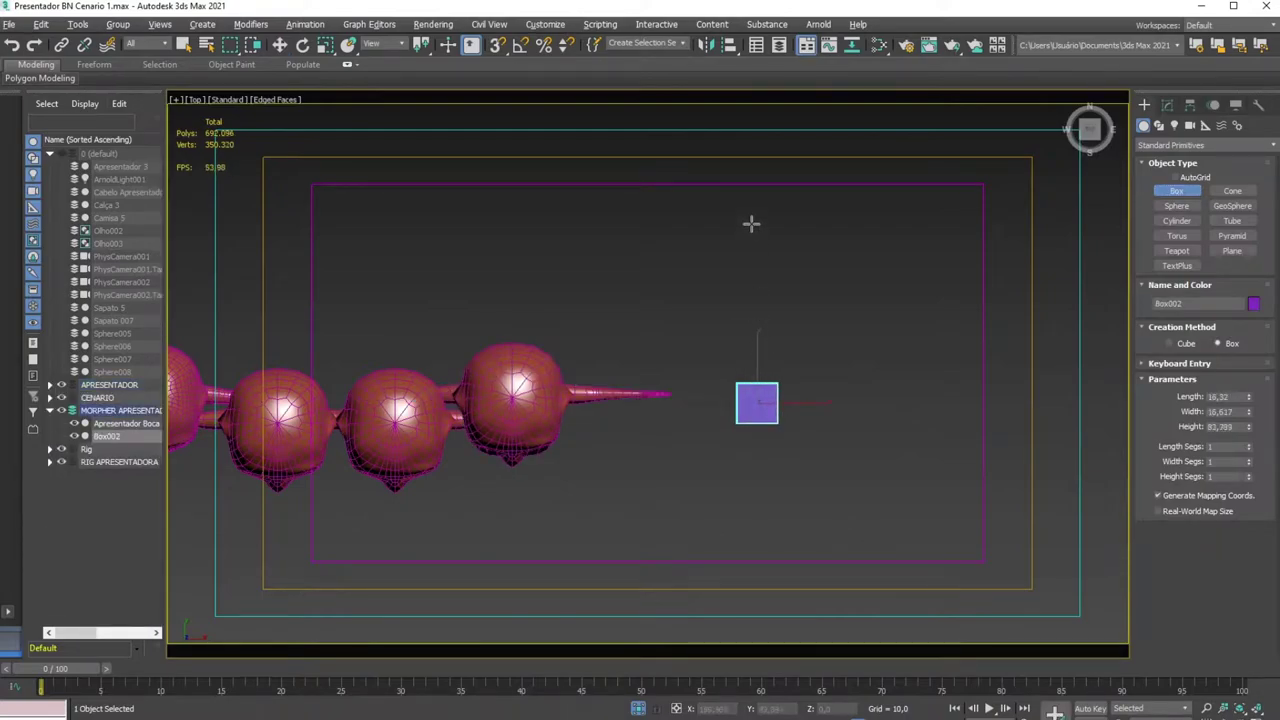
mouse_move(795, 497)
middle_mouse_down("alt")
mouse_move(806, 222)
mouse_move(774, 280)
mouse_move(815, 308)
middle_mouse_up("alt")
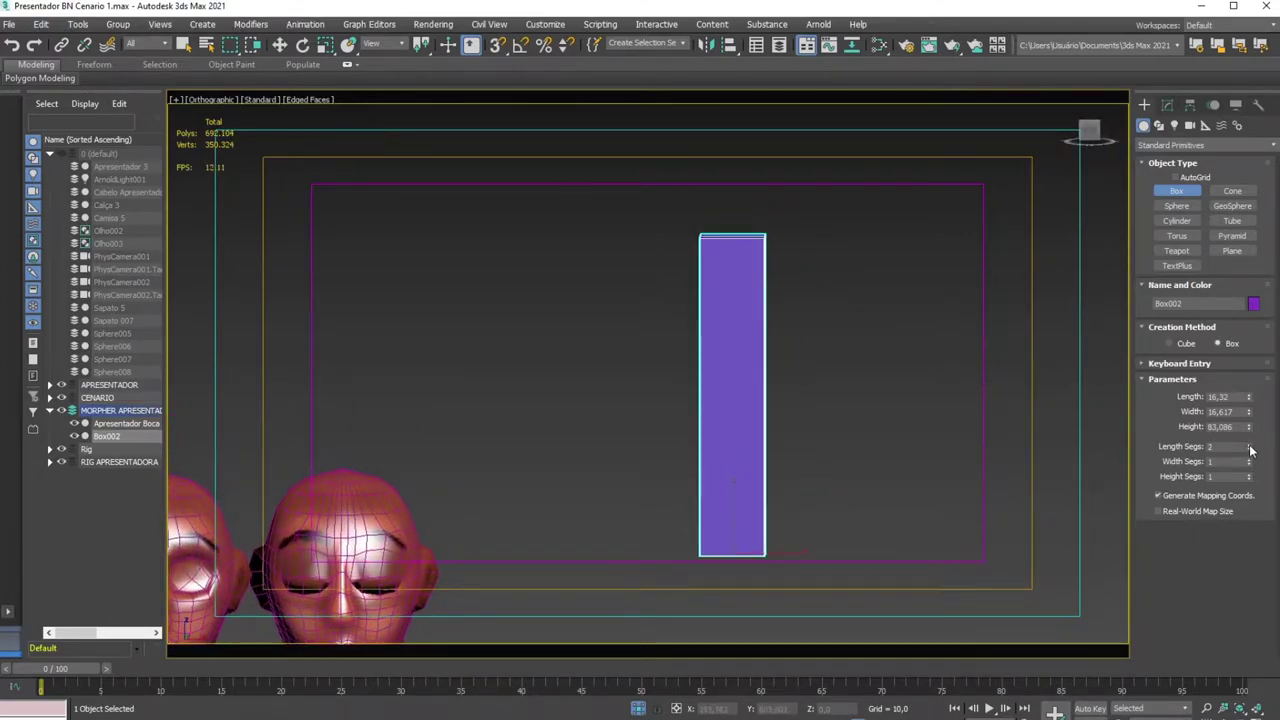
left_click_drag(1248, 461, 1250, 476)
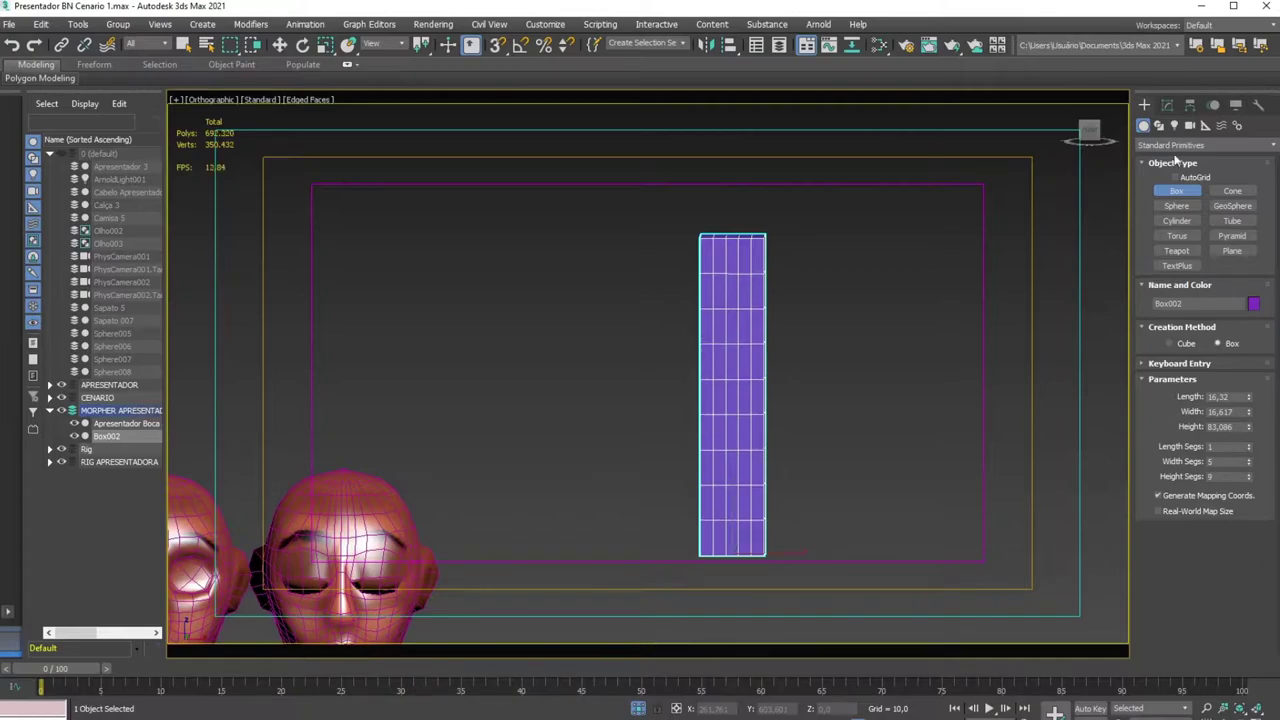
left_click(1168, 106)
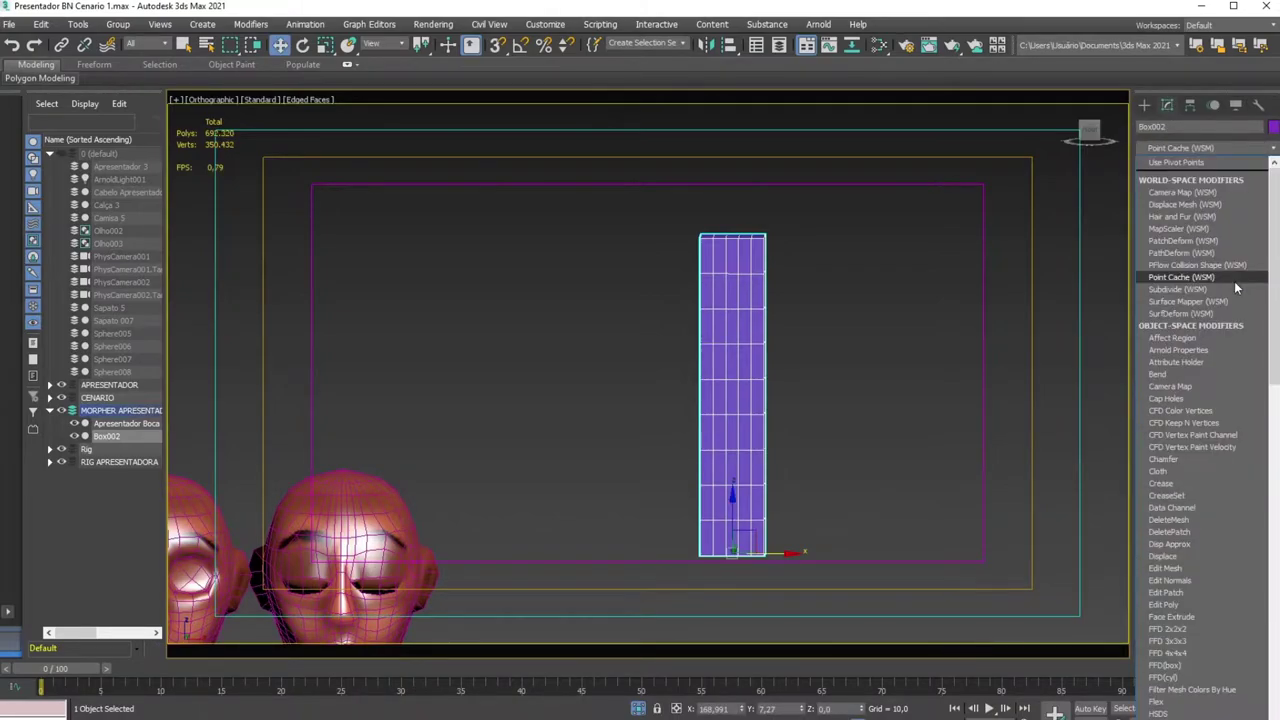
Twist Box002 by 471.5° and raise its height segments to 33
type("t")
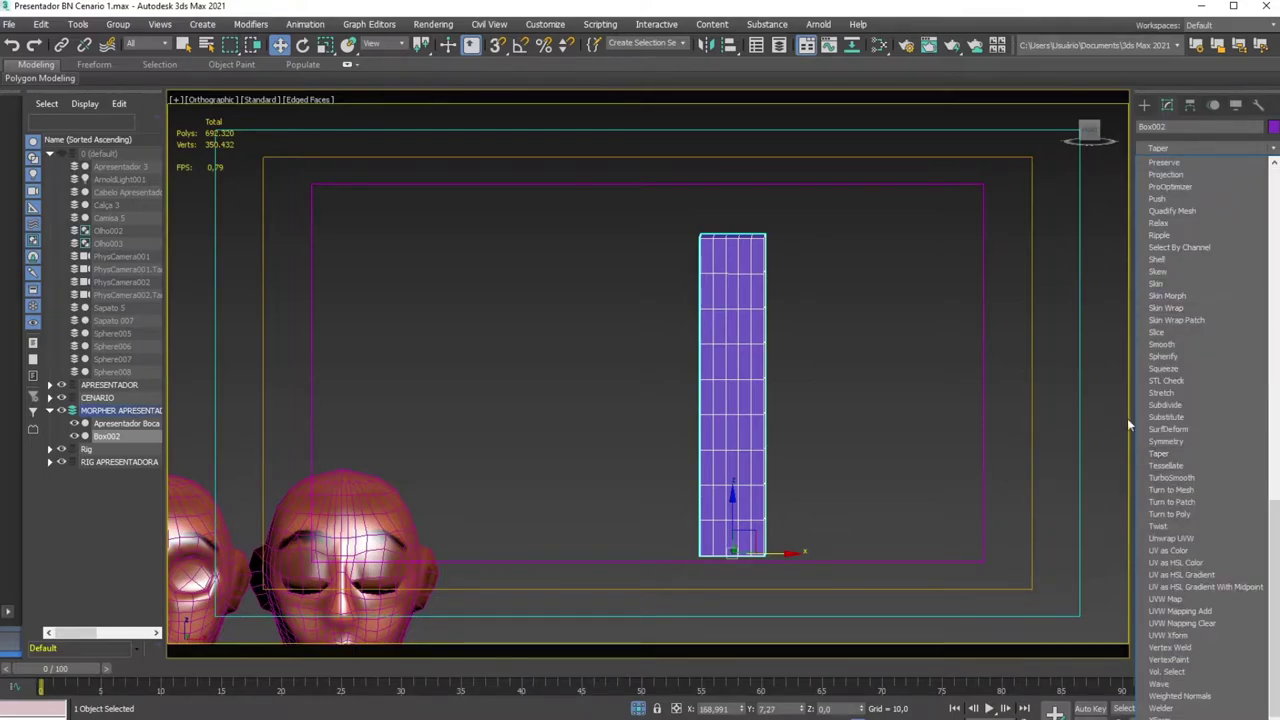
left_click(1160, 526)
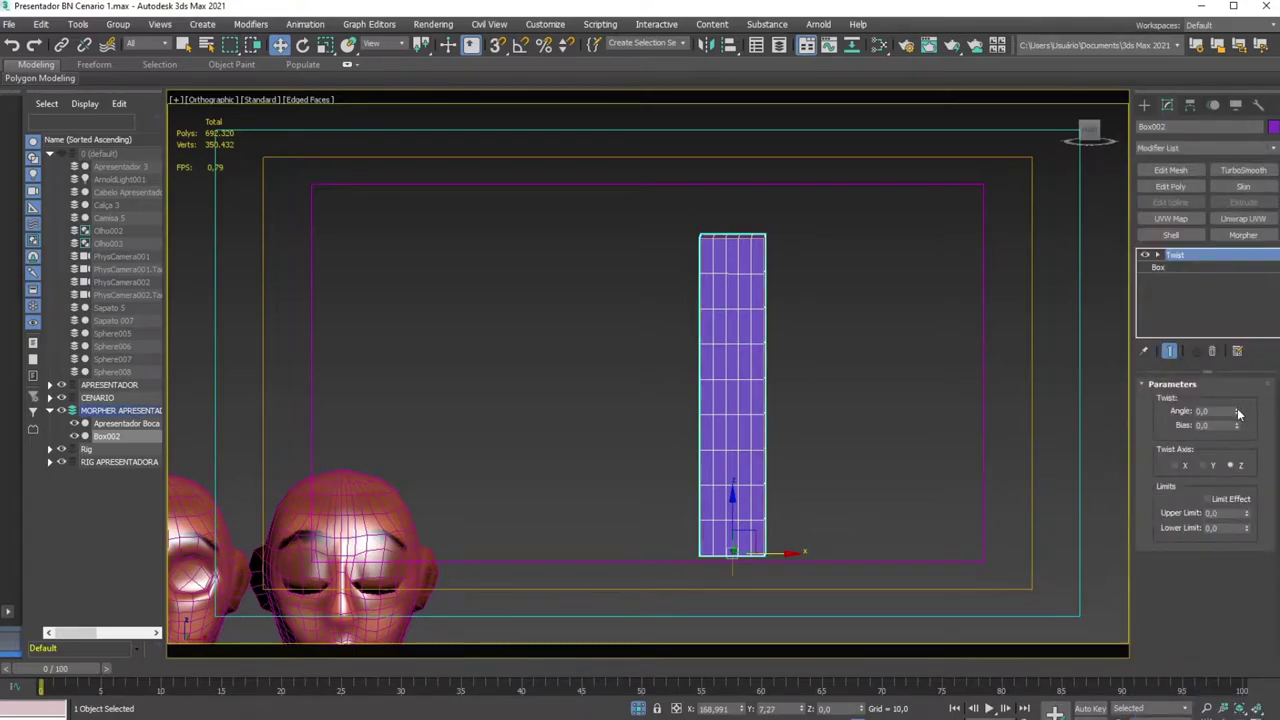
mouse_move(1238, 413)
left_mouse_down()
mouse_move(1157, 708)
mouse_move(1143, 343)
mouse_move(1156, 465)
left_mouse_up()
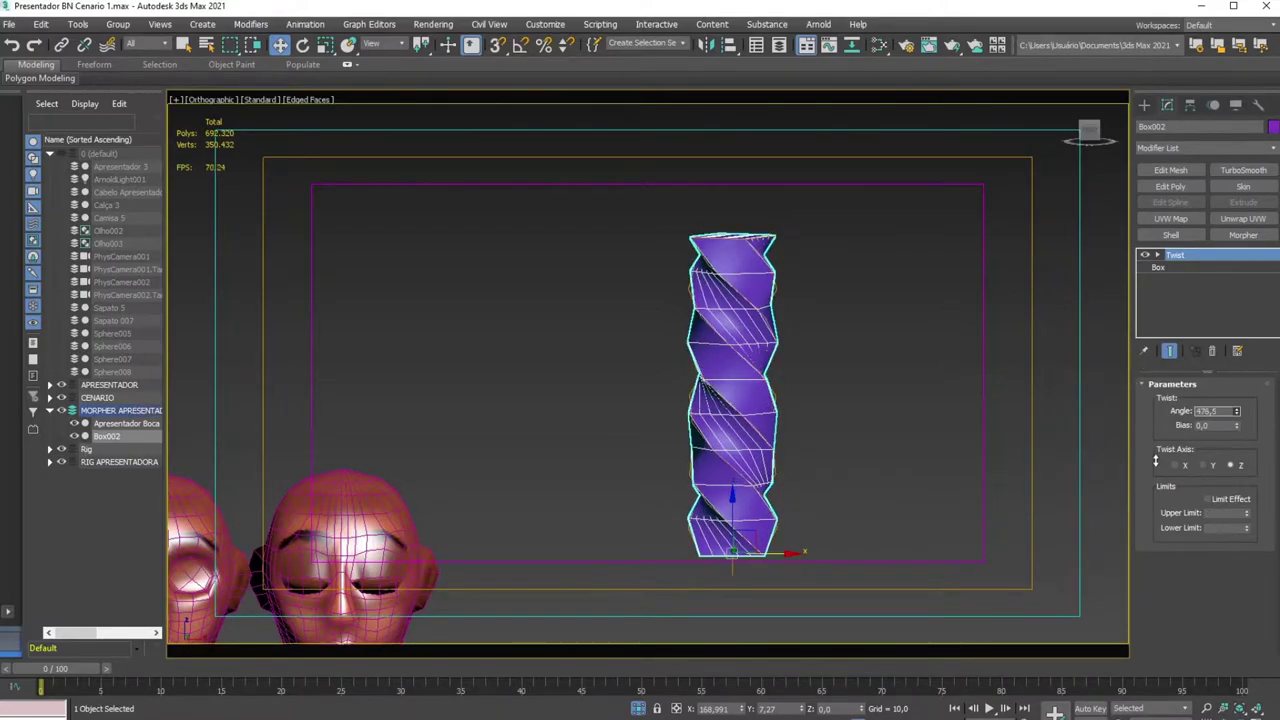
left_click(1178, 268)
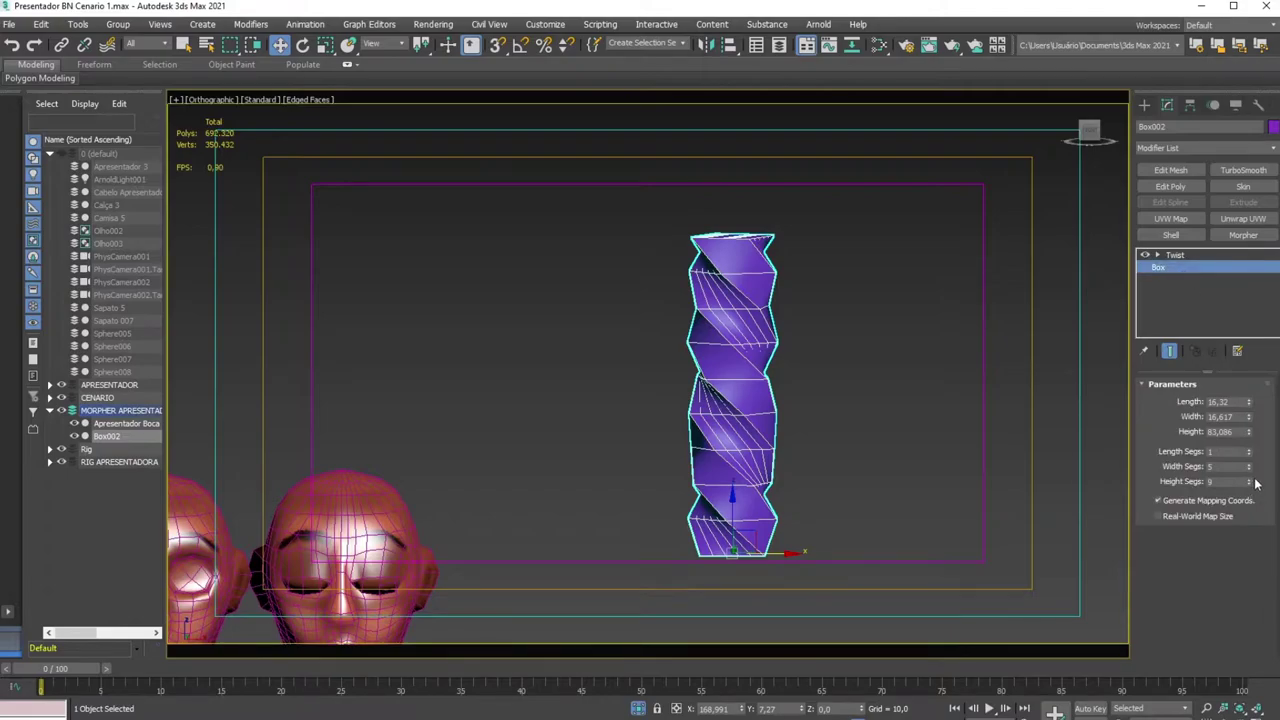
left_click_drag(1248, 487, 1251, 483)
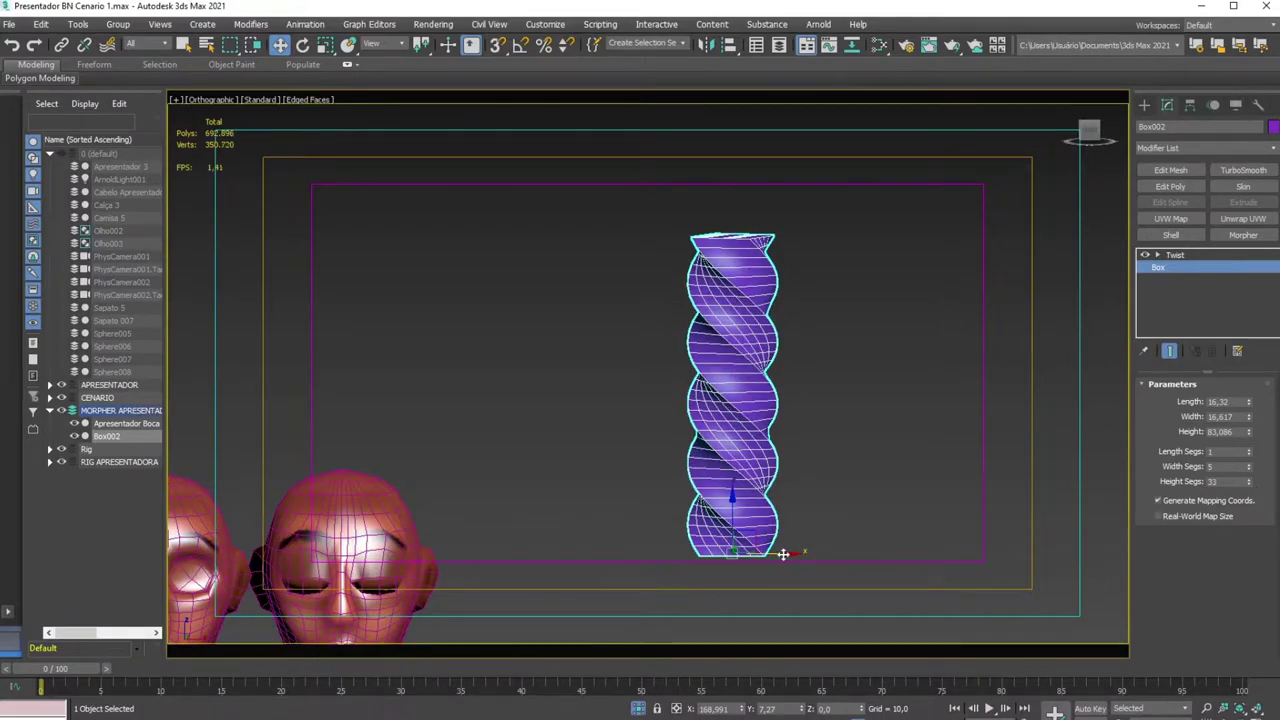
Shift-drag a copy of the twisted column as Box003, then reselect Box002
left_click_drag(783, 554, 951, 553, "shift")
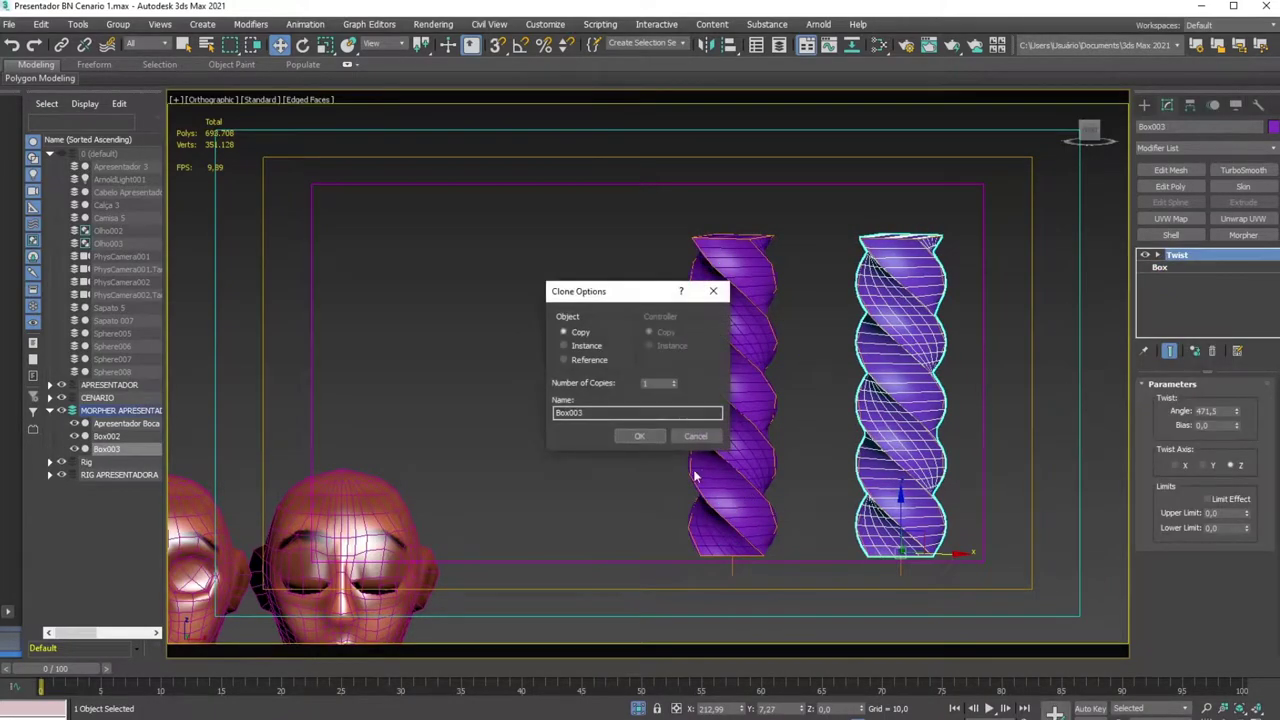
left_click(640, 436)
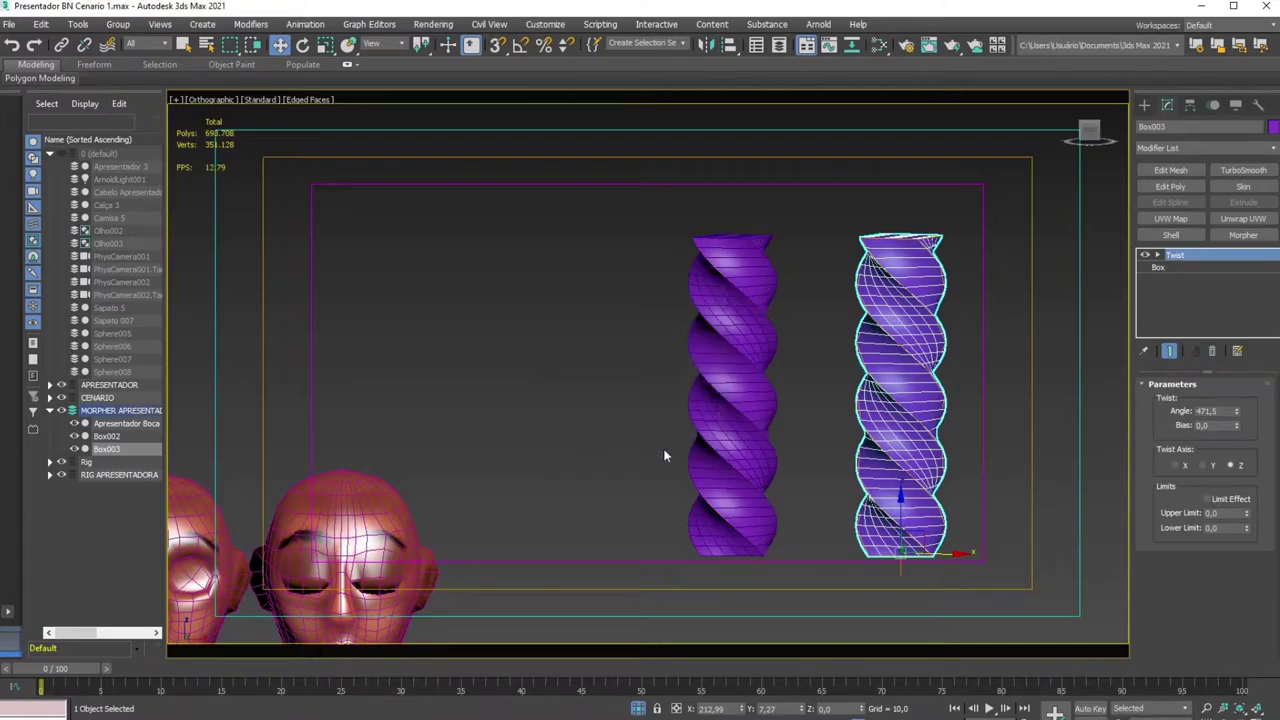
left_click(751, 404)
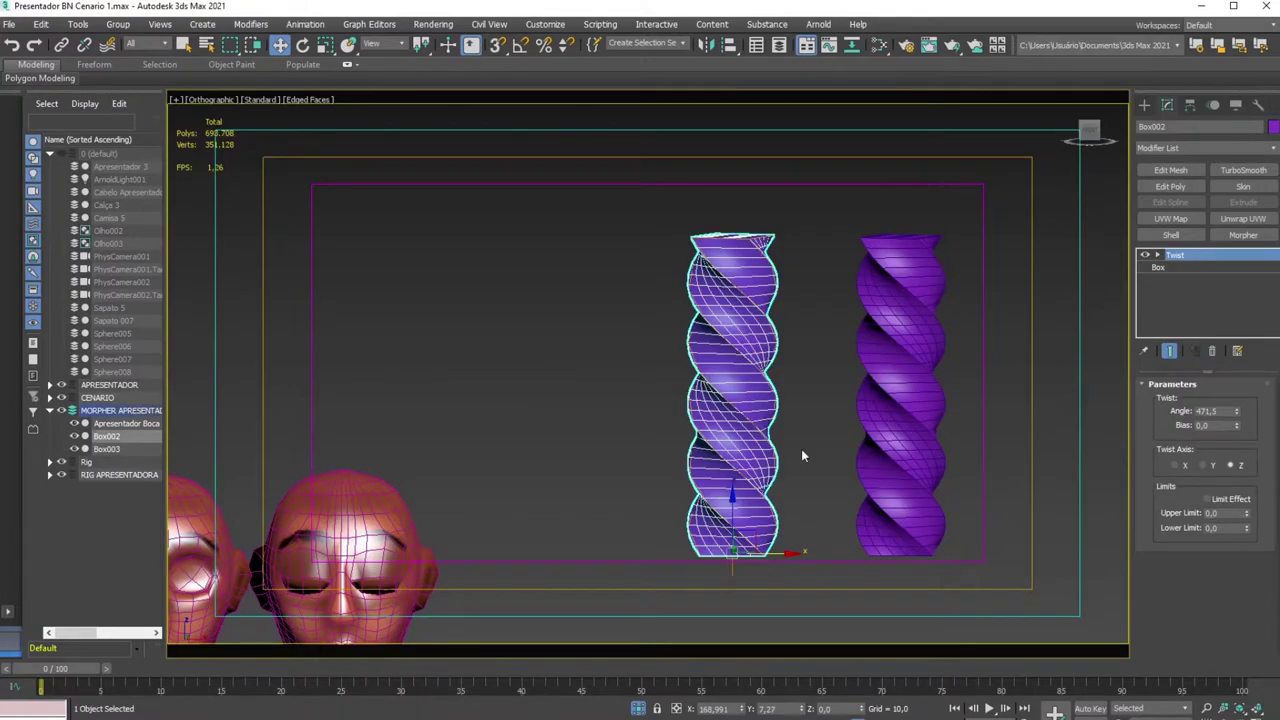
Remove Box002's Twist, add a Morpher, and pick Box003 as its target
left_click(1213, 353)
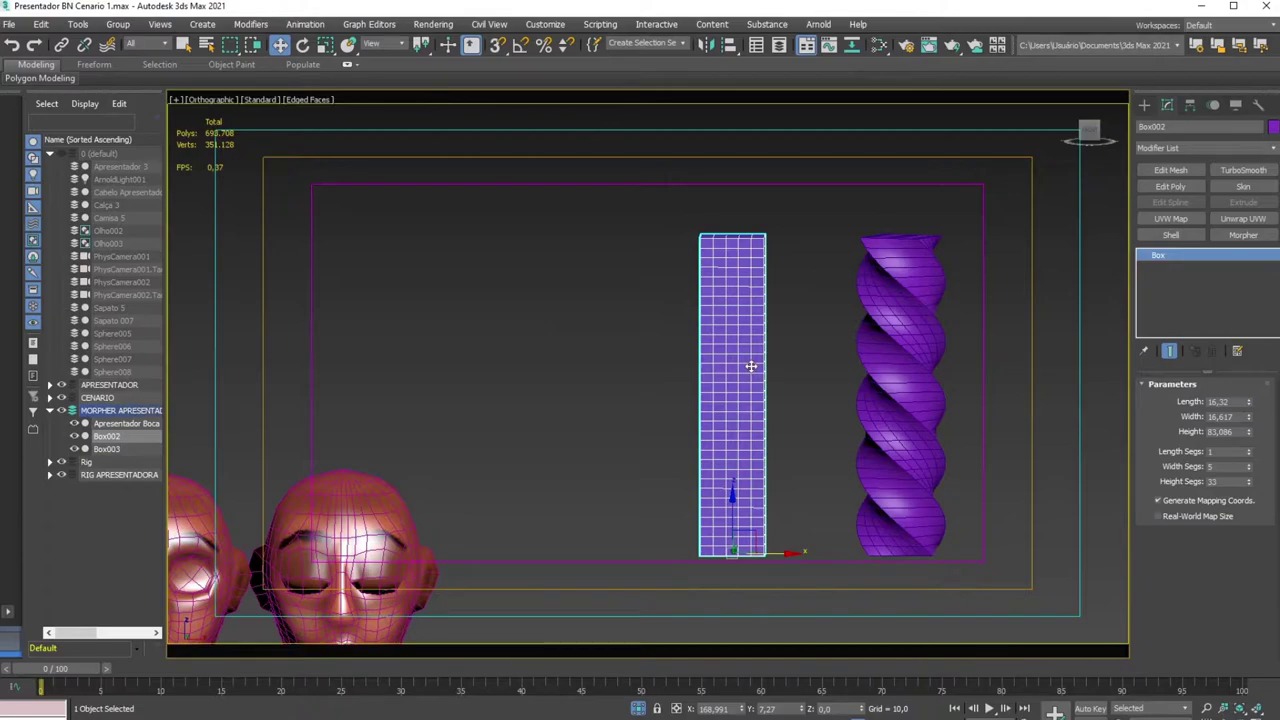
left_click(1243, 235)
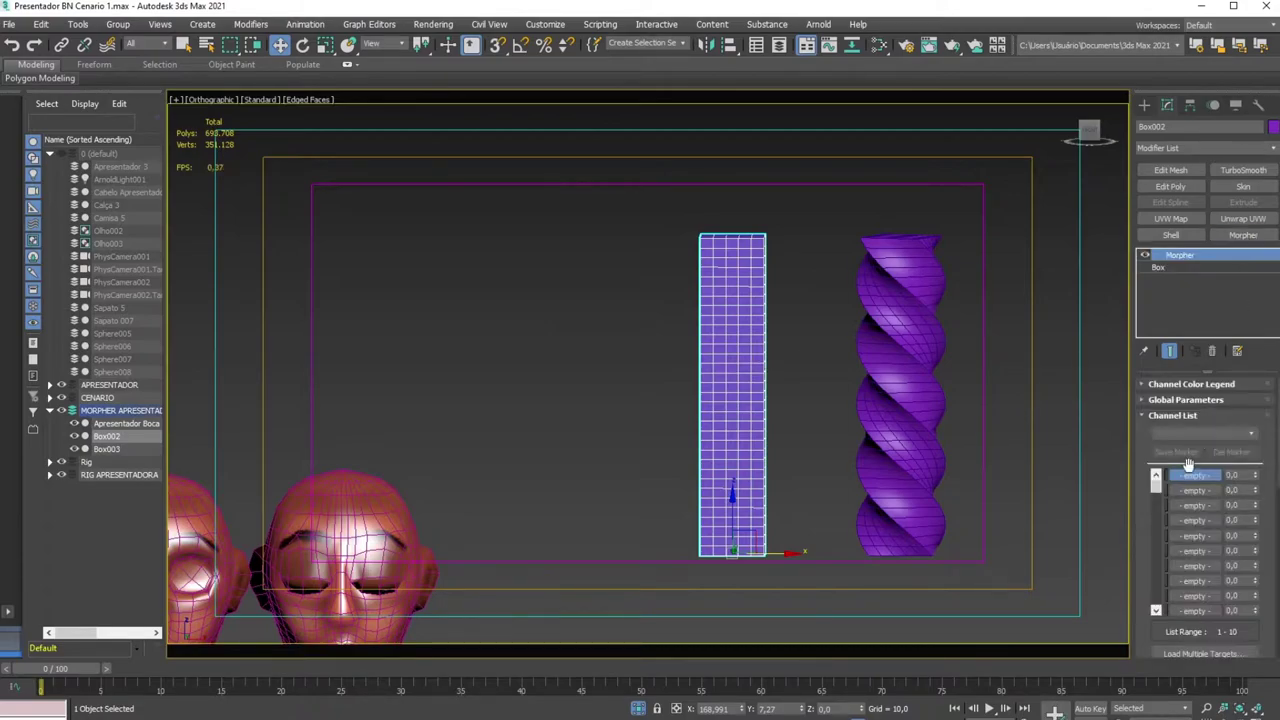
left_click(1222, 487)
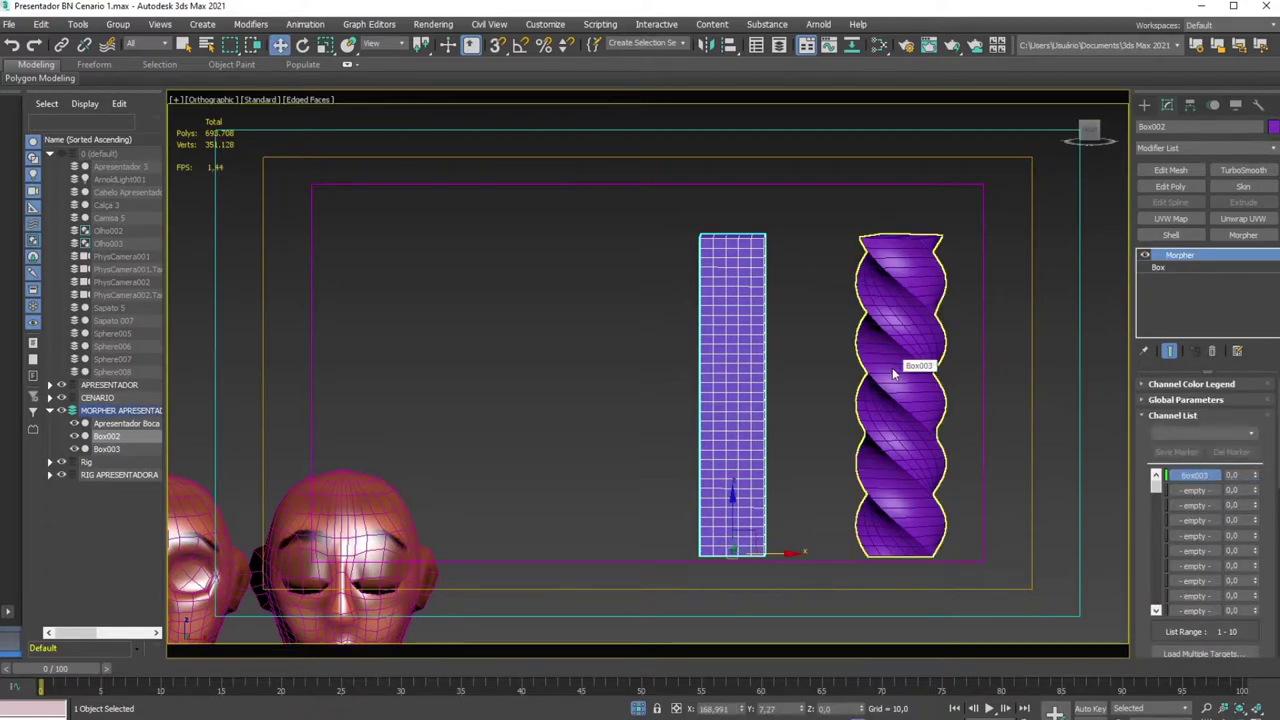
left_click(893, 372)
Test the Box003 morph at partial amounts, finishing at 100
mouse_move(1256, 477)
left_mouse_down()
mouse_move(1261, 399)
mouse_move(1265, 414)
left_mouse_up()
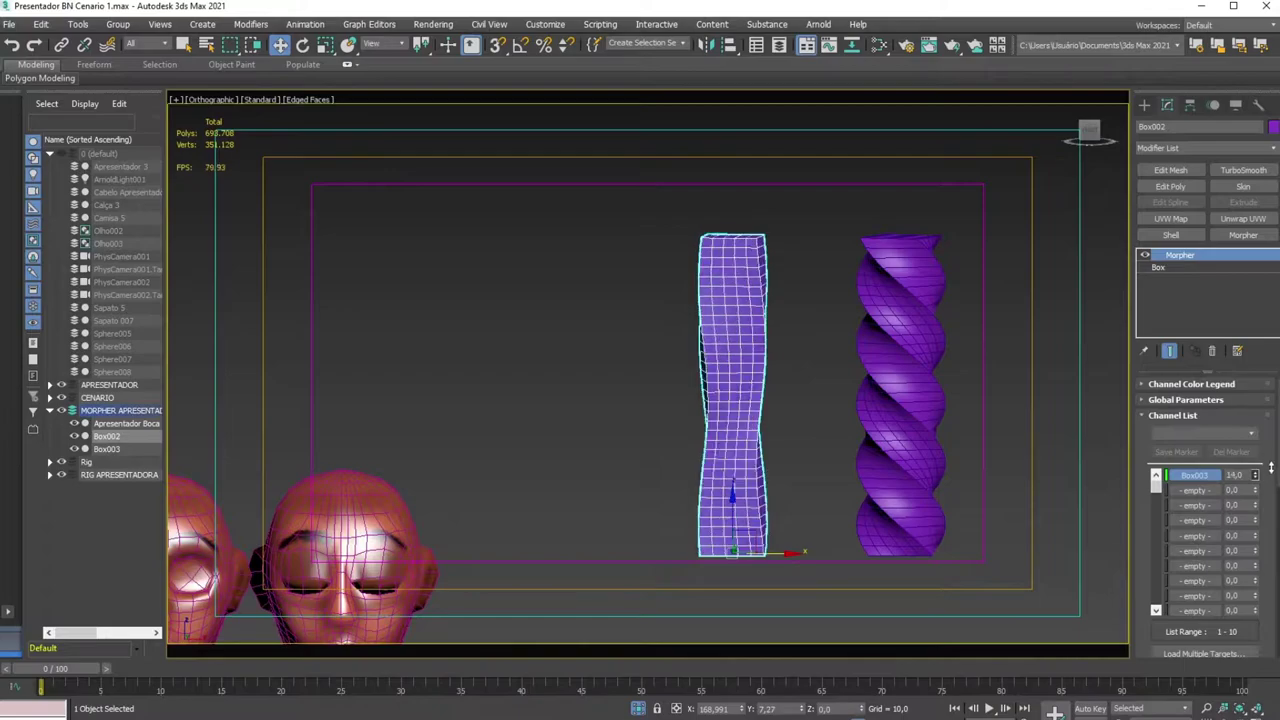
left_click_drag(1255, 476, 1255, 500)
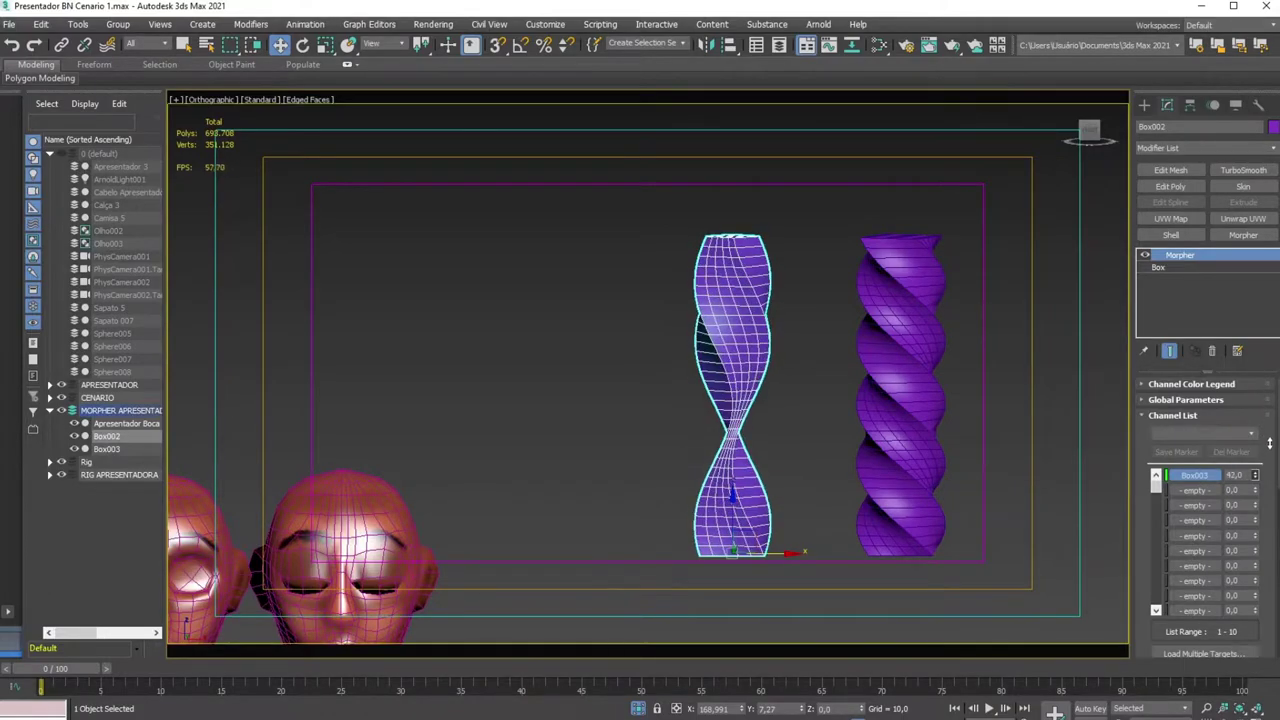
mouse_move(905, 428)
middle_mouse_down("alt")
mouse_move(1005, 432)
mouse_move(893, 428)
middle_mouse_up("alt")
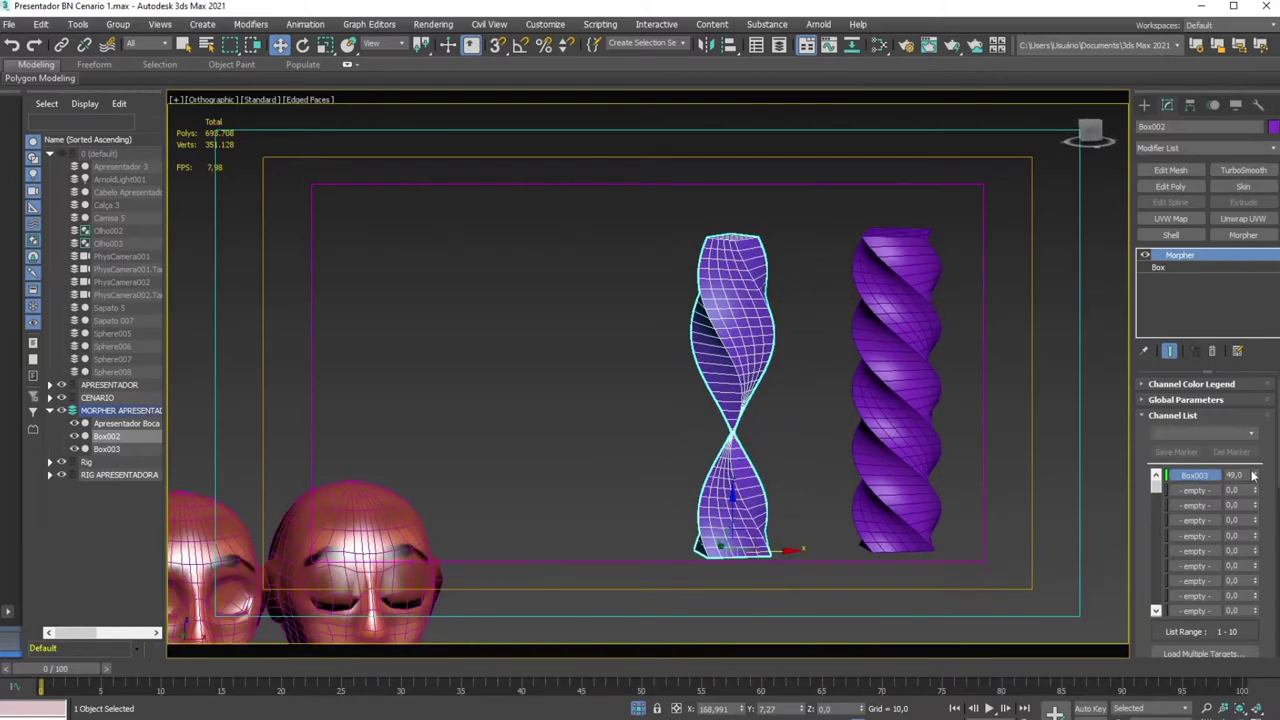
left_click_drag(1256, 481, 1256, 455)
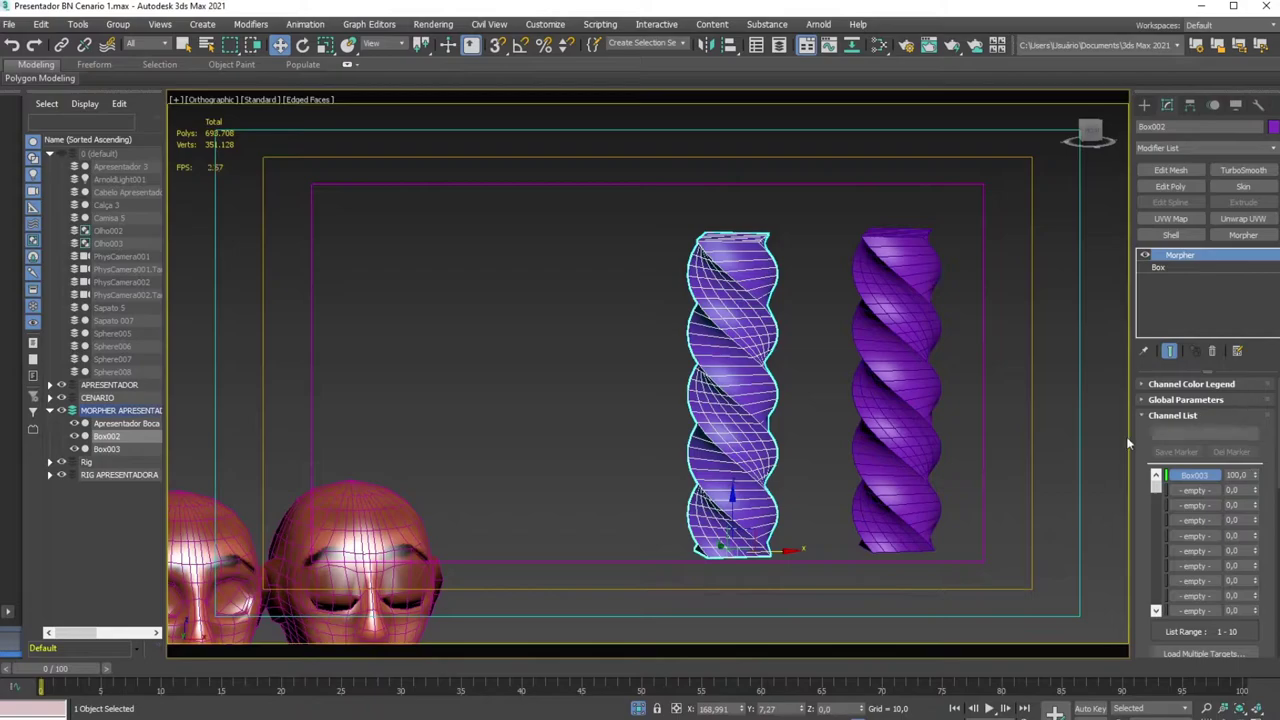
middle_click_drag(984, 441, 816, 433)
Copy the morphed column as Box004 and remove its Morpher modifier
left_click_drag(597, 540, 940, 528, "shift")
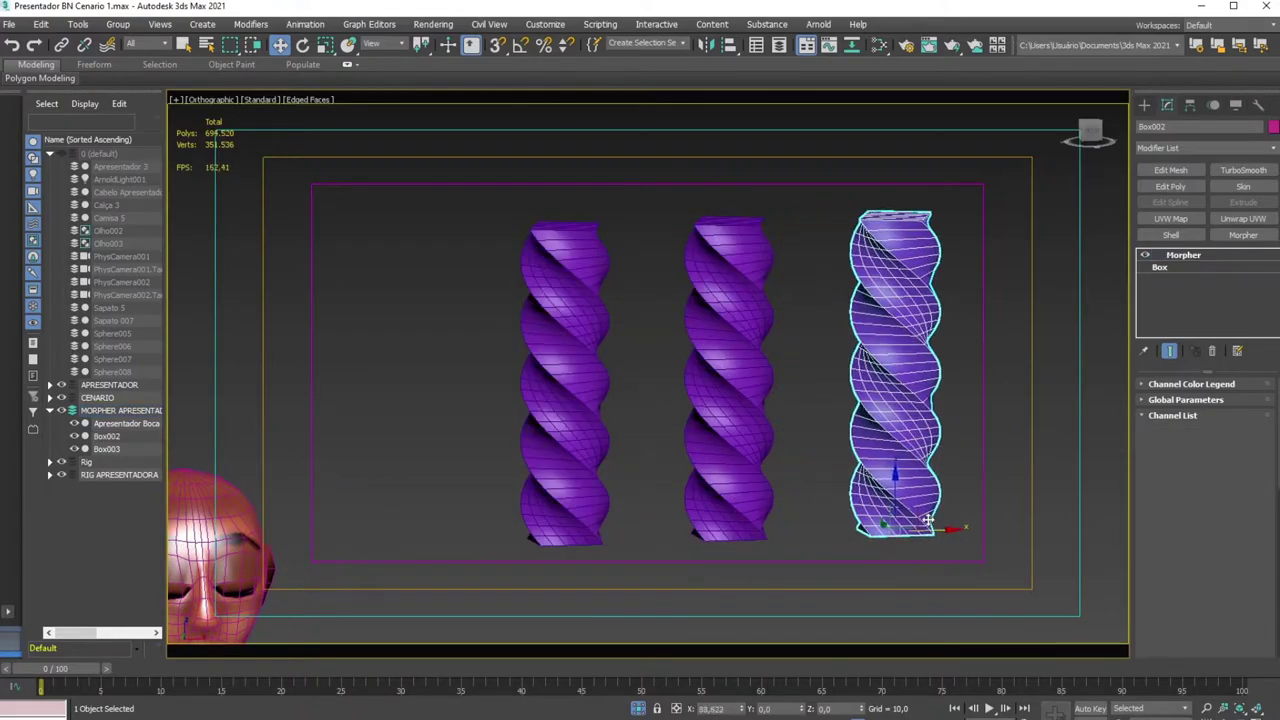
left_click(657, 441)
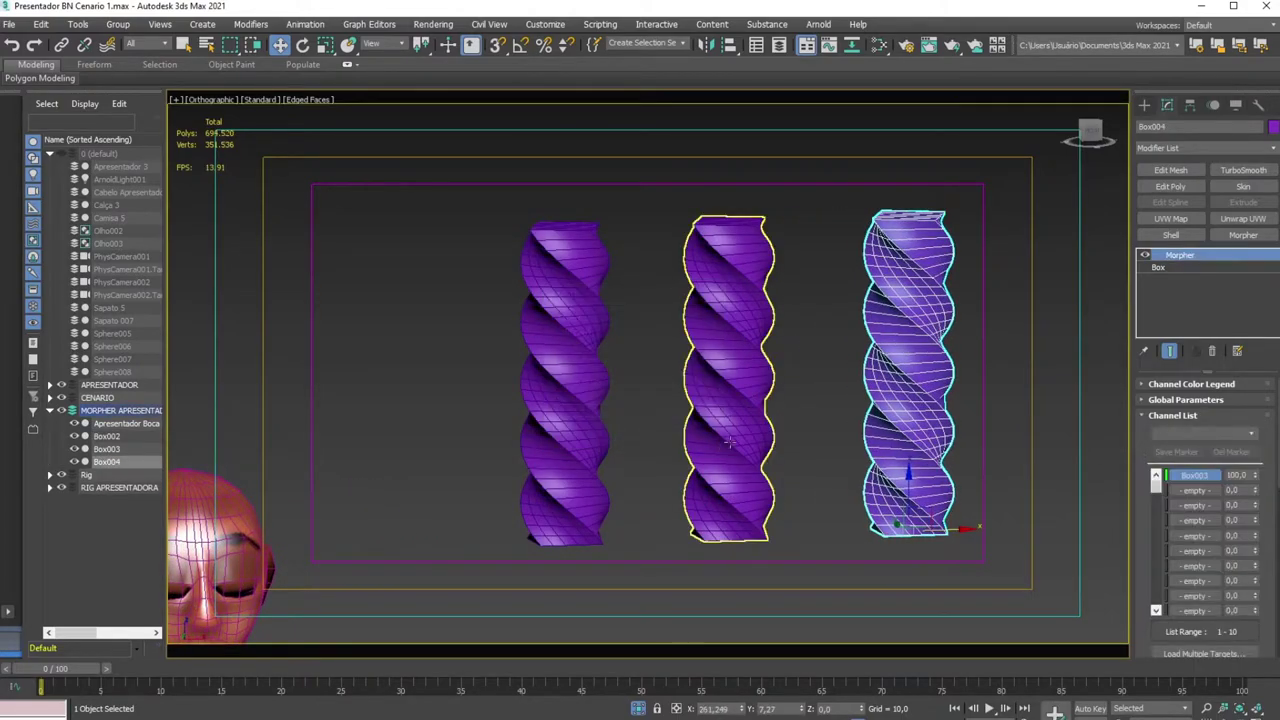
middle_click_drag(851, 383, 824, 412)
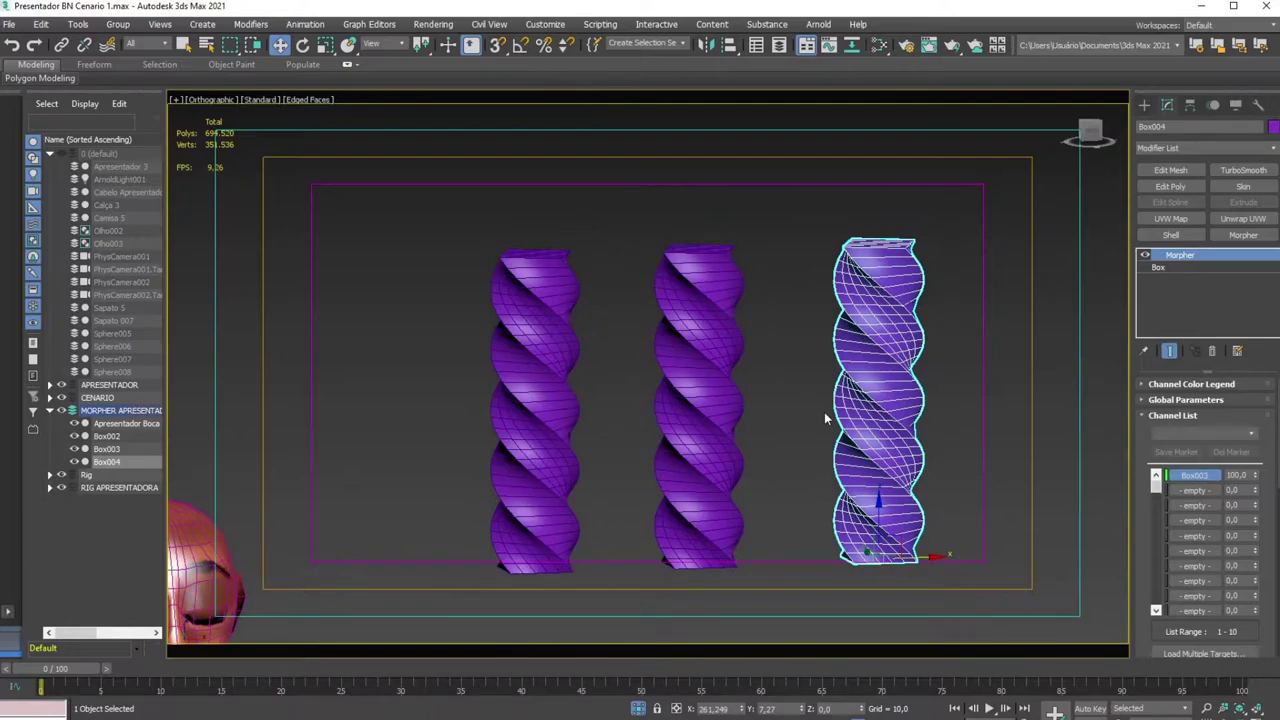
left_click(1212, 351)
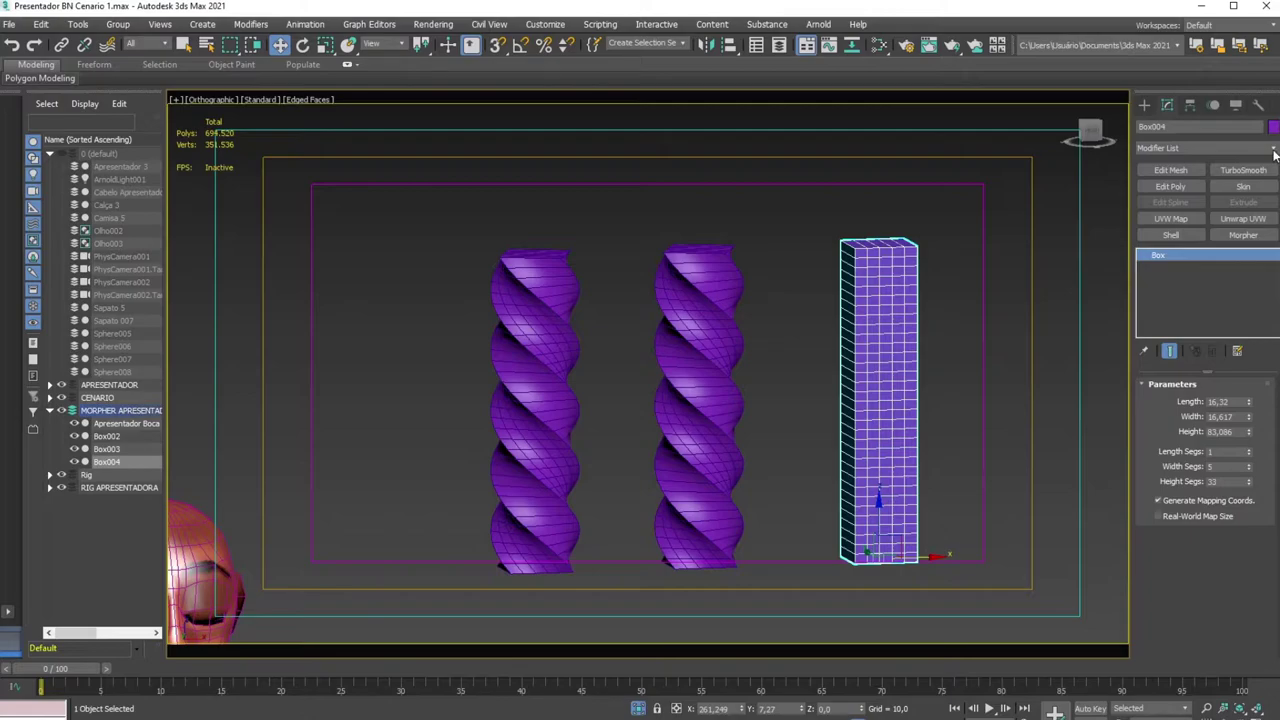
left_click(1274, 152)
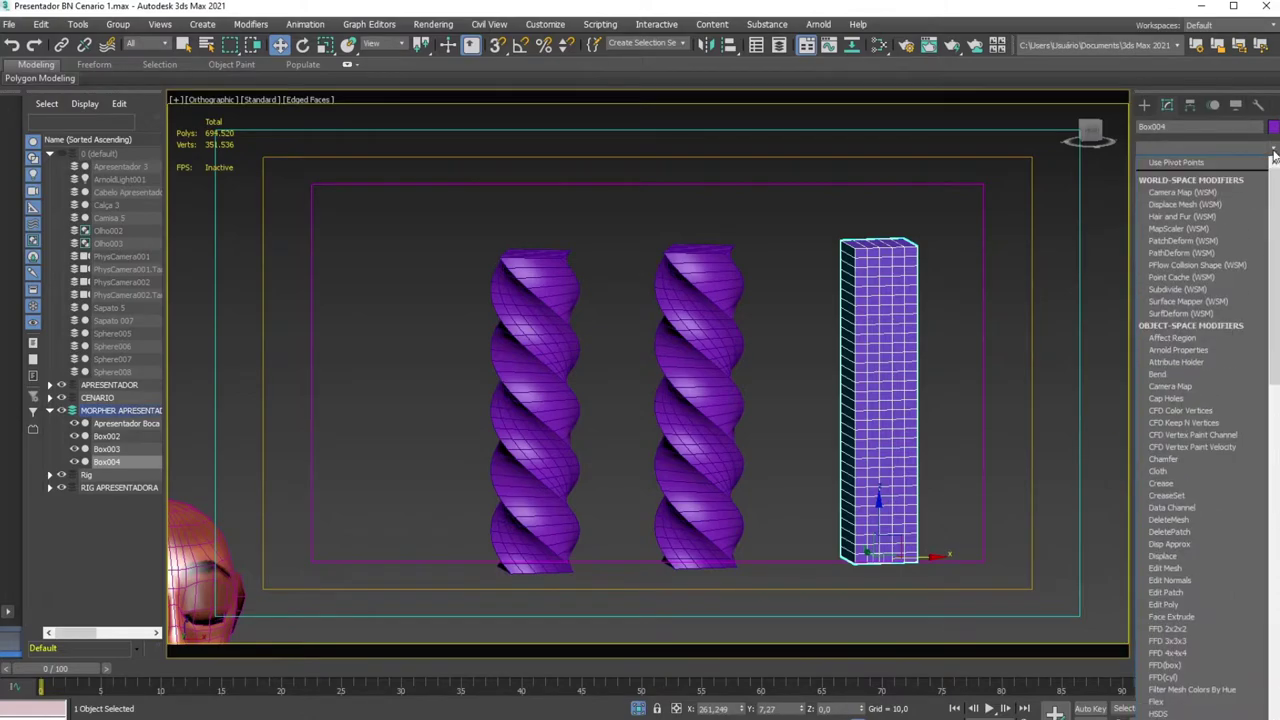
left_click(1274, 152)
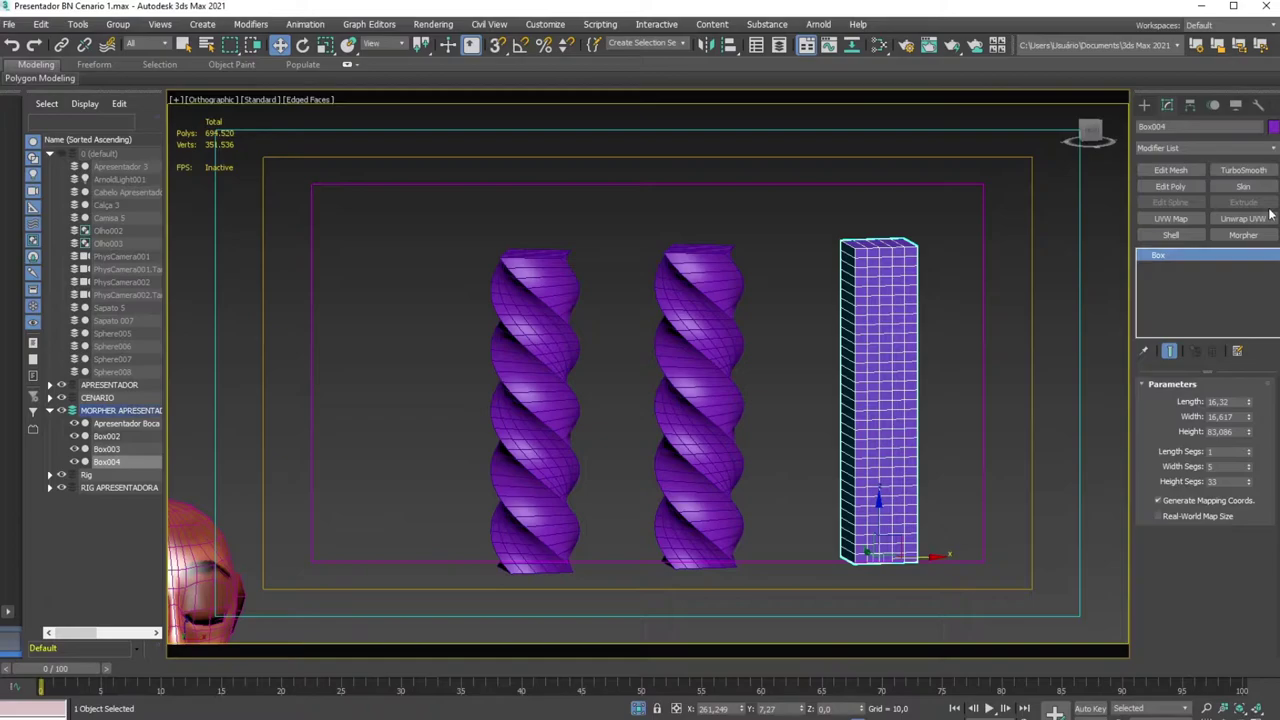
Try Box004 at 2 length segments as Box002's channel-2 target, then undo to 1
left_click(1249, 452)
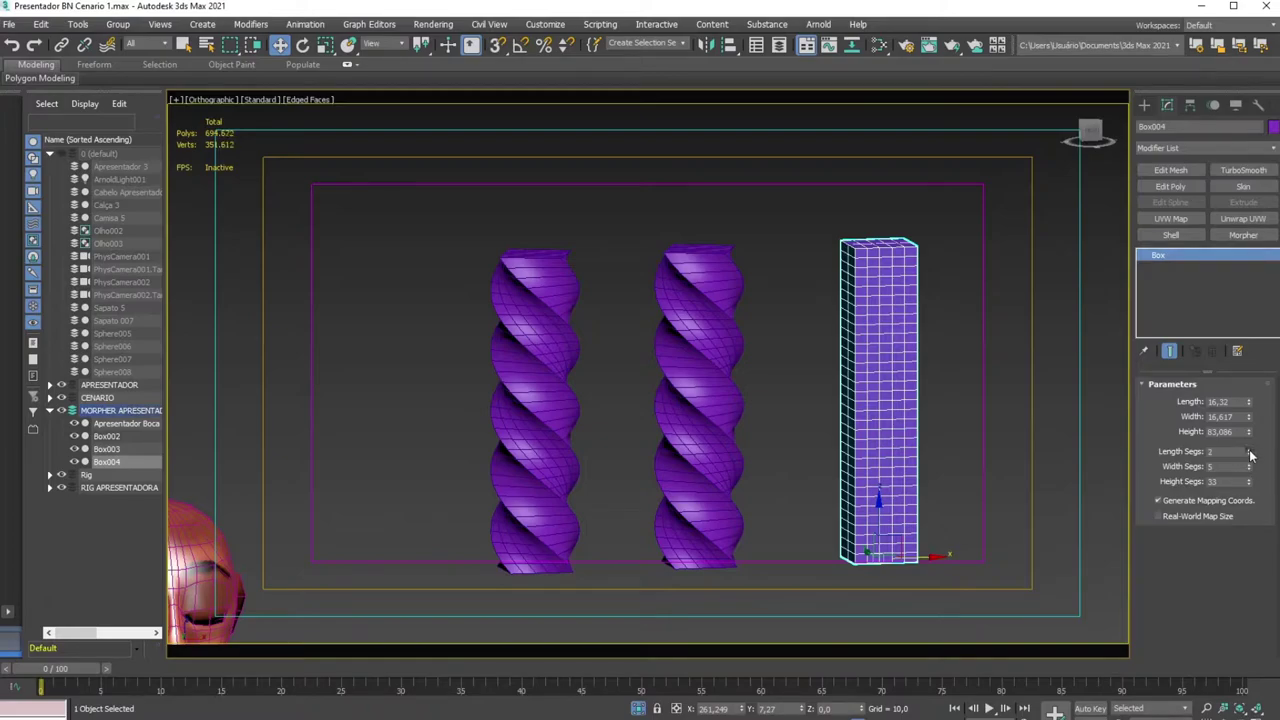
left_click(548, 340)
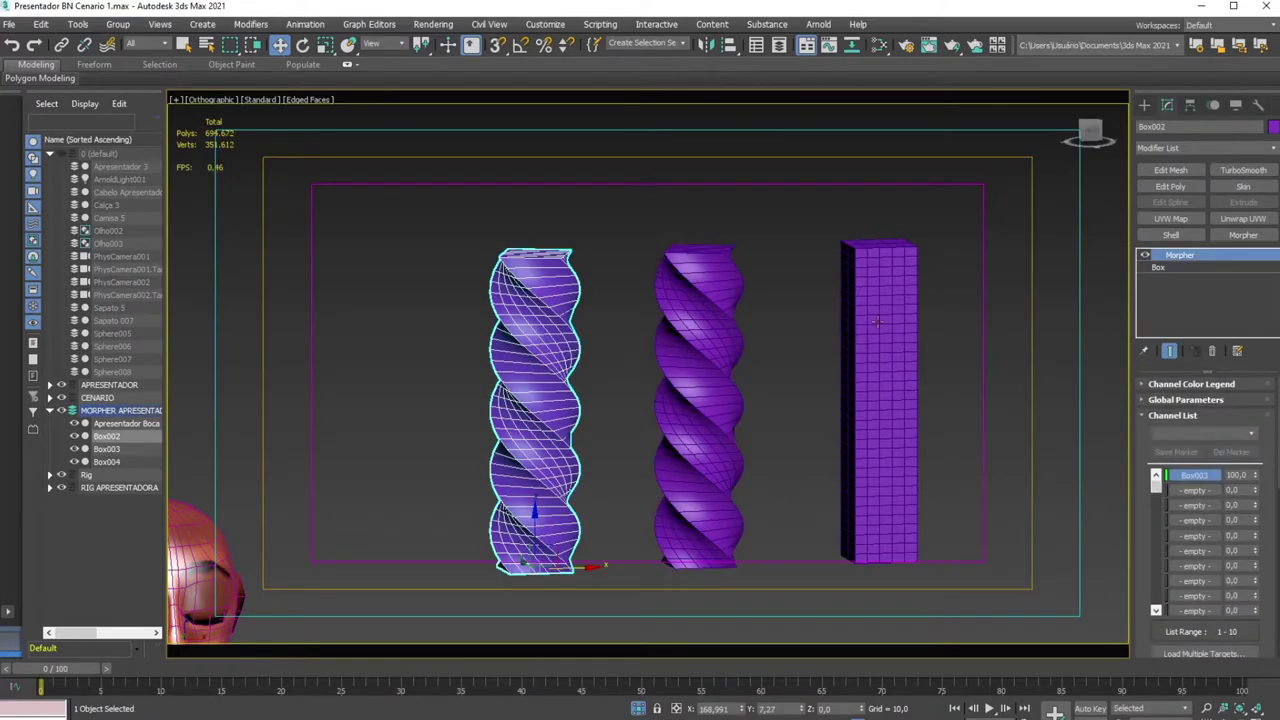
right_click(1188, 492)
left_click(1210, 491)
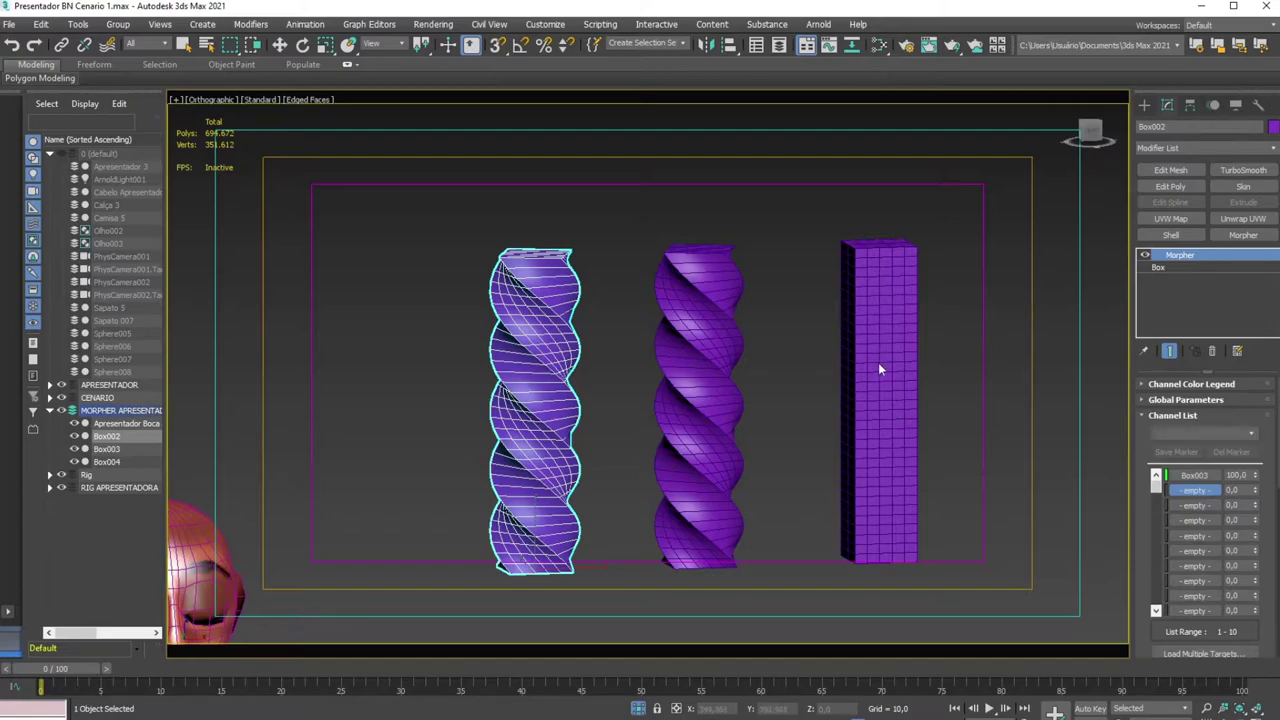
right_click(957, 414)
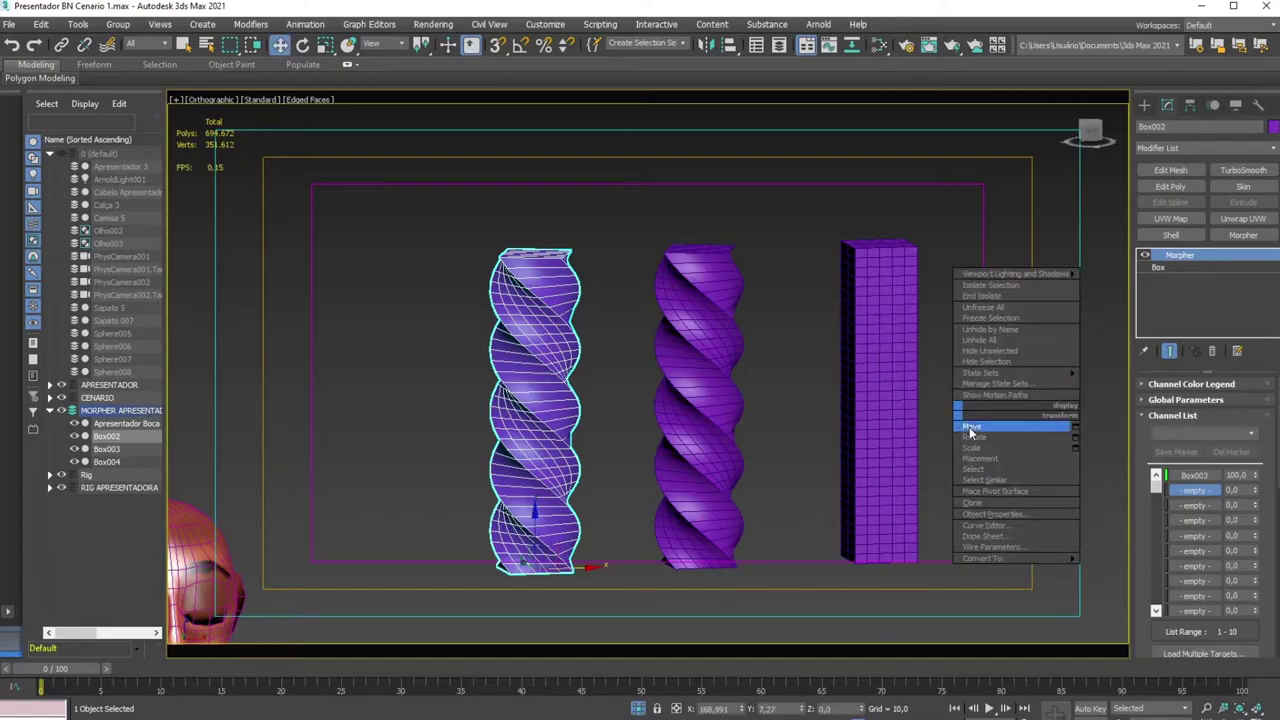
left_click(964, 430)
key("ctrl+z")
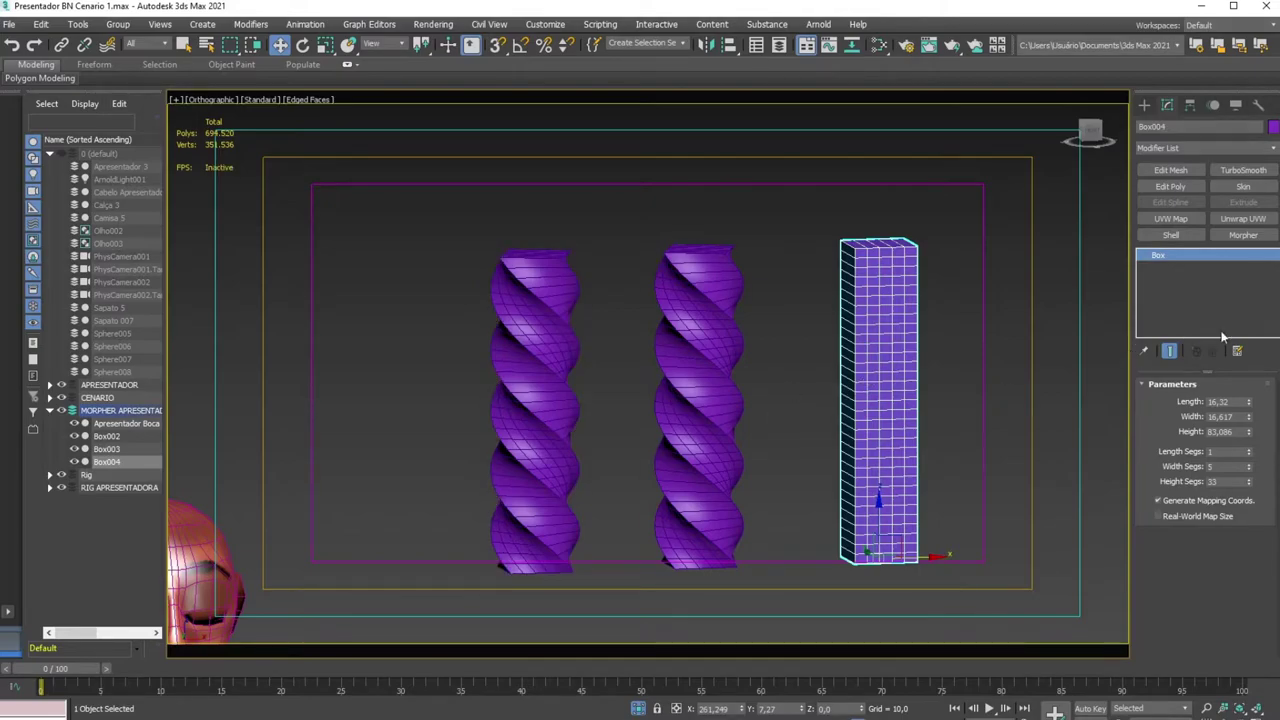
Bend Box004 about the Z axis to roughly 367.5°, closing it into a ring
left_click(1200, 147)
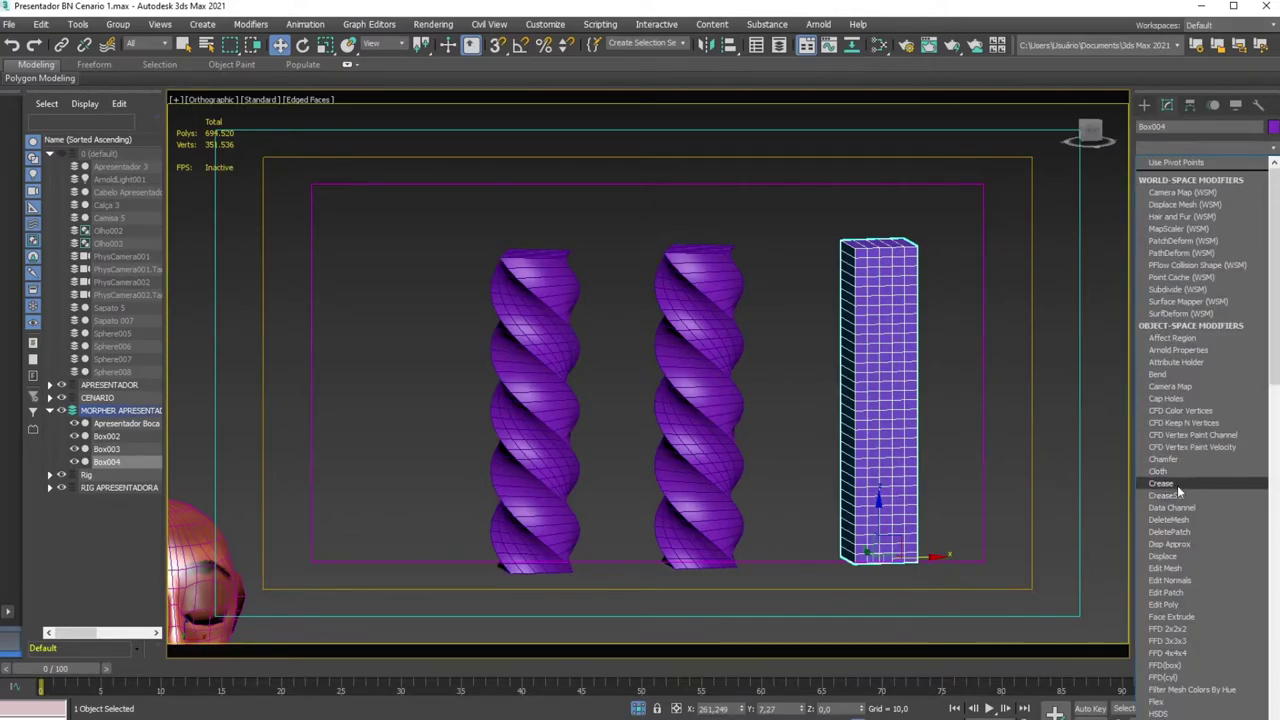
left_click(1165, 374)
middle_click_drag(955, 418, 895, 418)
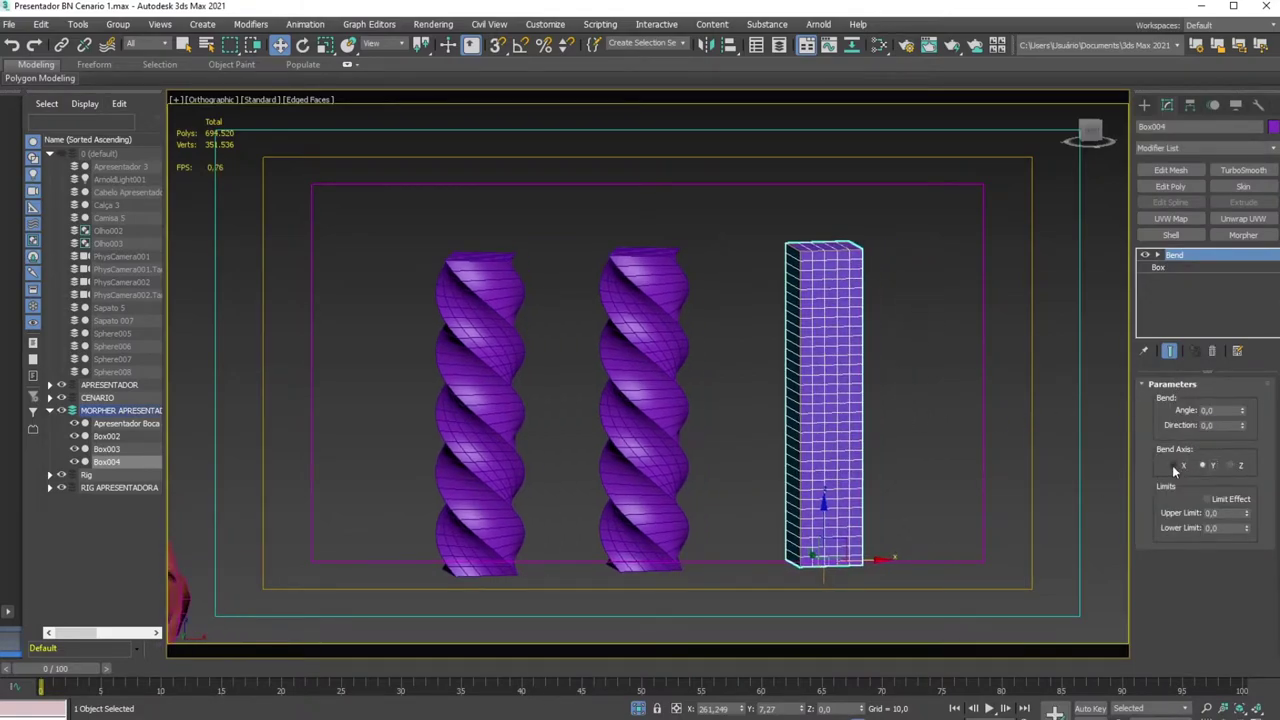
left_click_drag(1243, 410, 1253, 218)
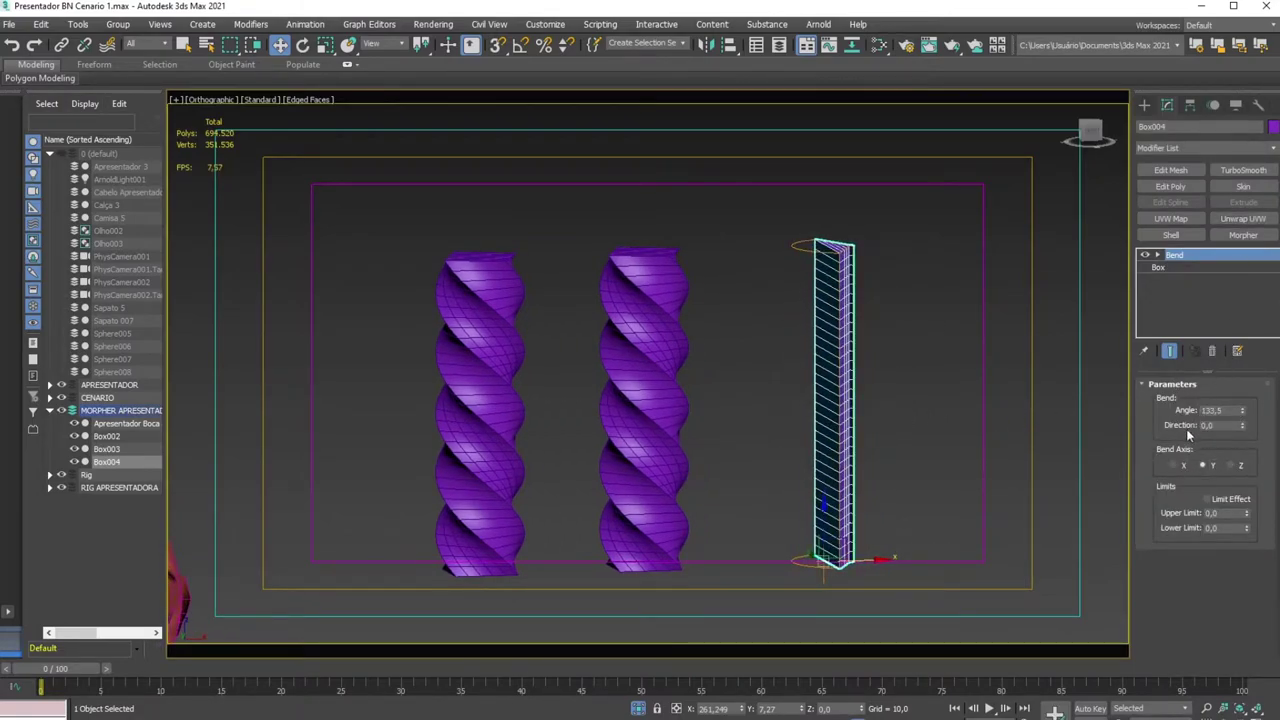
left_click(1238, 466)
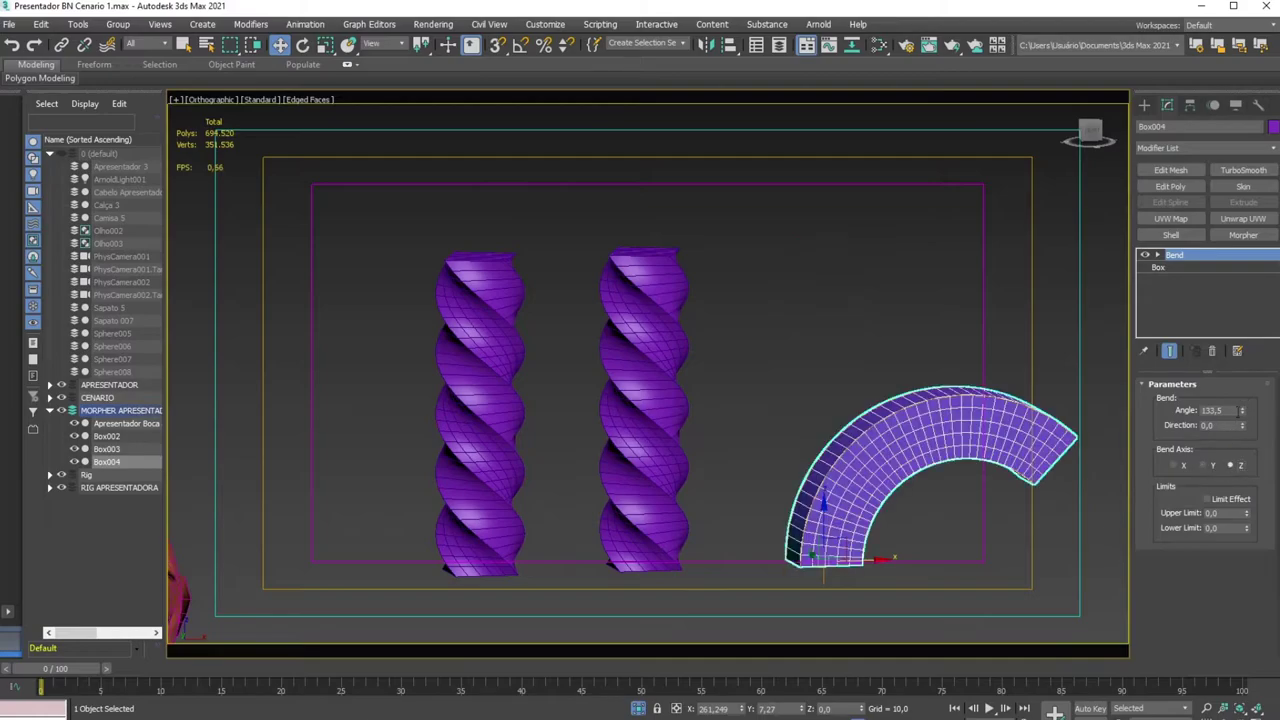
left_click_drag(1245, 415, 1233, 120)
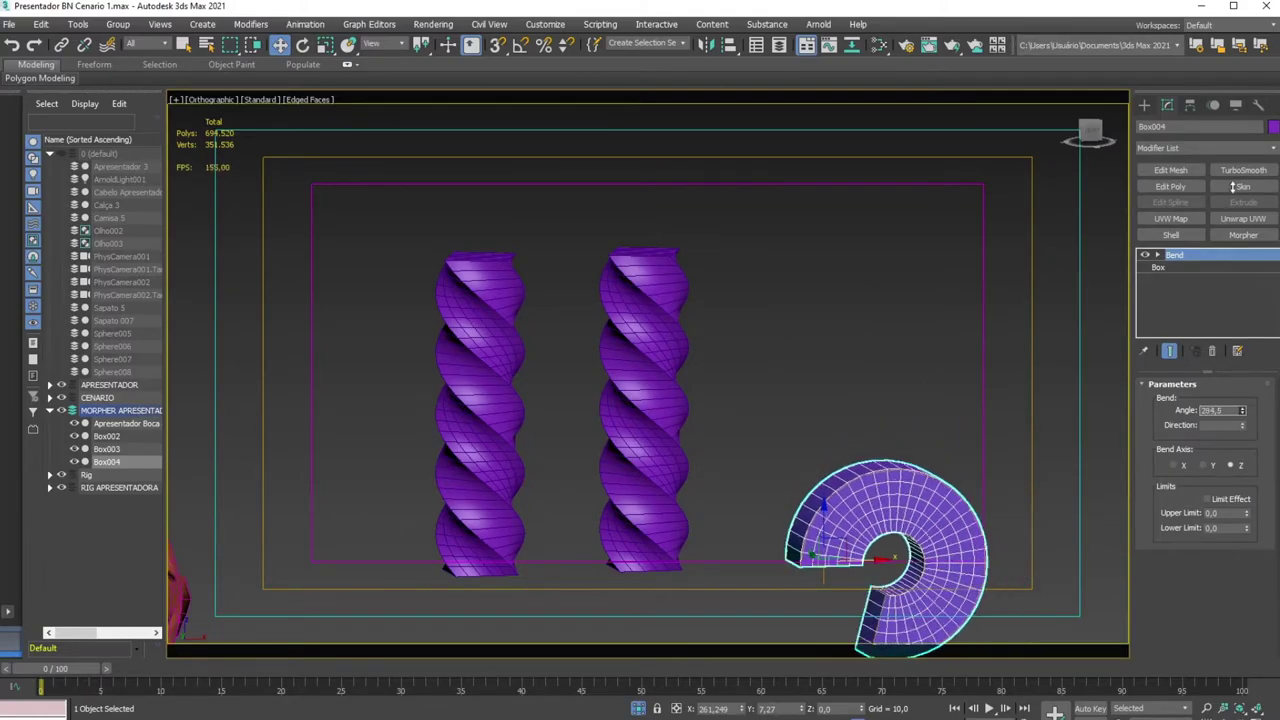
left_click_drag(1233, 120, 1233, 100)
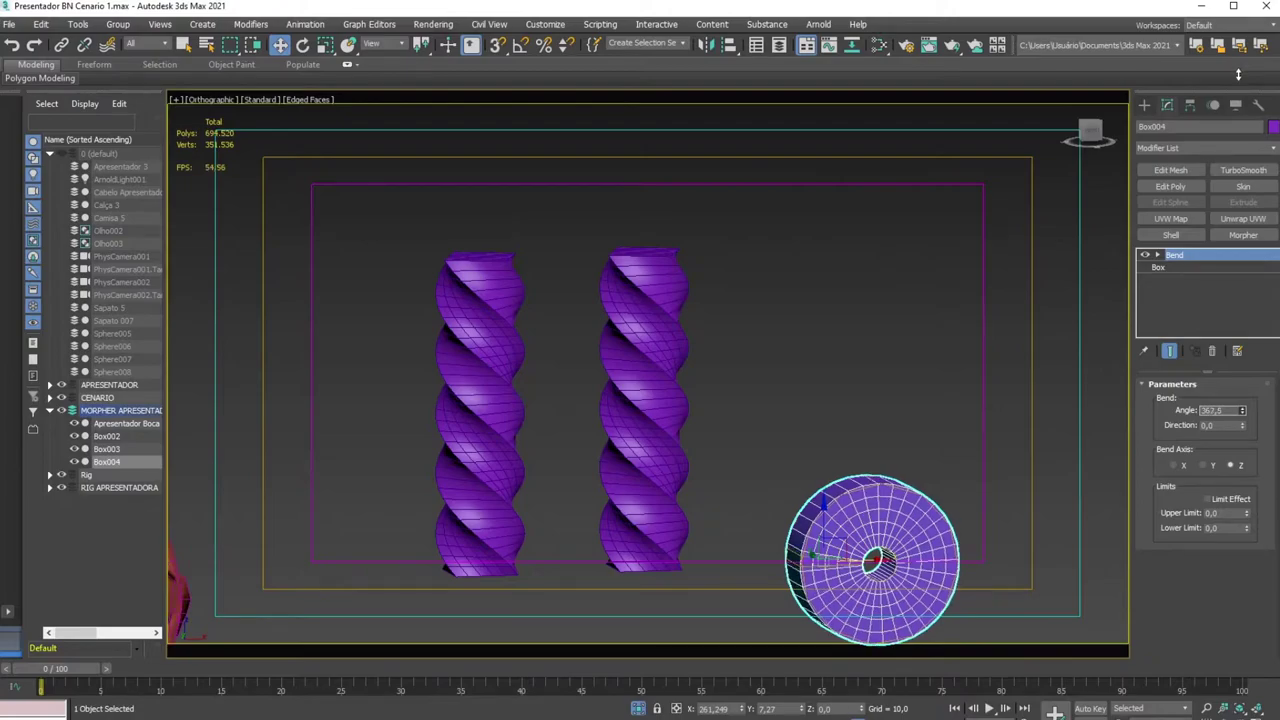
left_click(495, 334)
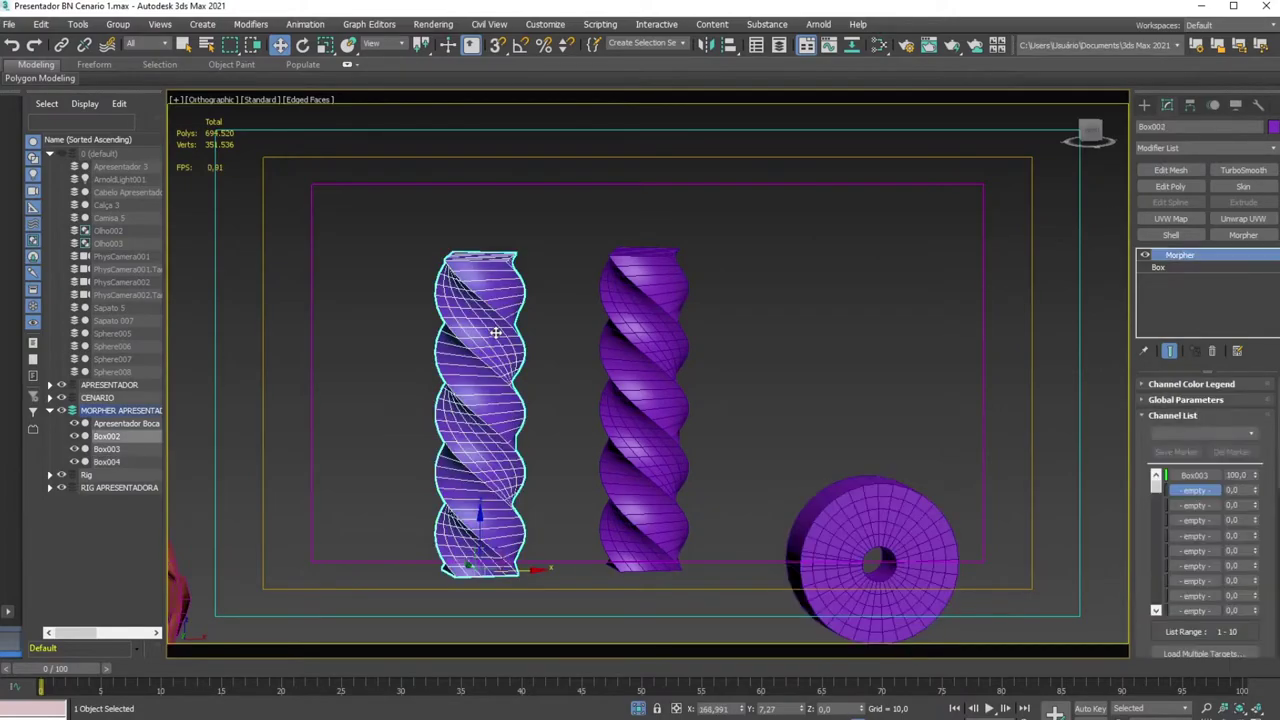
Load Box004 into Box002's Morpher channel 2 and blend to it, Box003 at 0
right_click(1212, 491)
left_click(1232, 498)
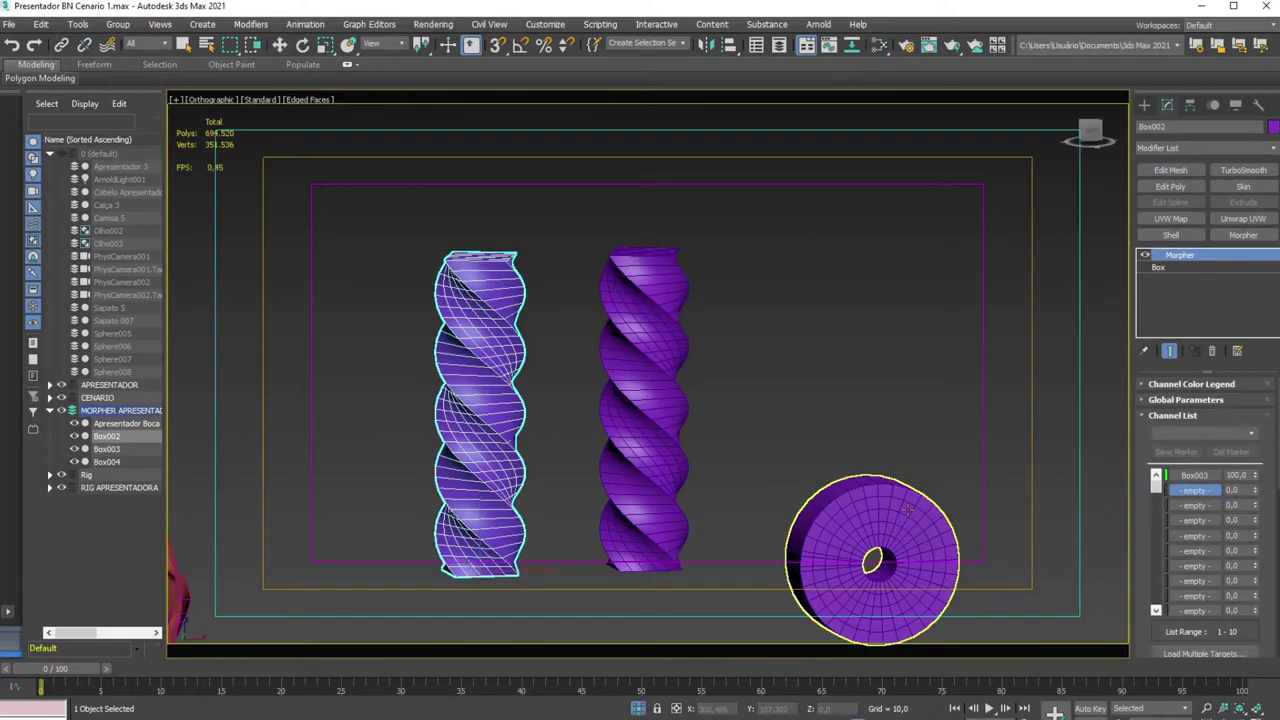
left_click(900, 516)
mouse_move(1255, 491)
left_mouse_down()
mouse_move(1248, 400)
mouse_move(1255, 490)
left_mouse_up()
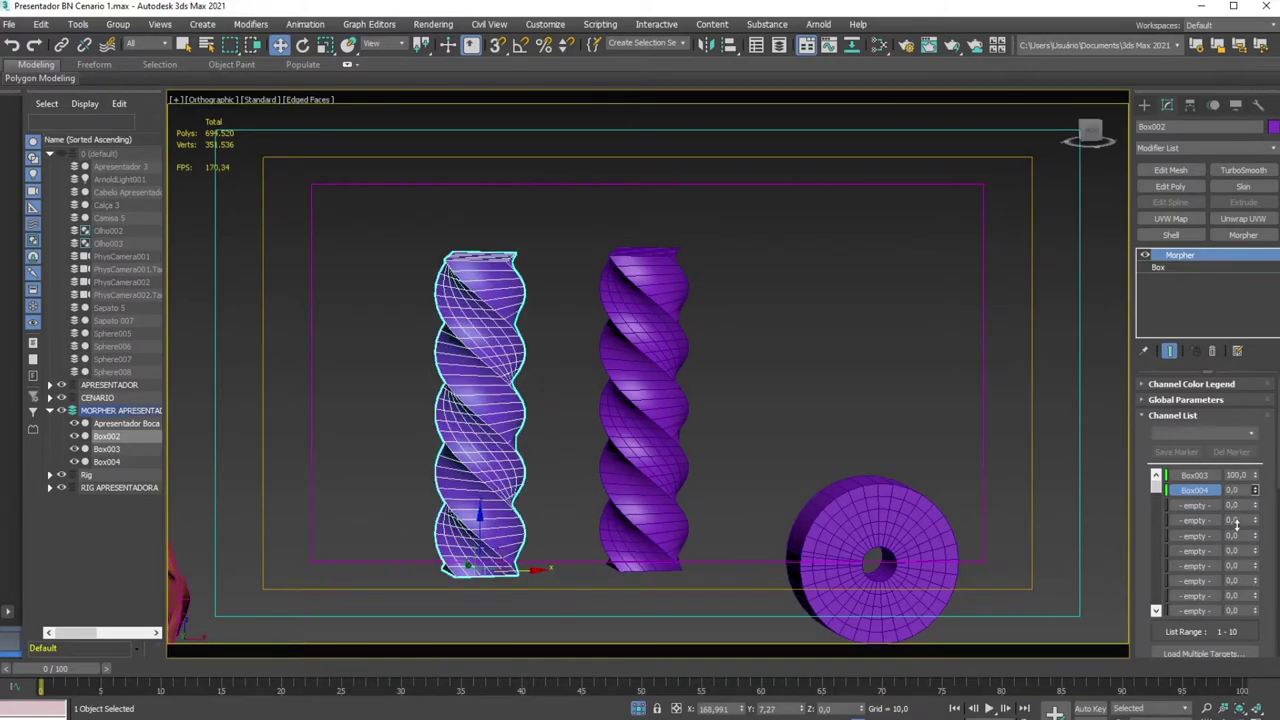
right_click(1256, 475)
left_click_drag(1255, 490, 1254, 368)
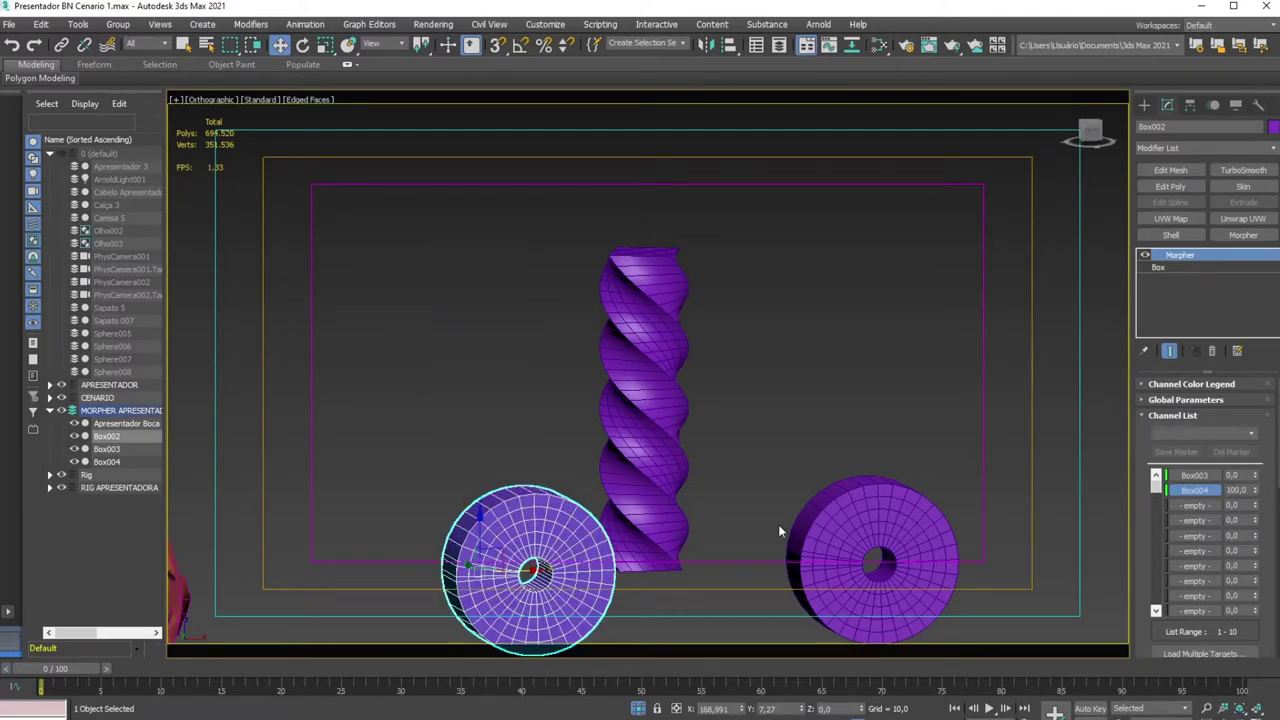
scroll(724, 422, "down", 2)
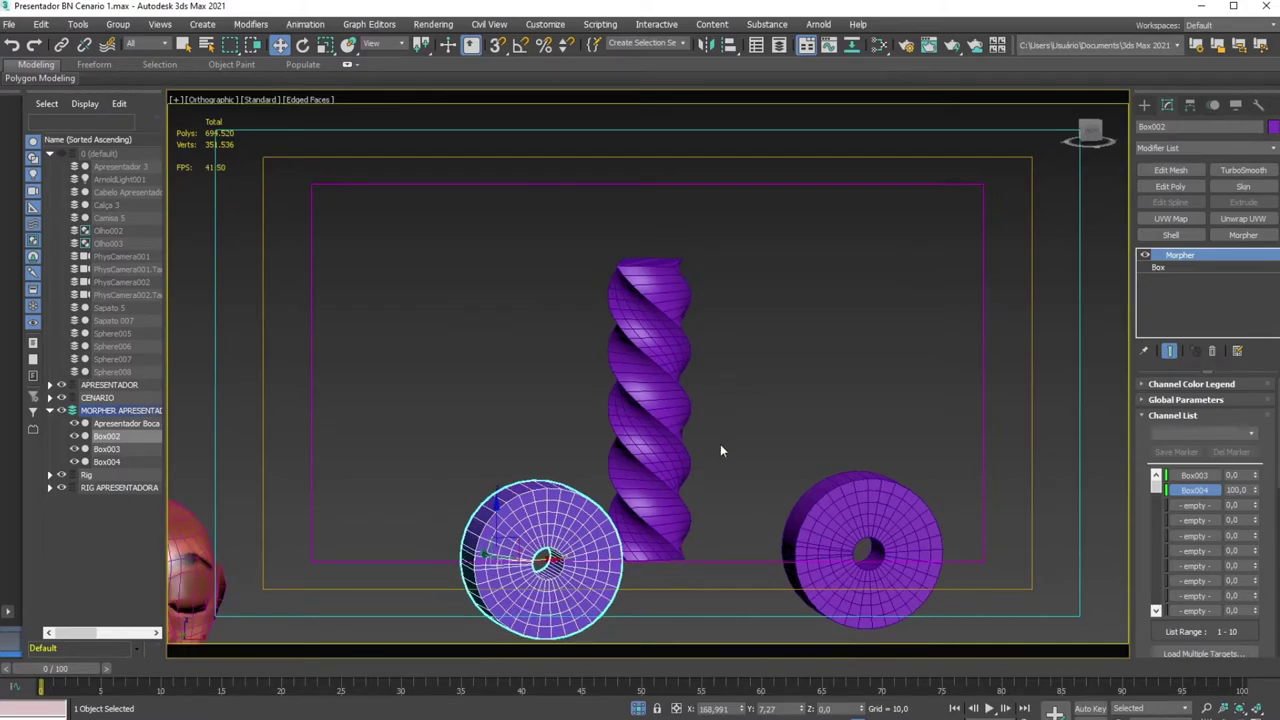
mouse_move(600, 504)
middle_mouse_down()
mouse_move(695, 461)
mouse_move(941, 450)
mouse_move(911, 450)
middle_mouse_up()
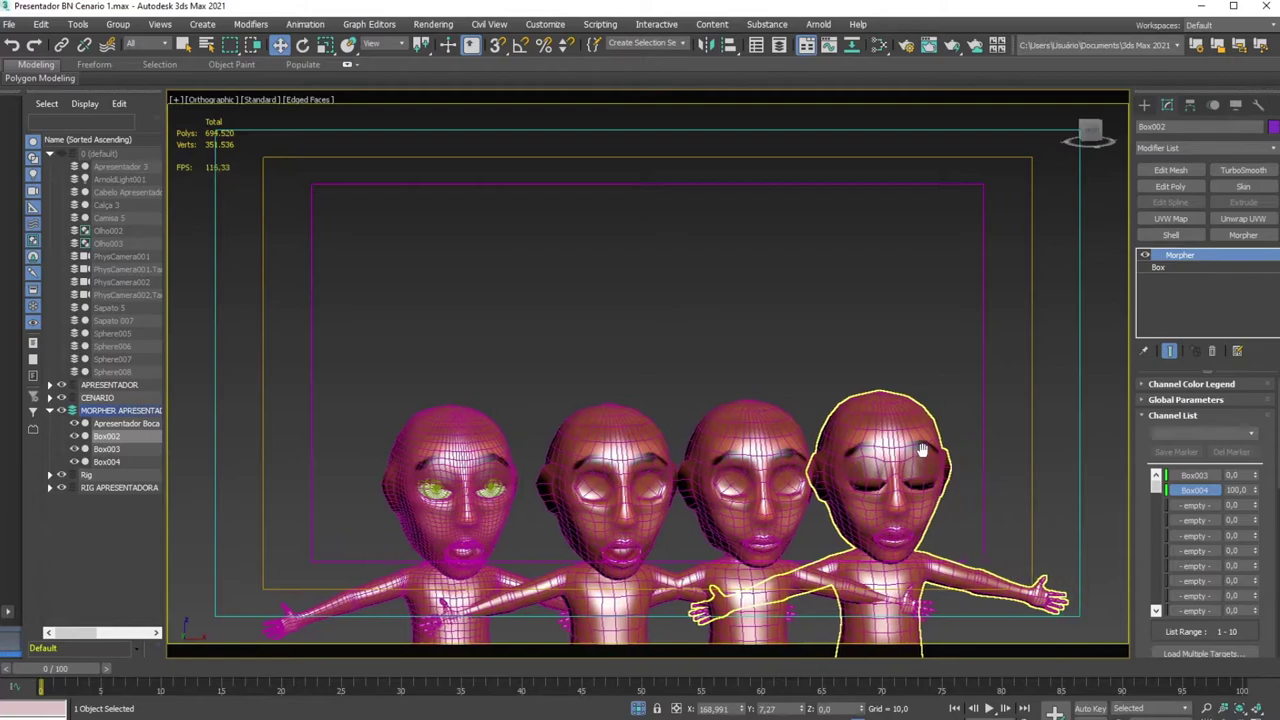
Reload the channel-2 target in Apresentador's Morpher so the blink at 60 updates
left_click(456, 438)
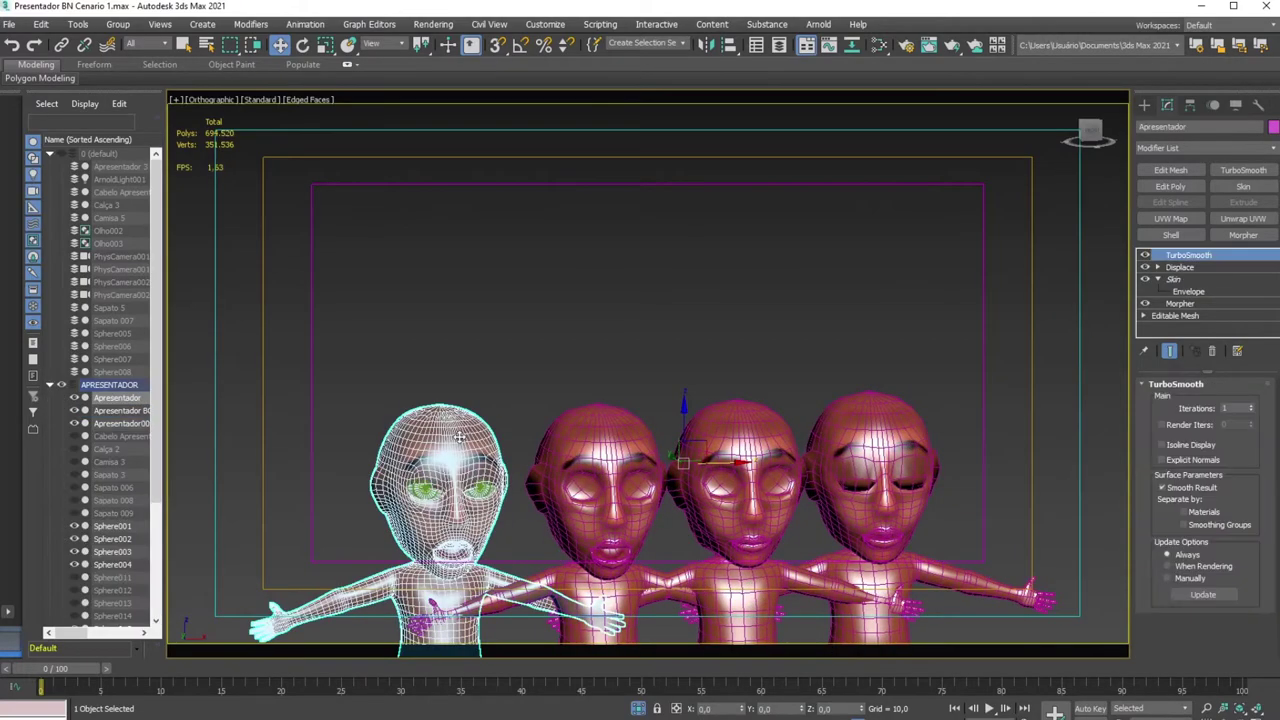
left_click(1185, 303)
right_click(1218, 491)
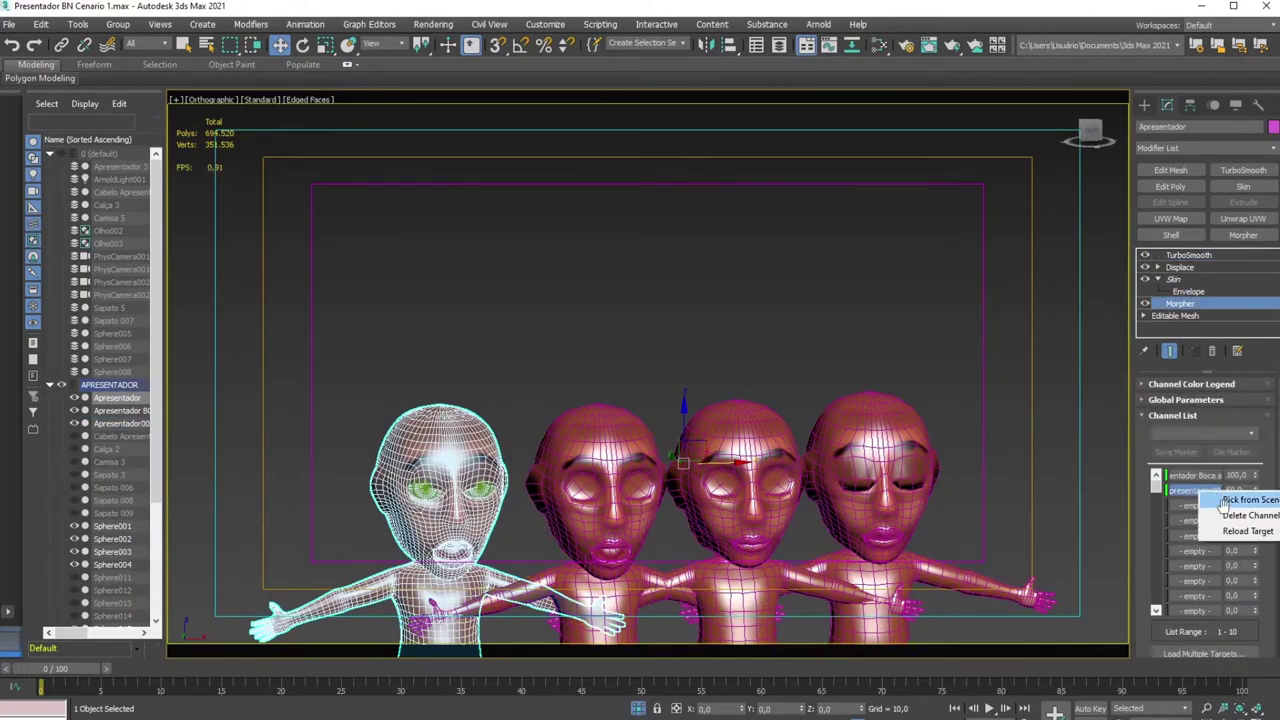
left_click(1245, 531)
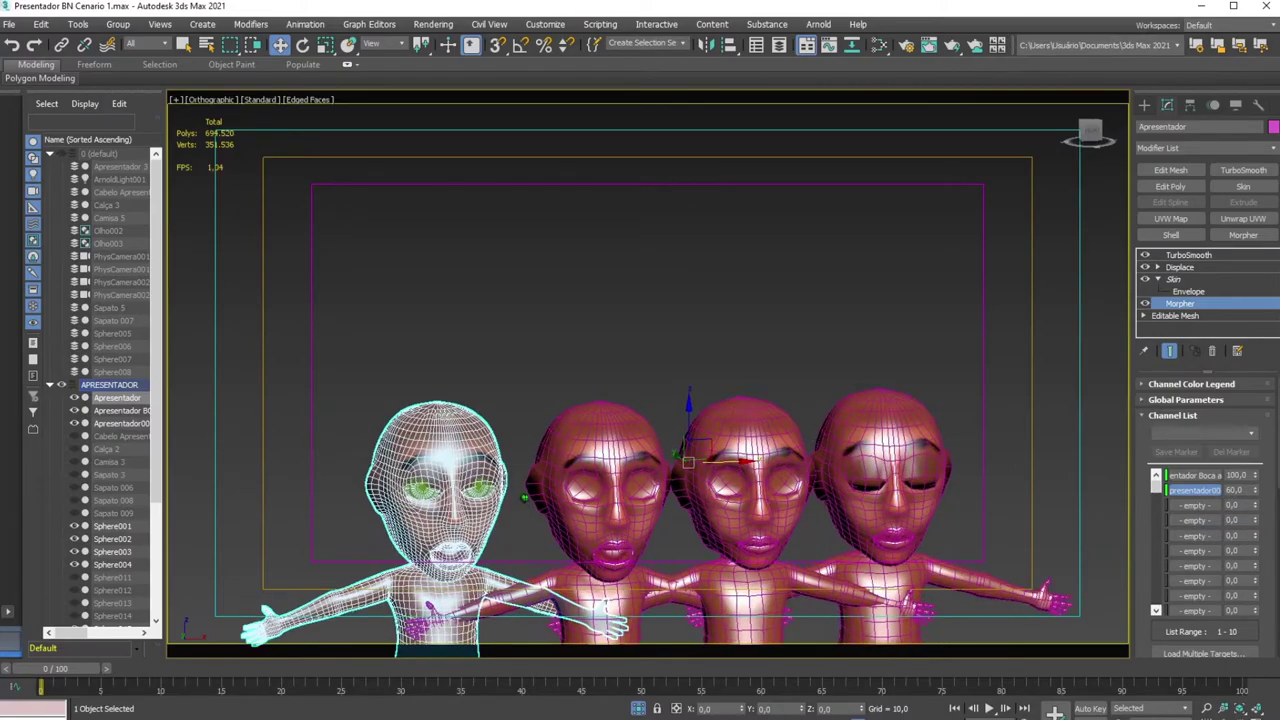
scroll(769, 430, "up", 5)
scroll(769, 430, "down", 4)
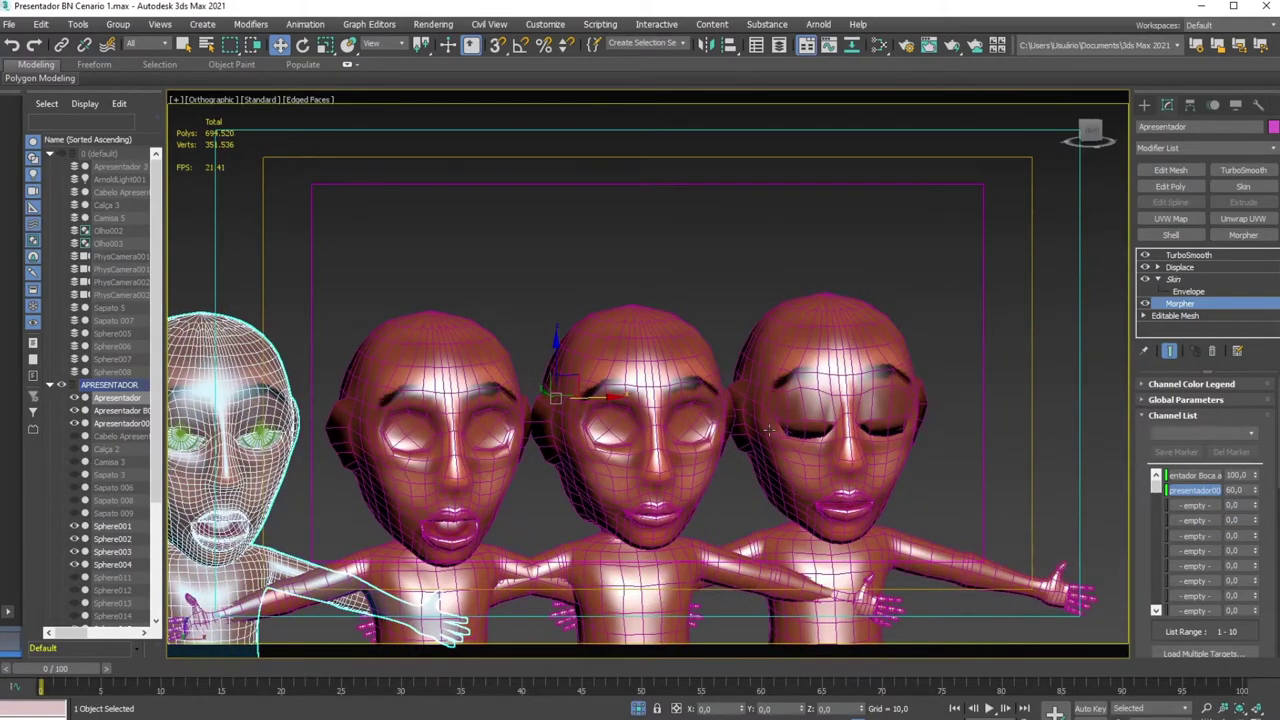